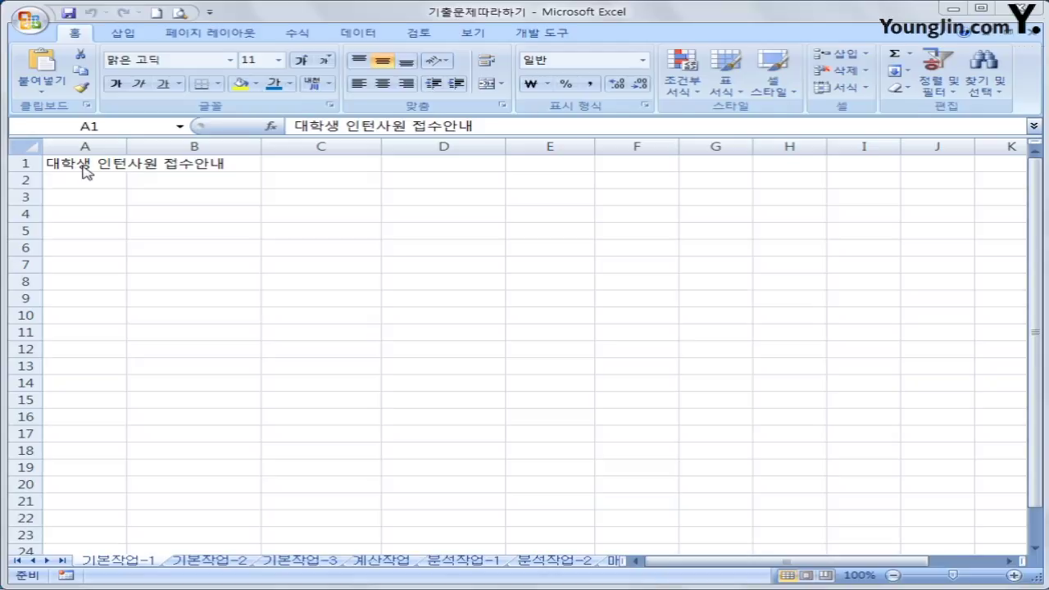
Step: Look through the 계산작업, 분석작업-1 and 매크로작업 worksheets, widening the sheet tab area to show all tabs
click(83, 166)
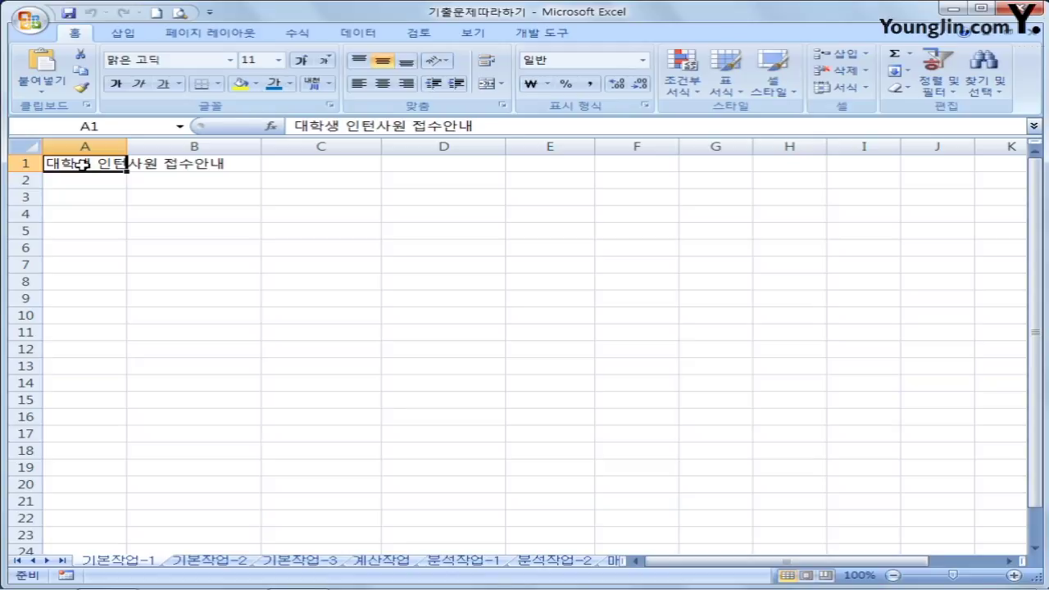
click(382, 562)
click(463, 561)
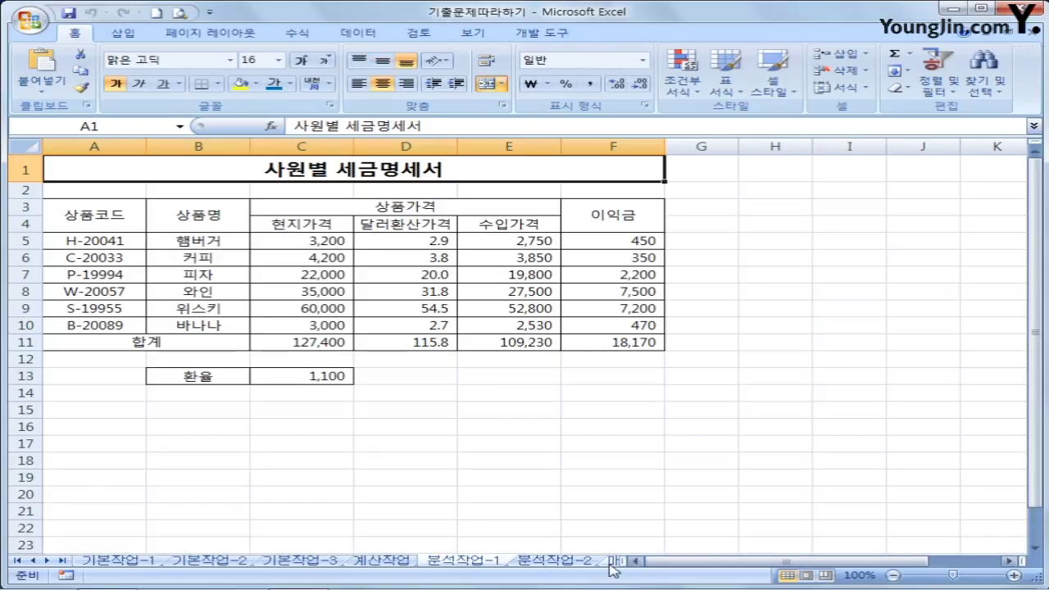
click(614, 562)
drag(620, 562, 791, 562)
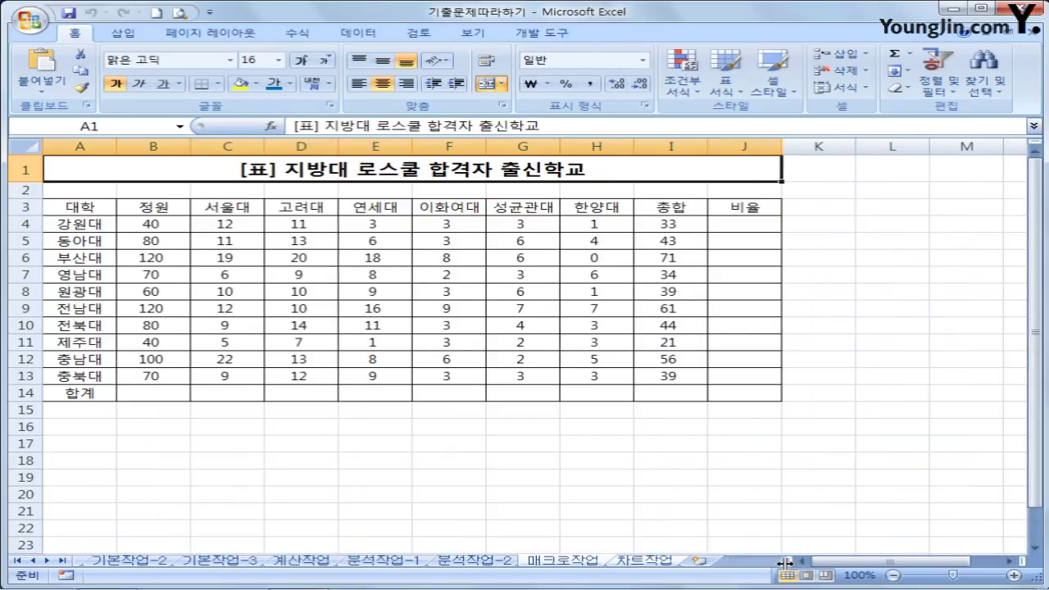
click(25, 561)
click(365, 564)
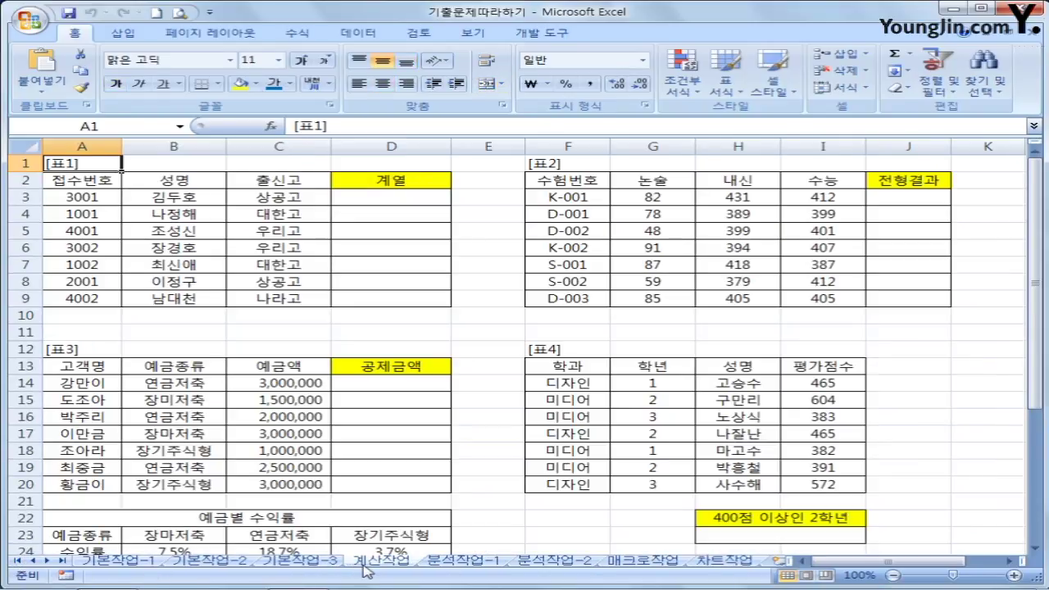
Step: Review the contents of the 기본작업-1, 기본작업-2 and 기본작업-3 worksheets, ending on 기본작업-1
click(138, 564)
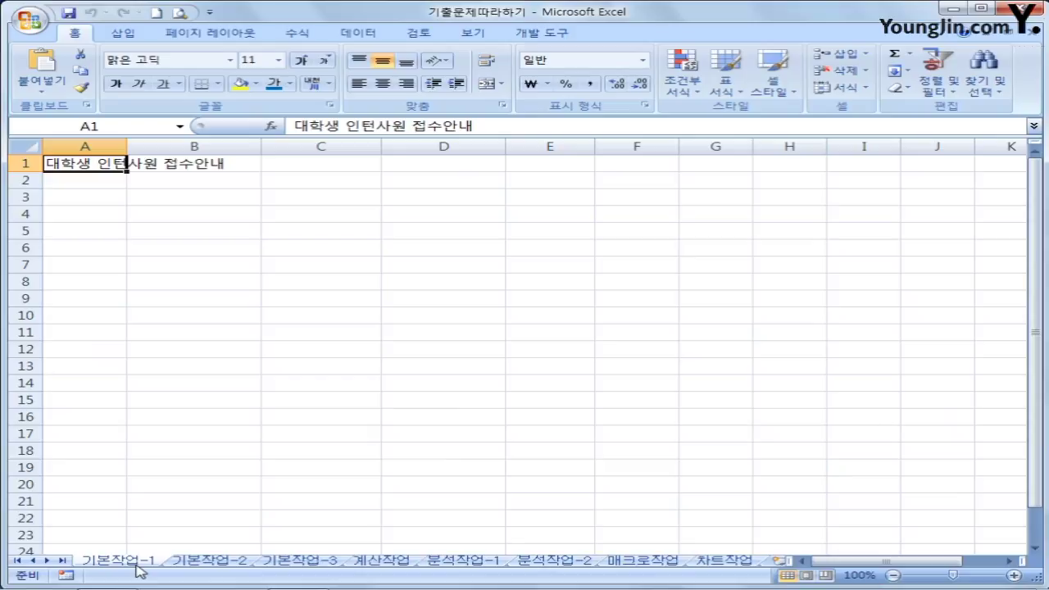
click(205, 565)
click(292, 564)
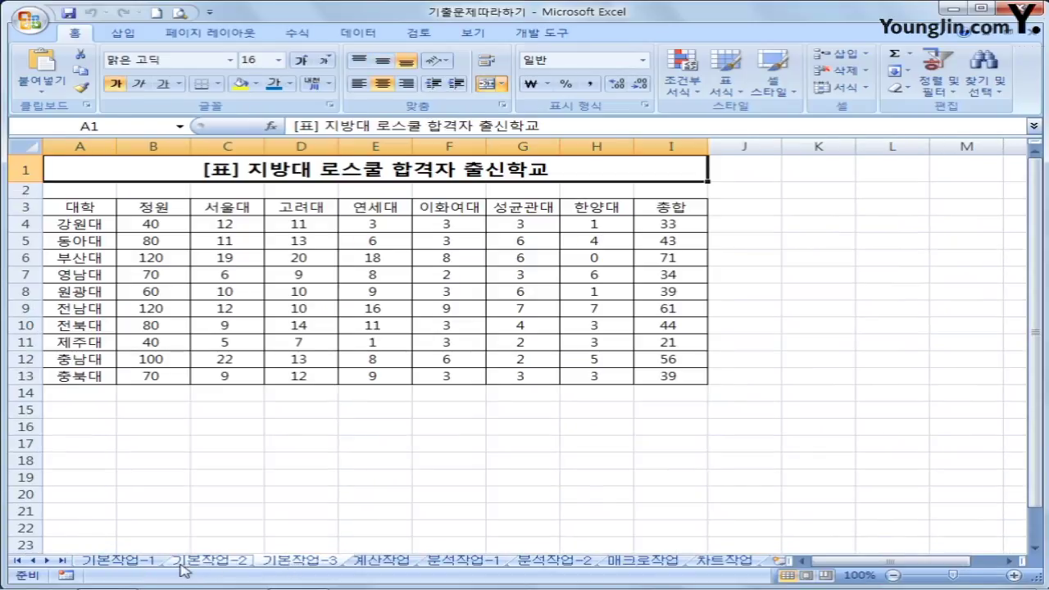
click(144, 564)
click(206, 564)
click(289, 564)
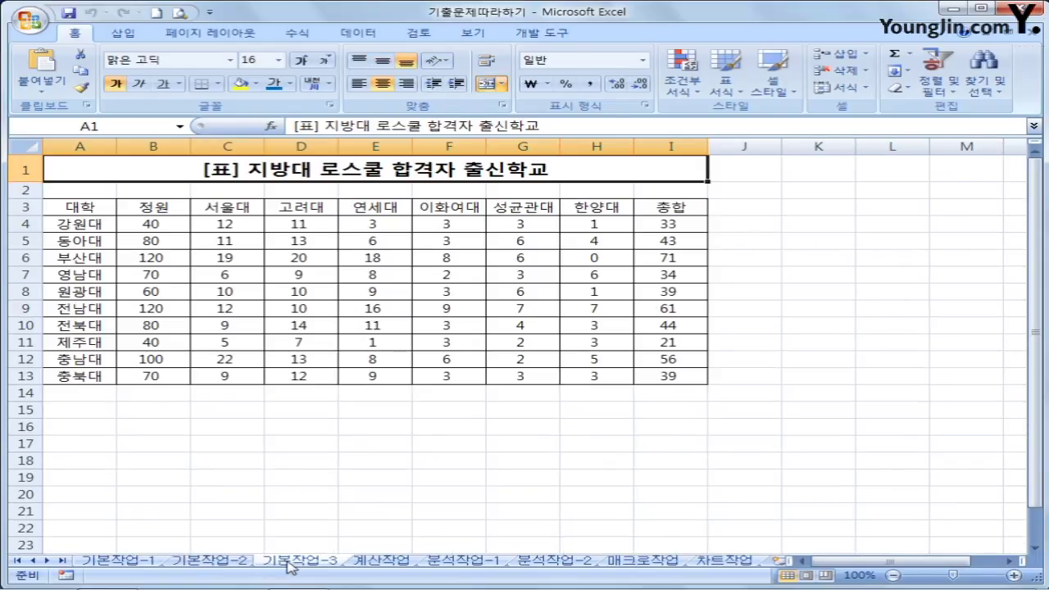
click(111, 564)
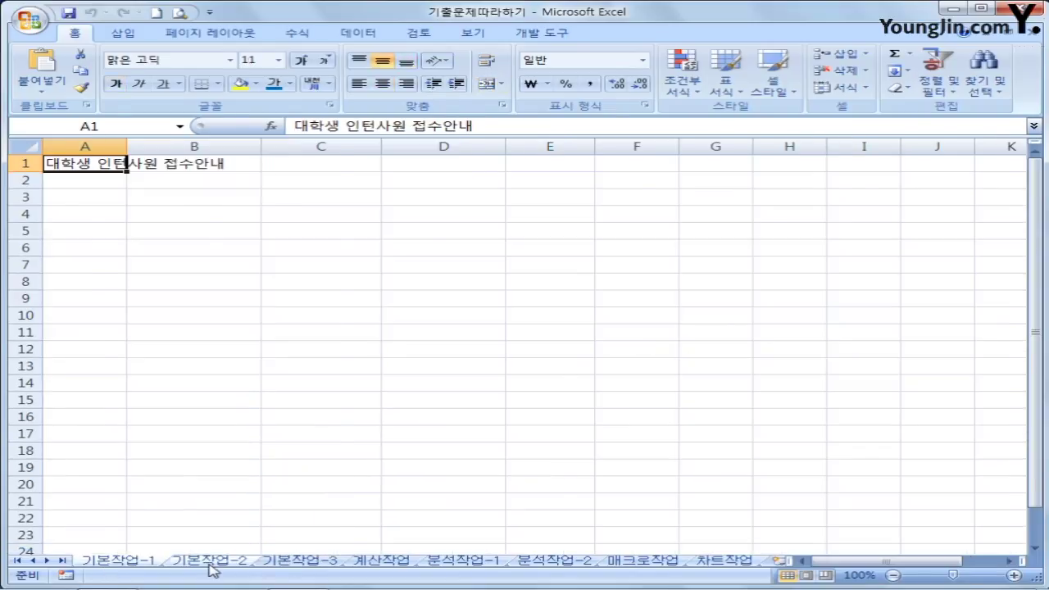
click(211, 565)
click(286, 565)
click(139, 564)
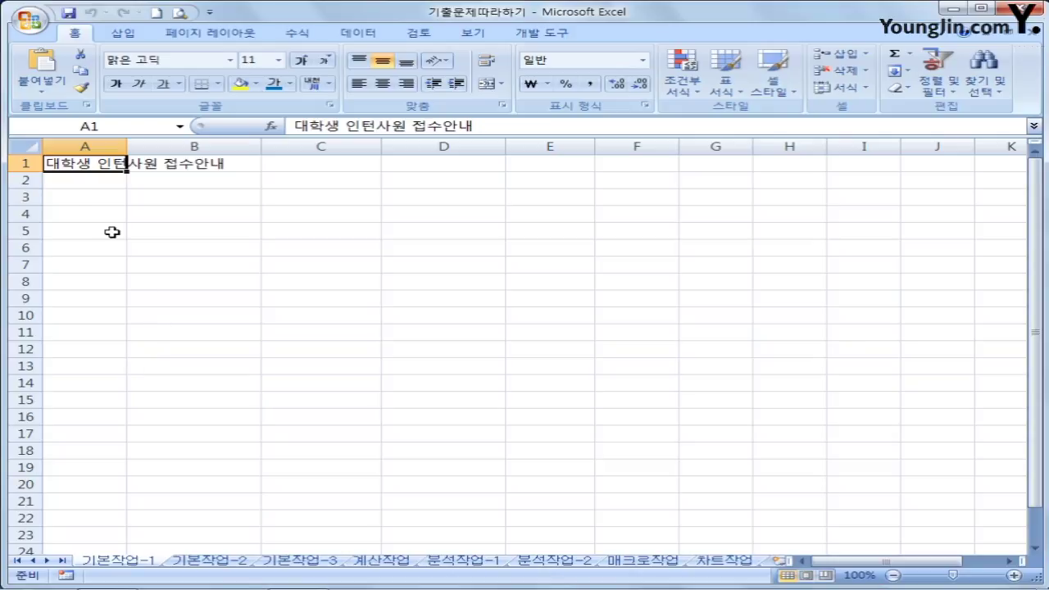
Step: Select the input range A3:G10 on 기본작업-1 and advance the active cell down column A to B3
click(74, 198)
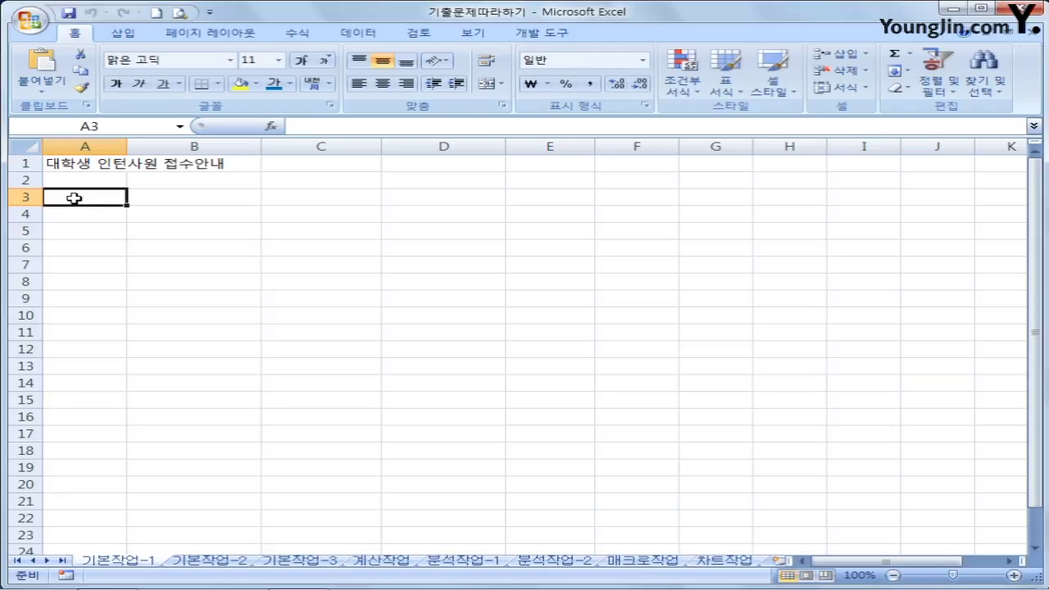
drag(74, 198, 411, 234)
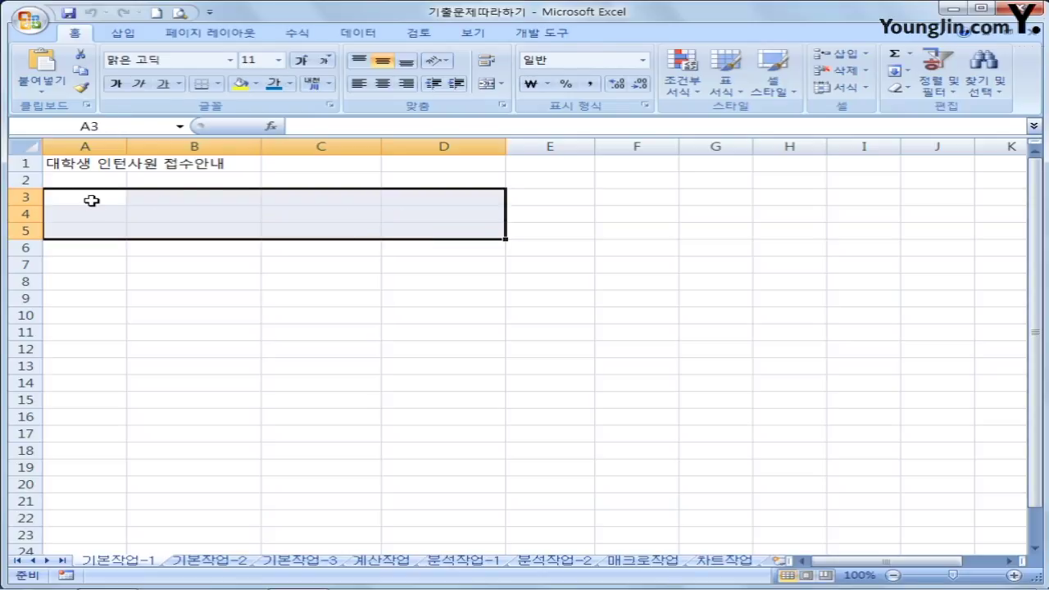
drag(91, 200, 722, 312)
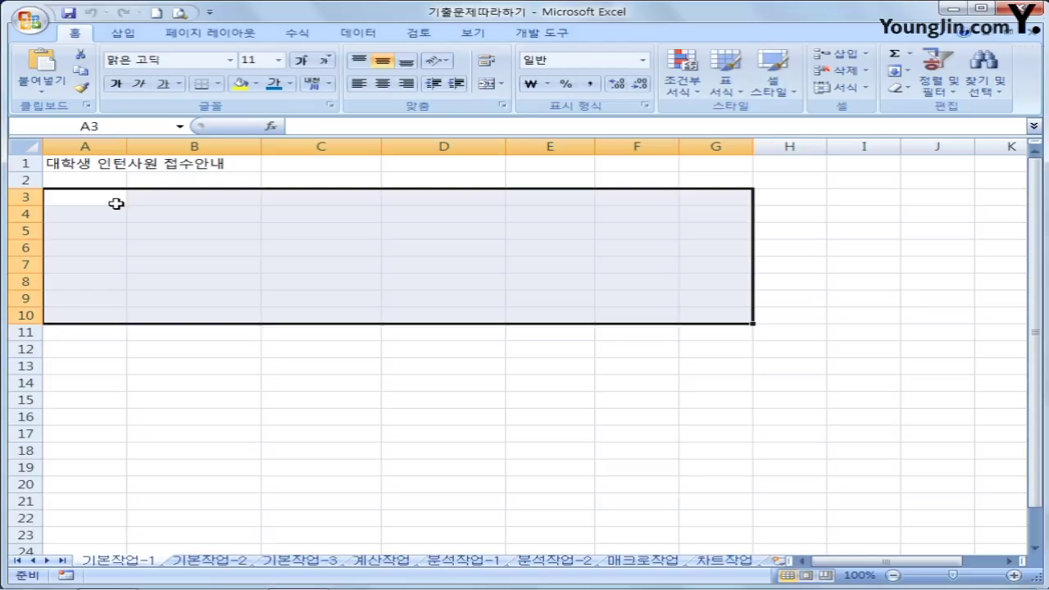
key(Return)
key(Return)
key(Return)
key(Return)
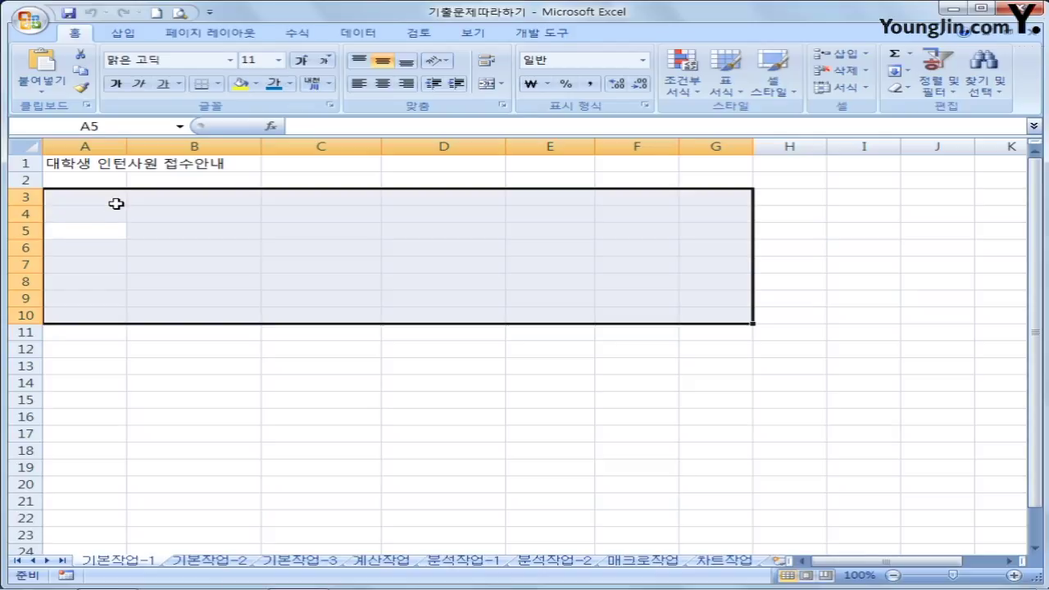
key(Return)
key(Return)
key(Return)
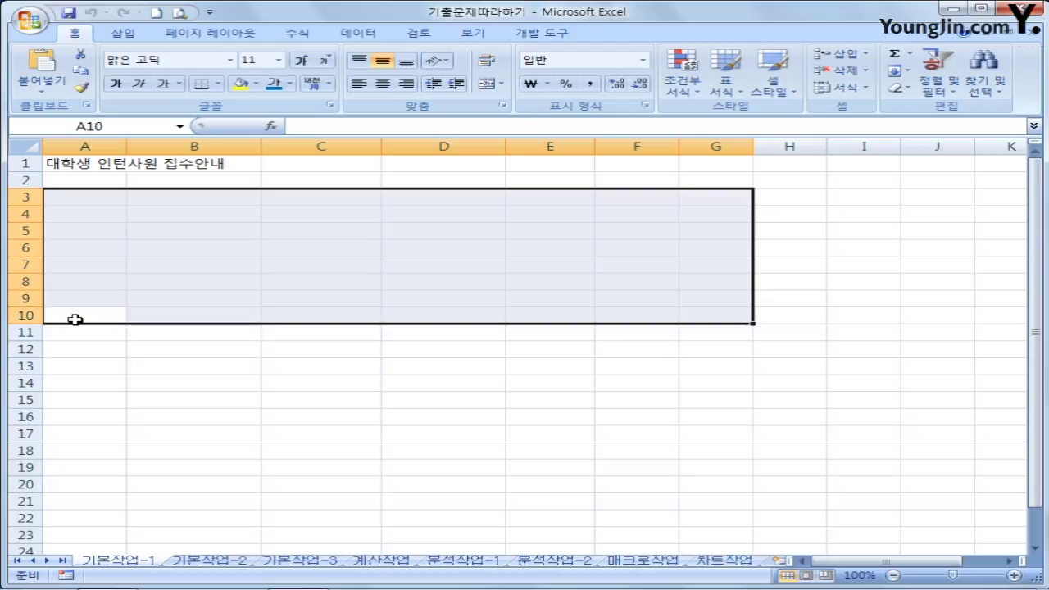
key(Return)
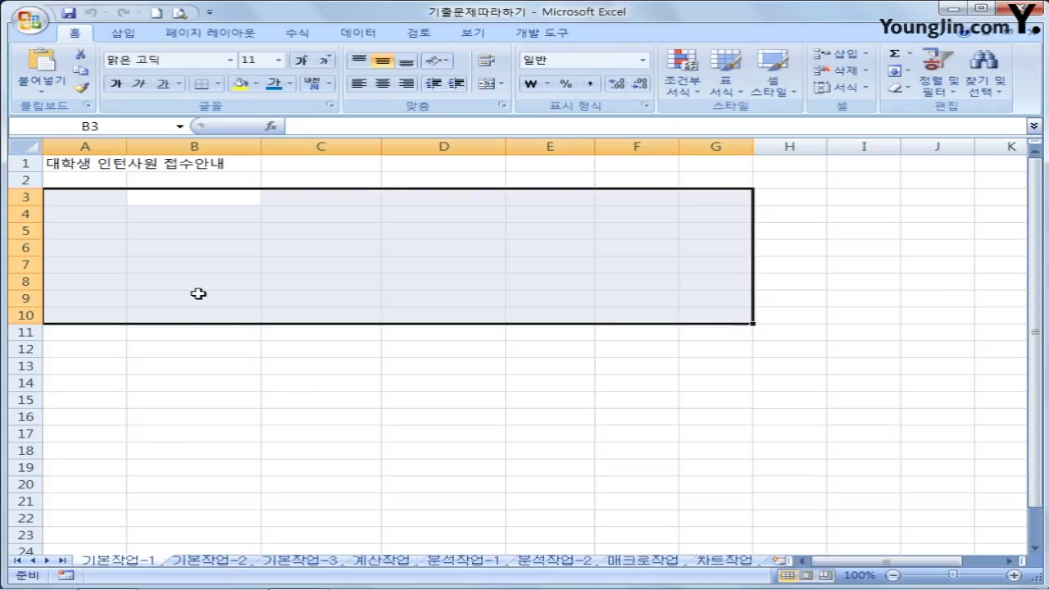
Step: Merge and center the title across A1:G1 on the 기본작업-2 worksheet
click(209, 561)
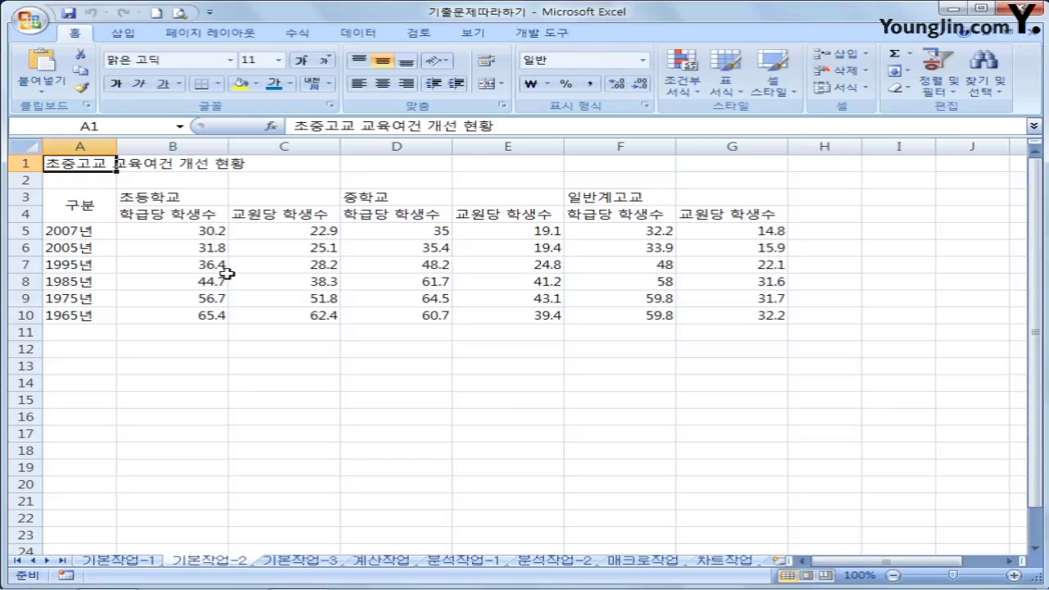
drag(71, 164, 706, 164)
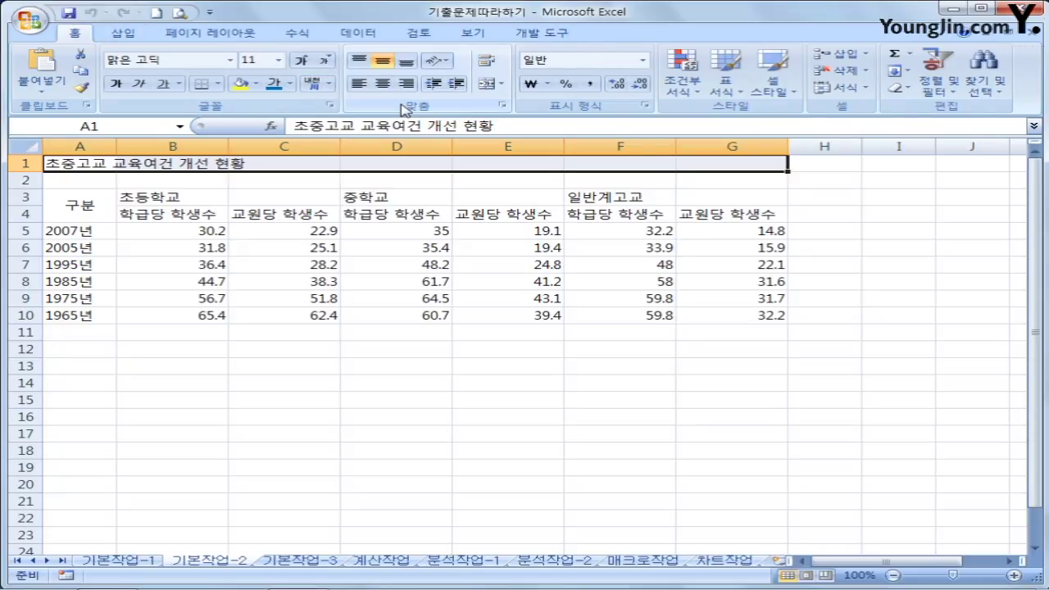
click(487, 86)
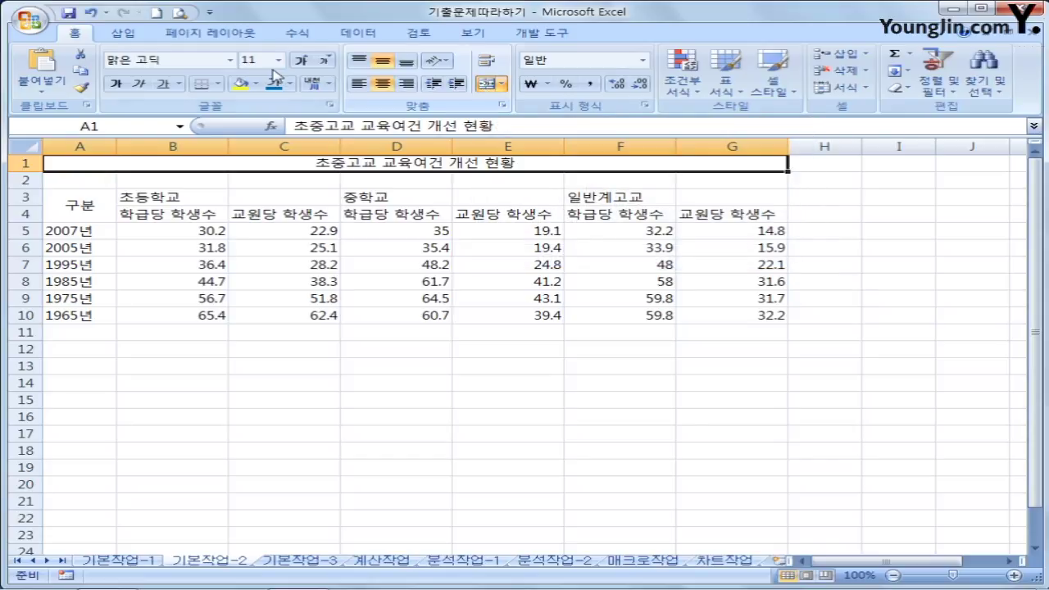
Step: Set the merged title in A1:G1 to the 궁서체 font at size 17
click(230, 61)
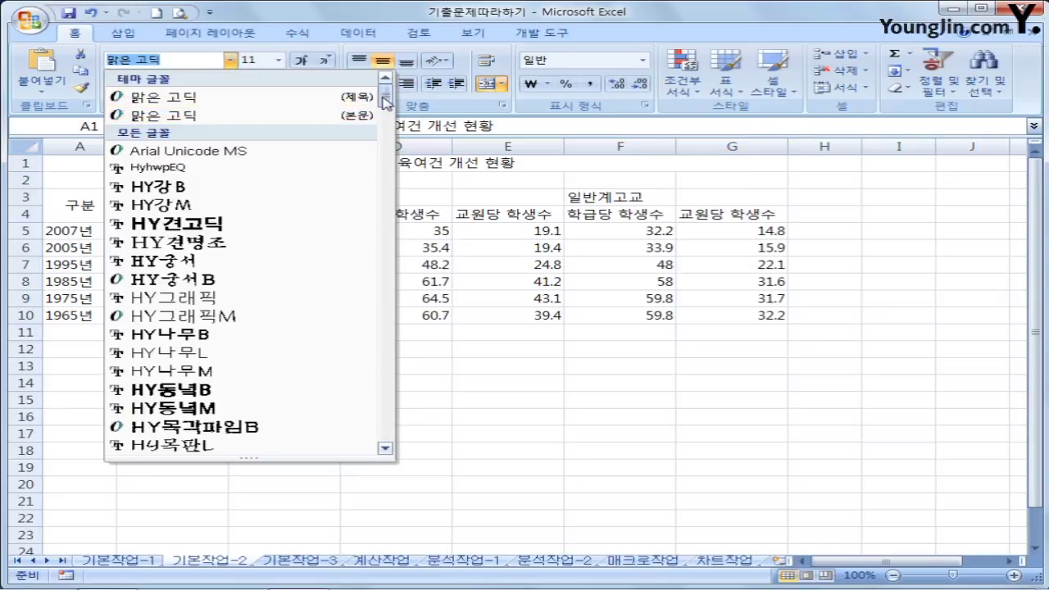
drag(385, 94, 385, 134)
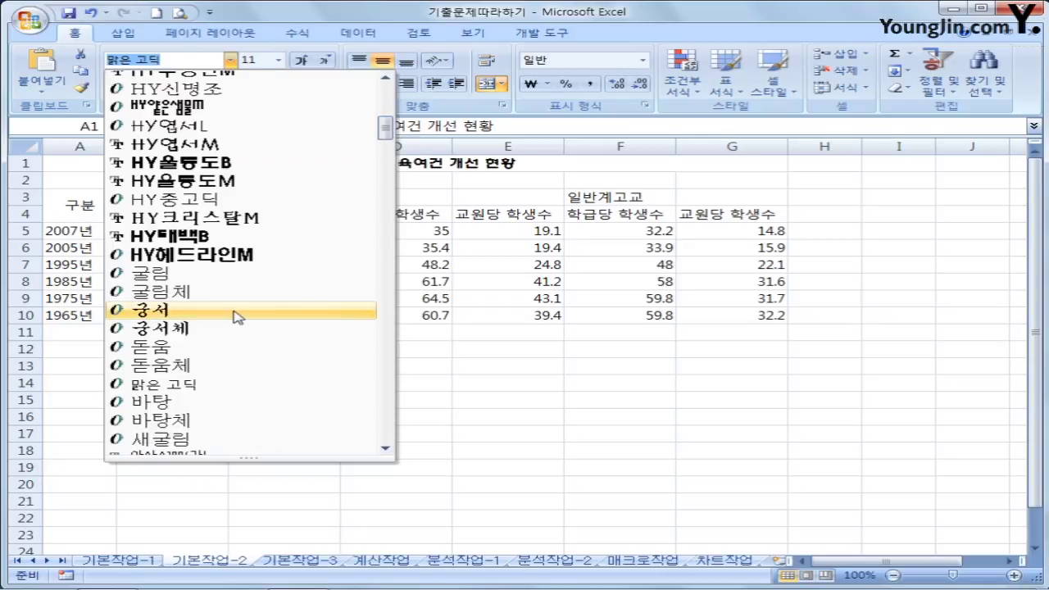
click(226, 330)
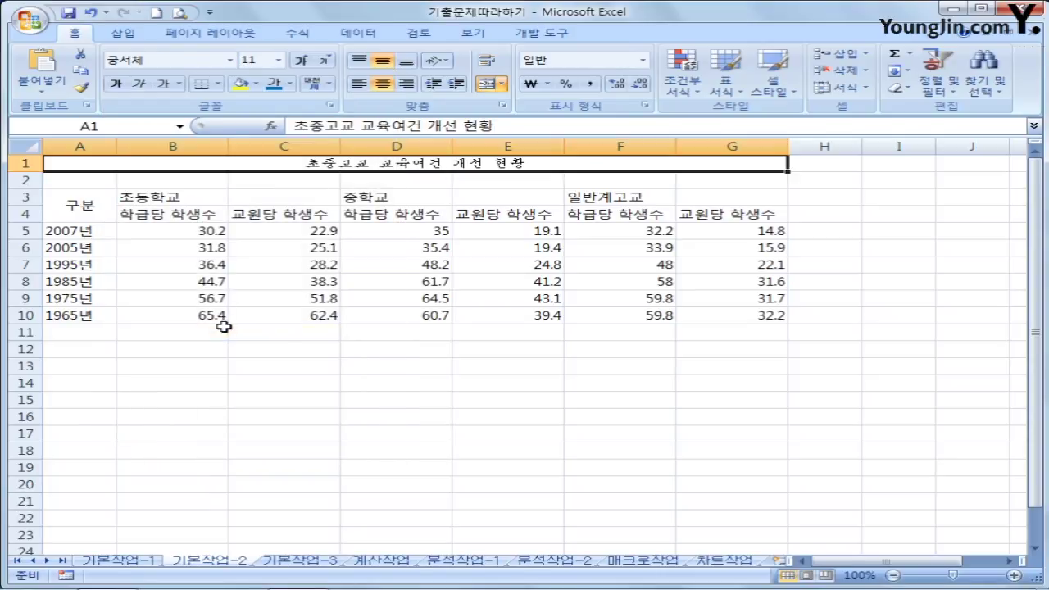
click(280, 62)
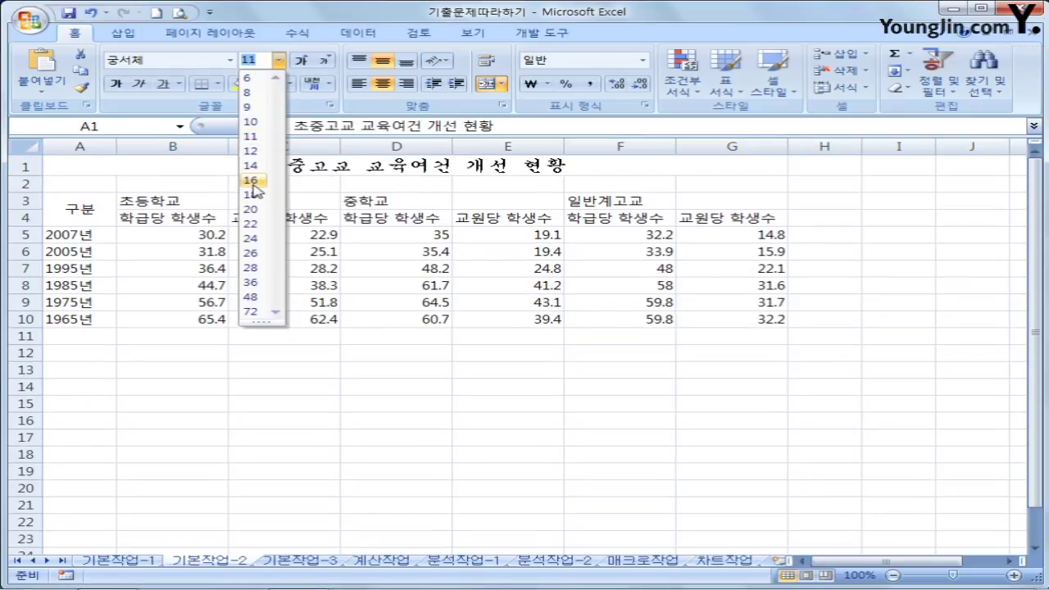
click(259, 62)
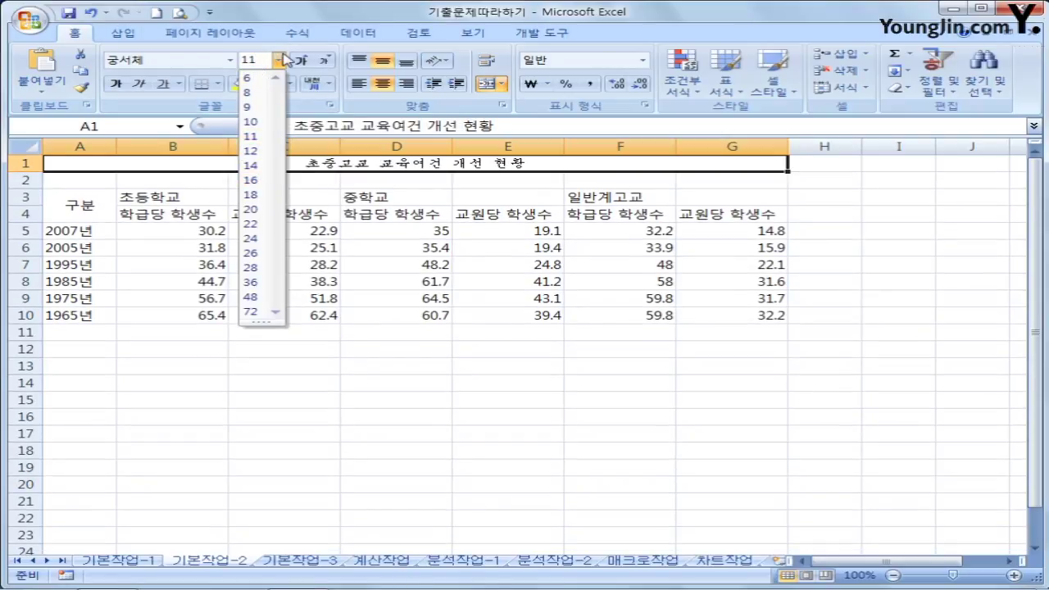
text(17)
key(Return)
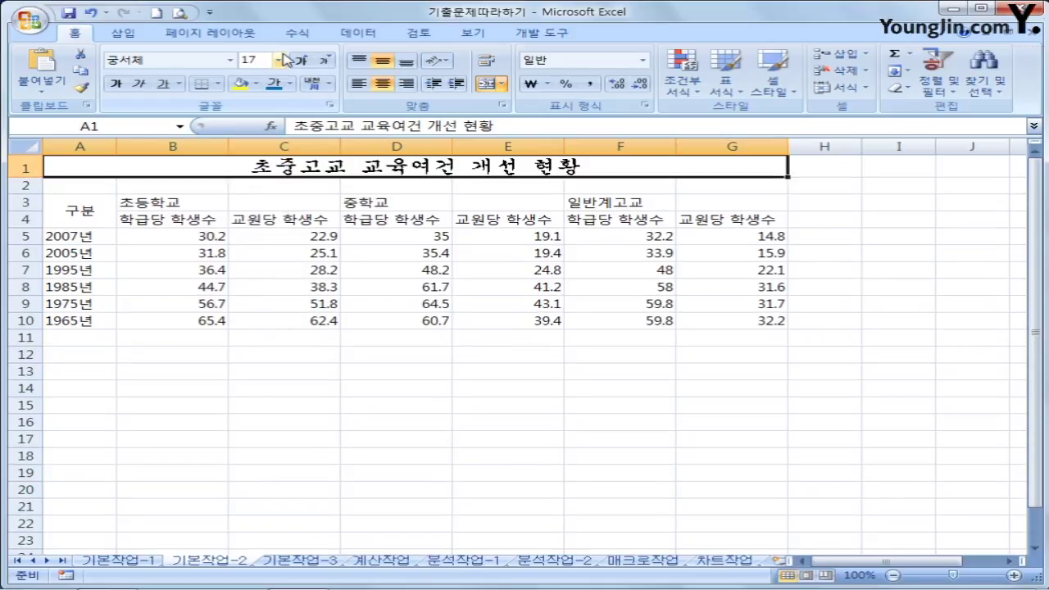
Step: Make the title in A1:G1 bold and underlined
click(119, 85)
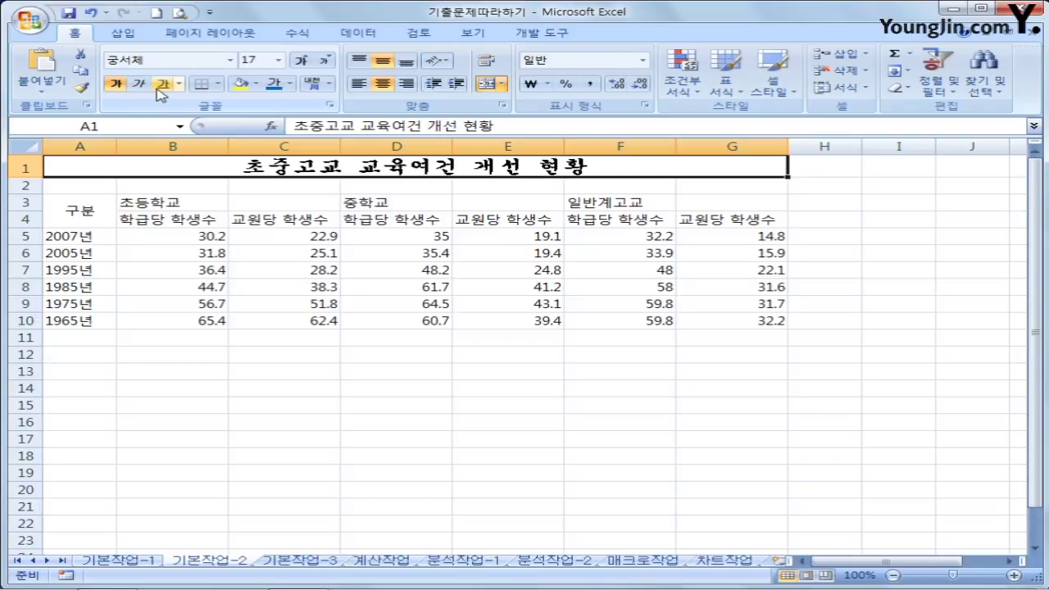
click(159, 89)
click(367, 407)
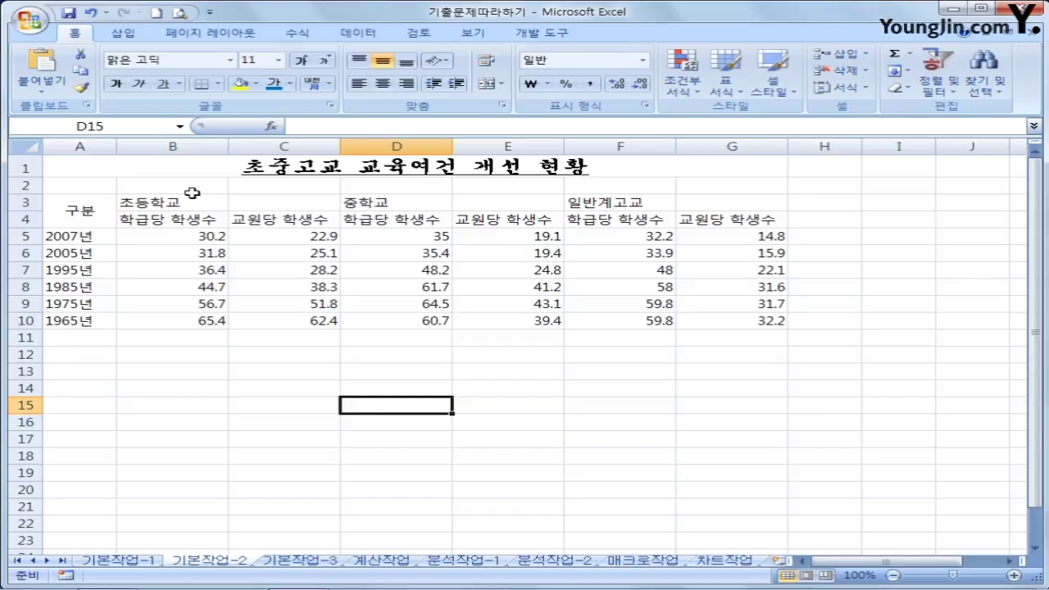
Step: Merge and center the school headings in B3:C3, D3:E3 and F3:G3 together
drag(172, 201, 238, 201)
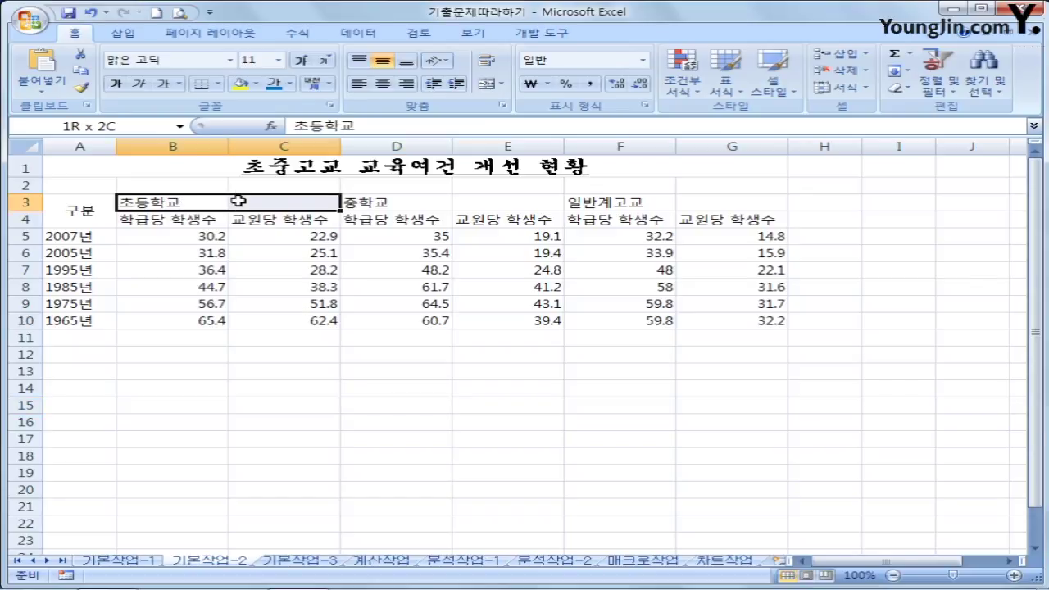
click(405, 204)
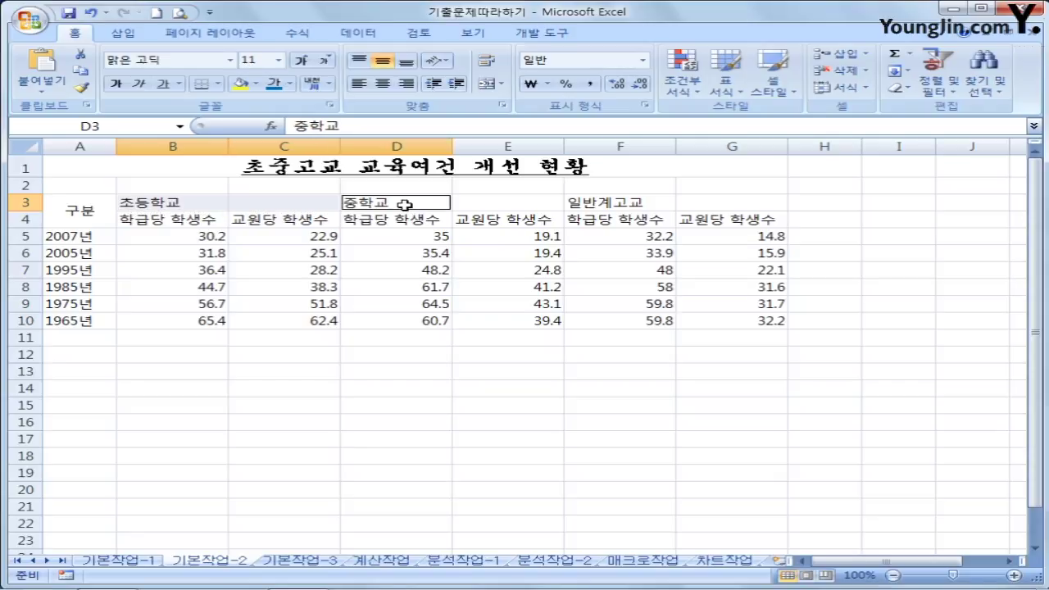
drag(405, 204, 492, 208)
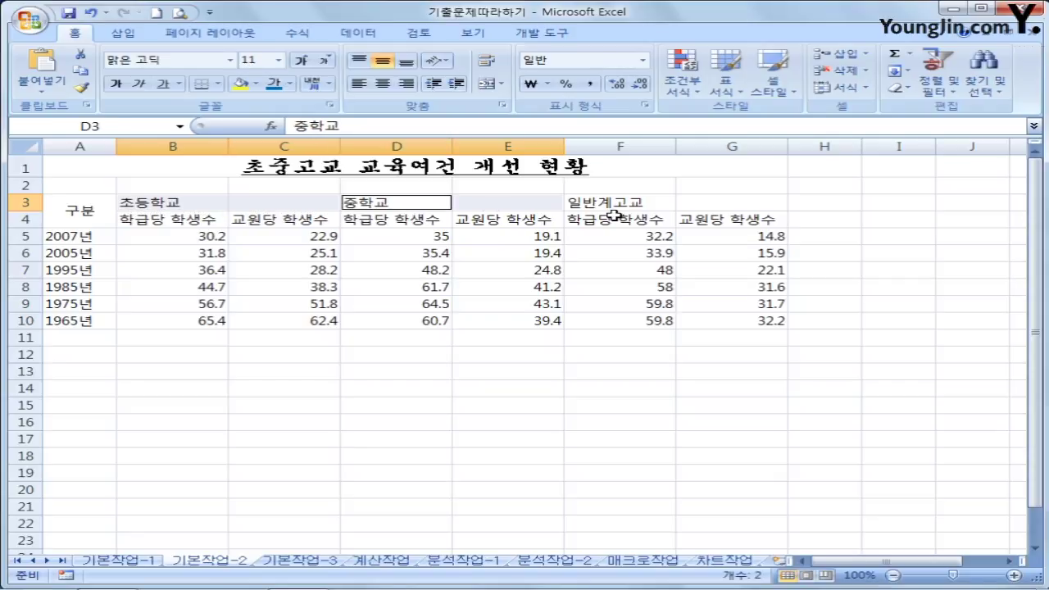
drag(614, 204, 694, 200)
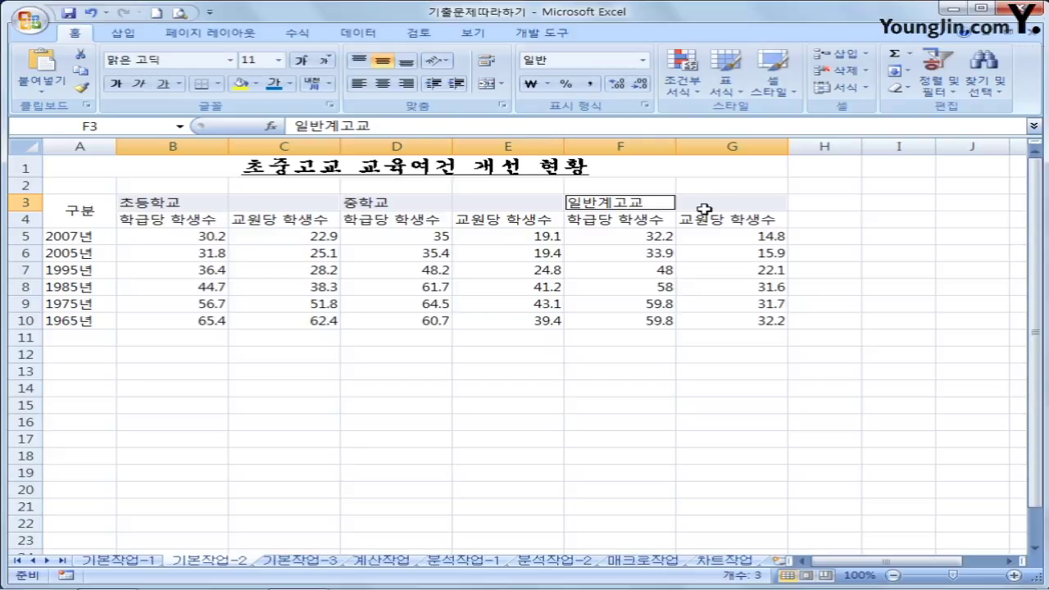
click(487, 85)
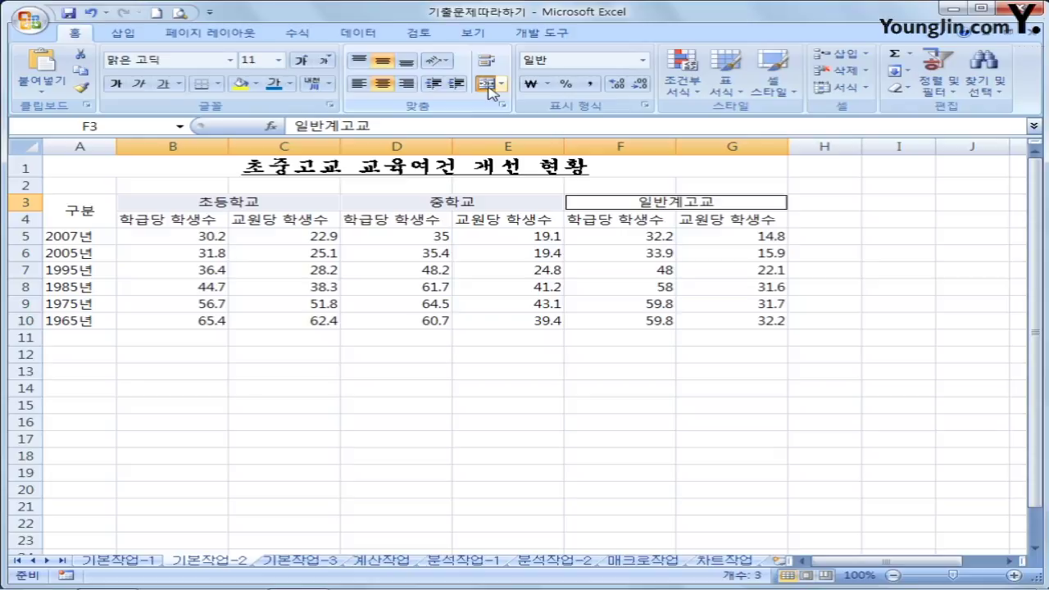
Step: Set the three merged school headings in row 3 to the 굴림체 font at size 12
click(231, 60)
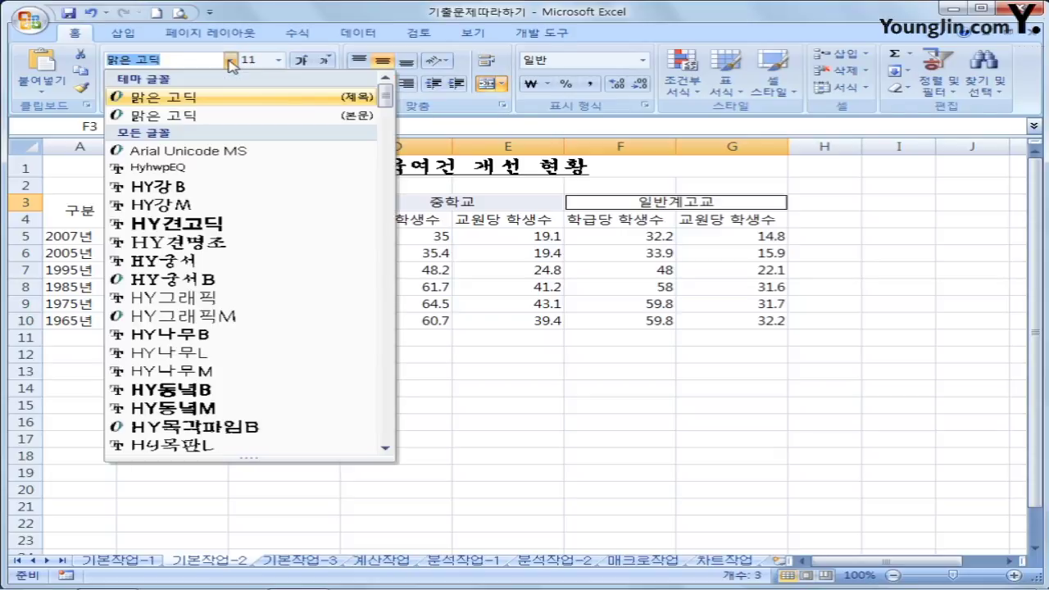
drag(387, 105, 388, 141)
click(161, 232)
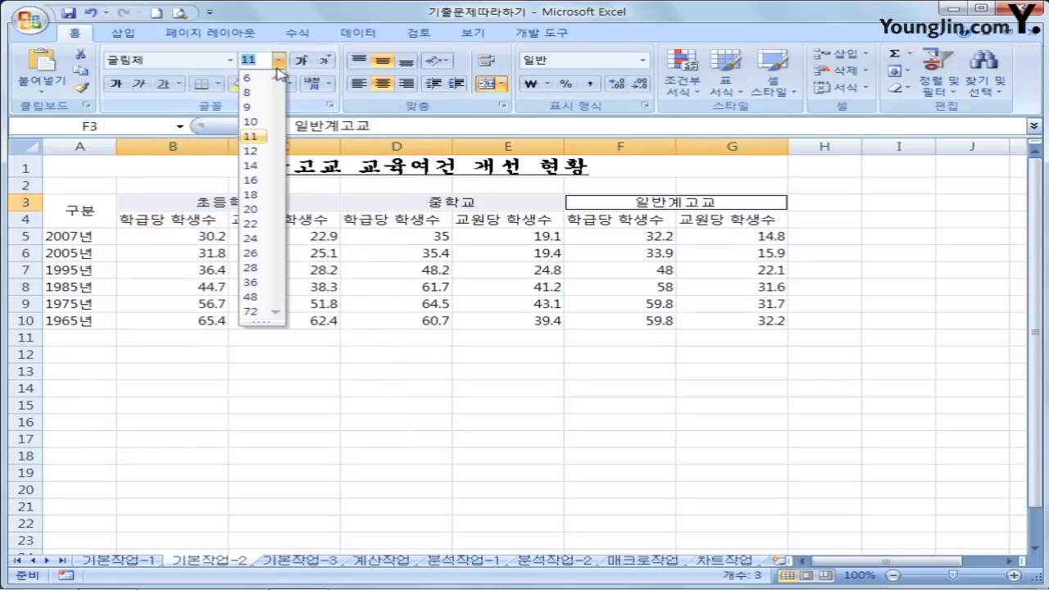
click(250, 150)
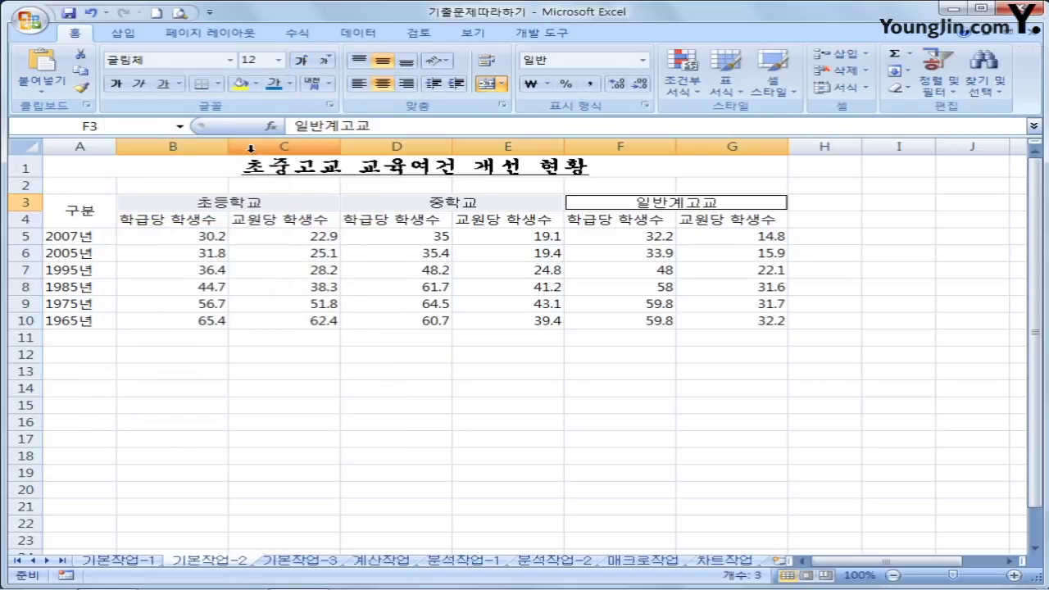
Step: Give the three merged school headings in row 3 the standard blue font color and a standard yellow fill
click(290, 84)
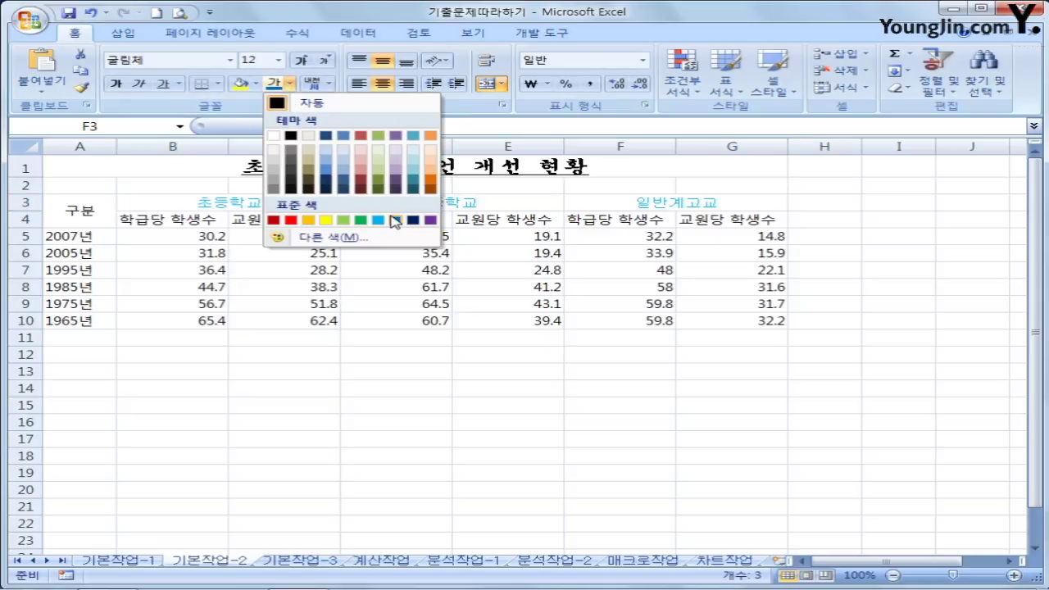
click(394, 220)
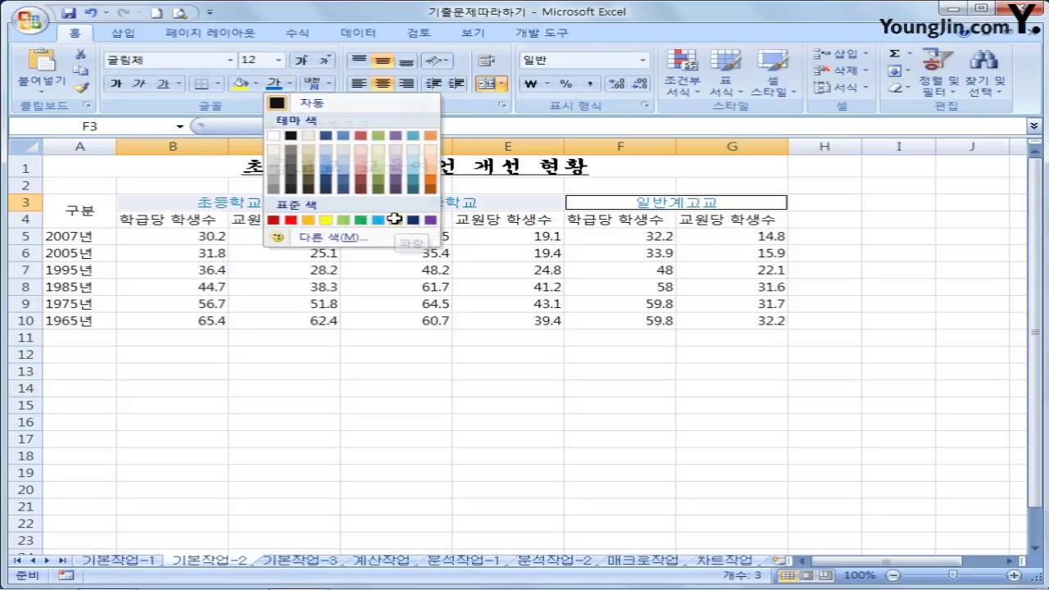
click(257, 84)
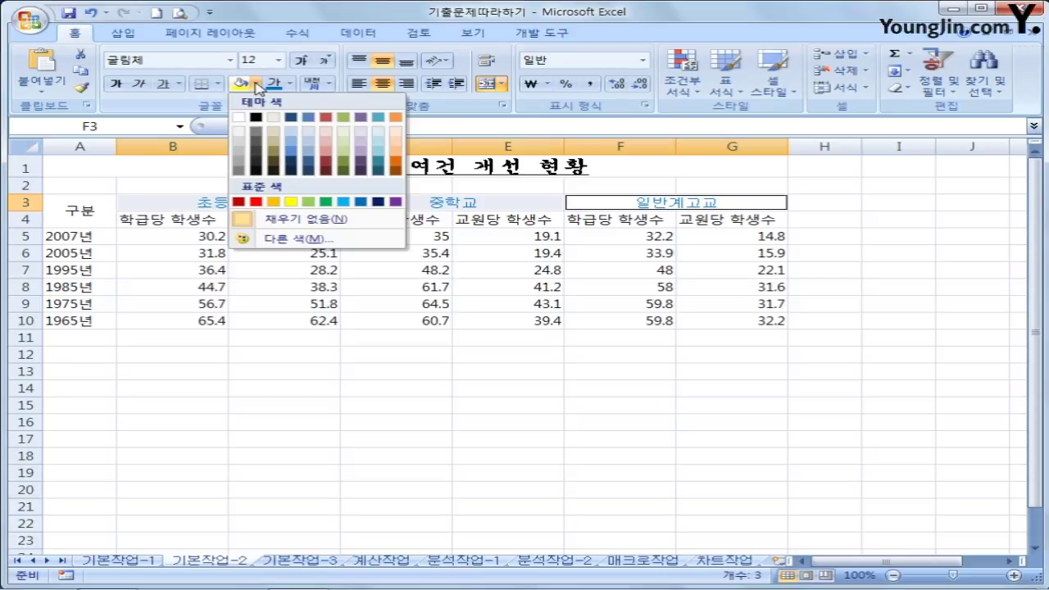
click(291, 202)
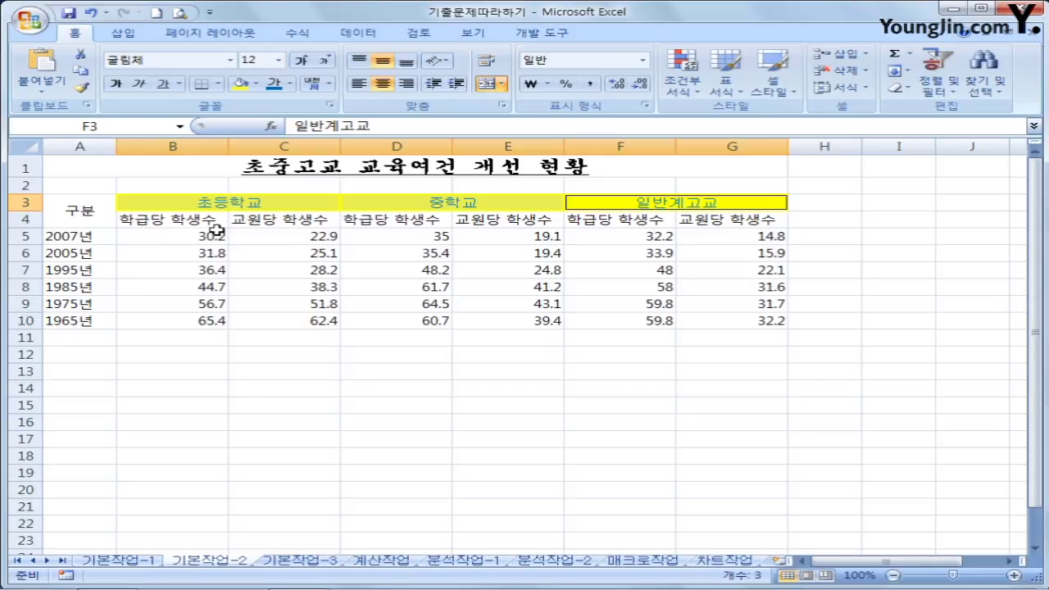
Step: Apply the custom number format G/표준"명" to the figures in B5:G10
drag(211, 234, 716, 314)
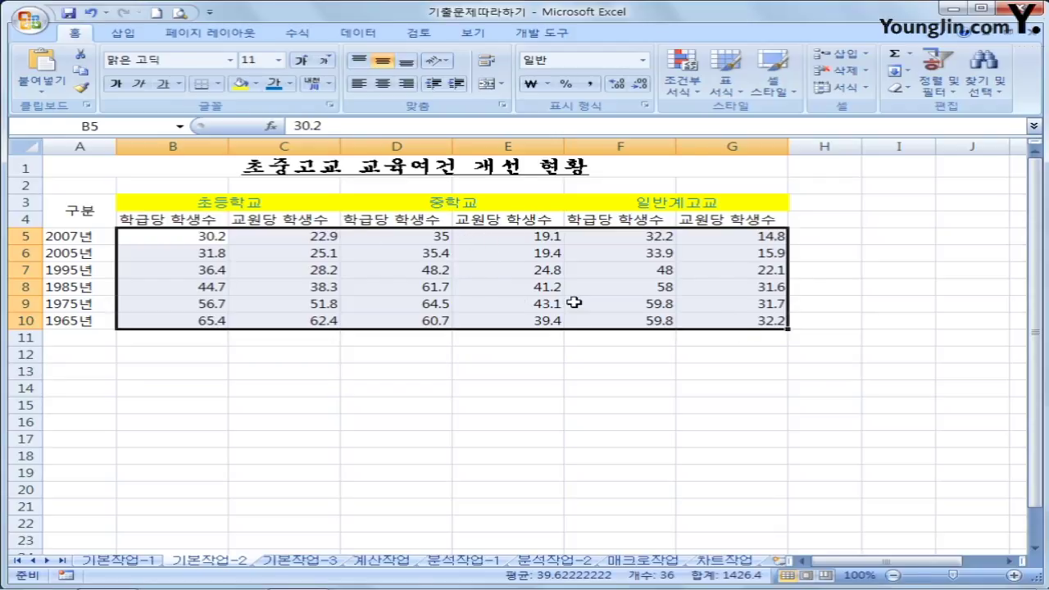
right_click(477, 242)
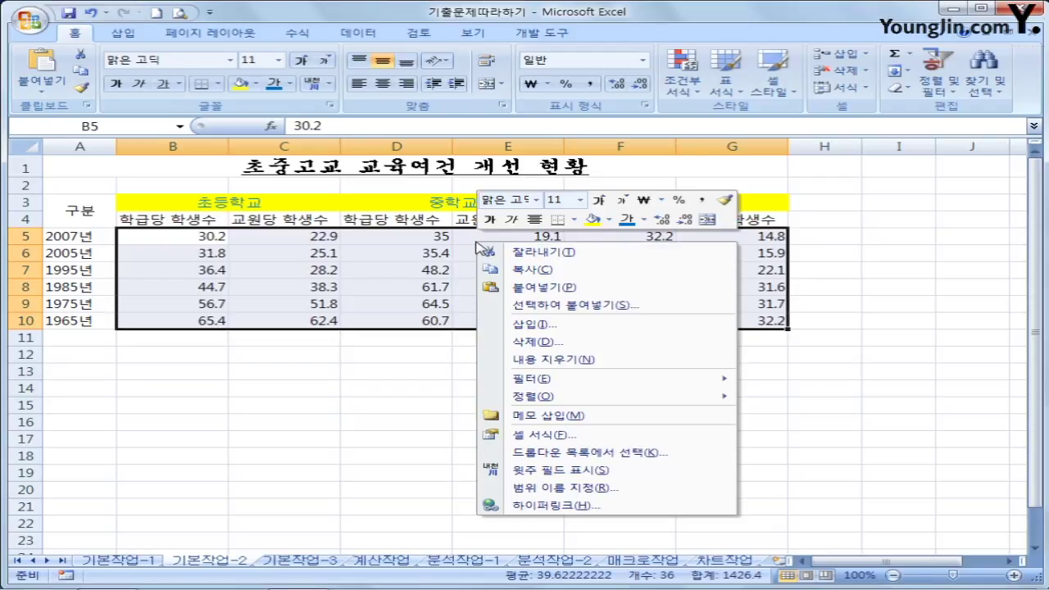
click(644, 436)
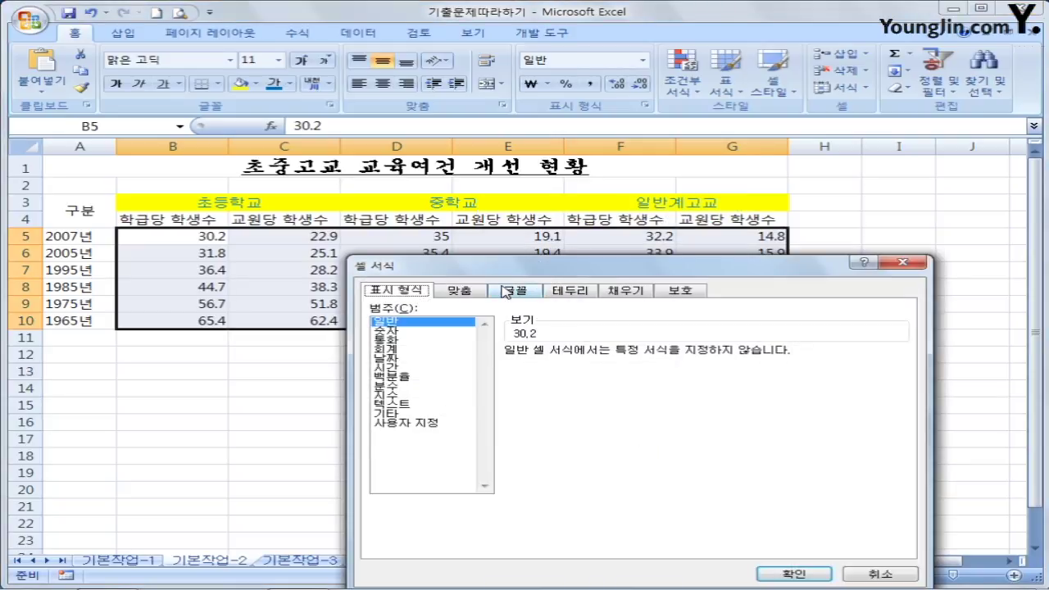
drag(490, 269, 424, 197)
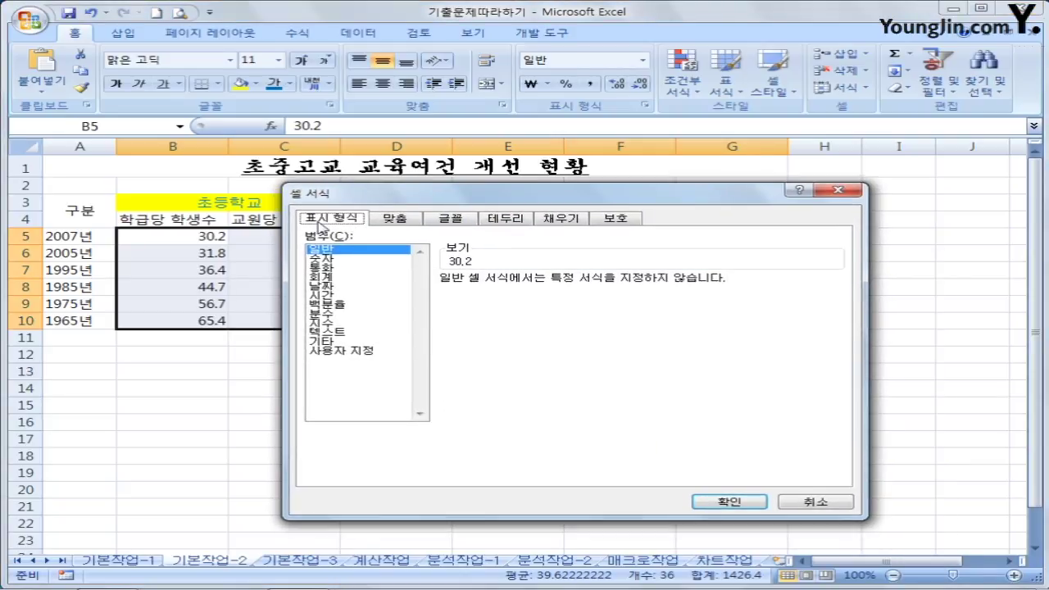
click(340, 352)
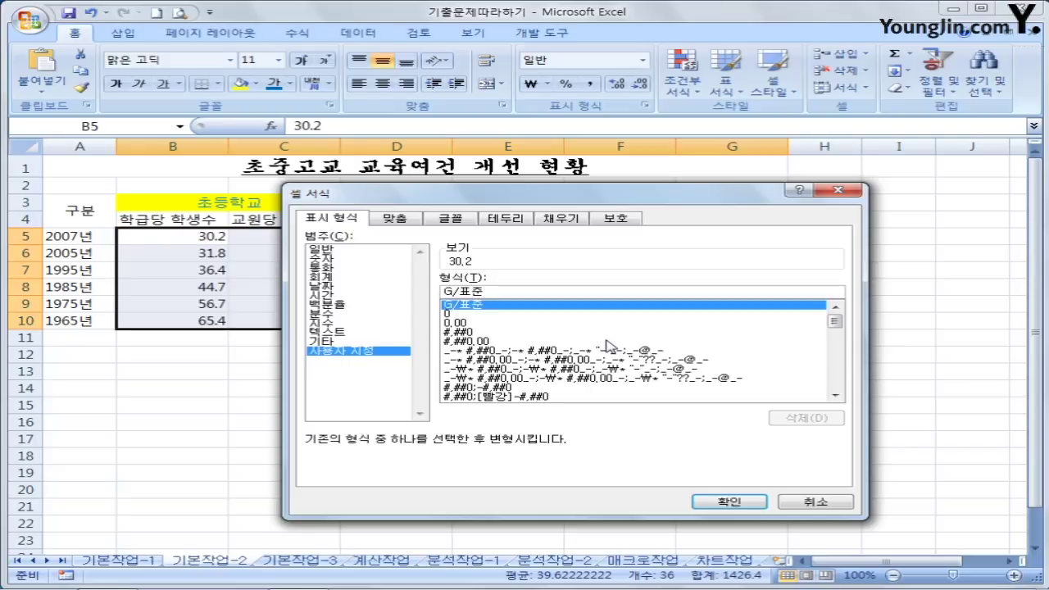
text(])
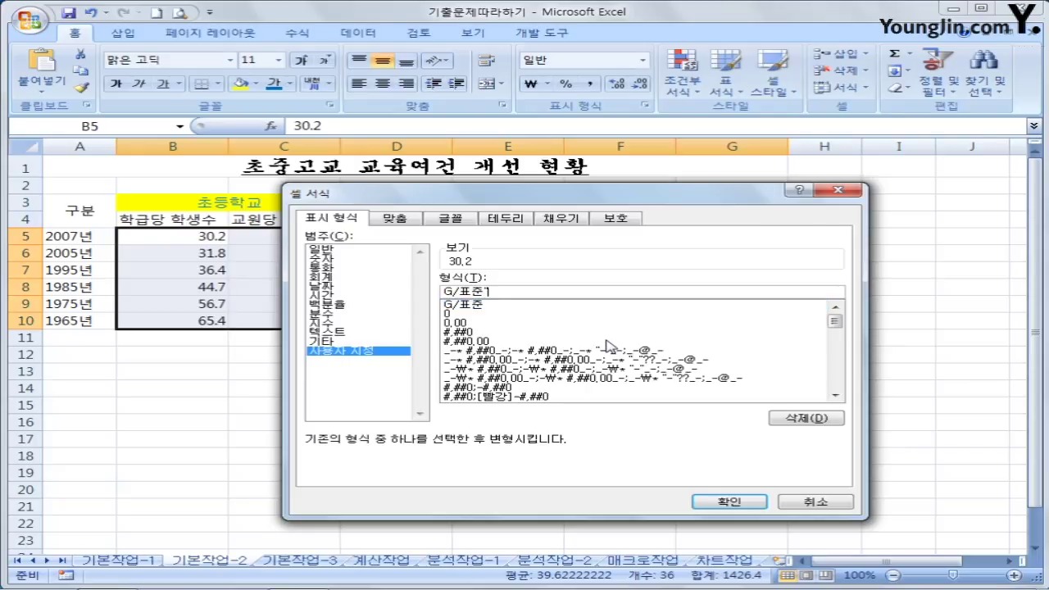
text(명")
click(730, 501)
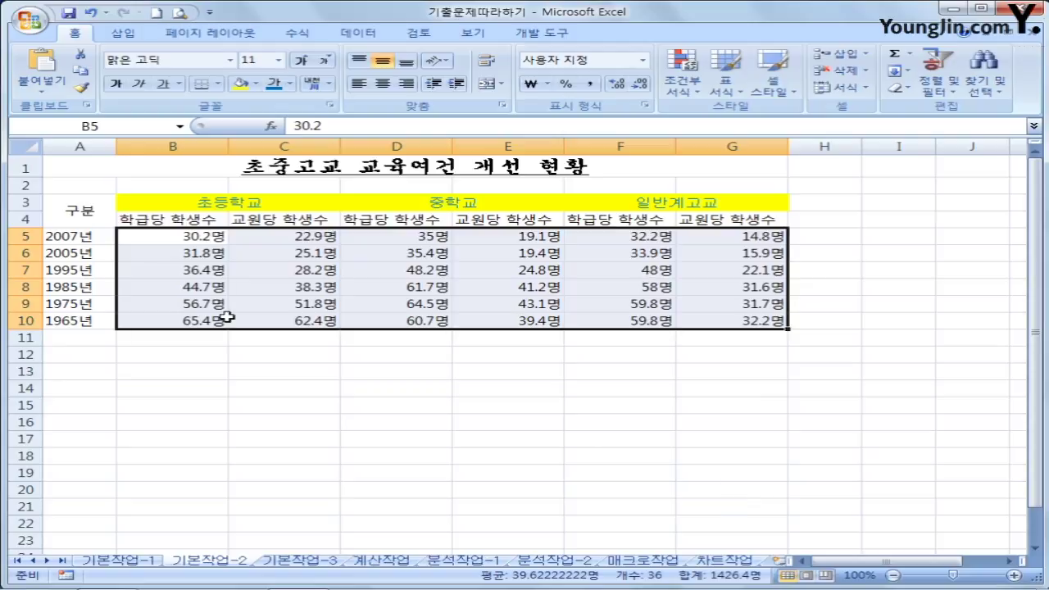
Step: Insert a comment in cell B10, replacing its default author text with 초등학교 교원당 최고학생 수
click(180, 321)
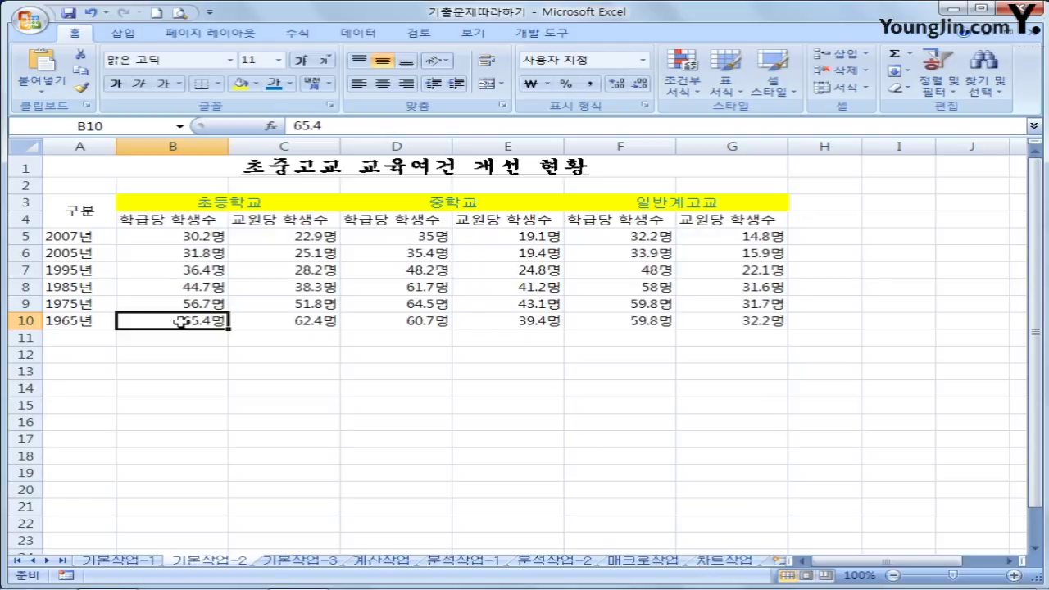
right_click(180, 321)
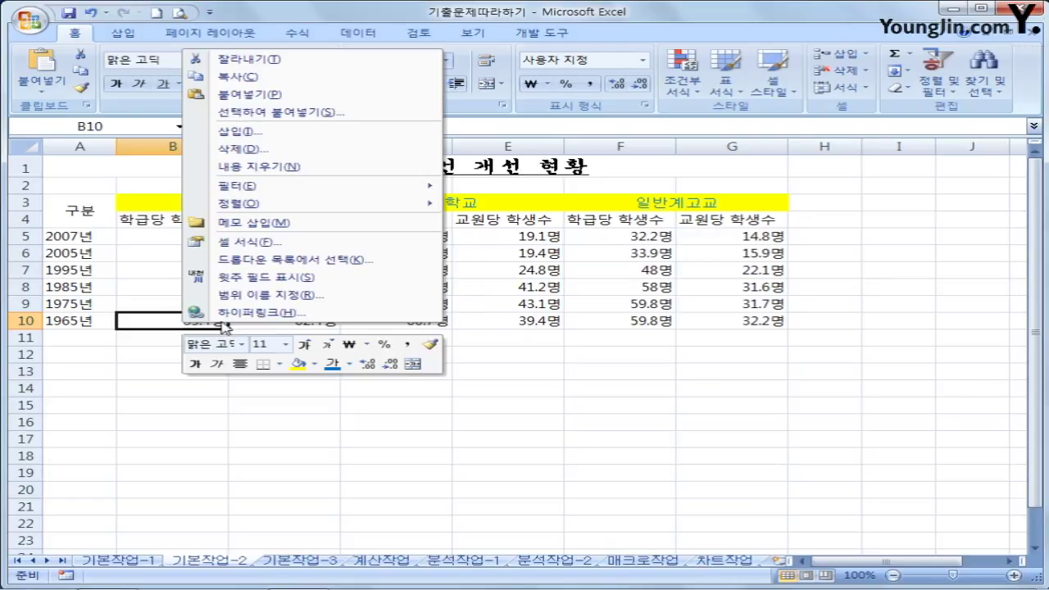
click(342, 226)
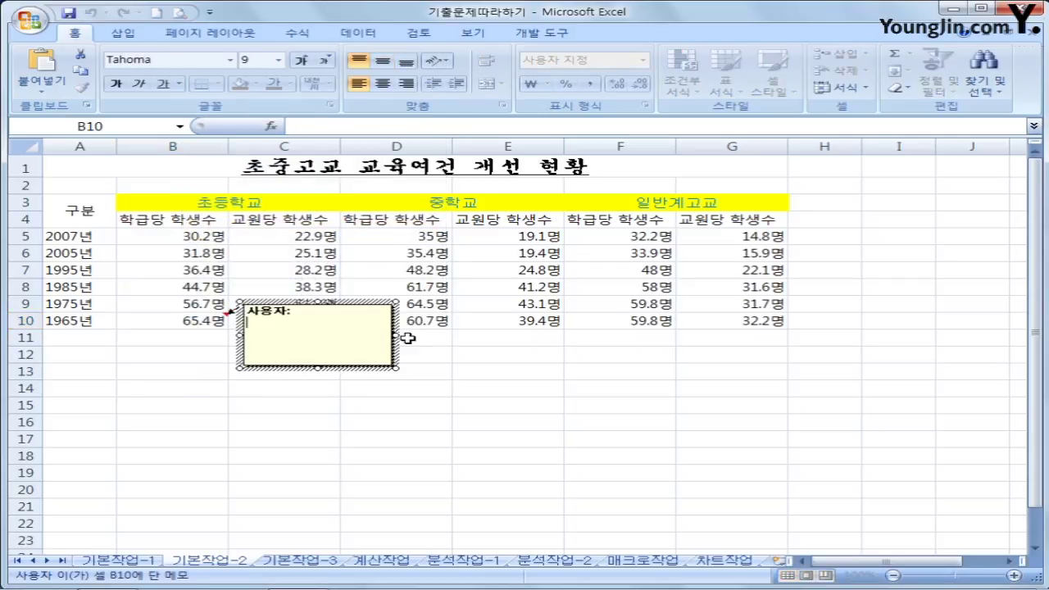
key(BackSpace)
key(BackSpace)
key(BackSpace)
key(BackSpace)
key(BackSpace)
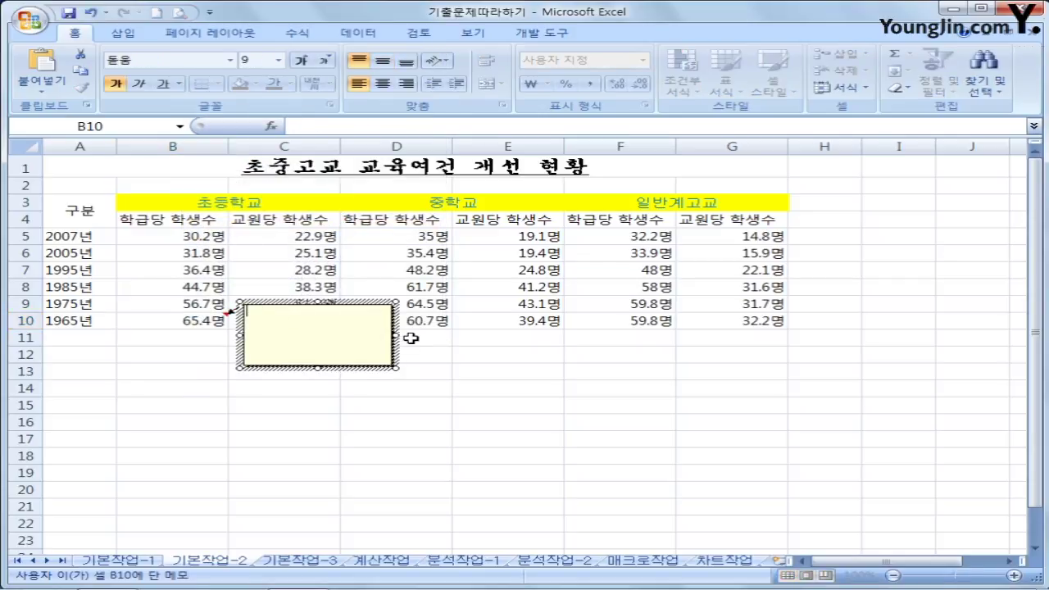
text(초등학교 교원당)
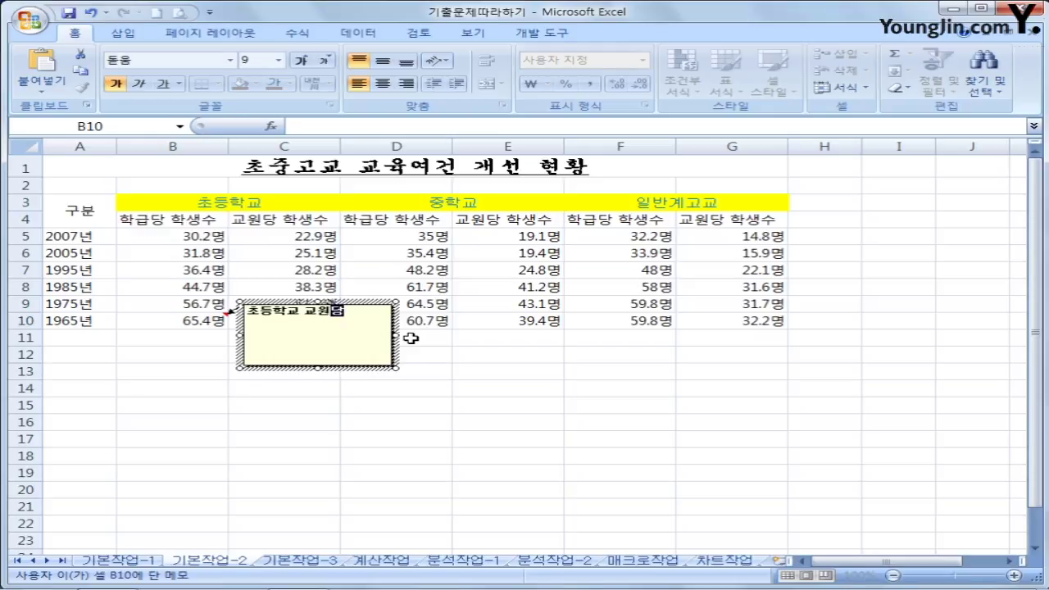
text( 학)
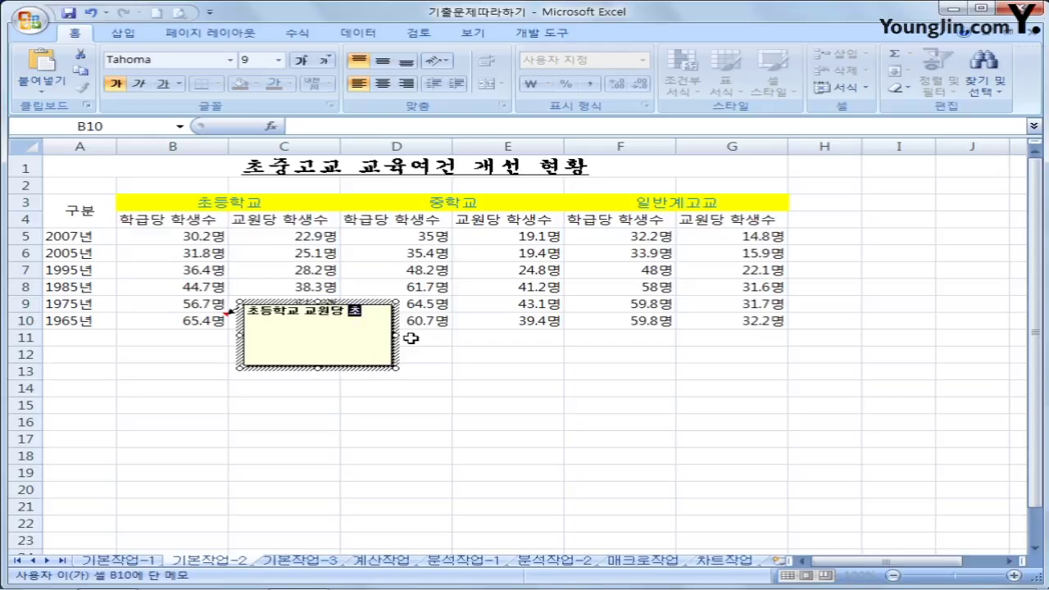
text(고학생 수)
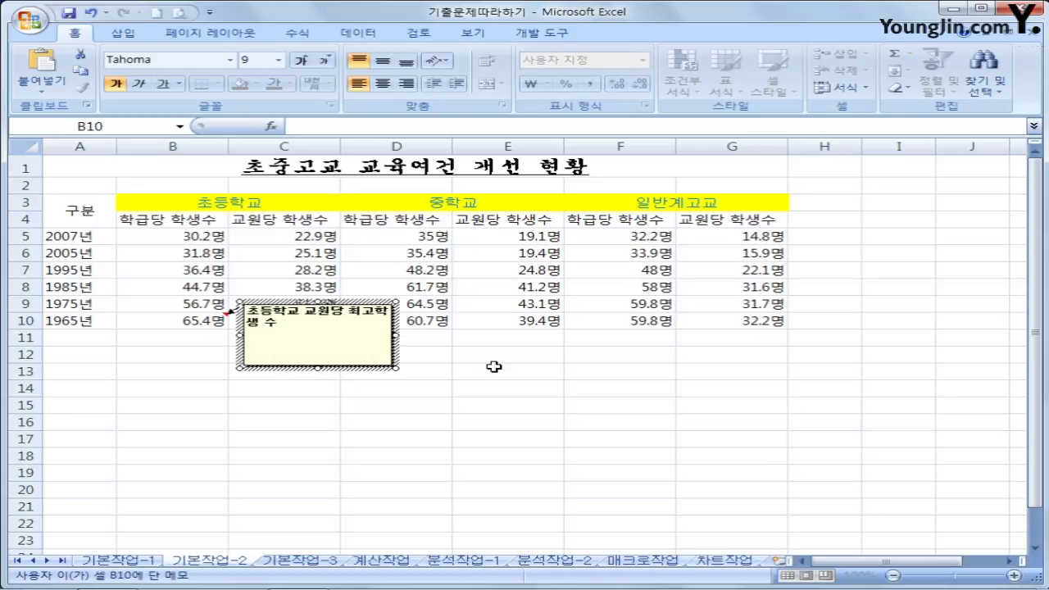
Step: Set the comment on cell B10 to stay displayed at all times
click(205, 317)
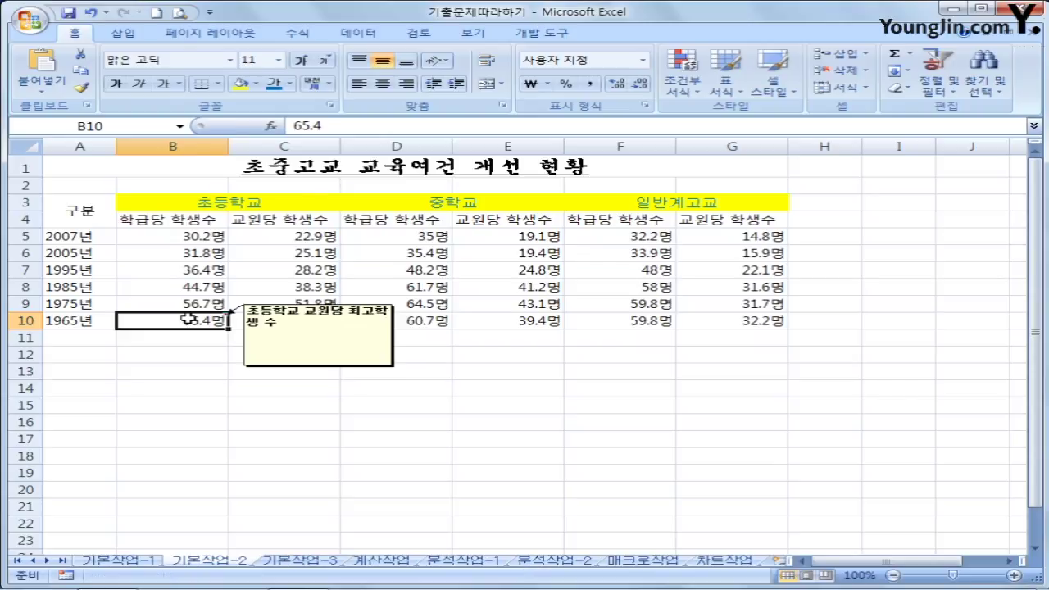
right_click(189, 319)
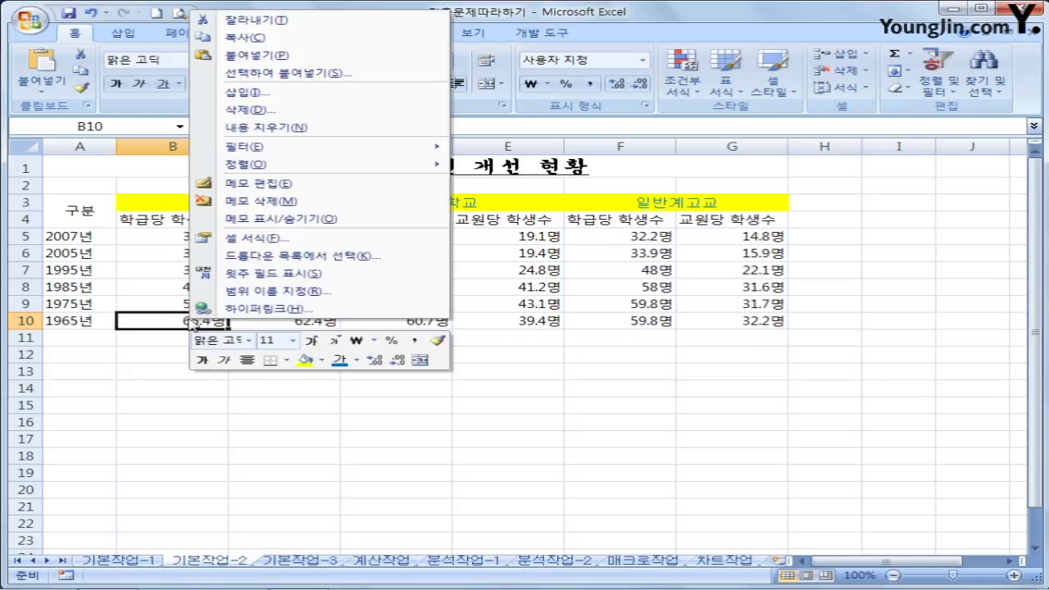
click(335, 222)
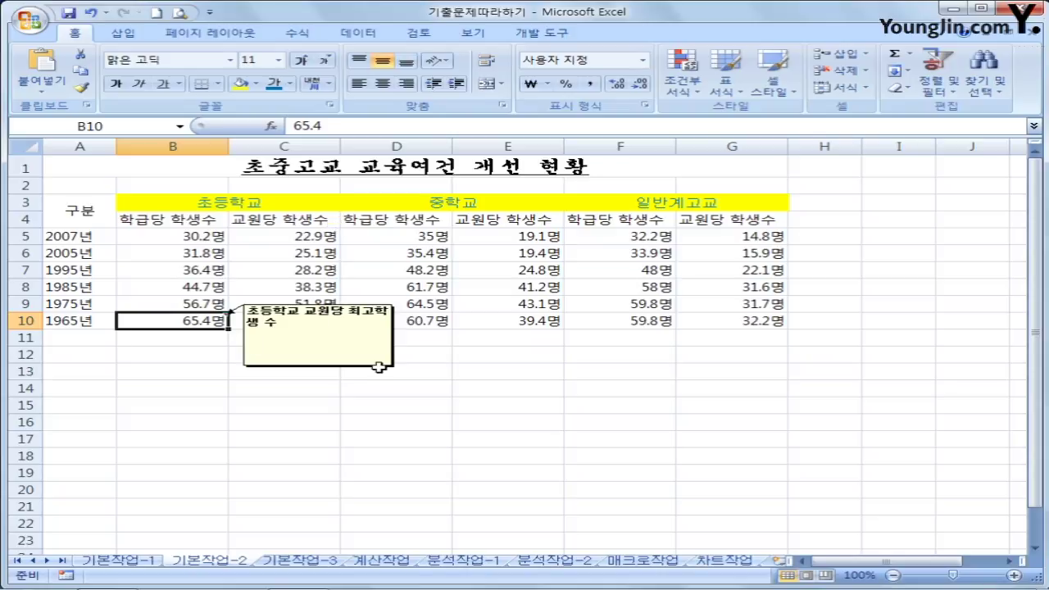
Step: Turn on automatic sizing (자동 크기) in the alignment format of B10's comment box
click(305, 305)
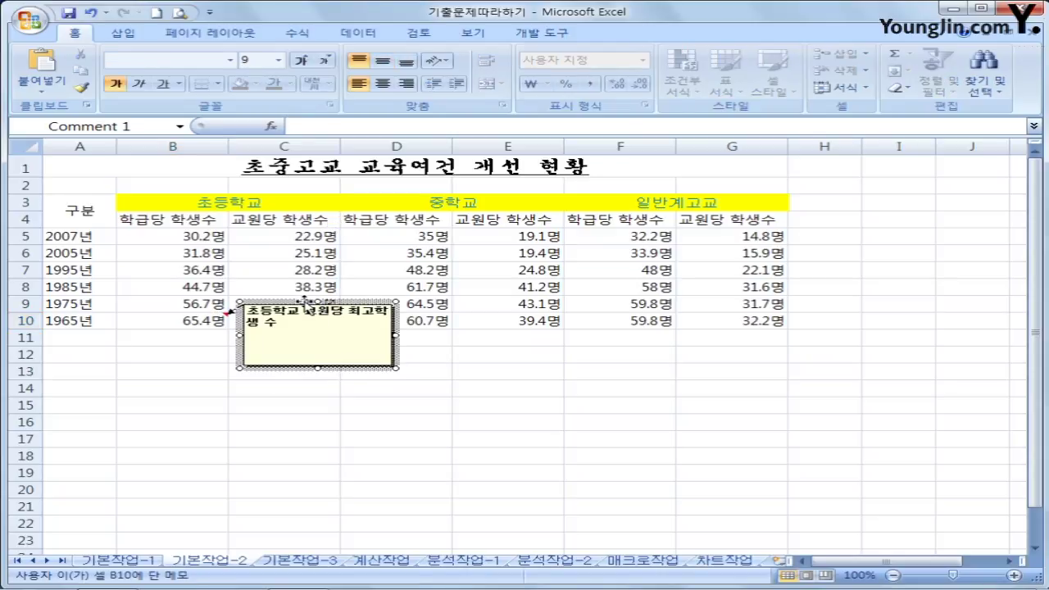
right_click(305, 305)
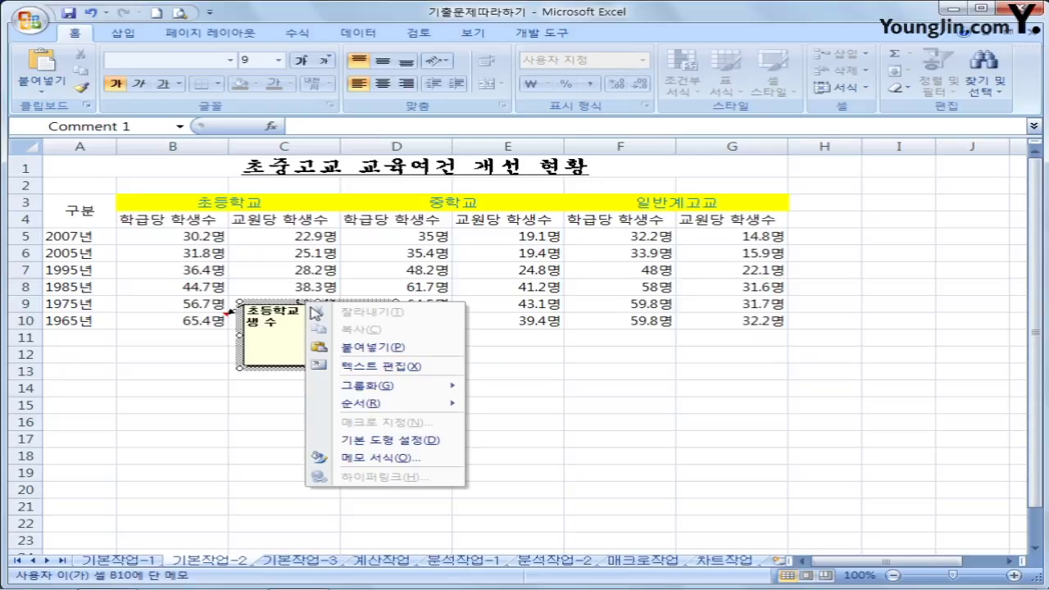
click(453, 460)
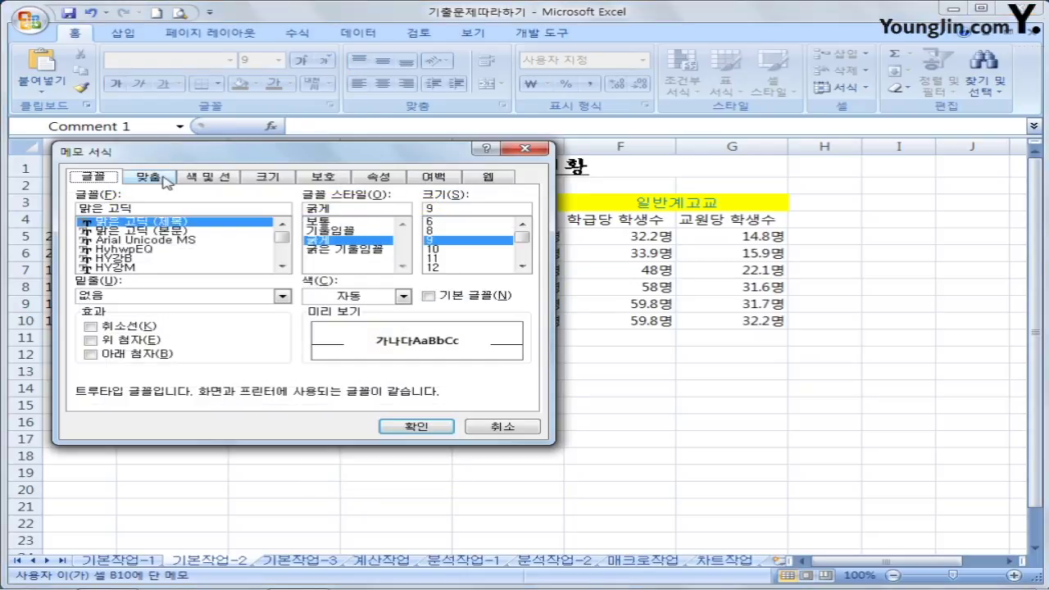
click(163, 180)
drag(223, 154, 404, 166)
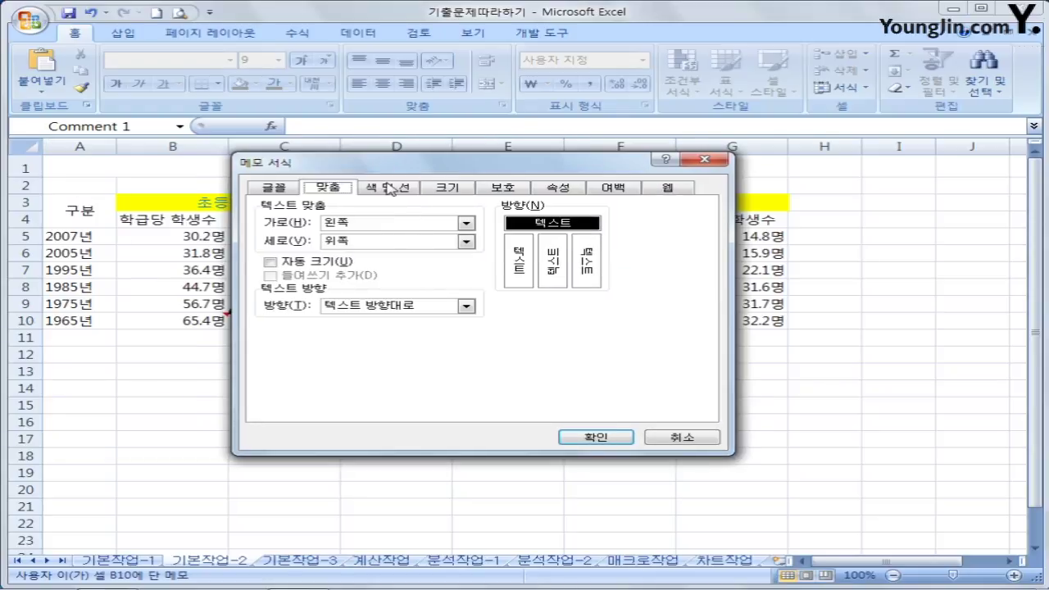
click(318, 265)
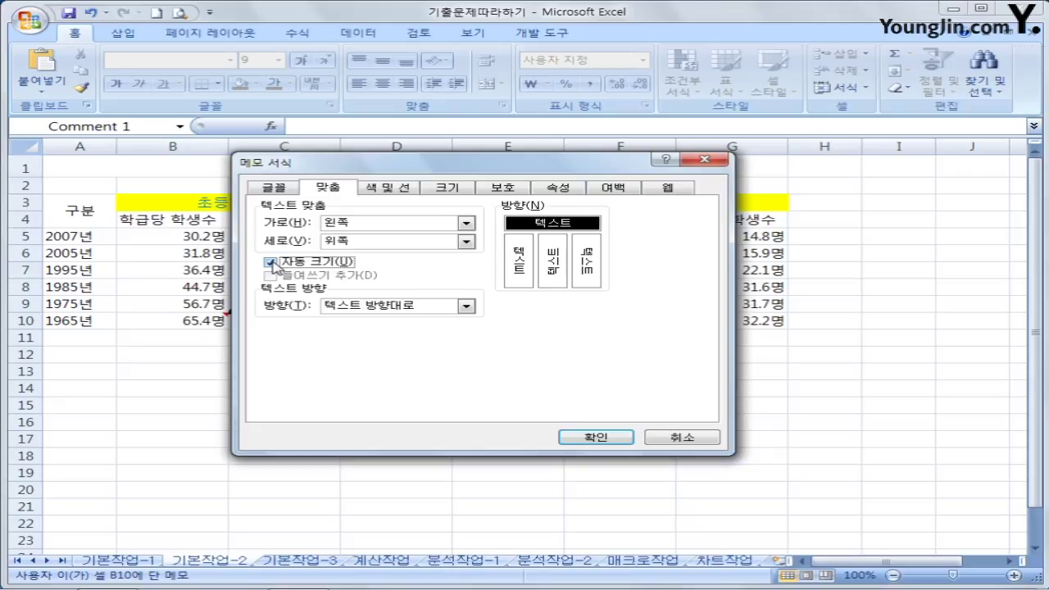
click(574, 439)
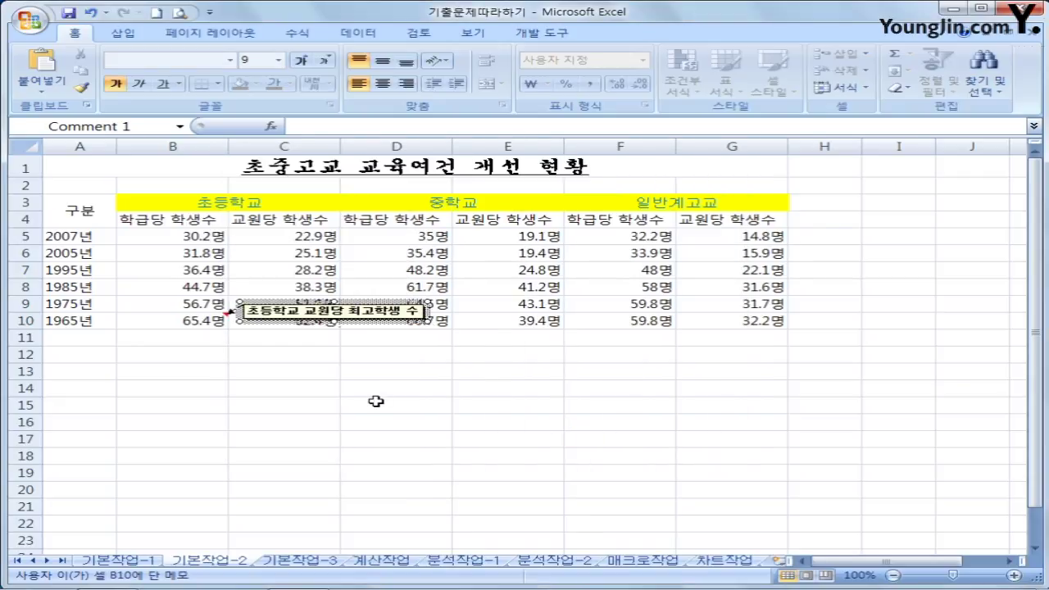
click(375, 401)
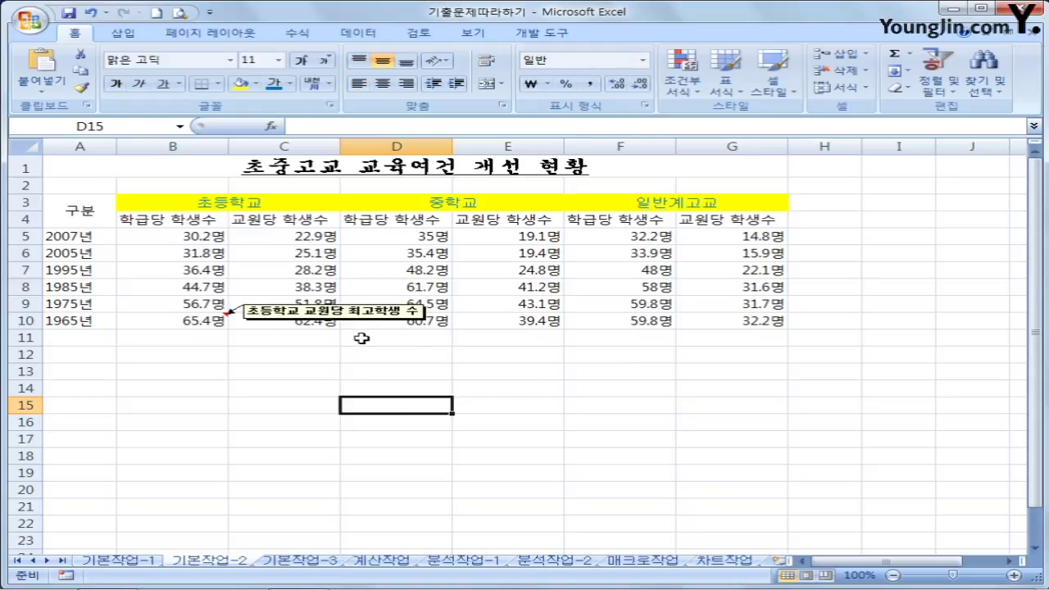
Step: Apply all borders to the whole table in A3:G10
click(106, 210)
drag(106, 210, 715, 323)
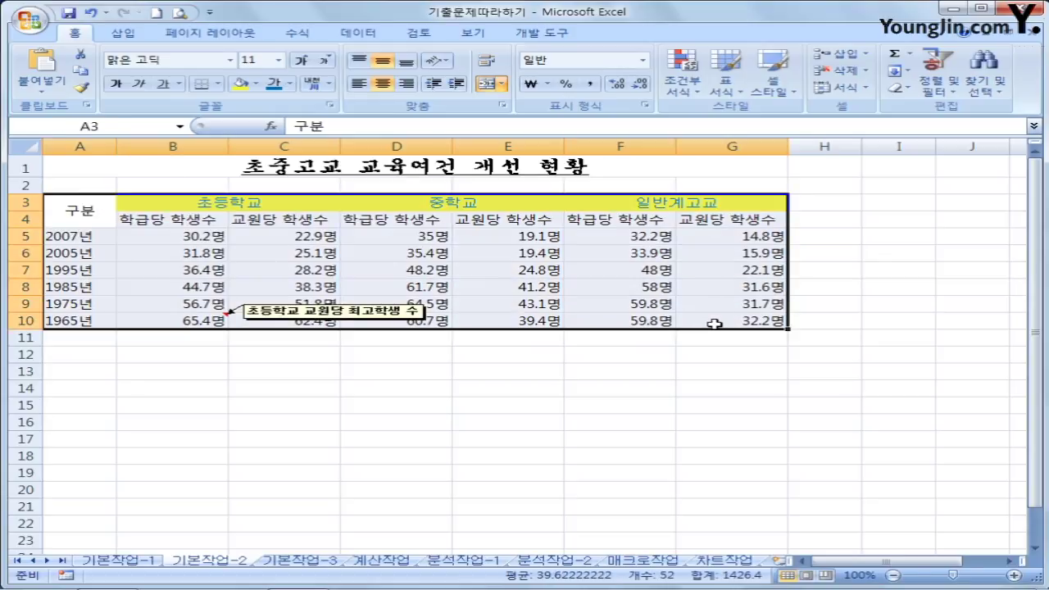
click(220, 86)
click(230, 214)
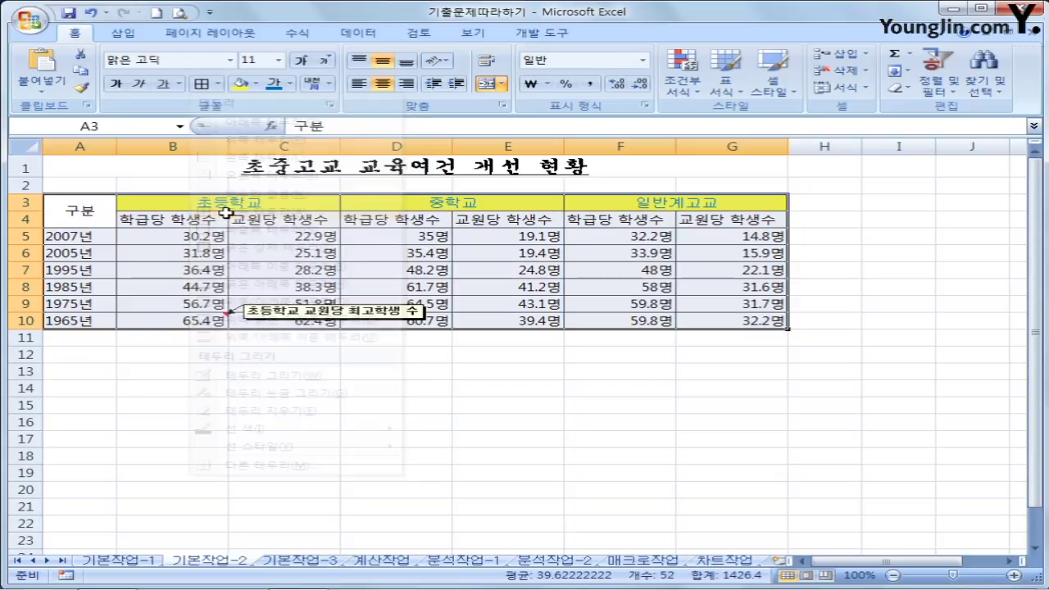
click(72, 210)
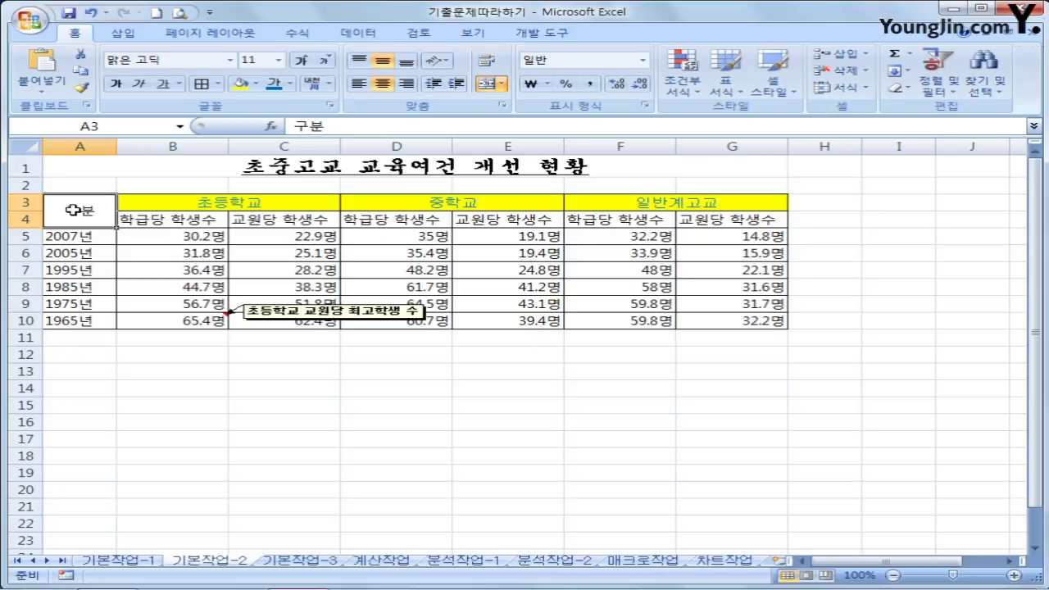
Step: On the 기본작업-3 sheet, start a new conditional formatting rule for A4:I13 that uses a formula to determine the cells
click(285, 563)
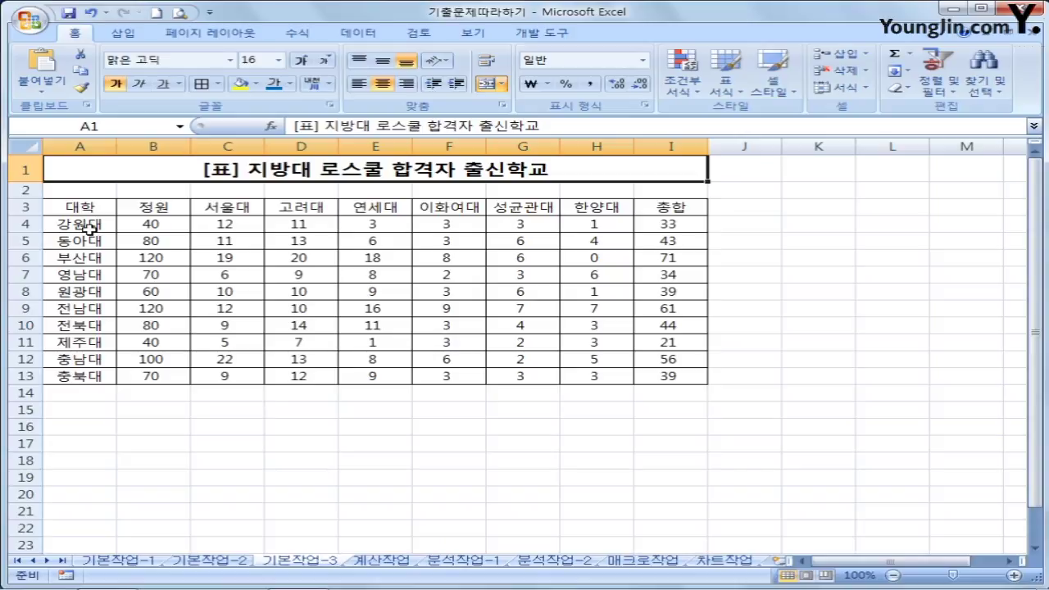
drag(82, 225, 659, 375)
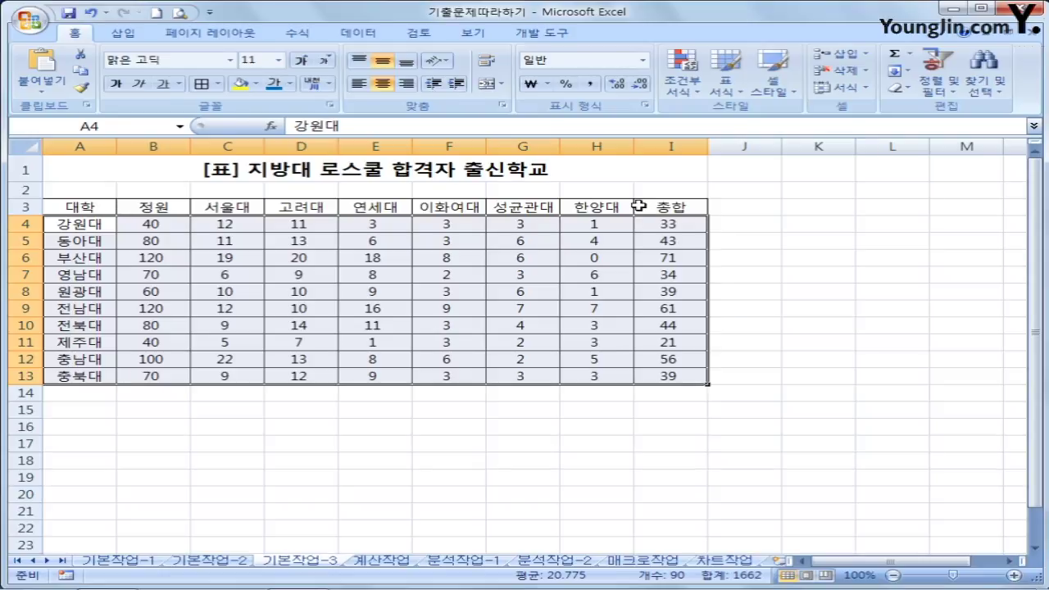
click(742, 363)
drag(698, 377, 111, 227)
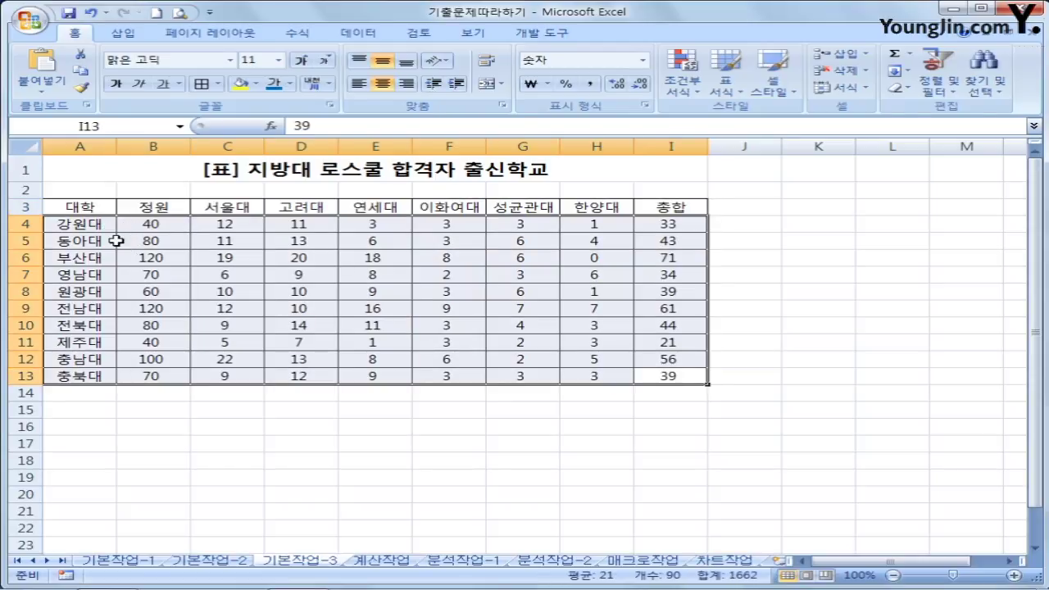
drag(81, 223, 650, 376)
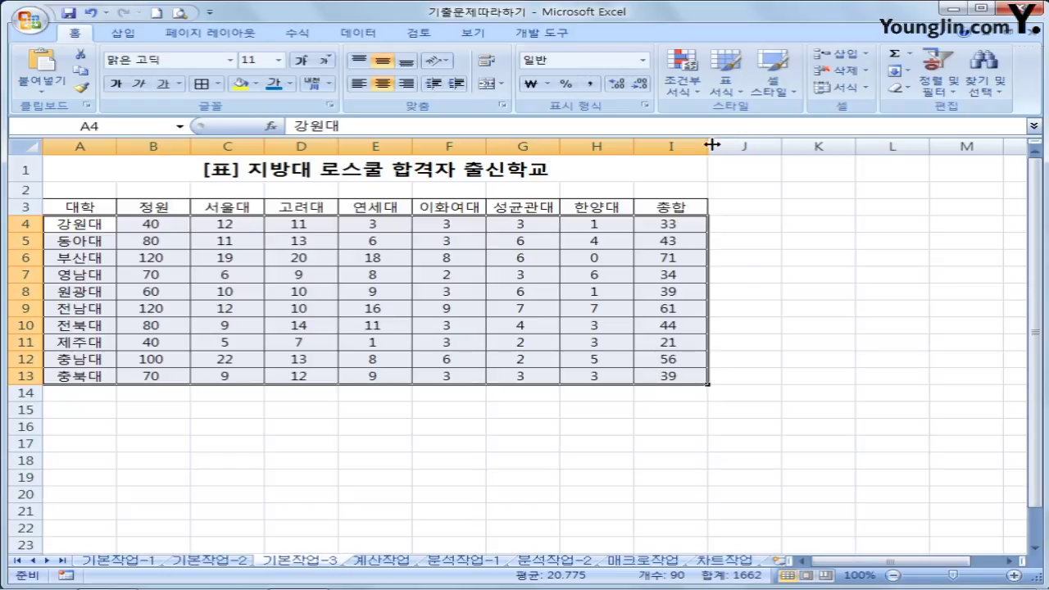
click(695, 96)
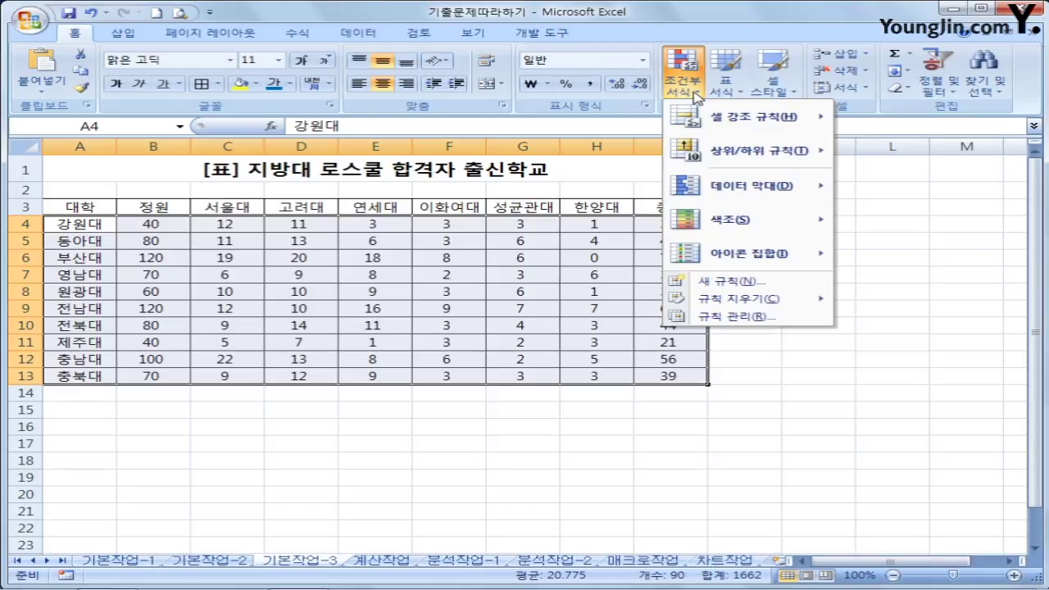
click(721, 281)
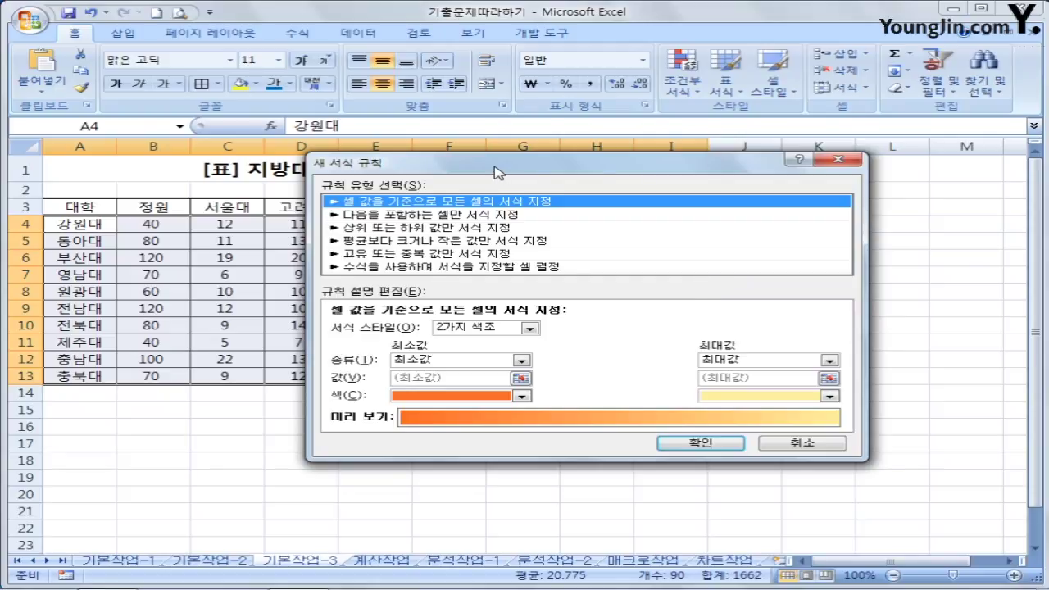
drag(496, 168, 467, 125)
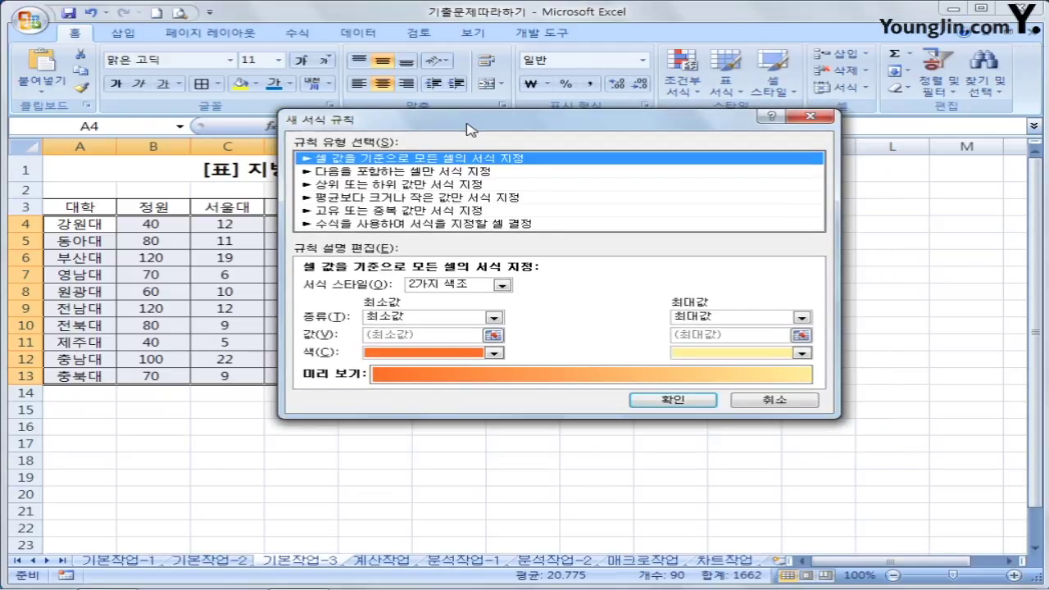
click(445, 225)
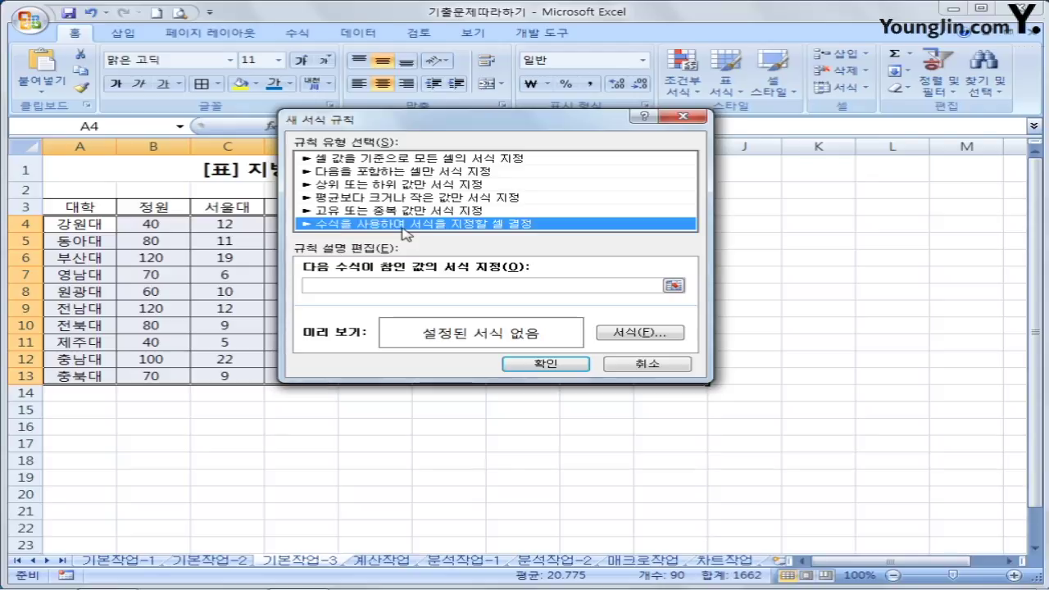
Step: Begin the rule formula with an OR function whose first condition is $I4>=60, fixing only the column of I4
click(368, 283)
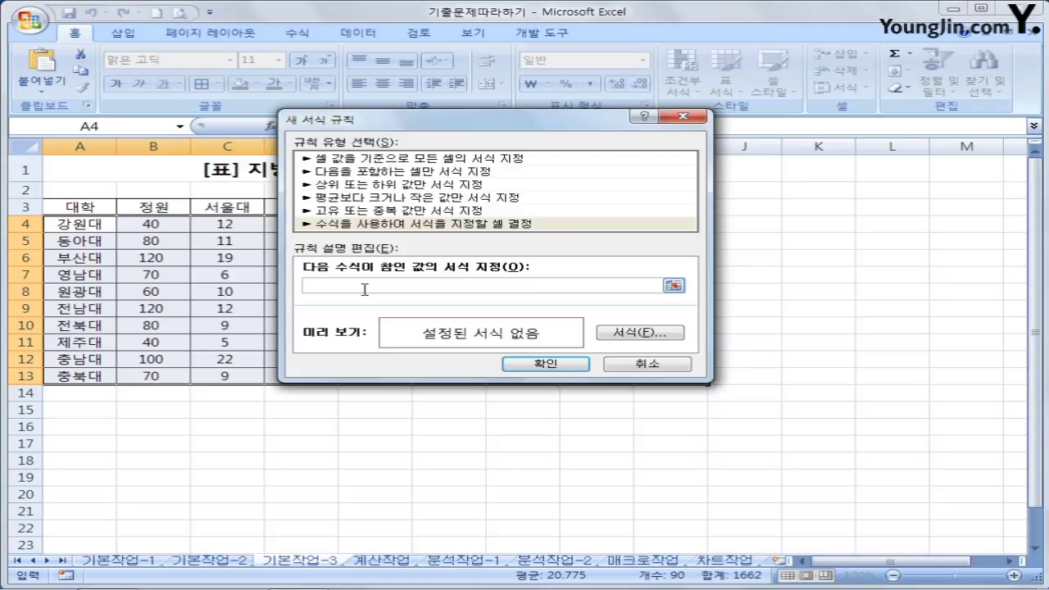
text(=)
text(or()
drag(411, 125, 688, 266)
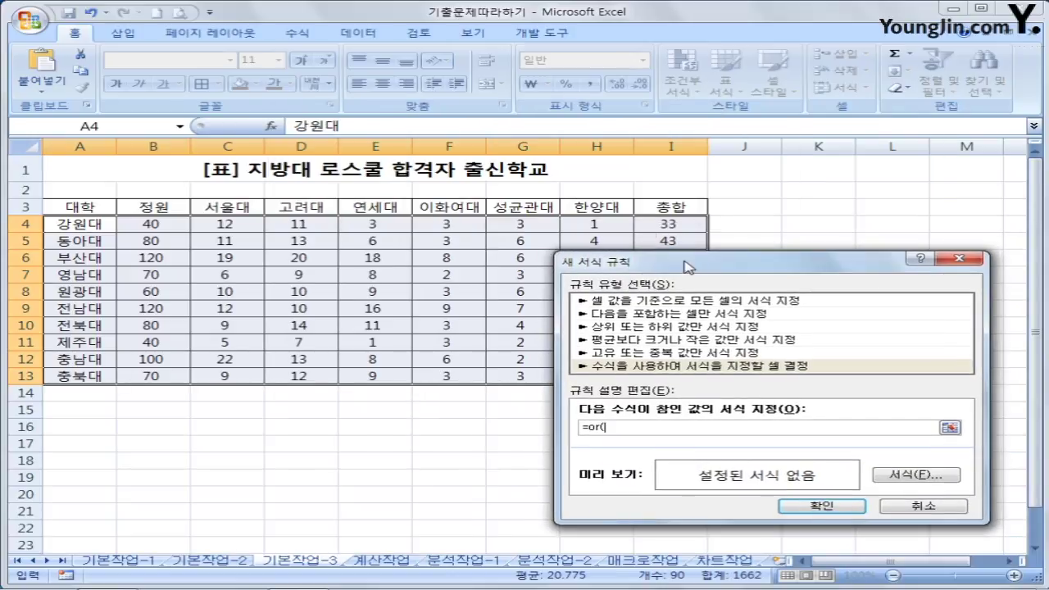
click(649, 224)
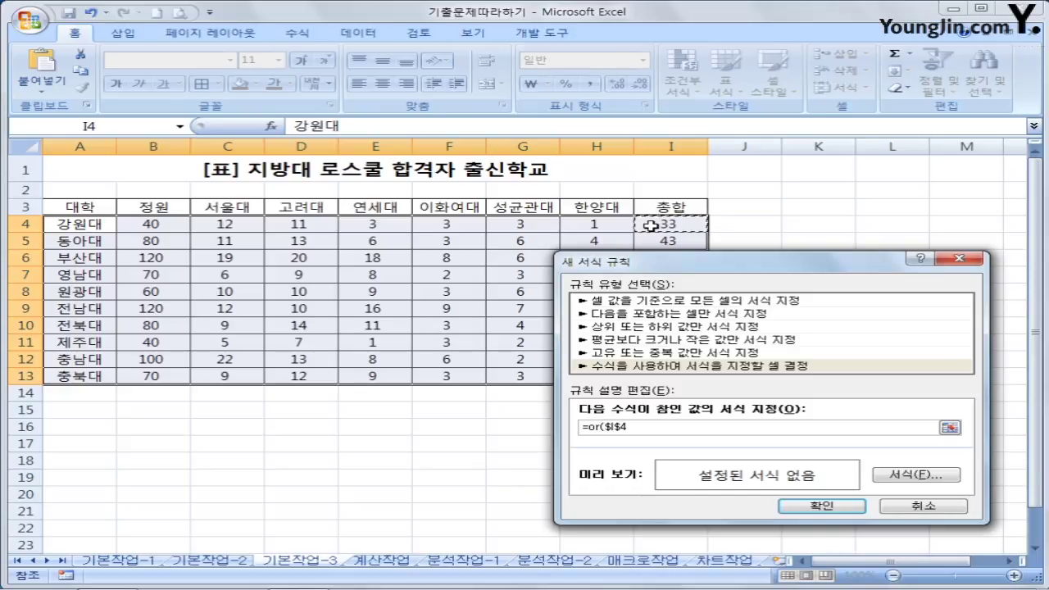
key(F4)
key(F4)
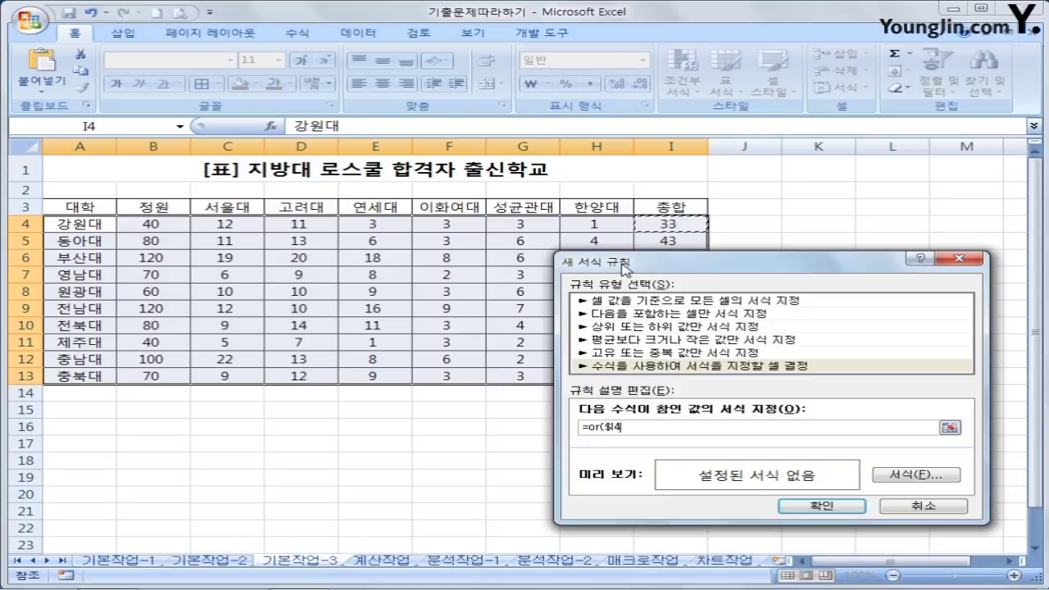
drag(622, 264, 460, 257)
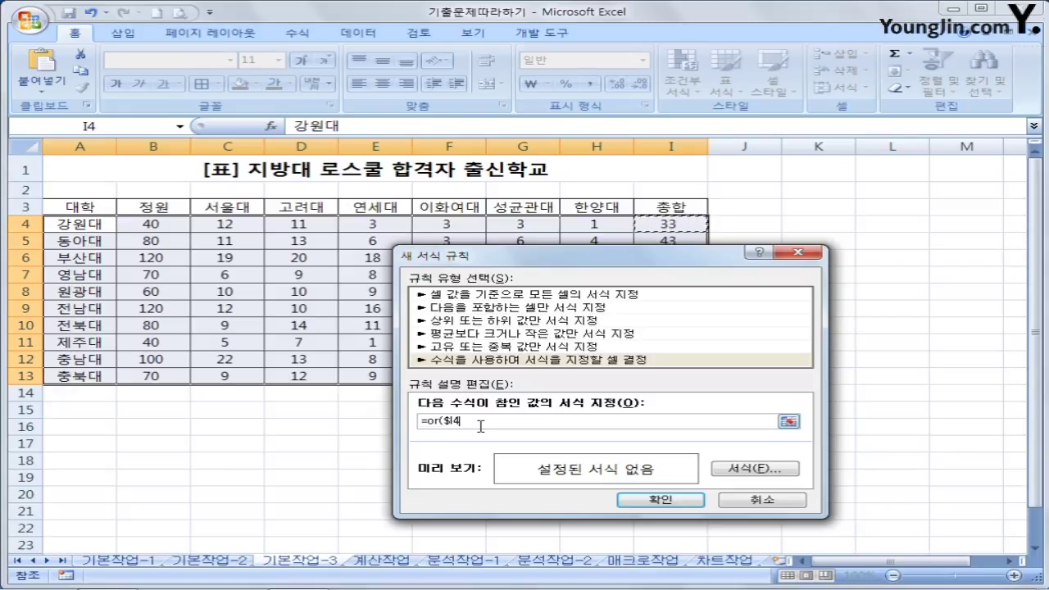
text(>=60)
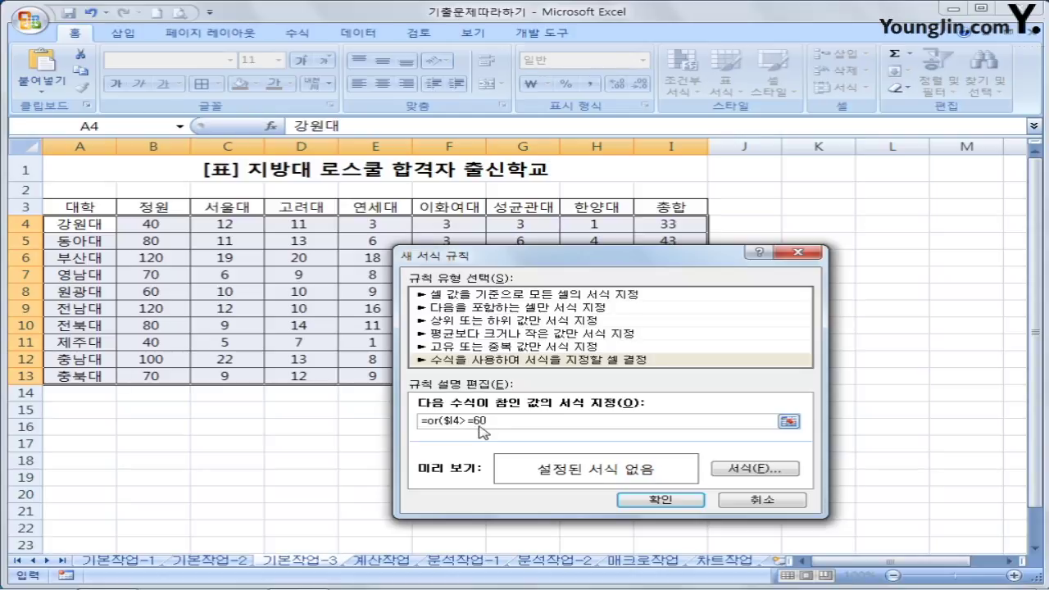
Step: Complete the rule formula with the second condition $B4>=100, giving =or($I4>=60,$B4>=100)
text(,)
click(123, 223)
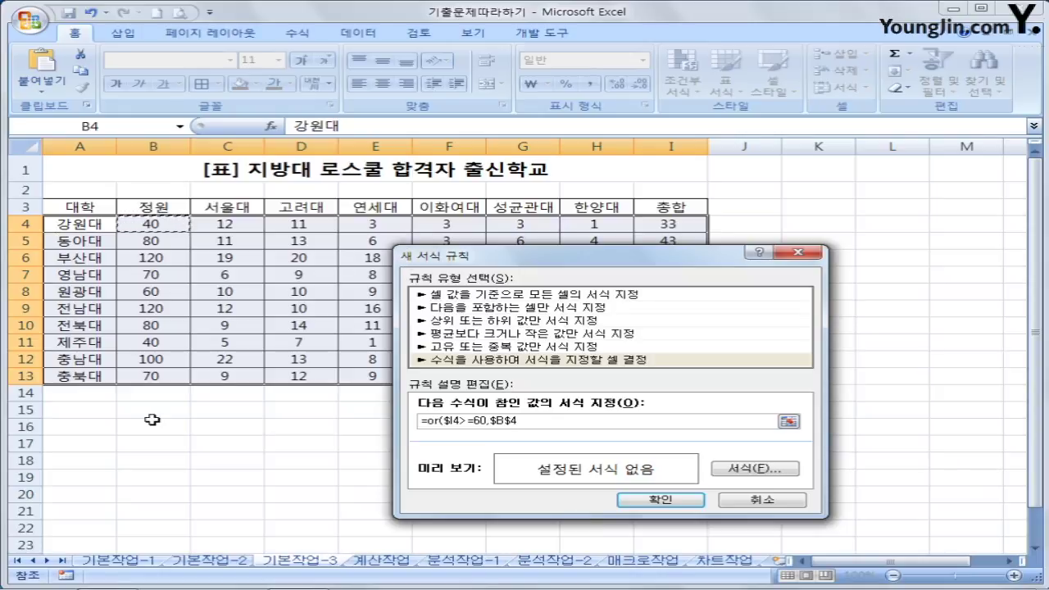
key(F4)
key(F4)
text(>=100))
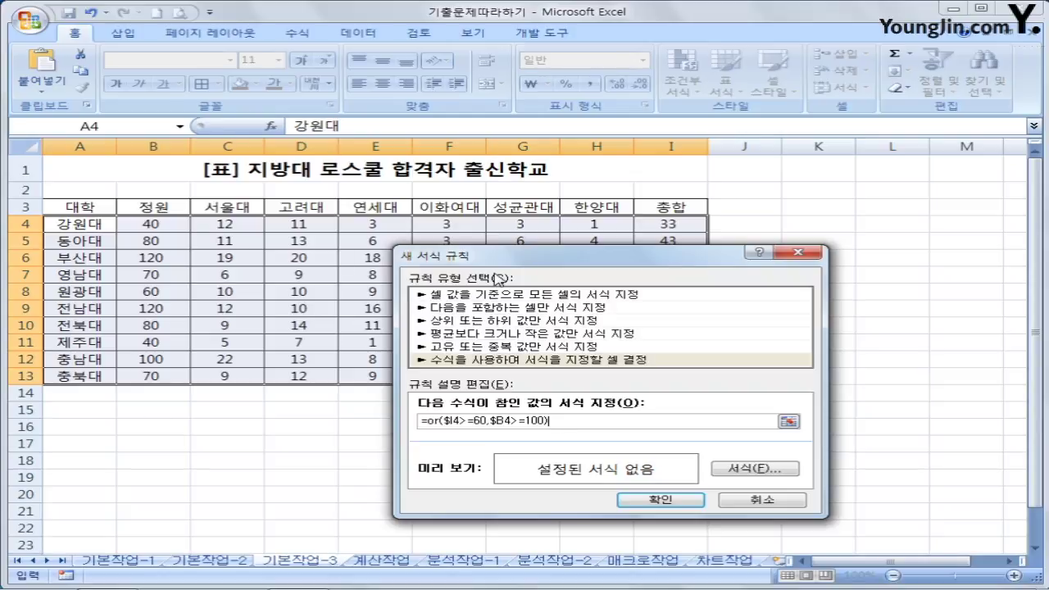
drag(494, 256, 445, 138)
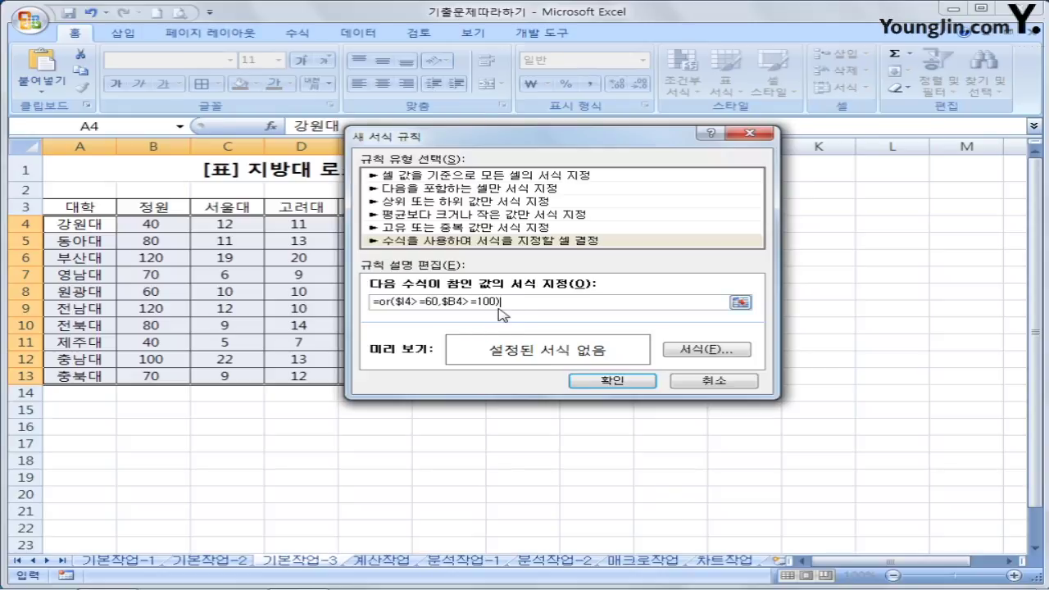
Step: Give the rule a standard blue font color and bold (굵게) style, and apply it to the table
click(677, 351)
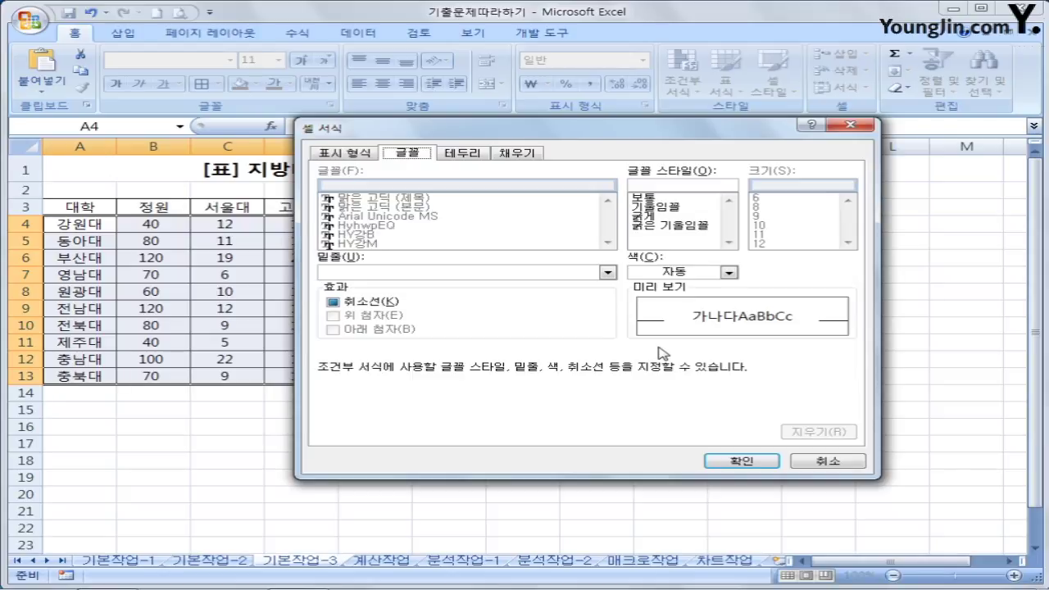
click(670, 273)
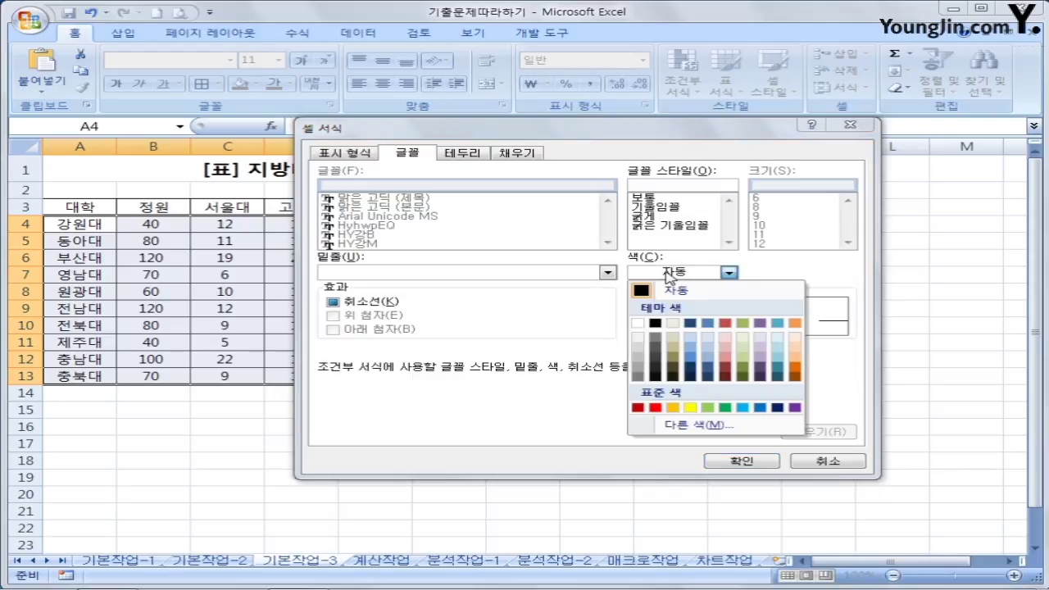
click(760, 407)
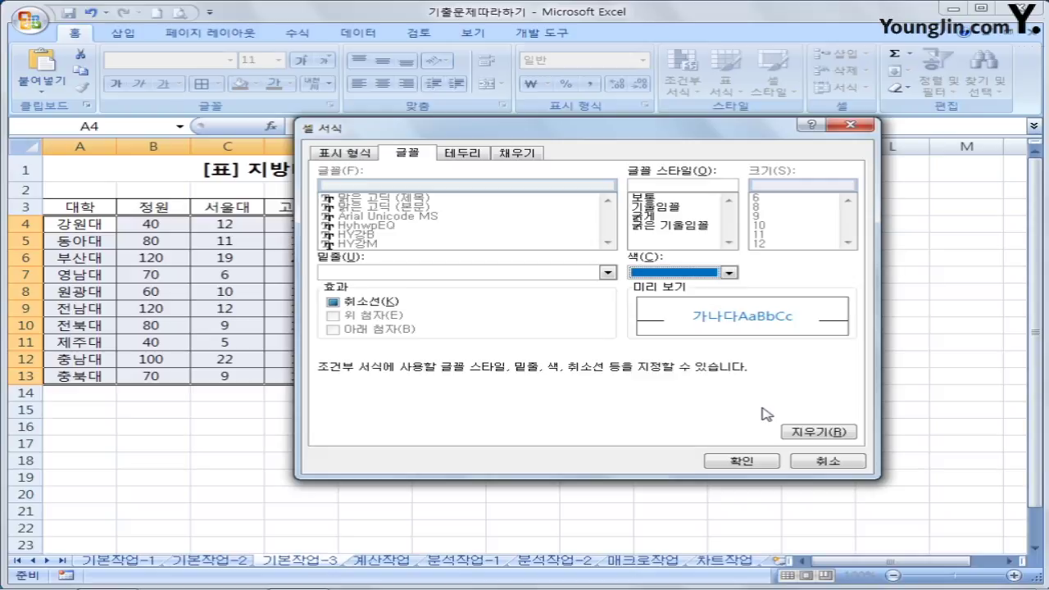
click(652, 216)
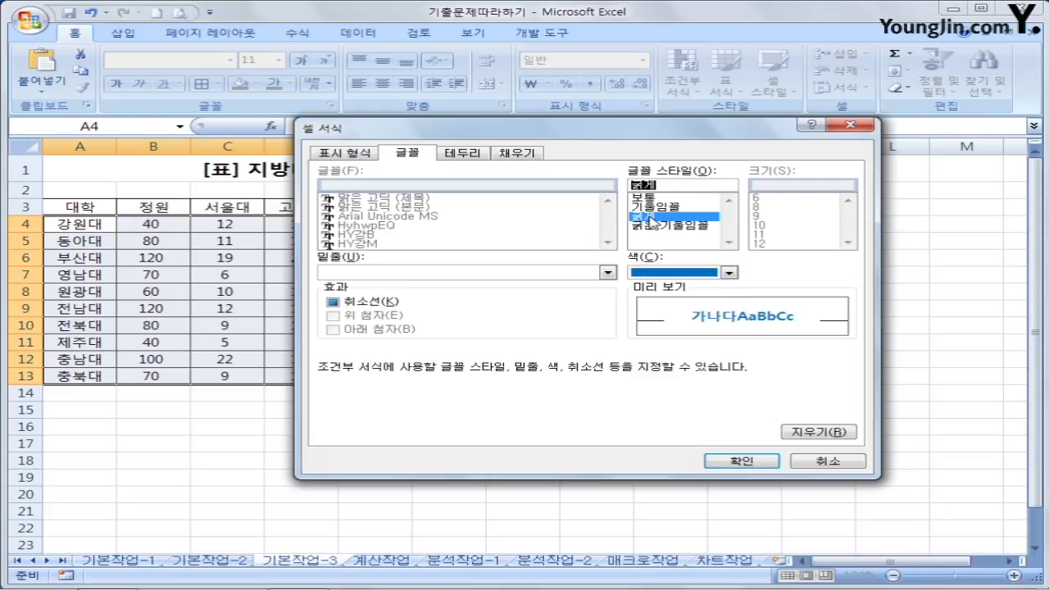
click(741, 460)
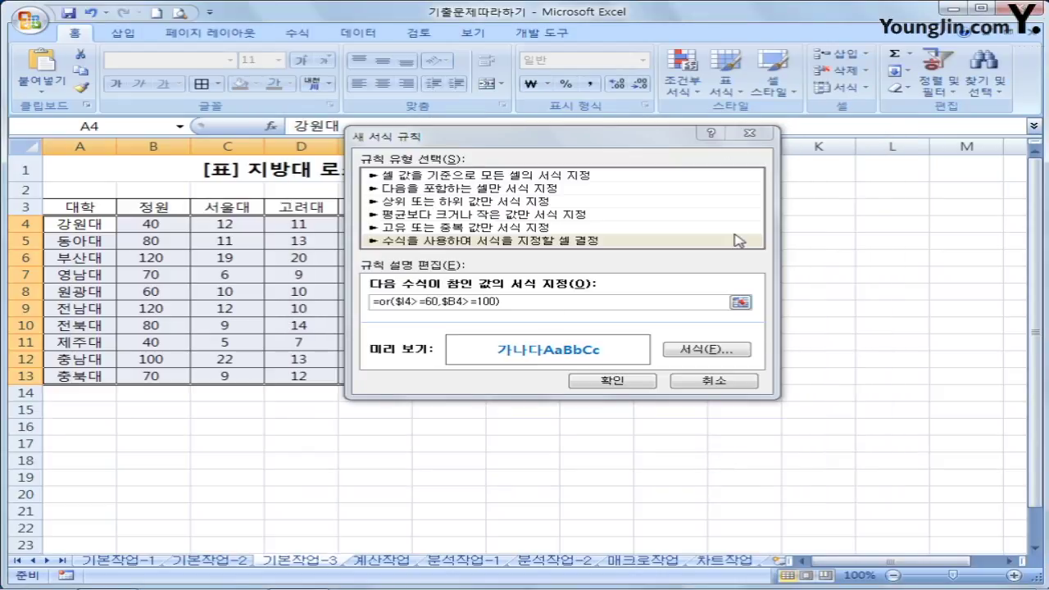
click(592, 377)
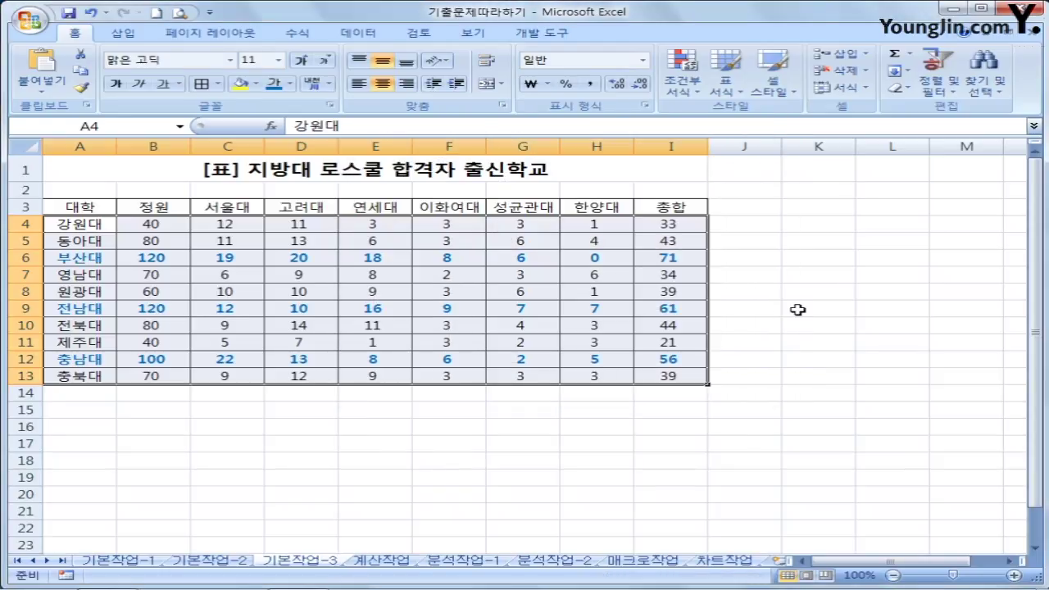
click(798, 309)
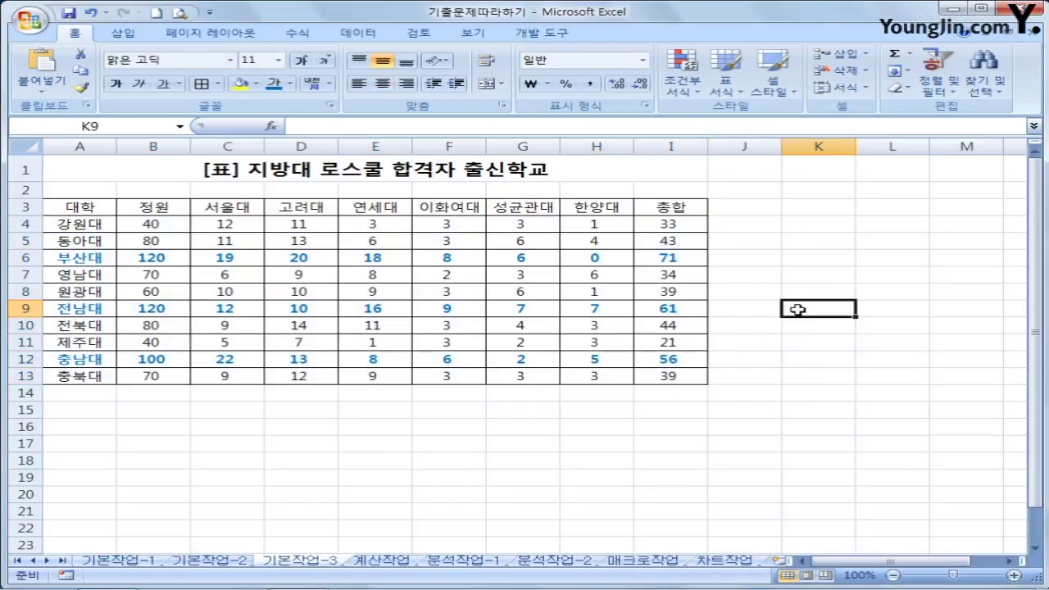
Step: Check the 종합 and 정원 values in the highlighted rows against the rule, and review the sheets 기본작업-1 to 기본작업-3
click(680, 259)
click(682, 309)
click(682, 359)
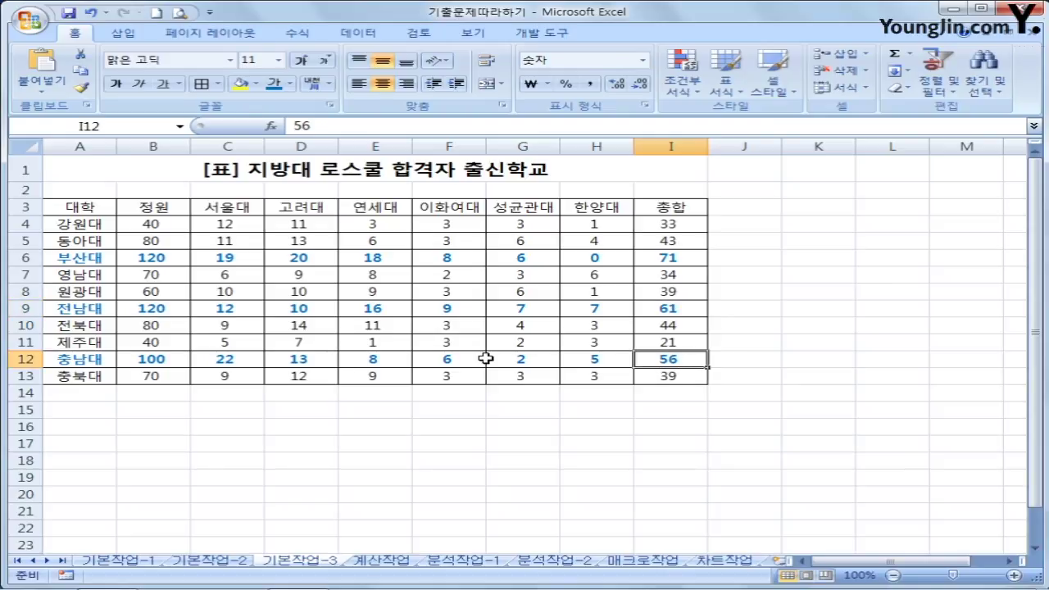
click(164, 364)
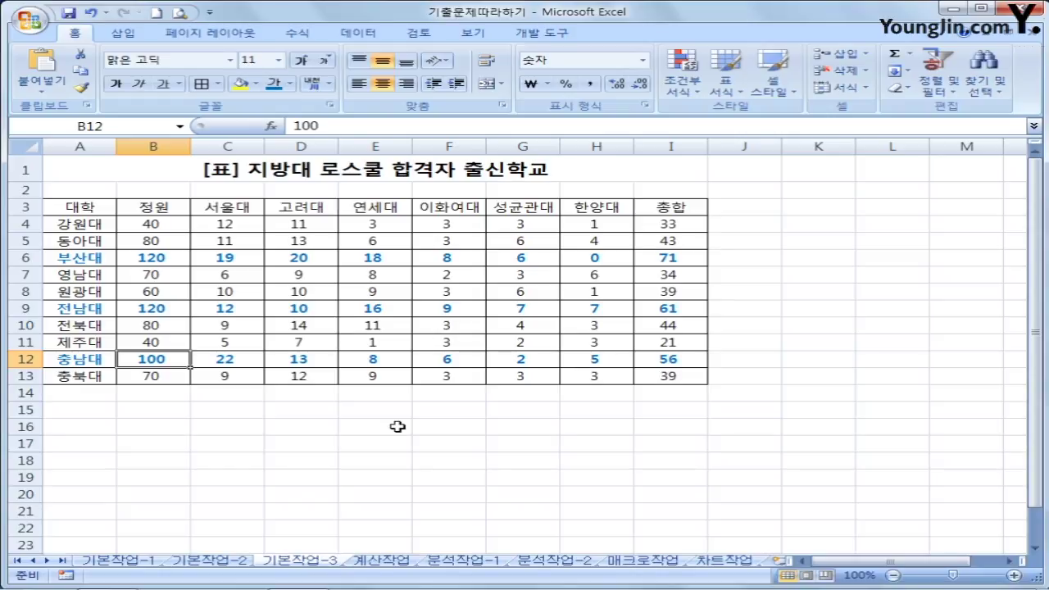
click(123, 561)
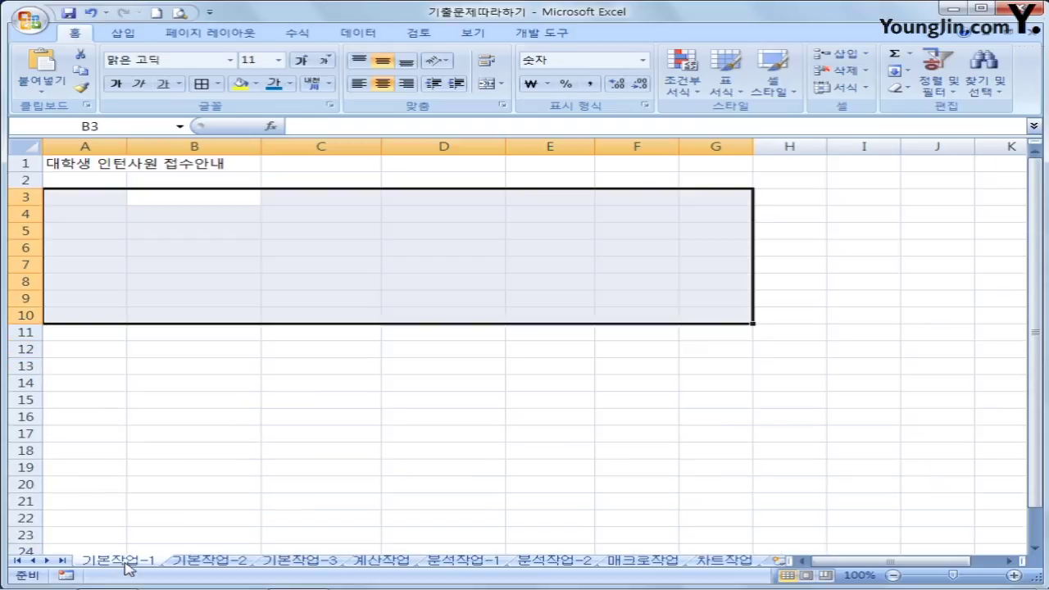
click(227, 562)
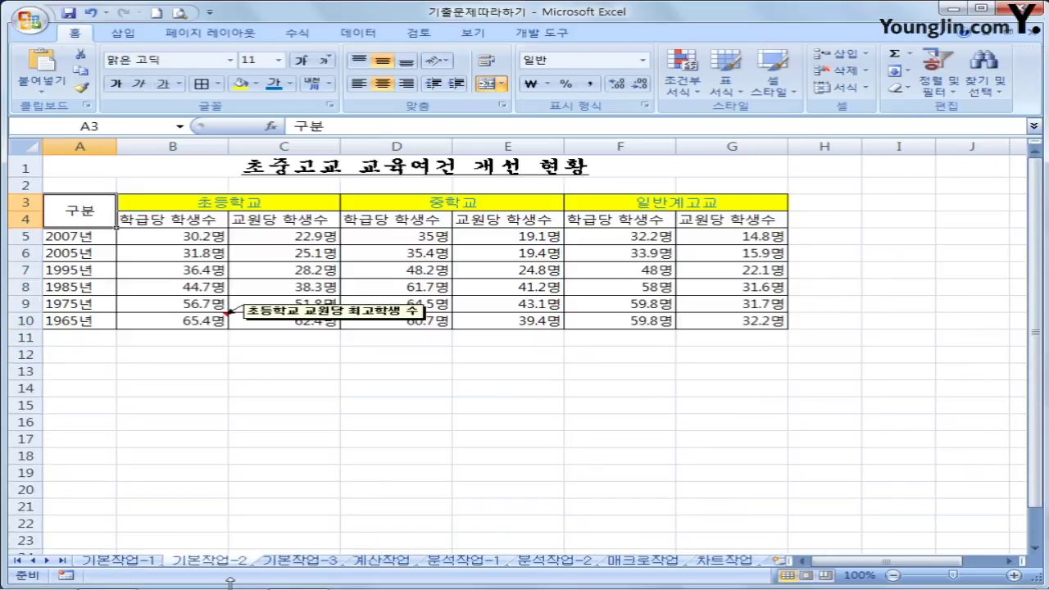
click(283, 564)
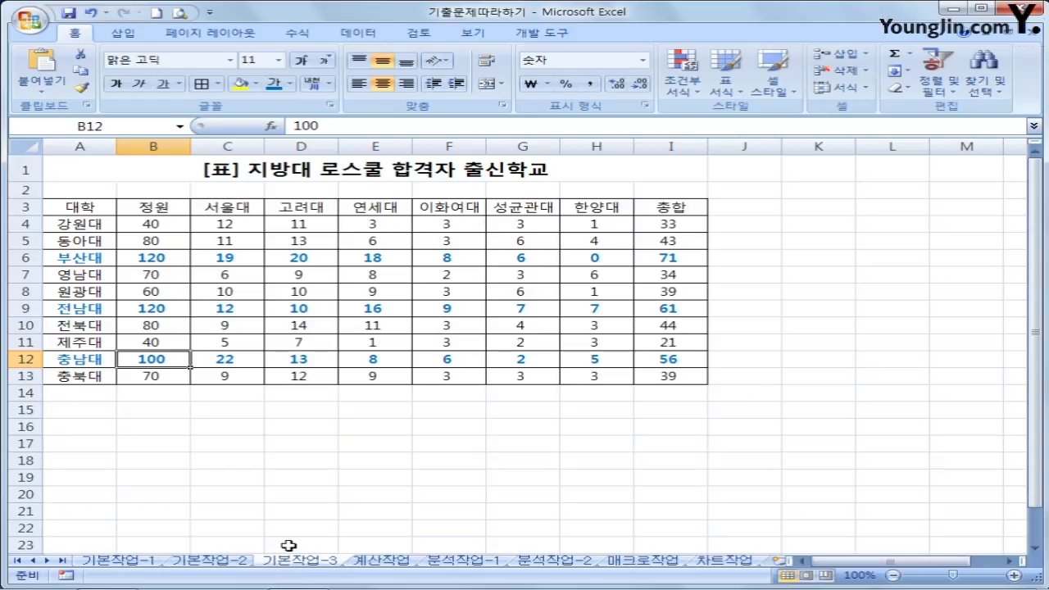
Step: On the 계산작업 sheet, enter =LEFT(A3,1) in D3 with the LEFT function and fill it down to D9
click(382, 560)
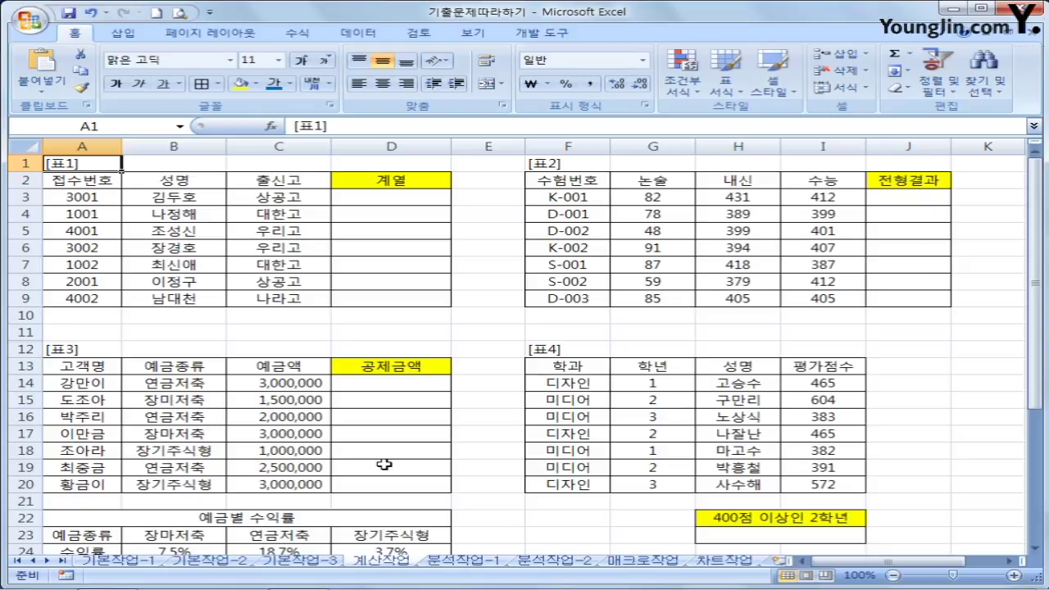
click(381, 202)
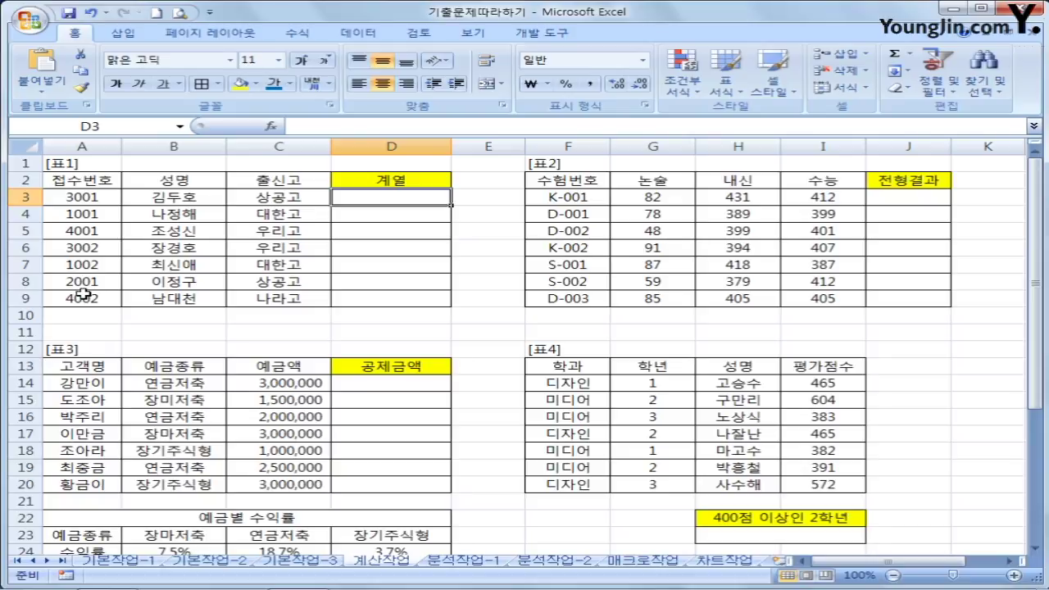
click(298, 39)
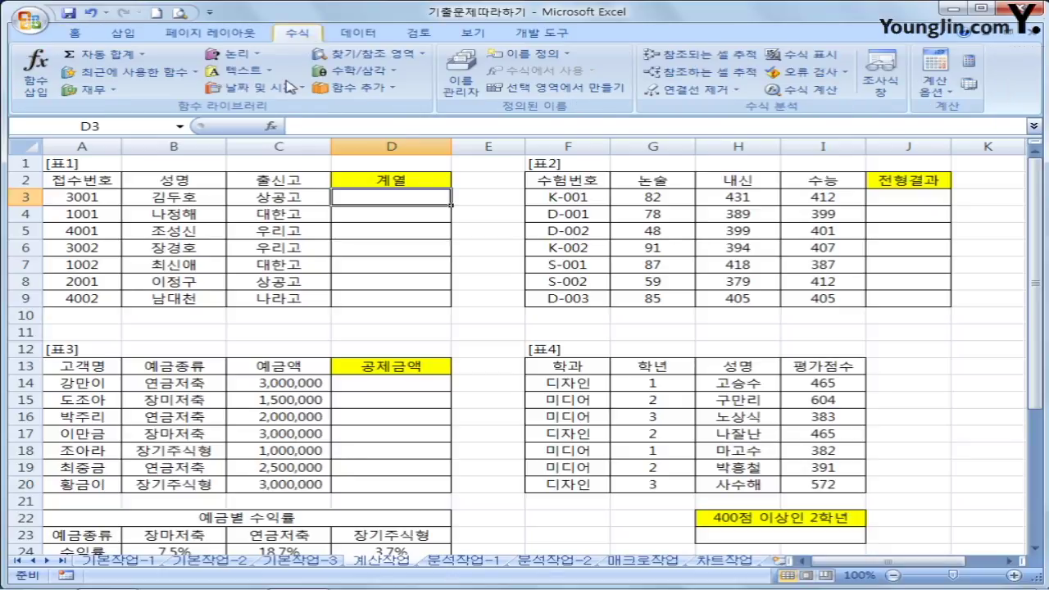
click(259, 77)
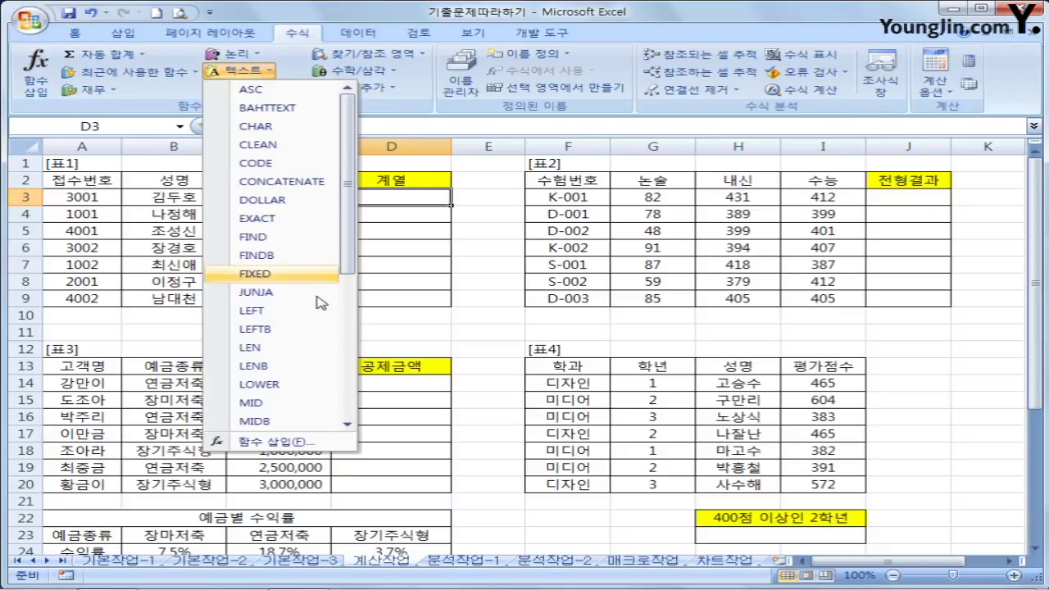
click(272, 313)
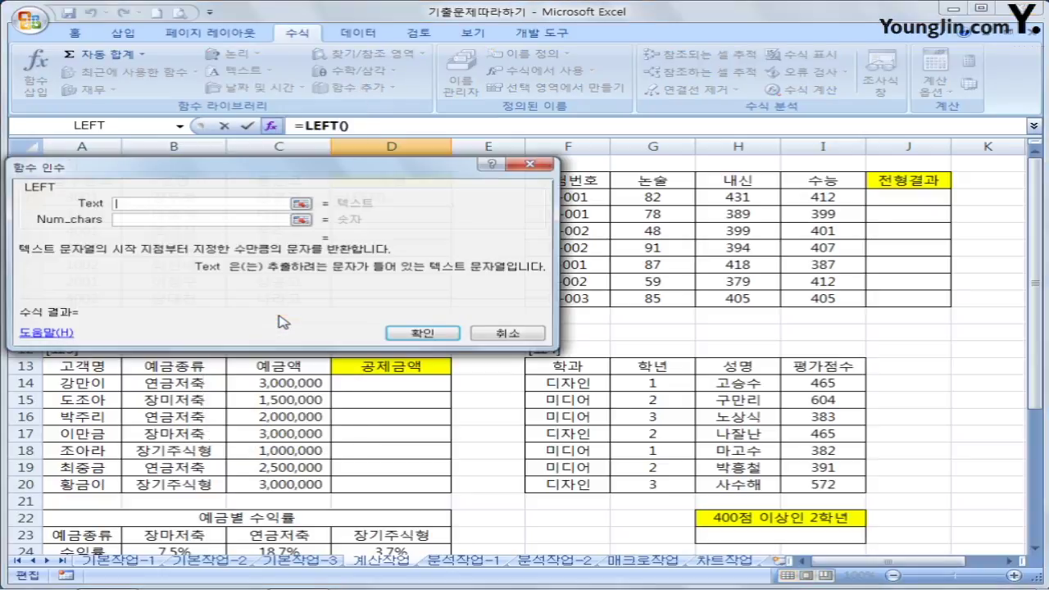
click(72, 197)
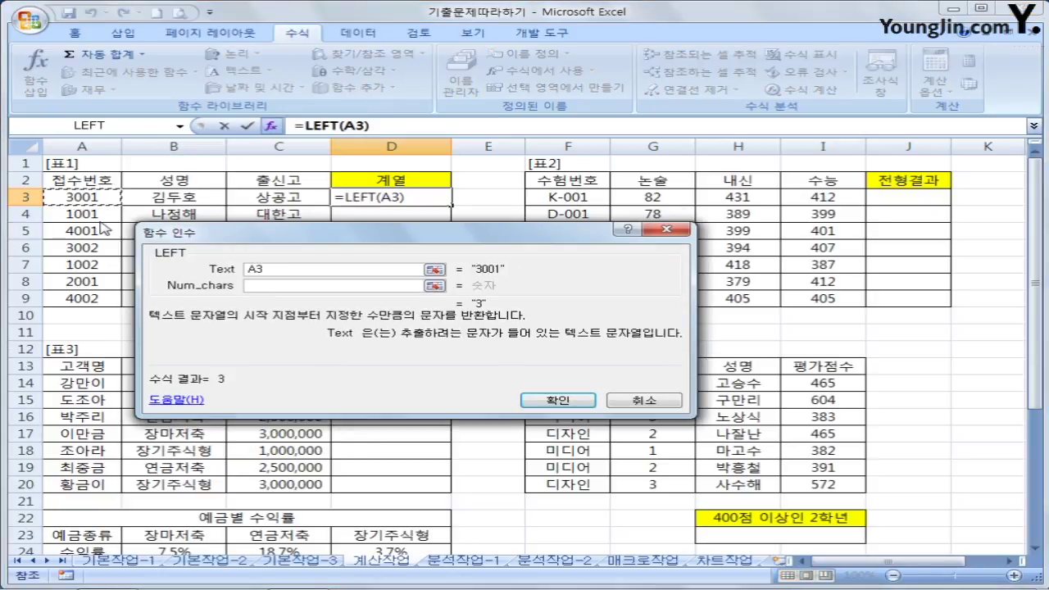
click(262, 285)
text(1)
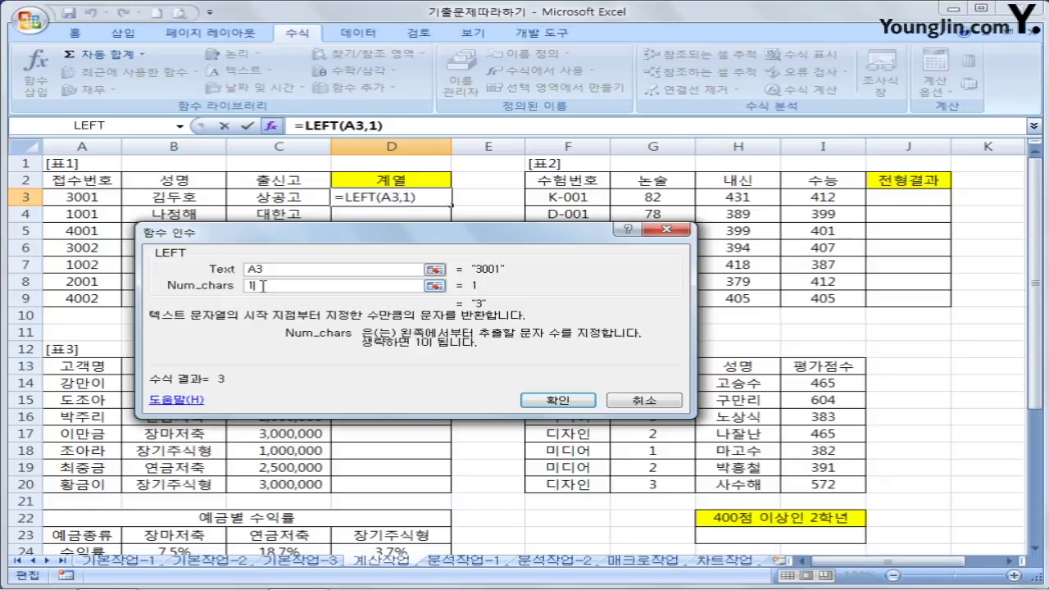
key(Return)
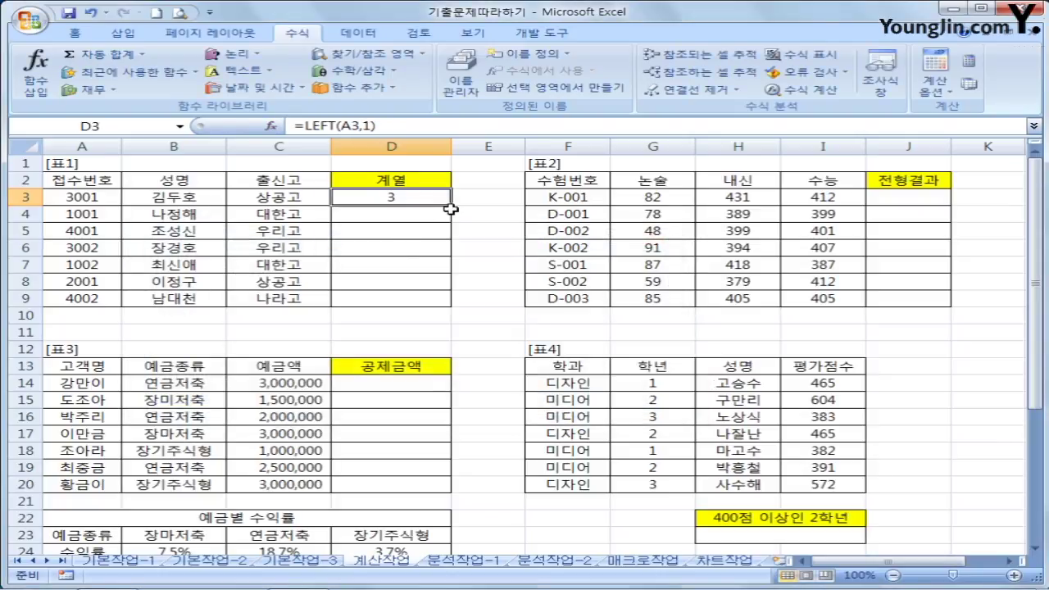
drag(451, 205, 443, 304)
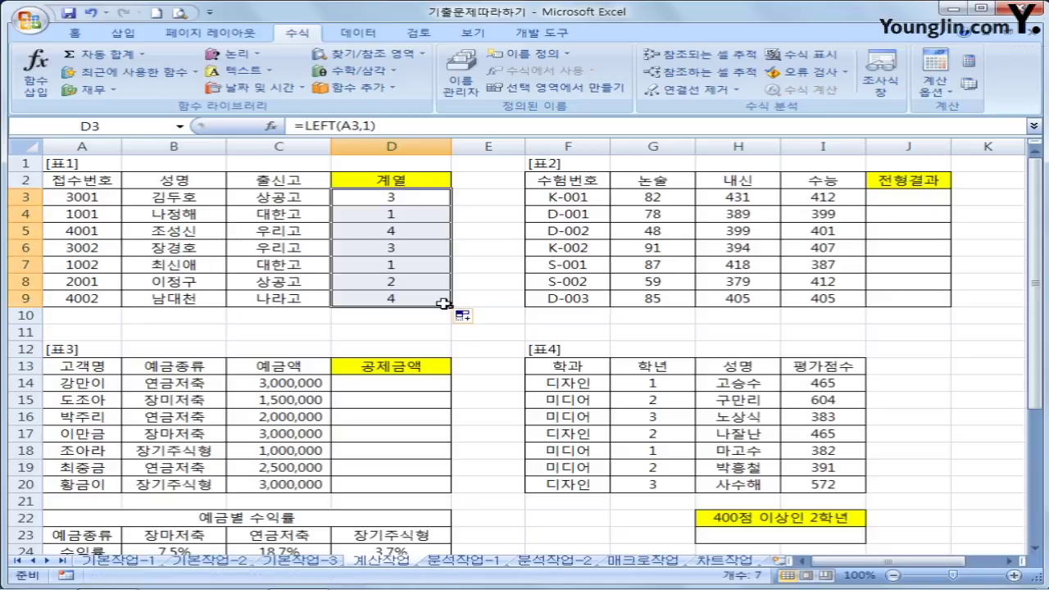
Step: Cut LEFT(A3,1) out of the D3 formula and insert a CHOOSE function with that expression as its Index_num
click(412, 203)
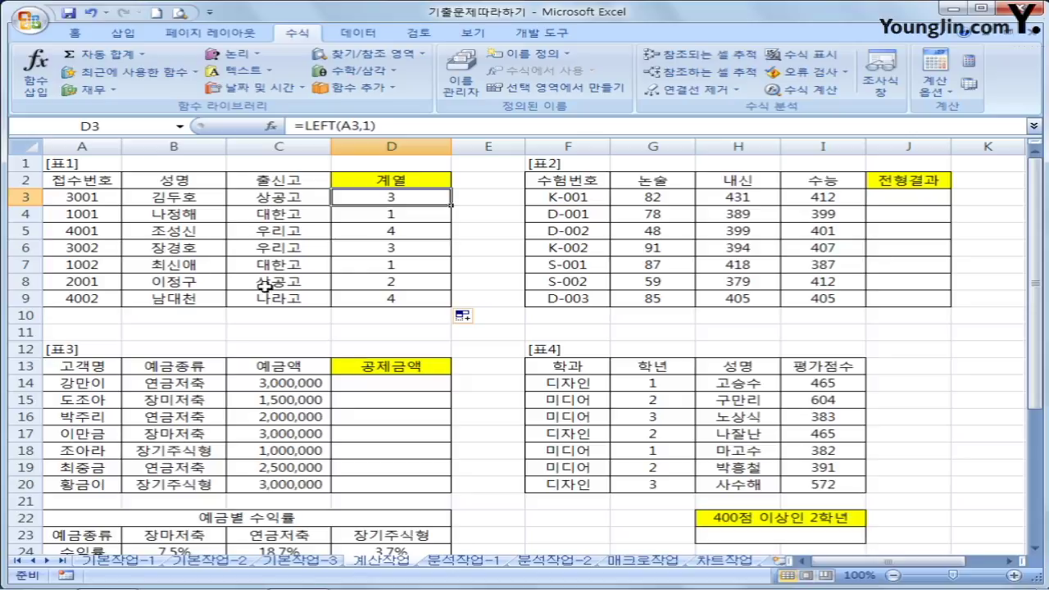
drag(305, 125, 414, 125)
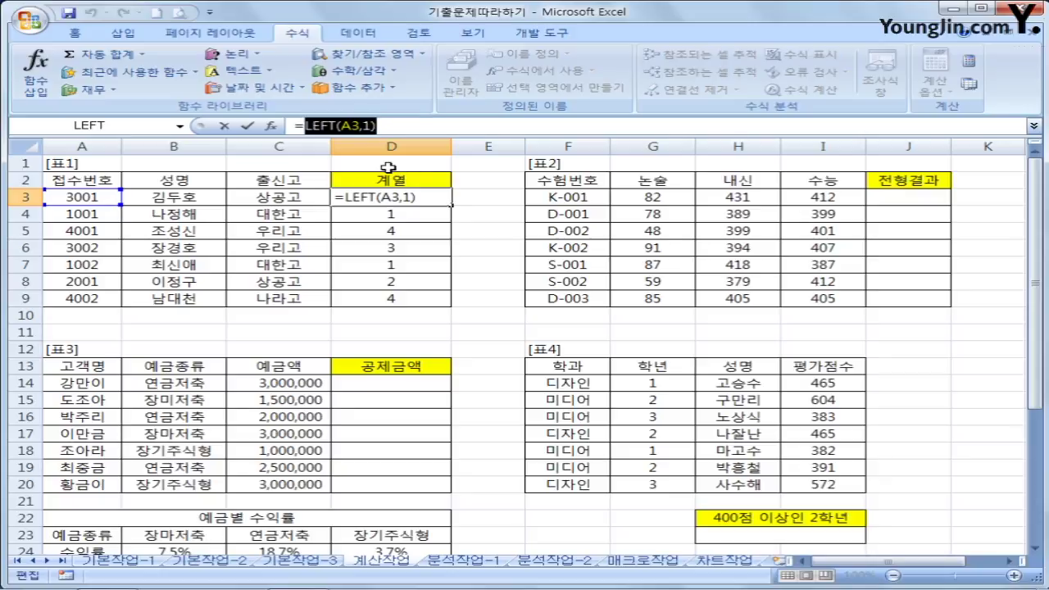
right_click(371, 126)
click(406, 141)
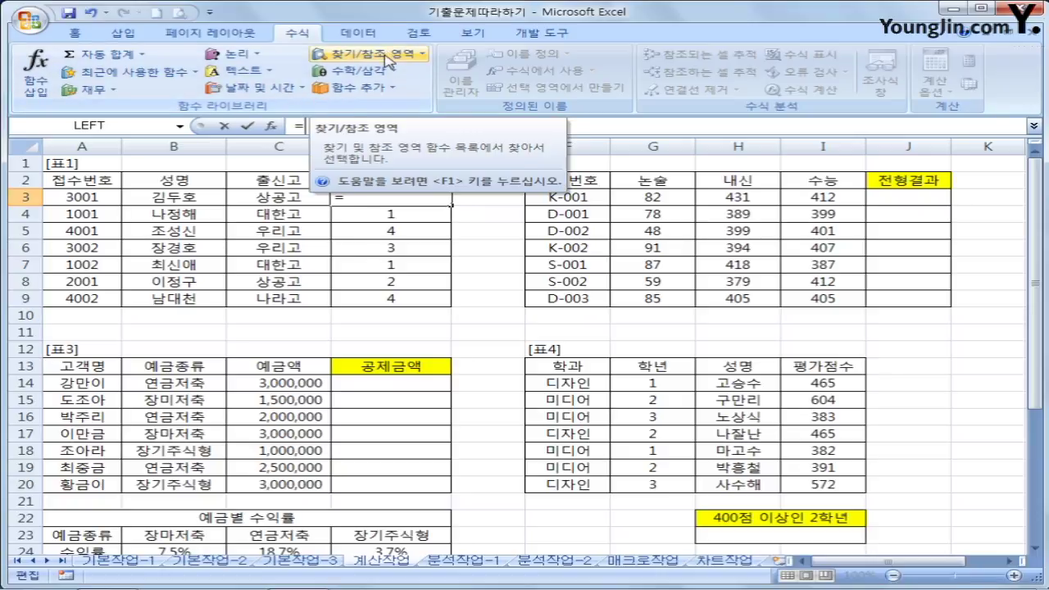
click(386, 55)
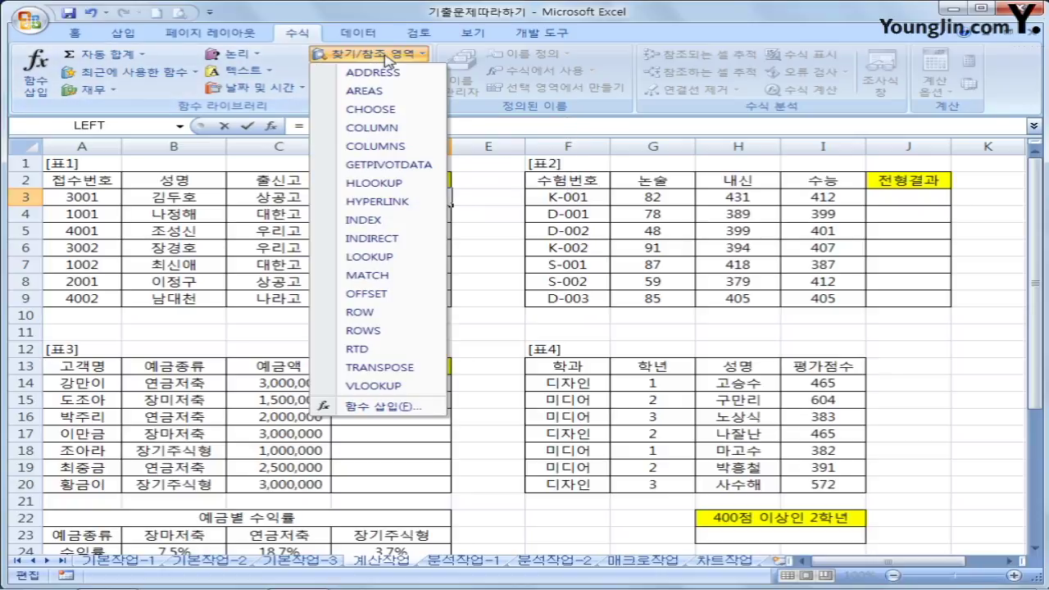
click(391, 110)
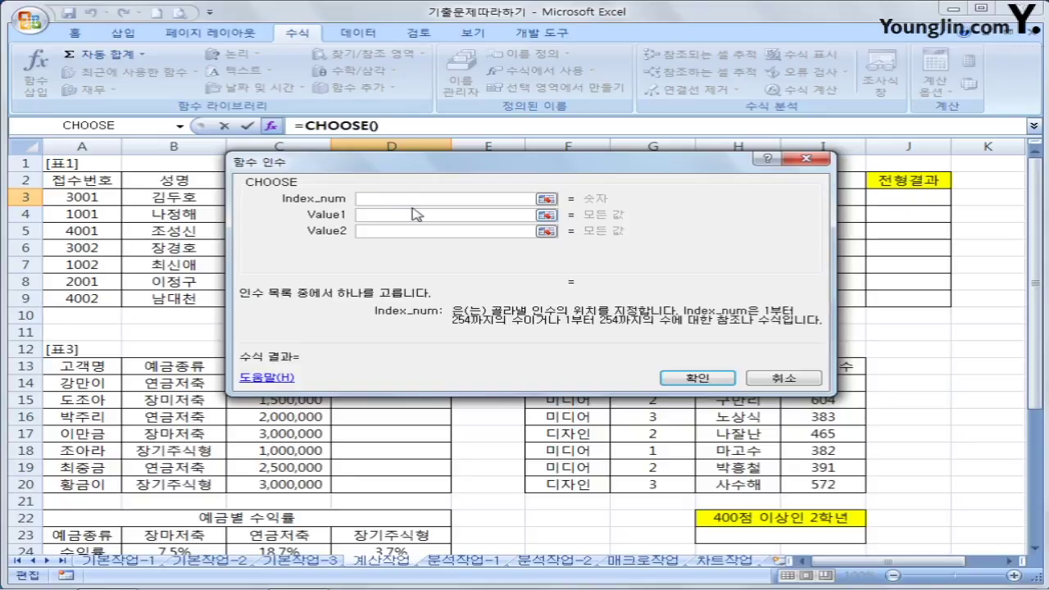
right_click(398, 199)
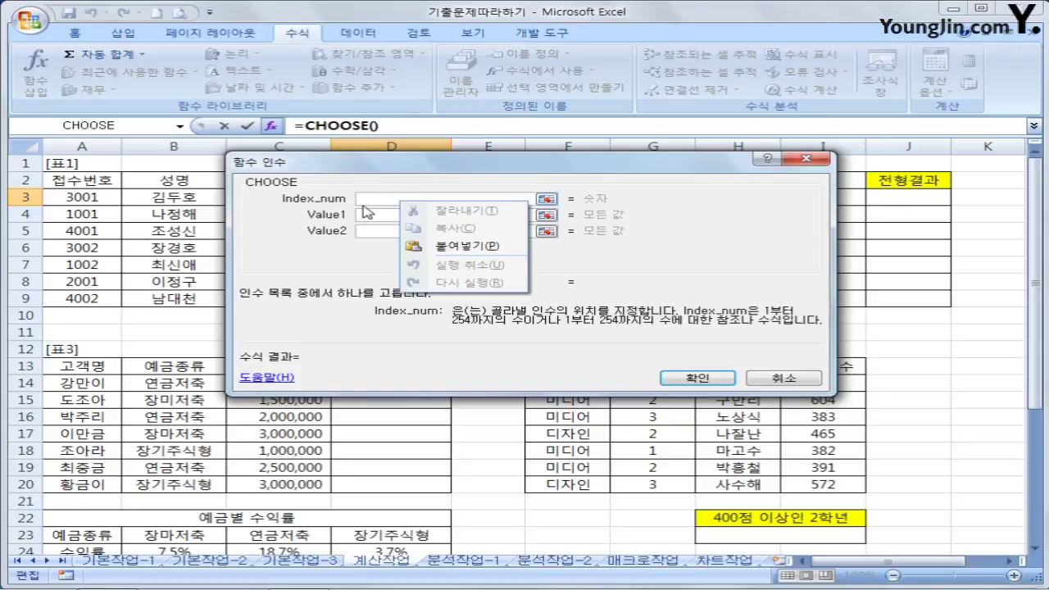
click(459, 245)
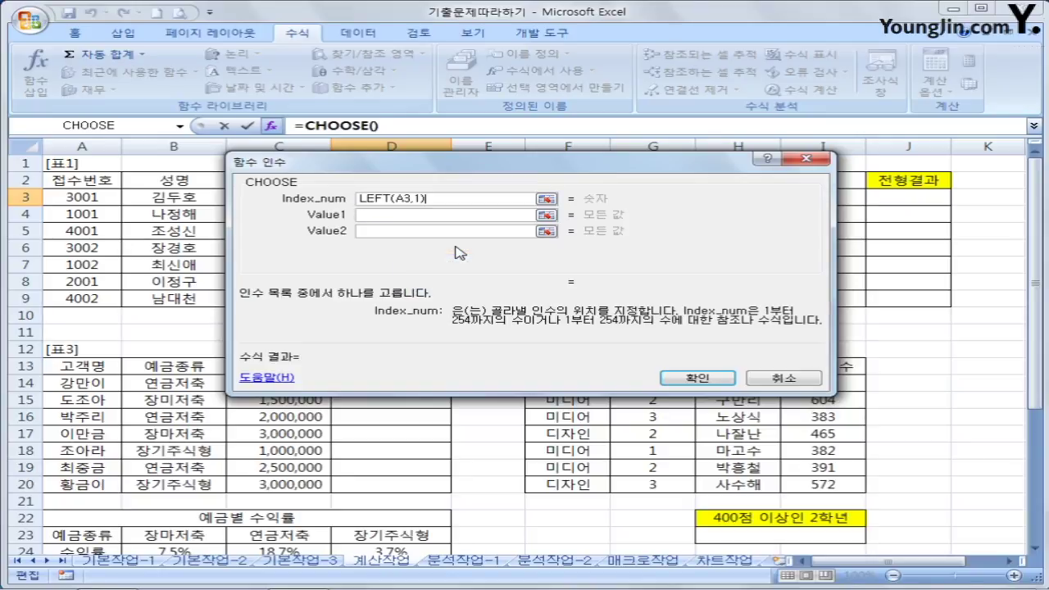
Step: Set the first two CHOOSE values to "인문" and "자연"
click(412, 214)
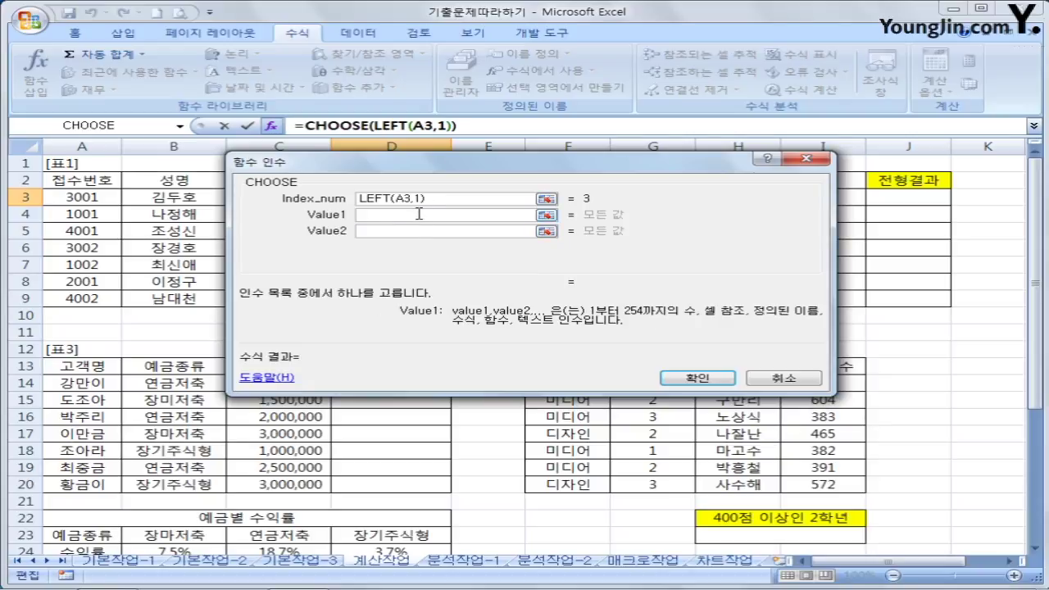
text(d)
key(BackSpace)
text(인문)
key(Tab)
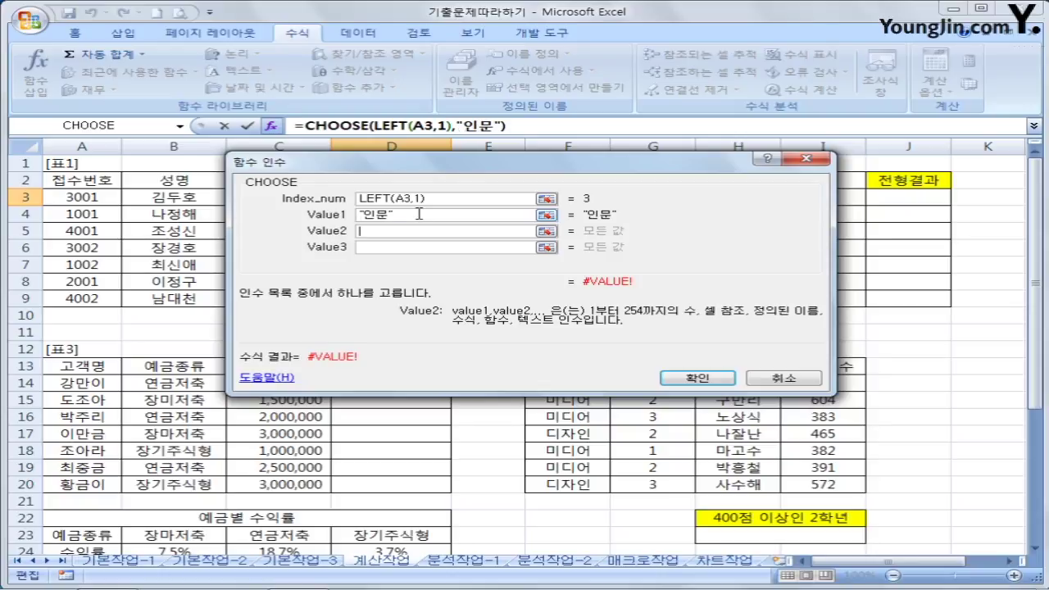
text(자연)
key(Tab)
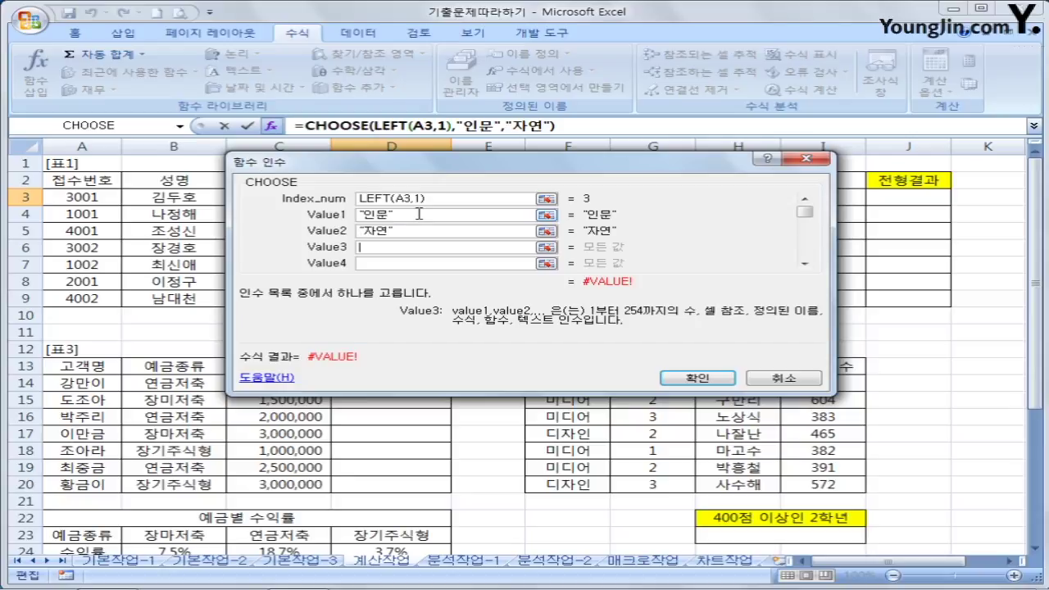
Step: Add "예체능" and "전문" as the third and fourth CHOOSE values, and fill the D3 formula down to D9
text(예)
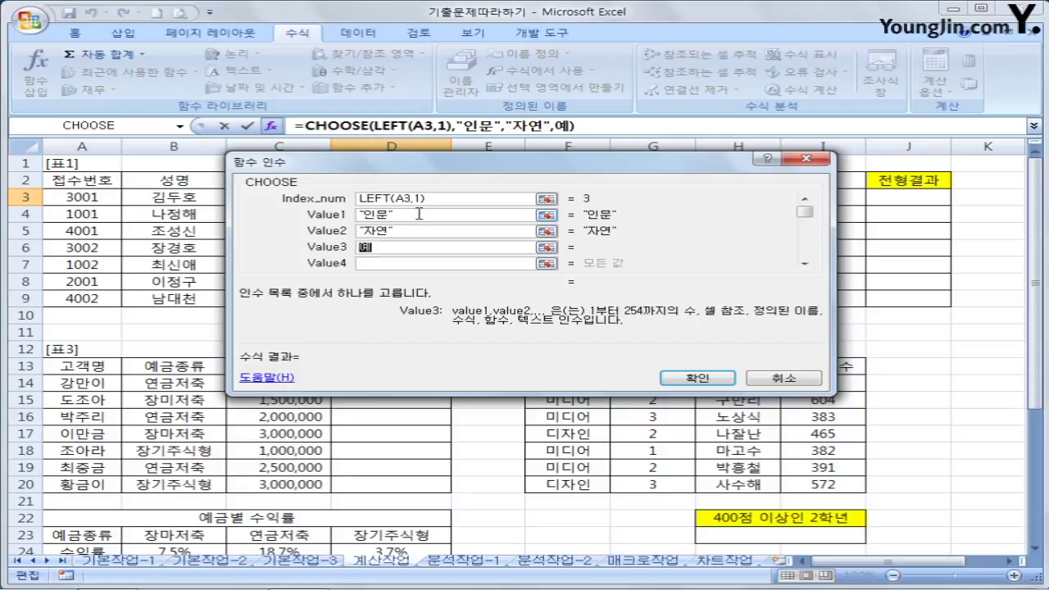
text(체능)
key(Tab)
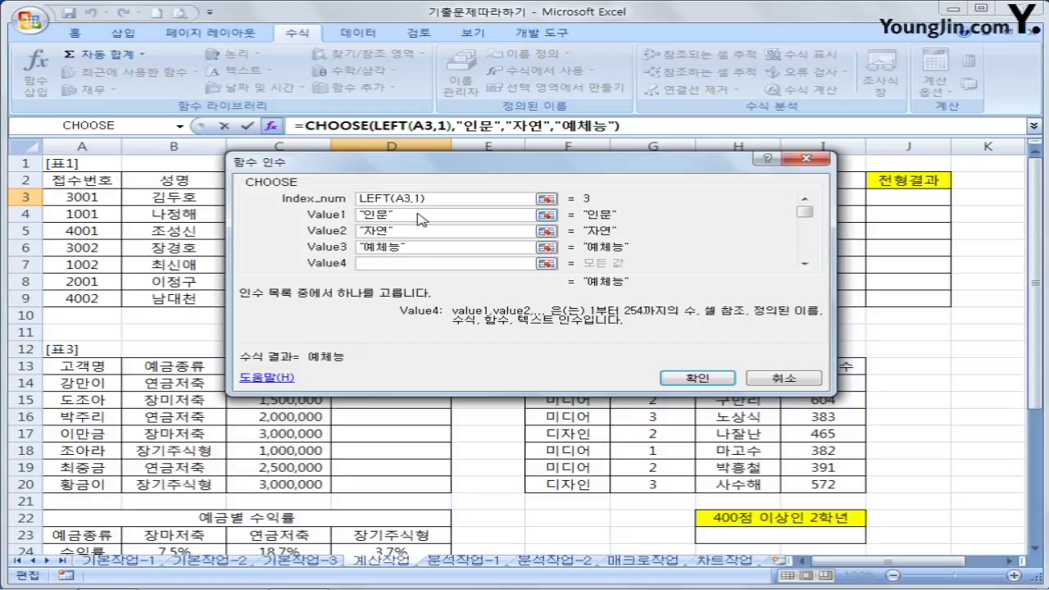
text(전문)
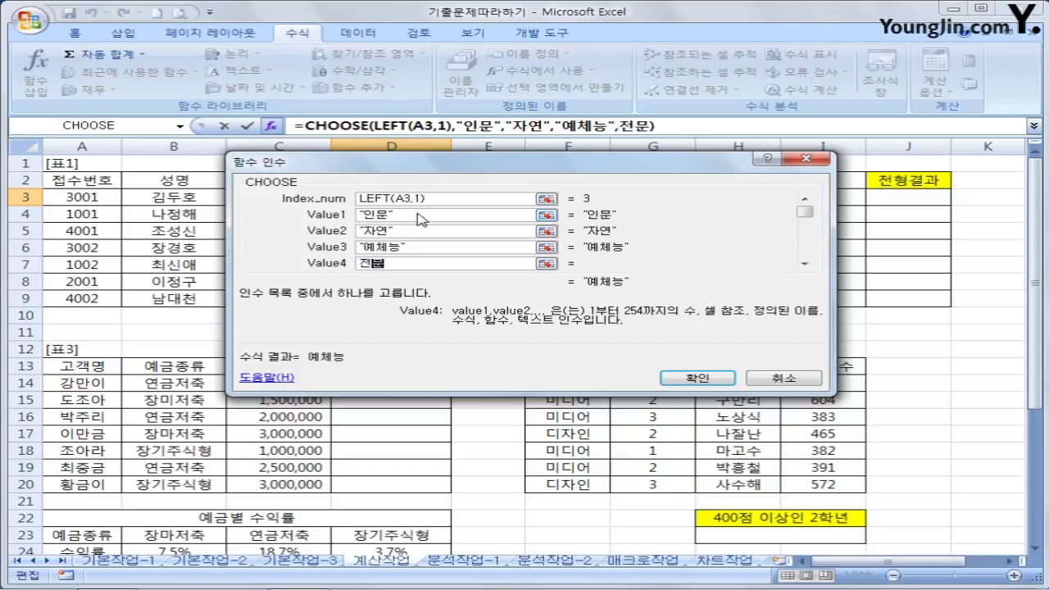
drag(372, 263, 410, 264)
click(685, 379)
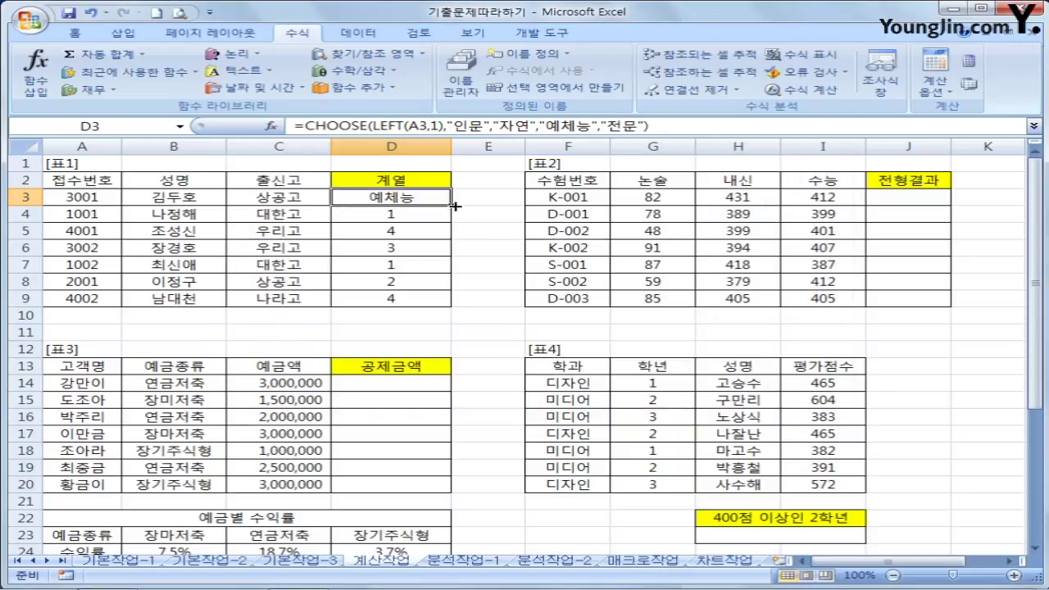
drag(451, 206, 449, 305)
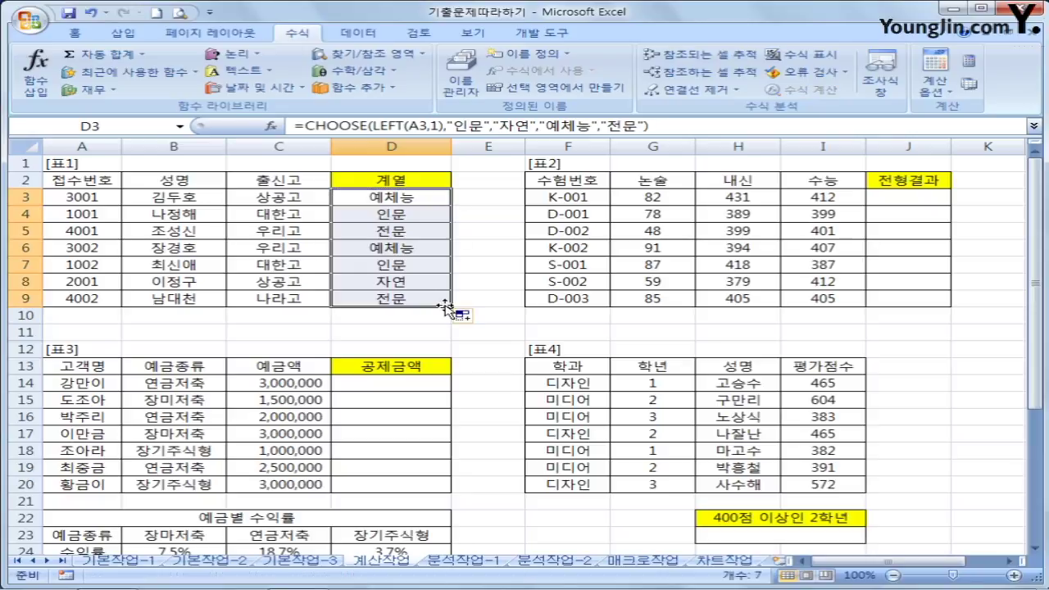
click(432, 300)
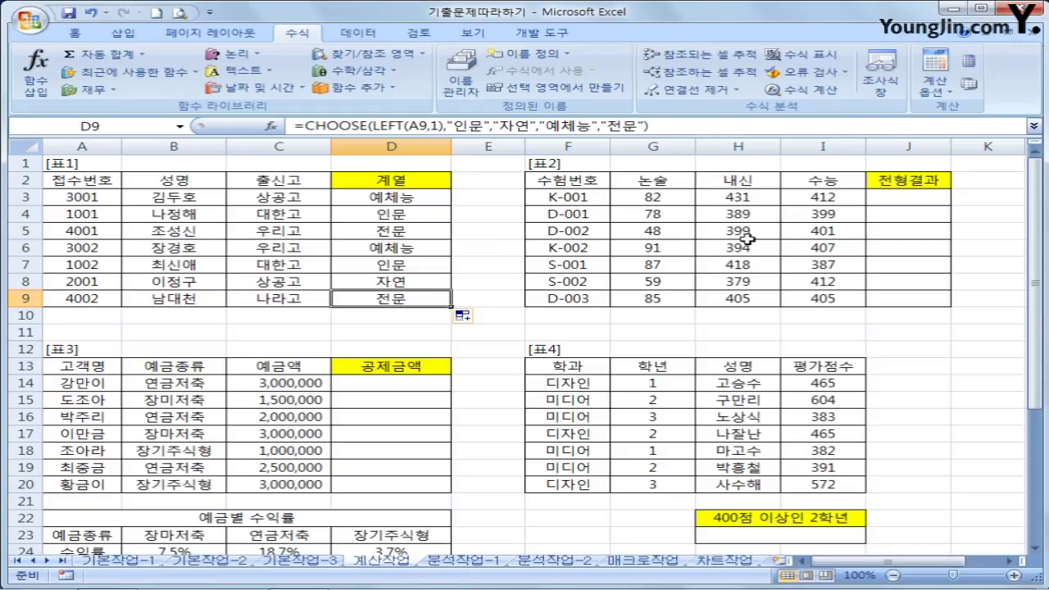
Step: In J3 of the 전형결과 column, begin an IF formula whose AND test first requires G3>=60
click(661, 194)
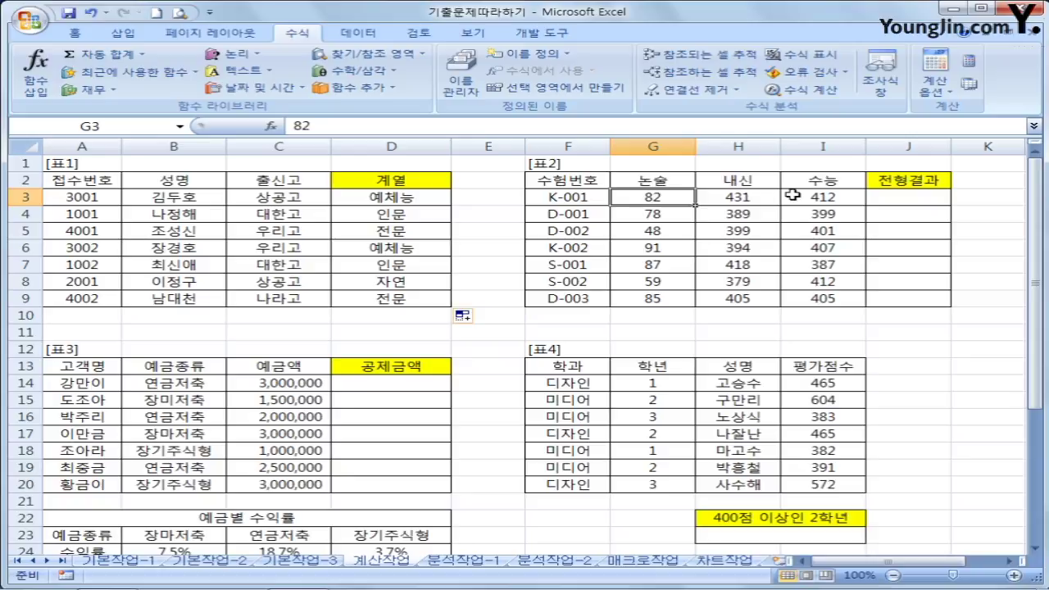
click(881, 193)
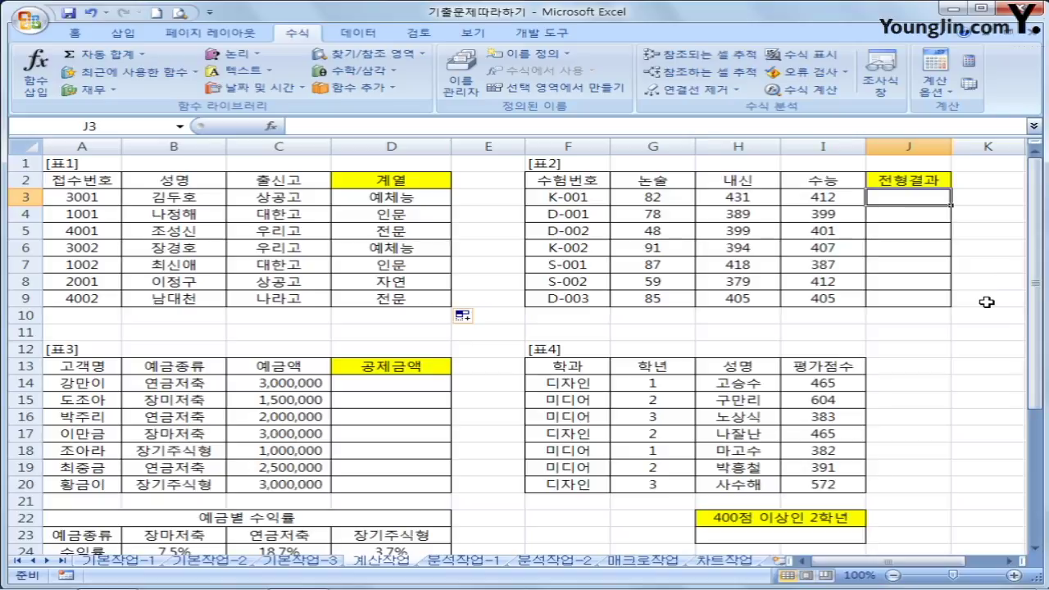
text(=)
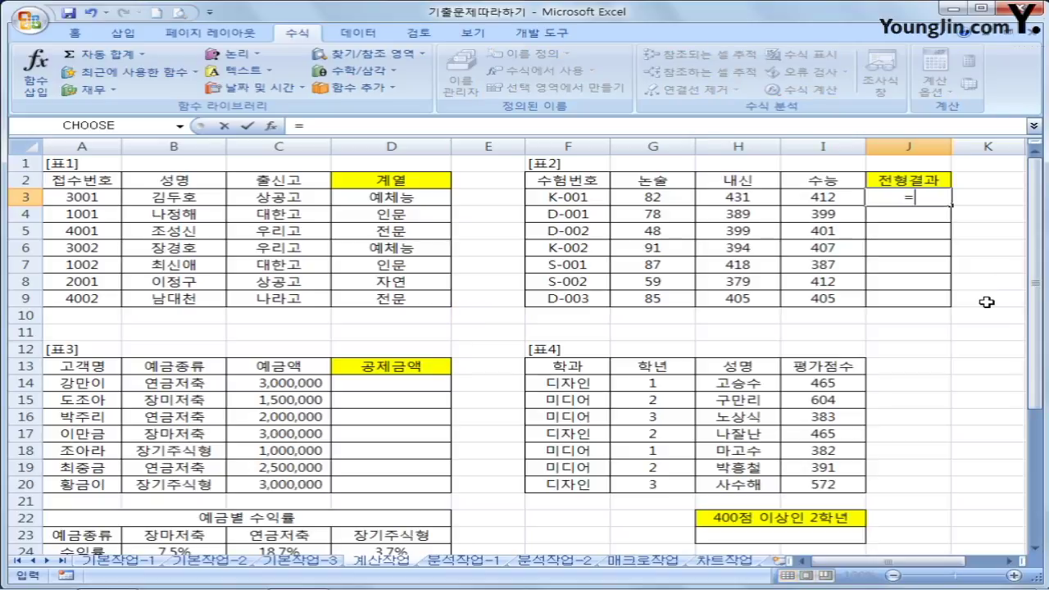
text(i)
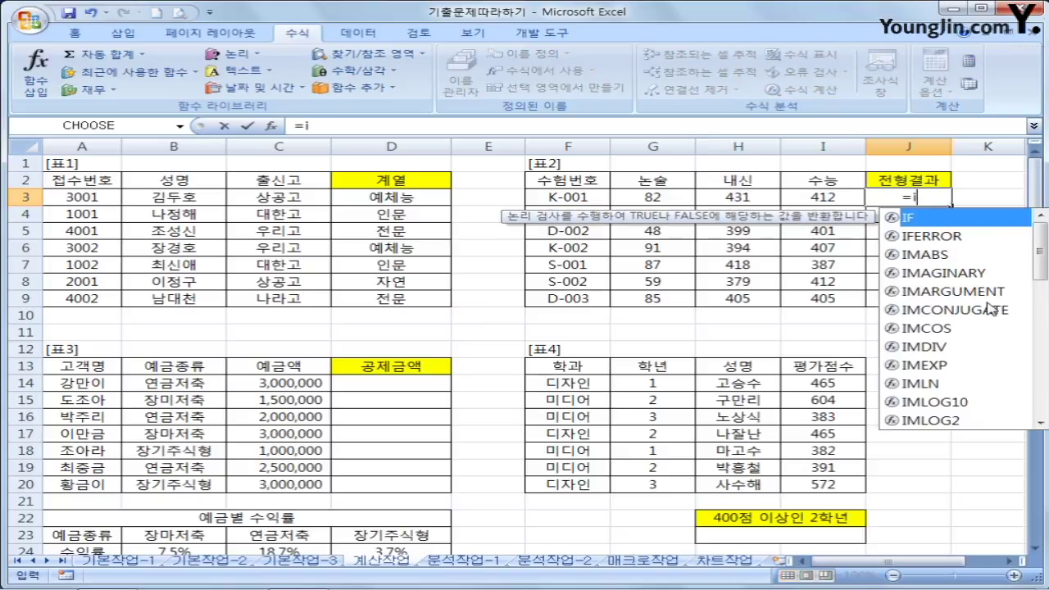
text(f()
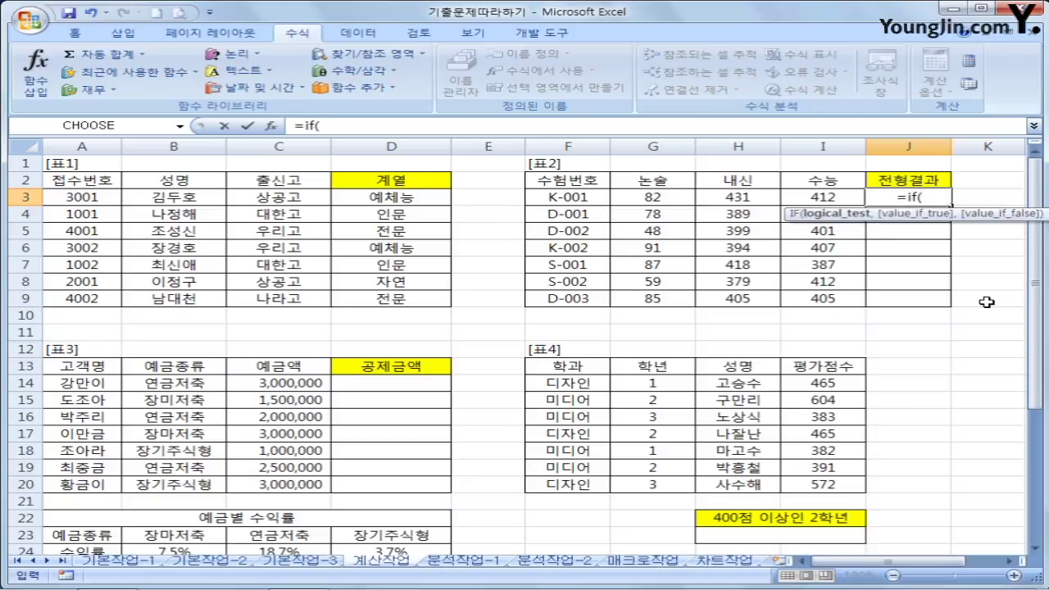
text(and)
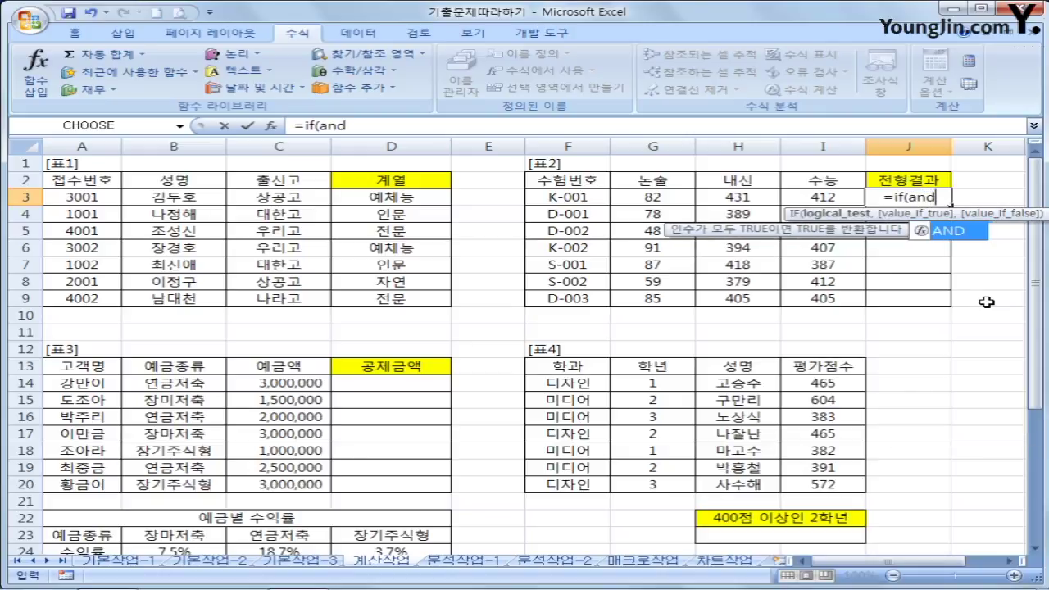
text(()
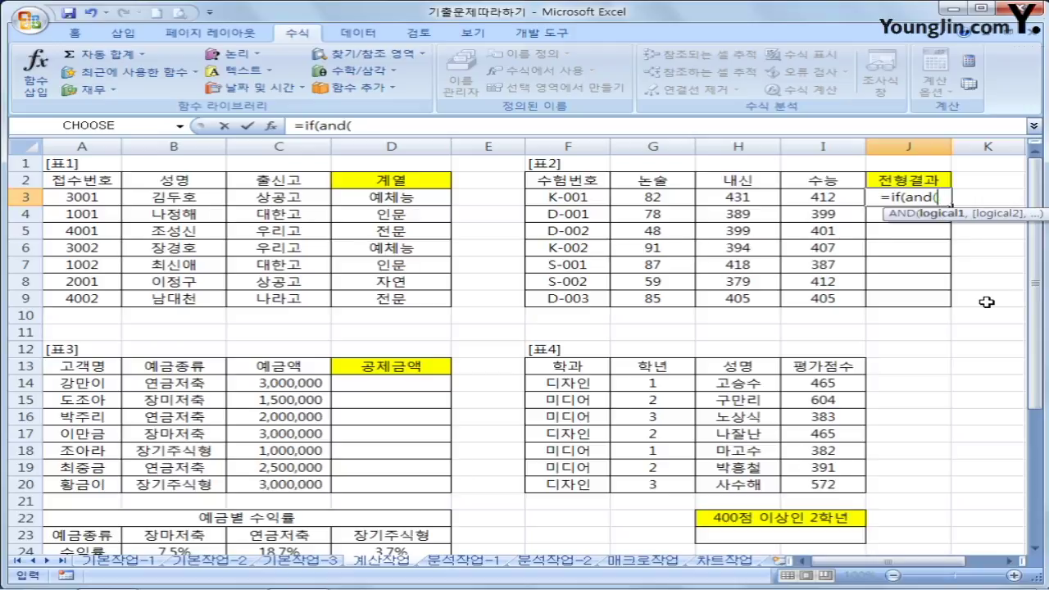
click(688, 195)
text(>=60,)
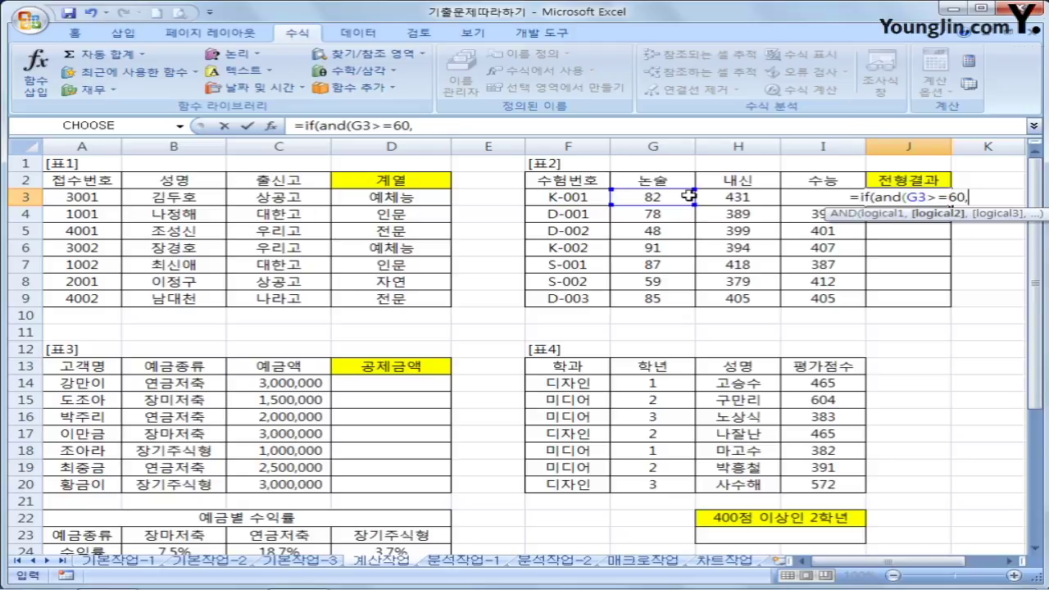
Step: Add OR(H3>=400,I3>=400) as the second AND condition in J3 and close the IF function's logical test
text(or)
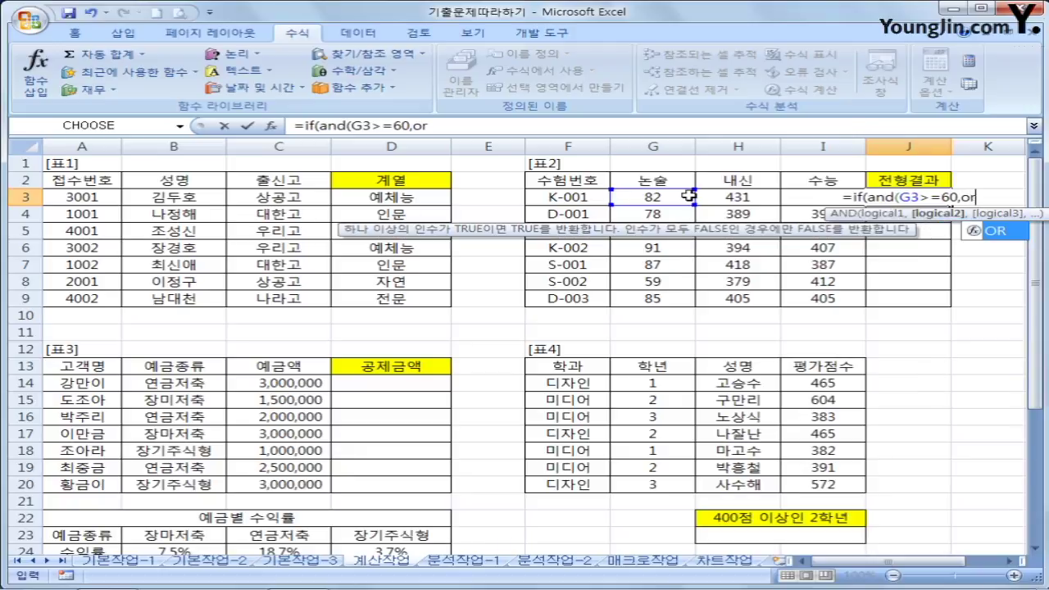
text(()
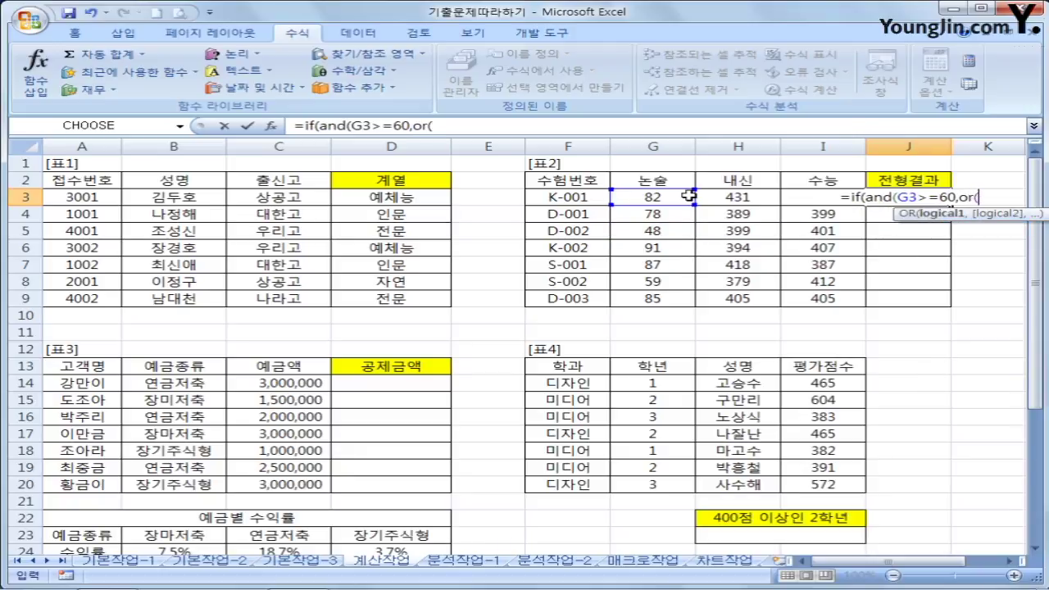
click(694, 197)
text(>=400)
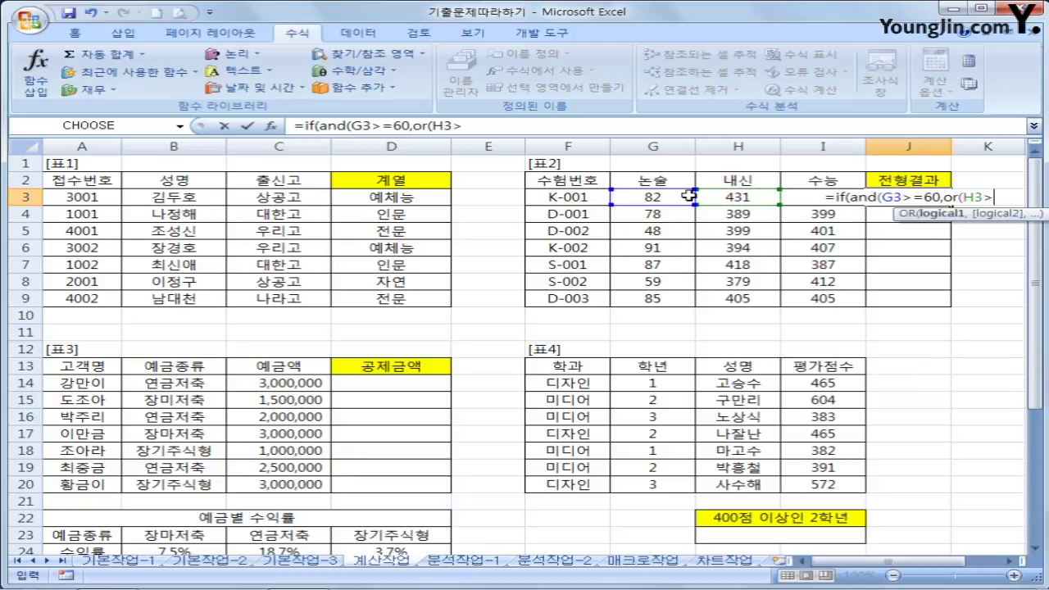
text(,)
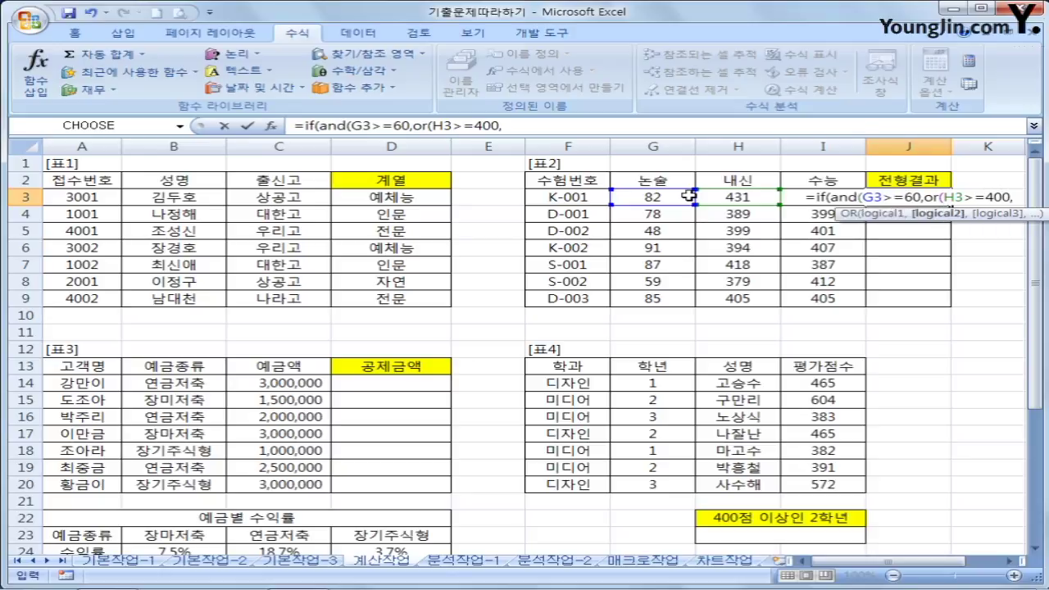
text(I3>=)
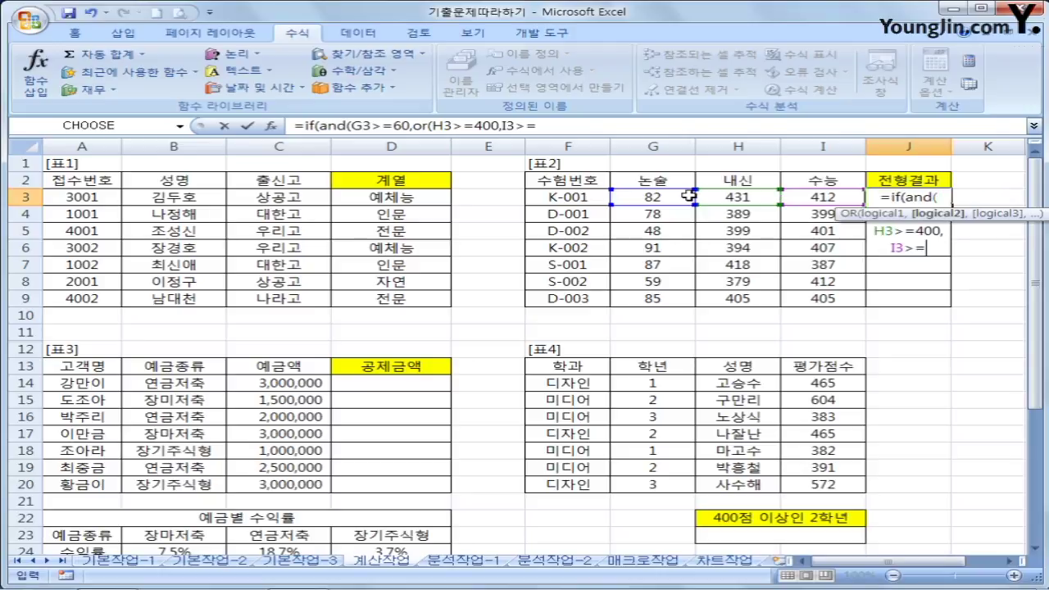
text(400))
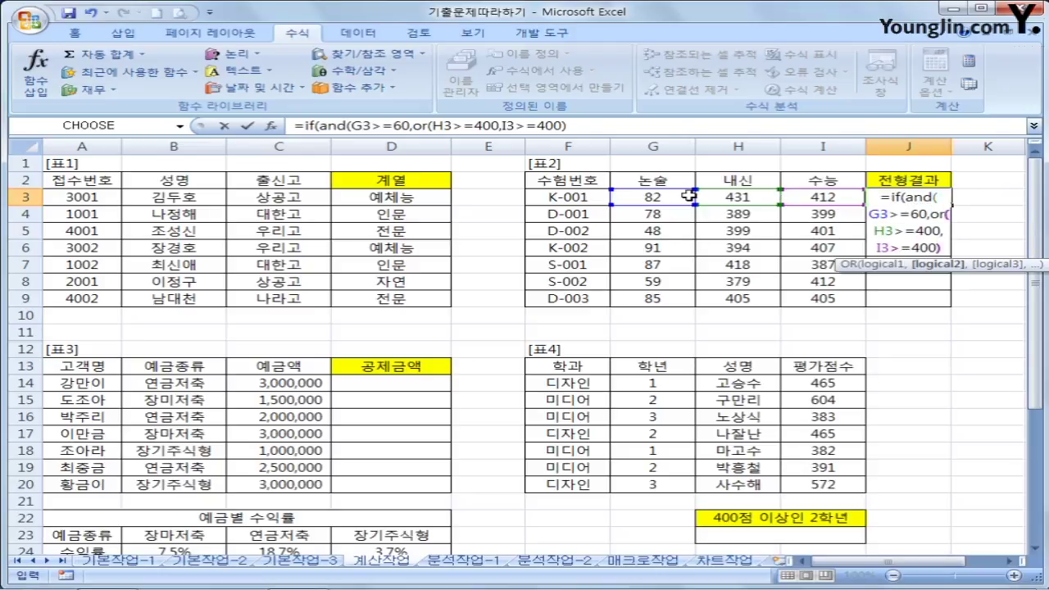
click(616, 127)
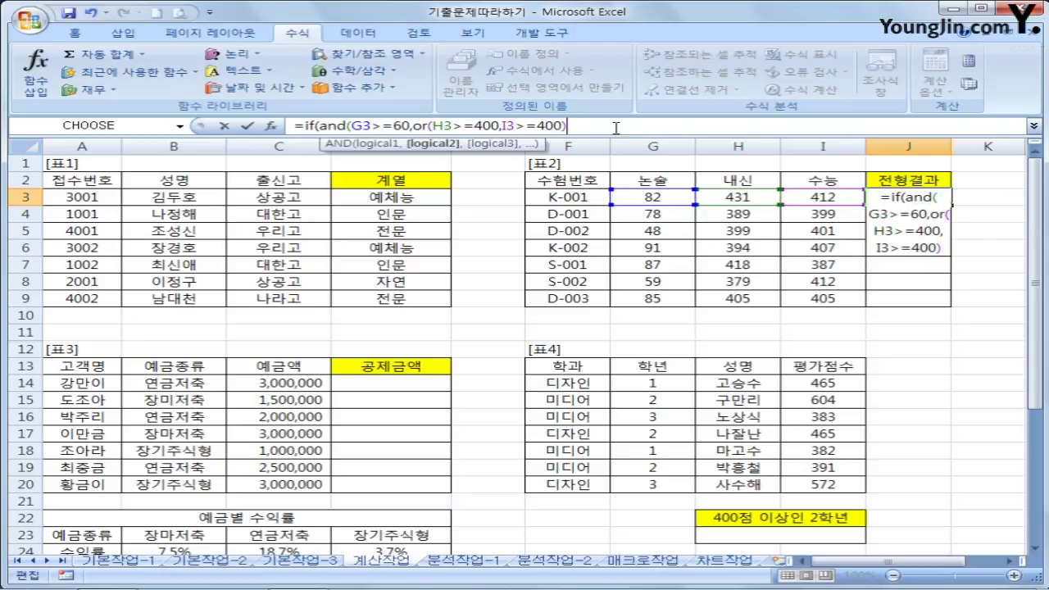
text())
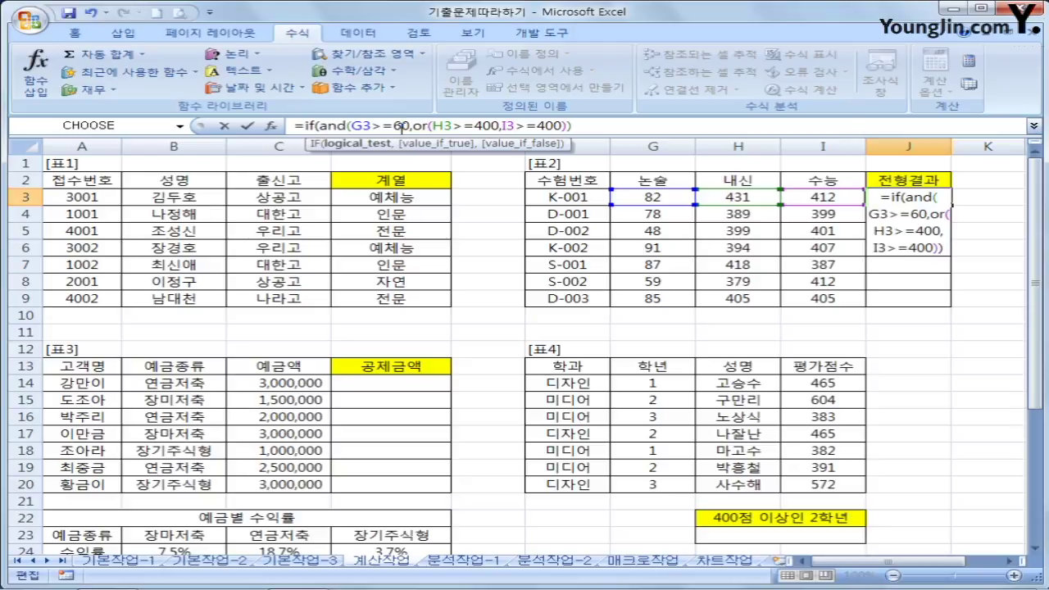
Step: Complete the J3 formula with "합격" if true and "" if false, and fill it down to J9
text(,)
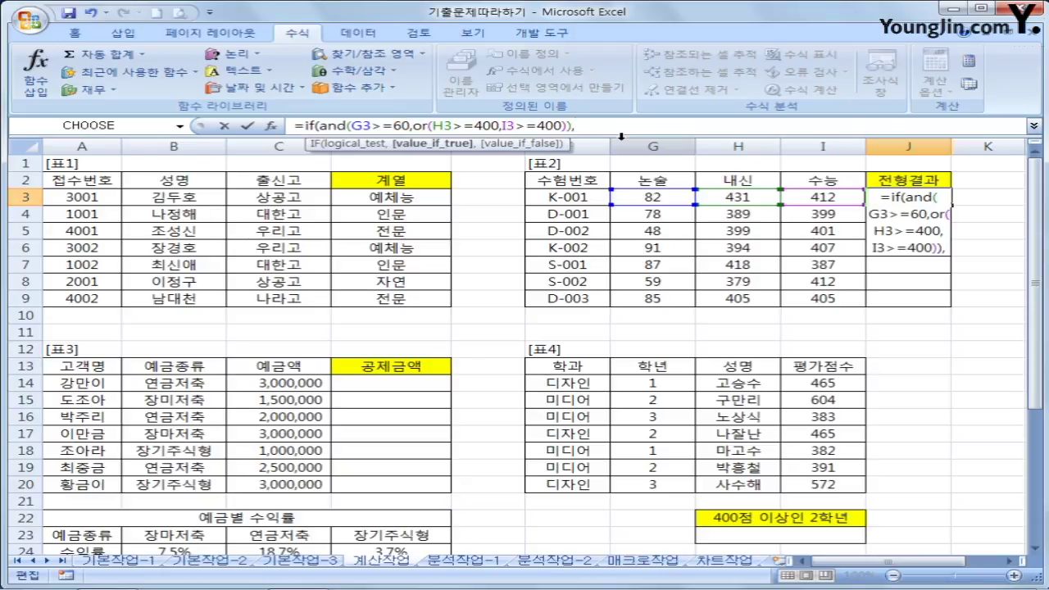
text("하합)
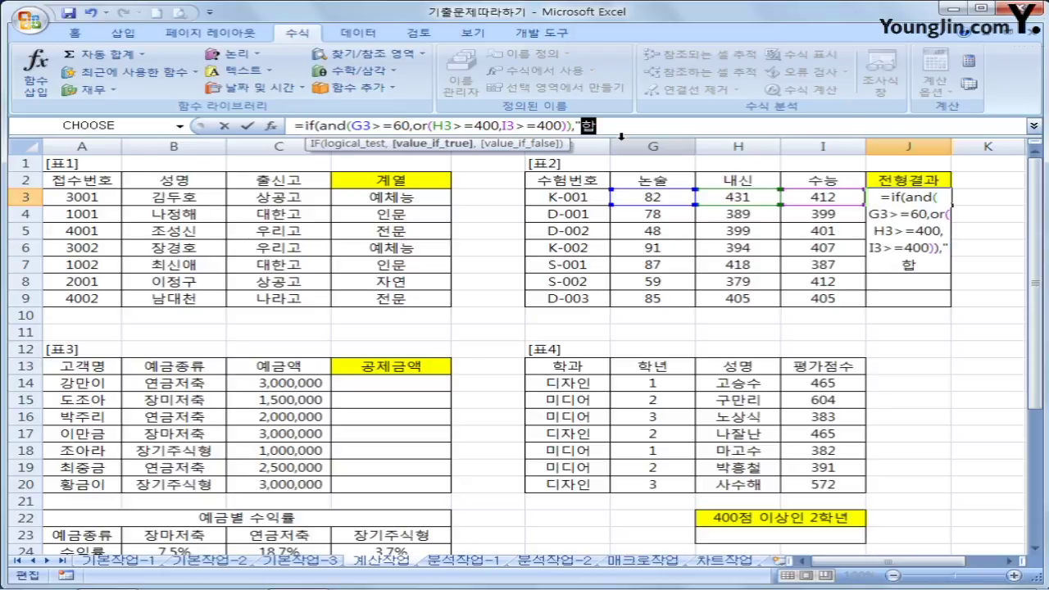
text(격",")
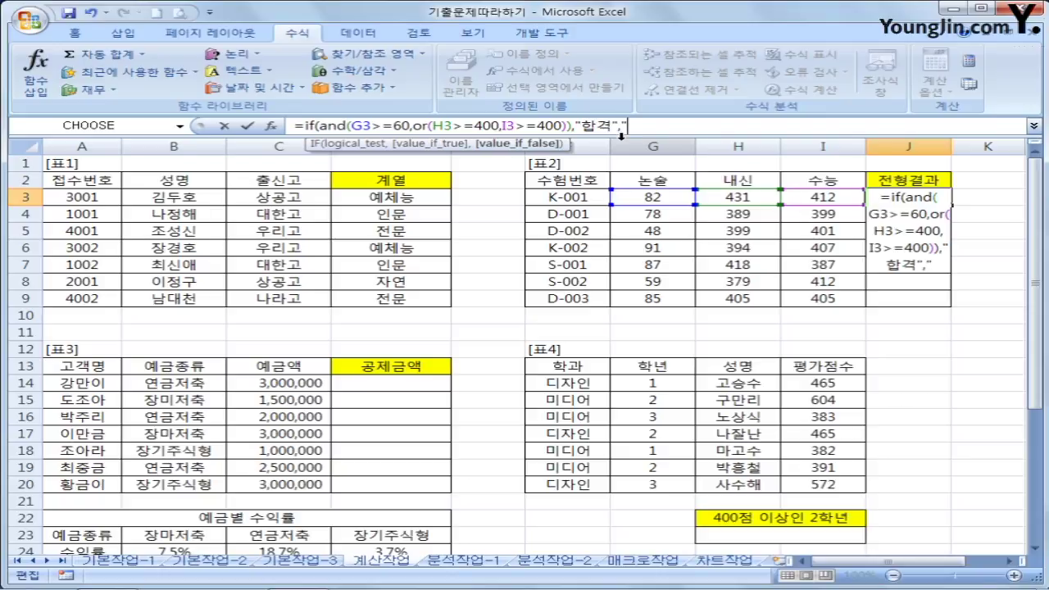
text("))
key(Return)
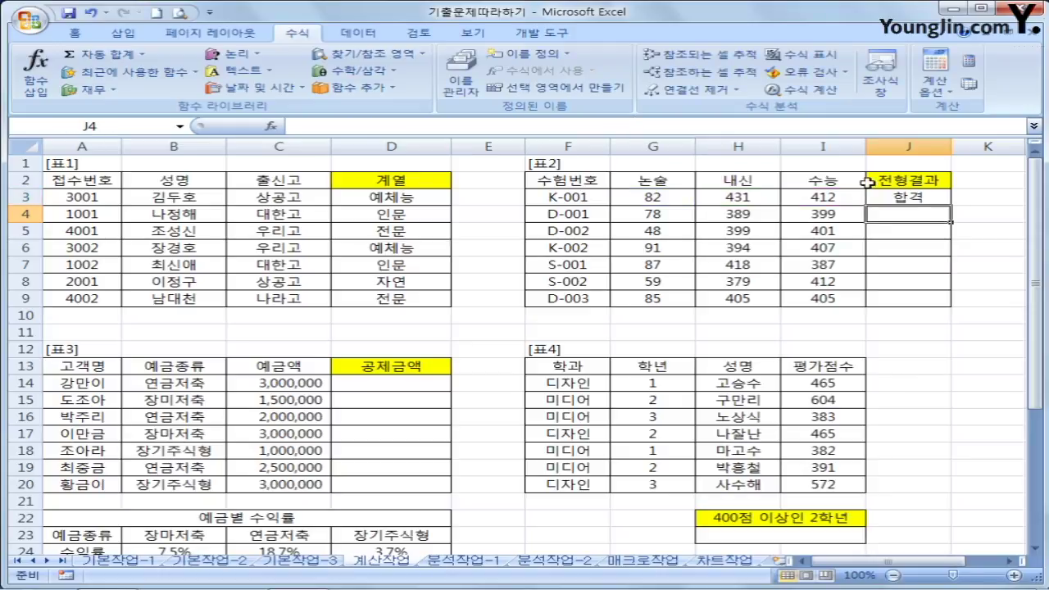
click(928, 197)
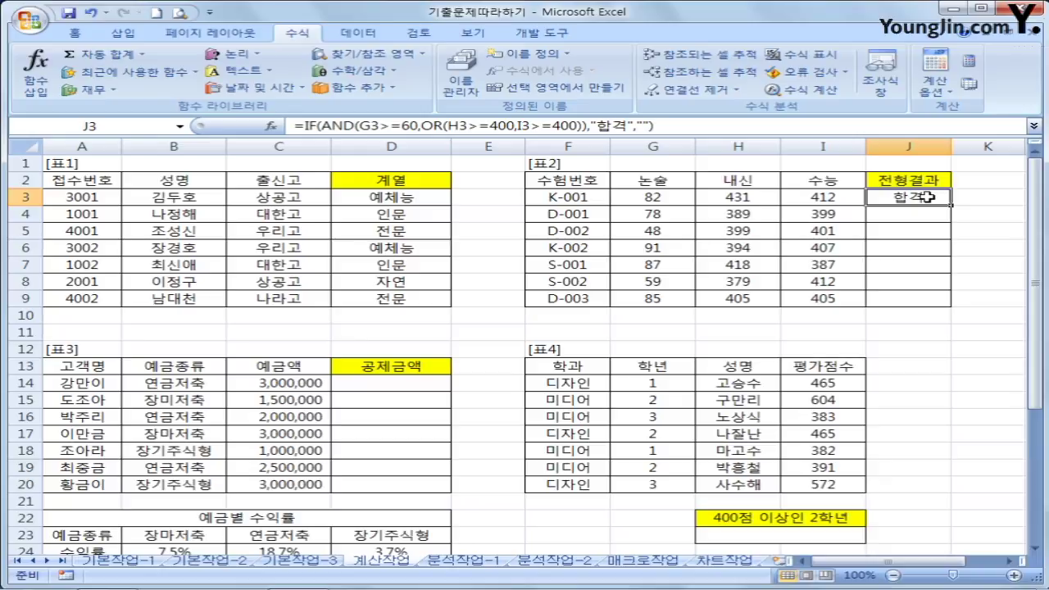
drag(951, 205, 953, 307)
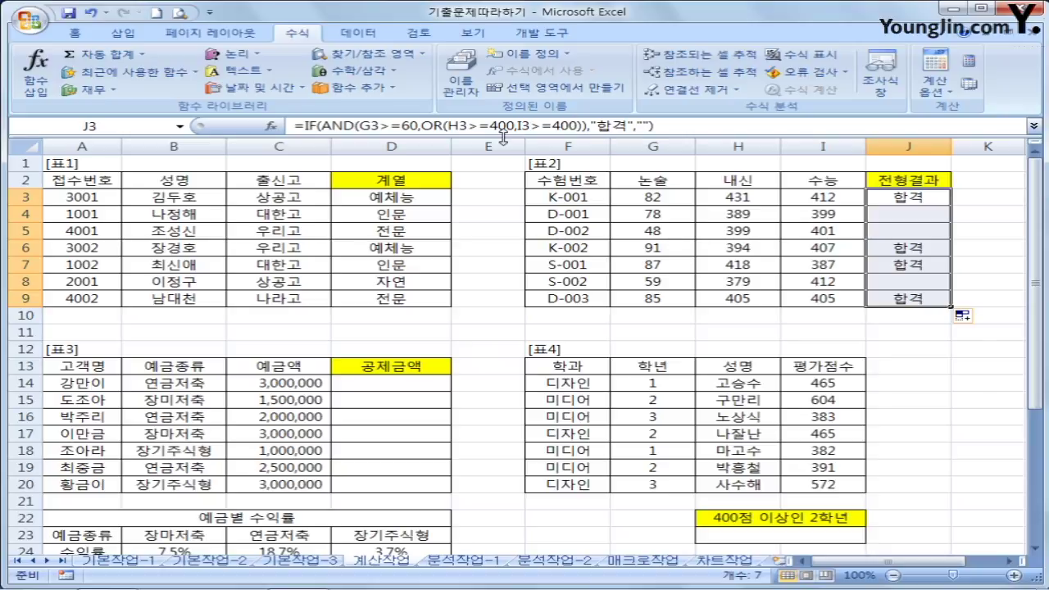
click(893, 300)
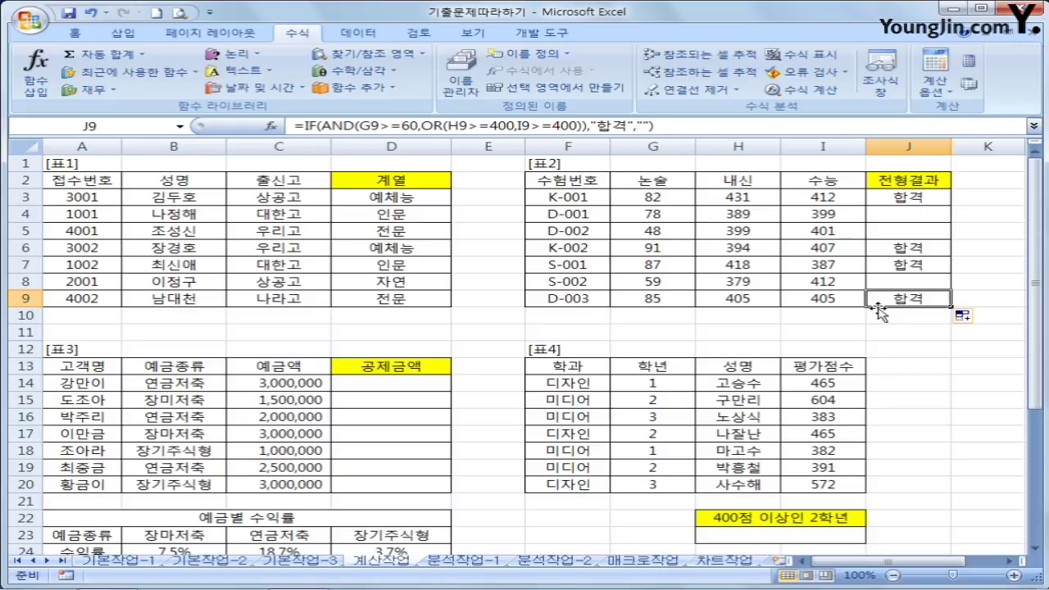
Step: Examine the 예금별 수익률 lookup range B23:D24 and match the 예금종류 in B14 to its rate
click(410, 381)
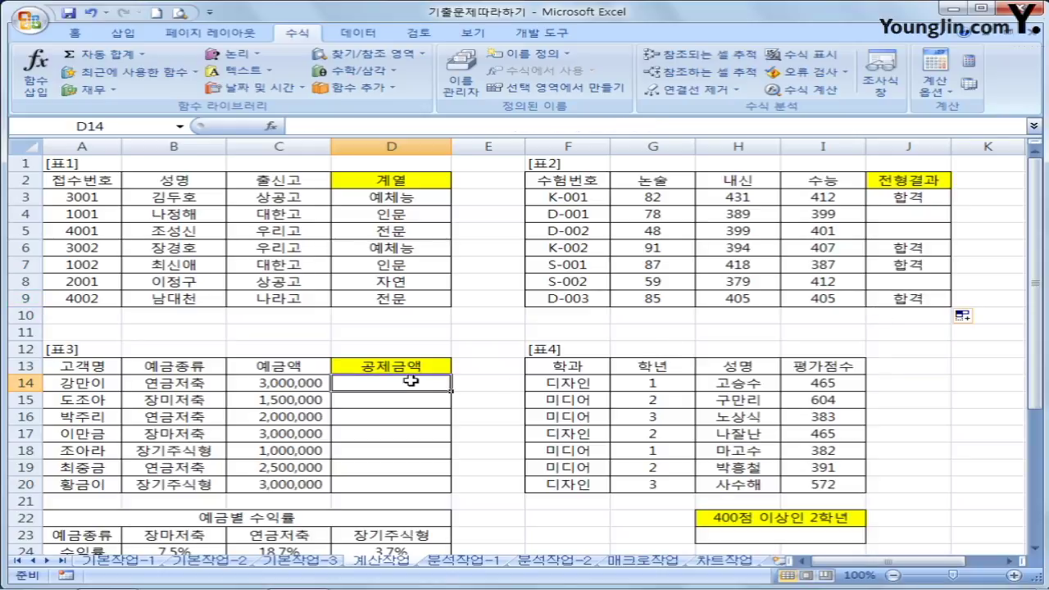
scroll(637, 399, down, 3)
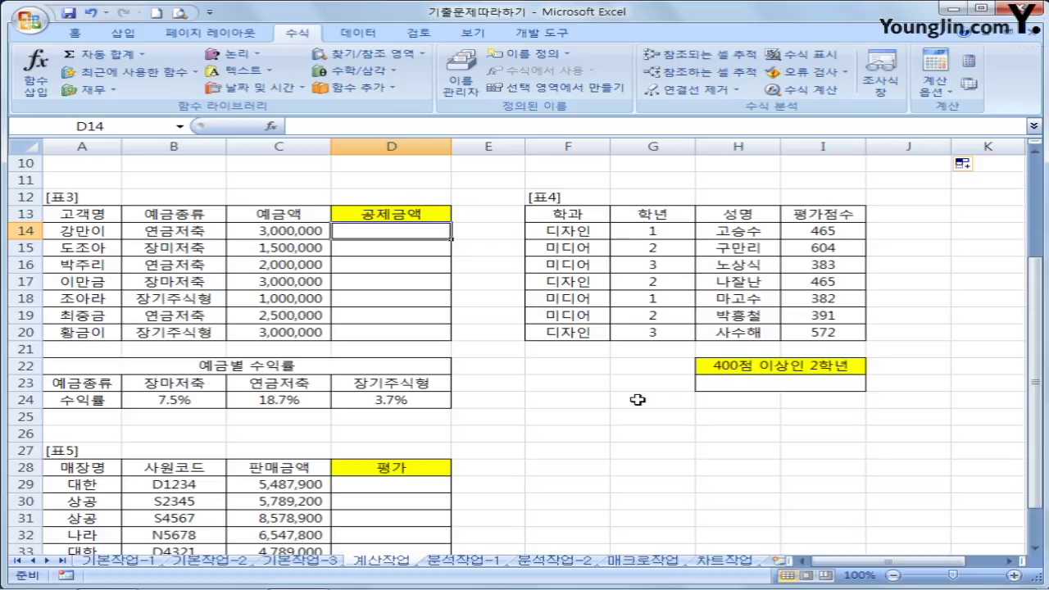
click(186, 383)
drag(185, 383, 382, 398)
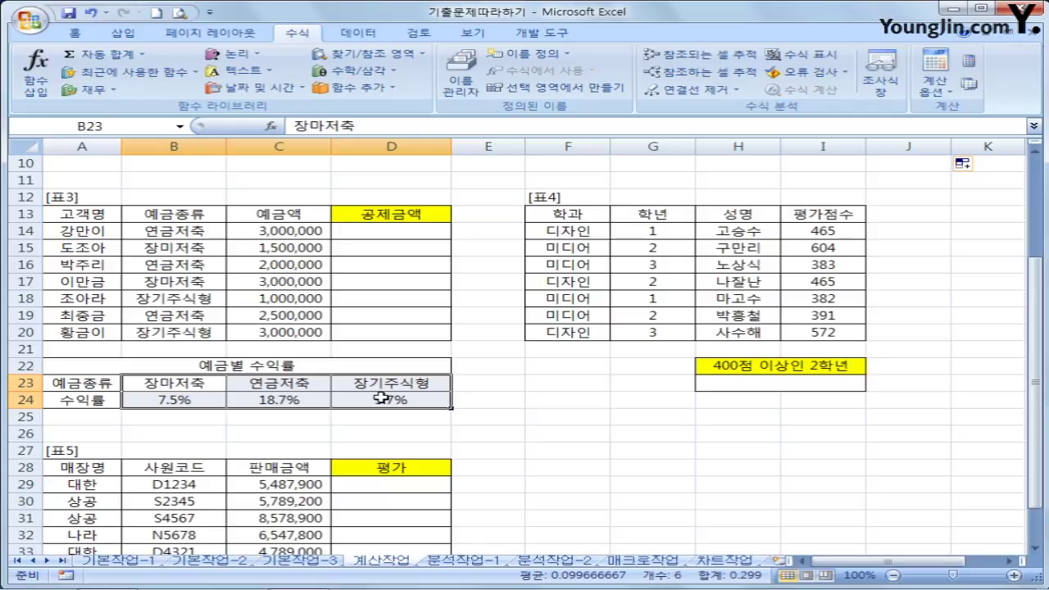
click(177, 237)
click(258, 398)
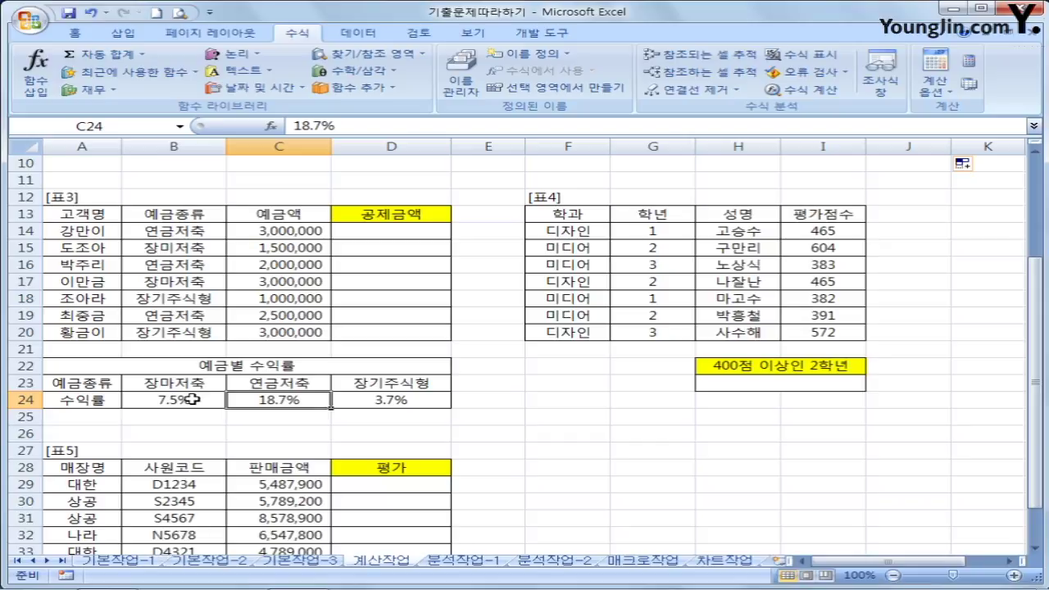
Step: In D14 of the 공제금액 column, begin an IFERROR formula whose value argument multiplies the 예금액 in C14
click(366, 232)
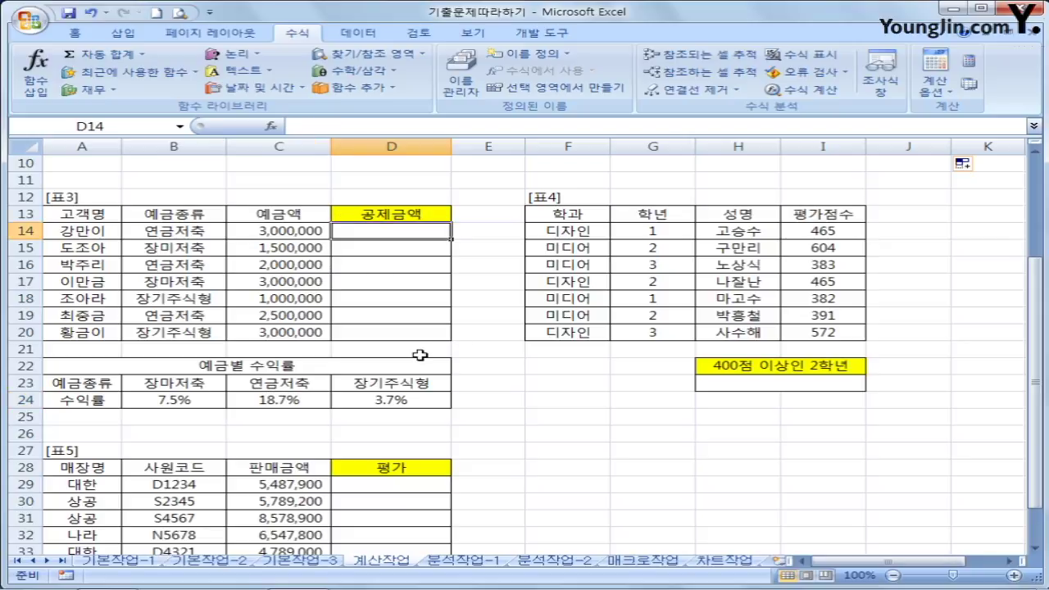
text(=)
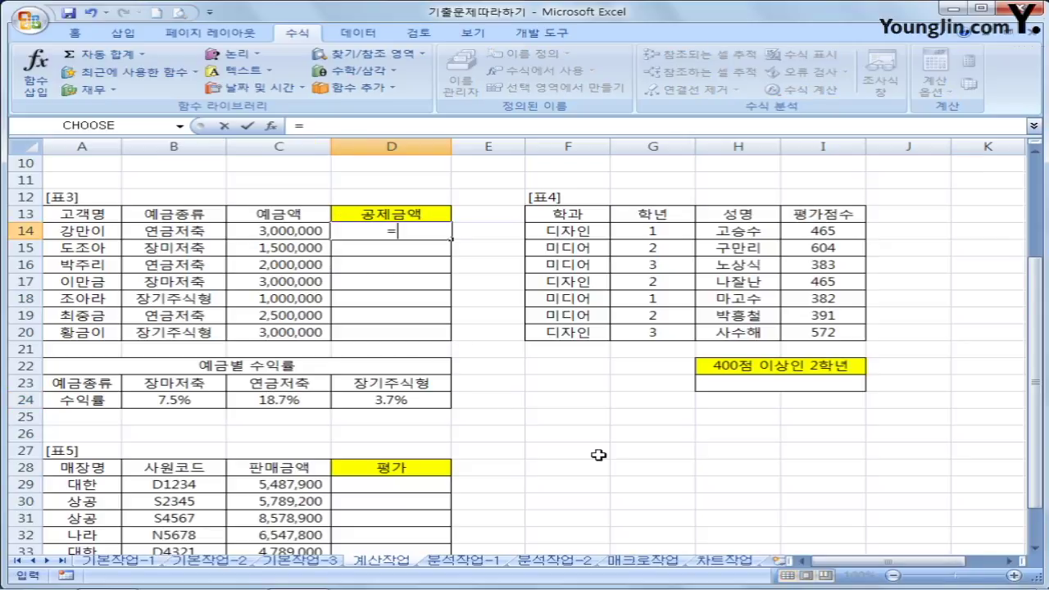
text(ife)
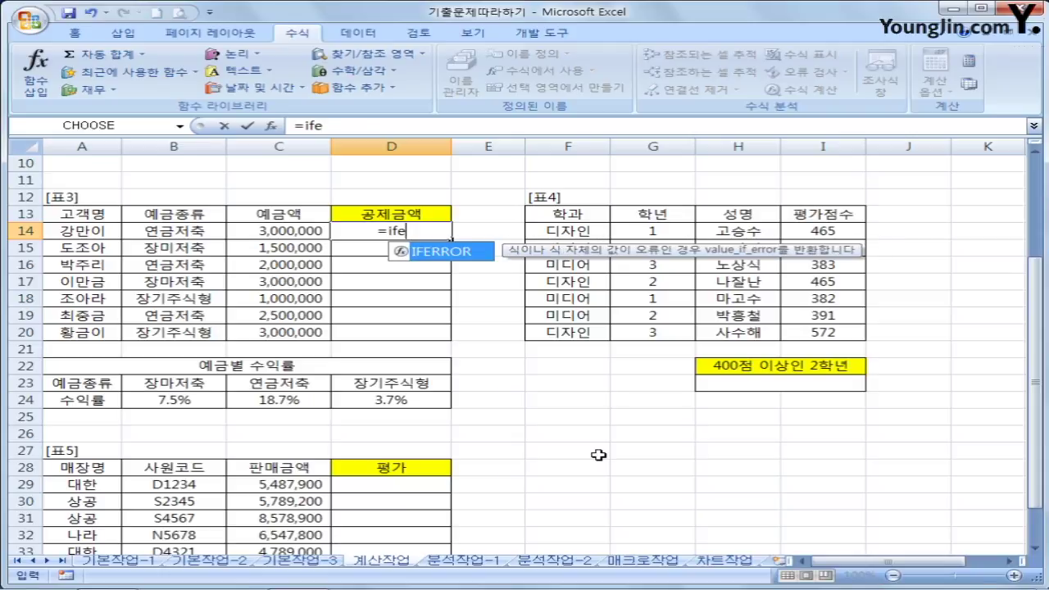
key(Tab)
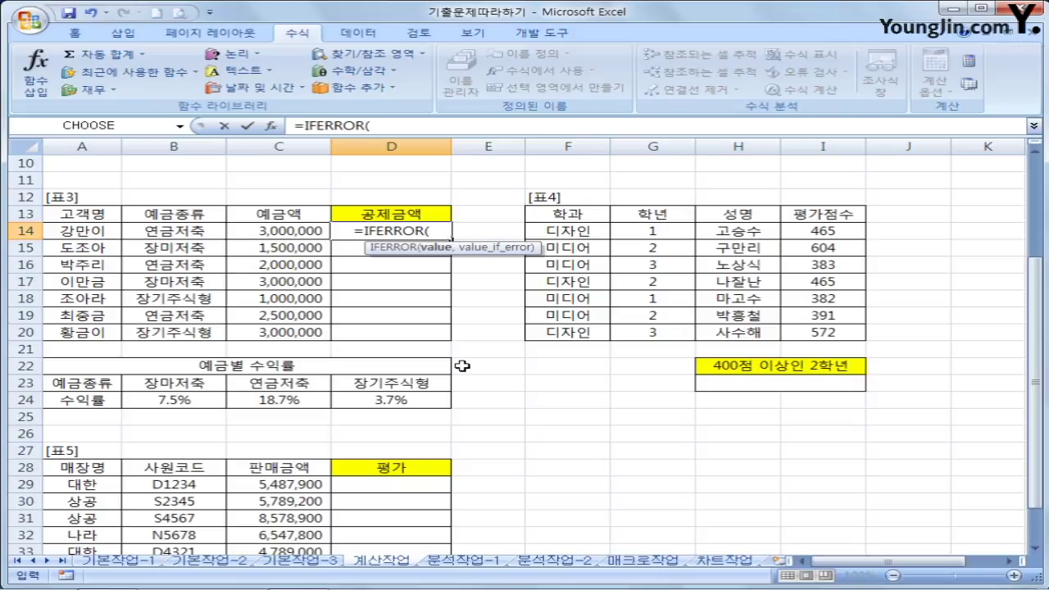
click(285, 232)
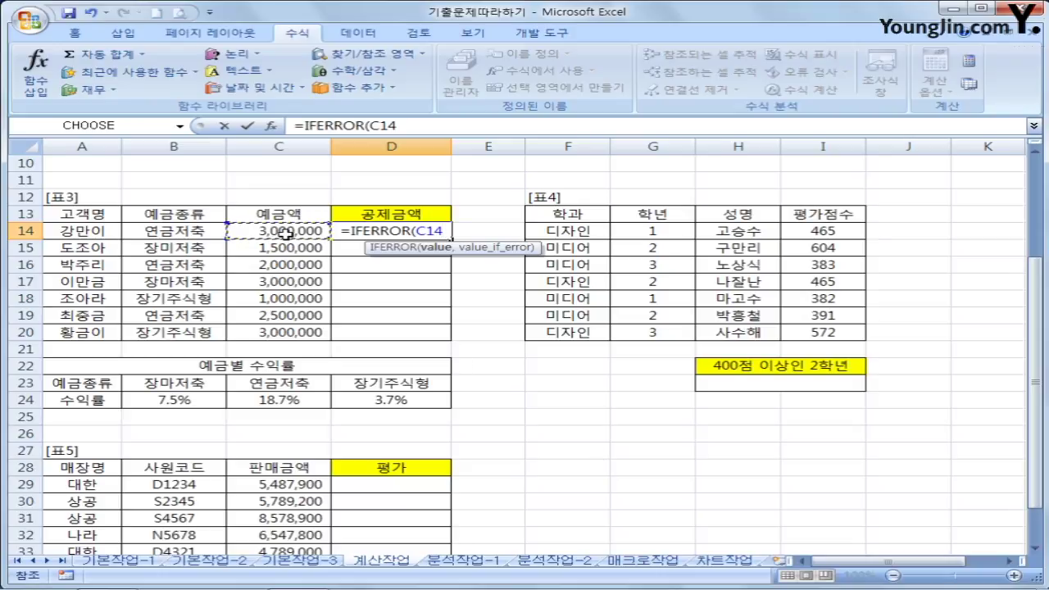
text(*)
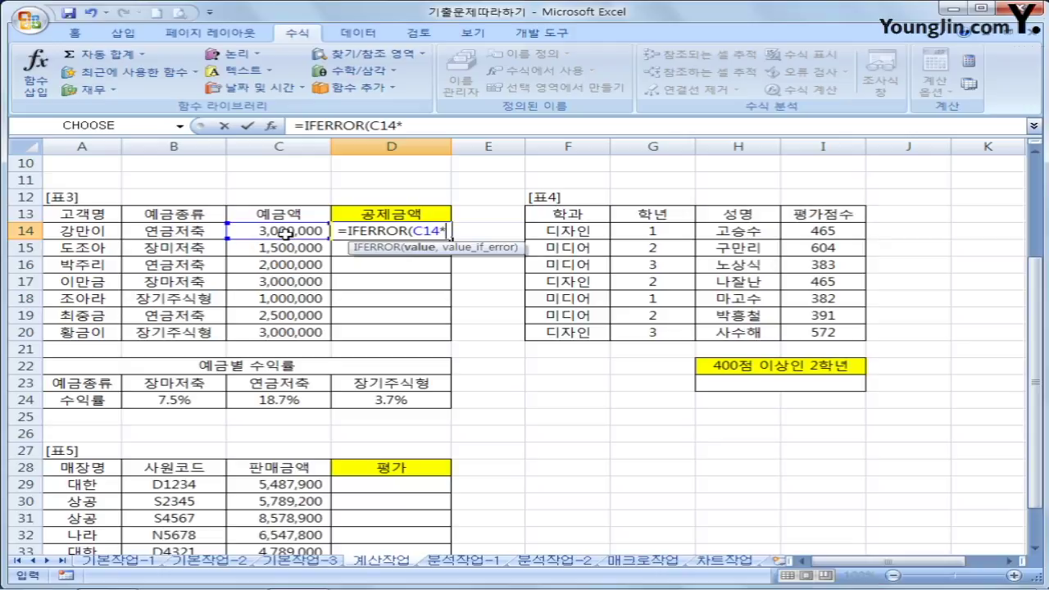
Step: Add HLOOKUP as the multiplier in D14, with B14 as the lookup value and the absolute range $B$23:$D$24 as the table
text(h)
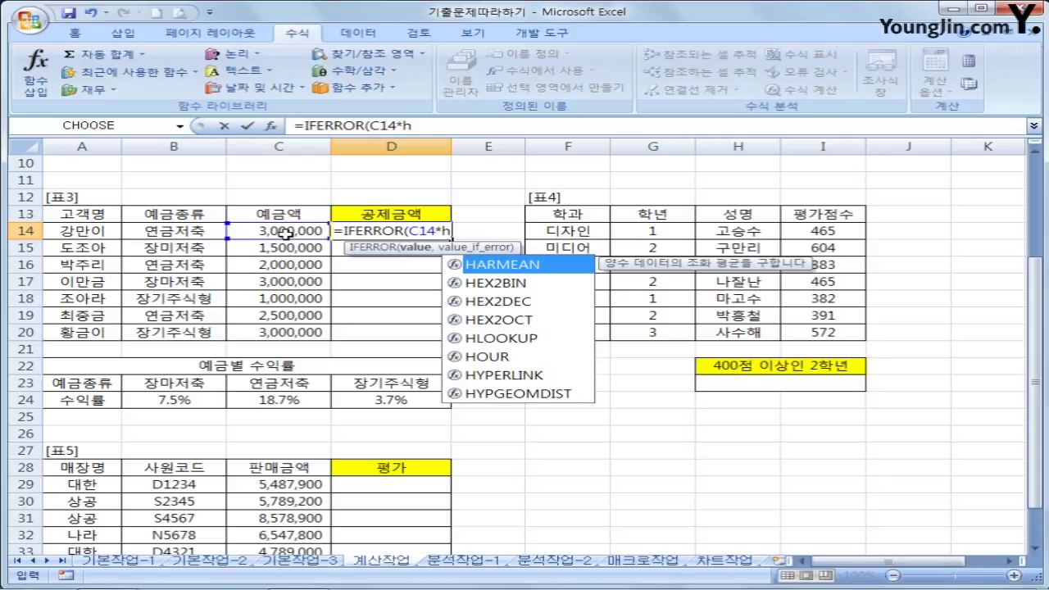
text(l)
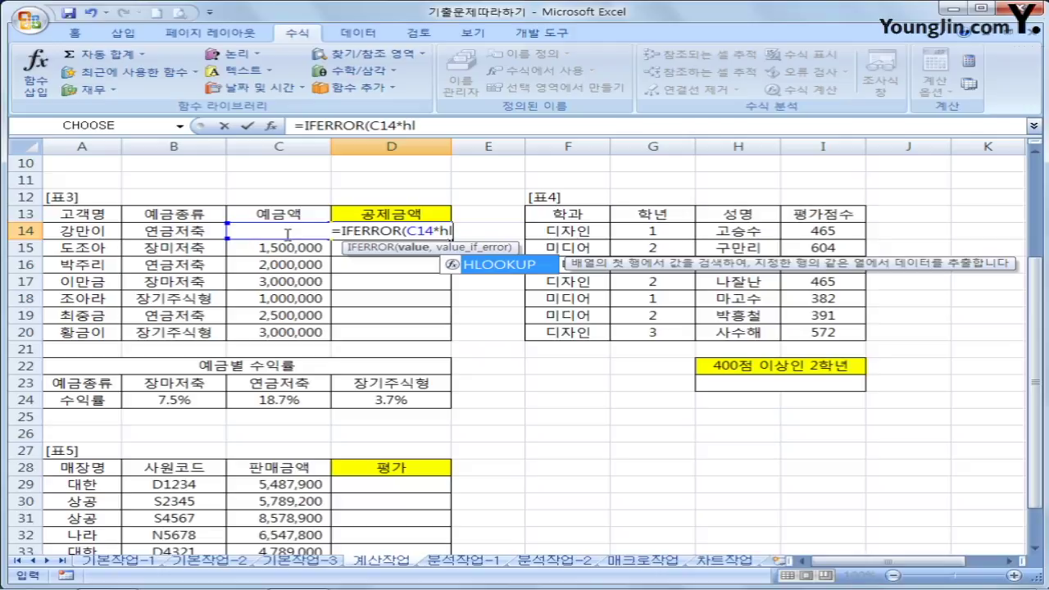
key(Tab)
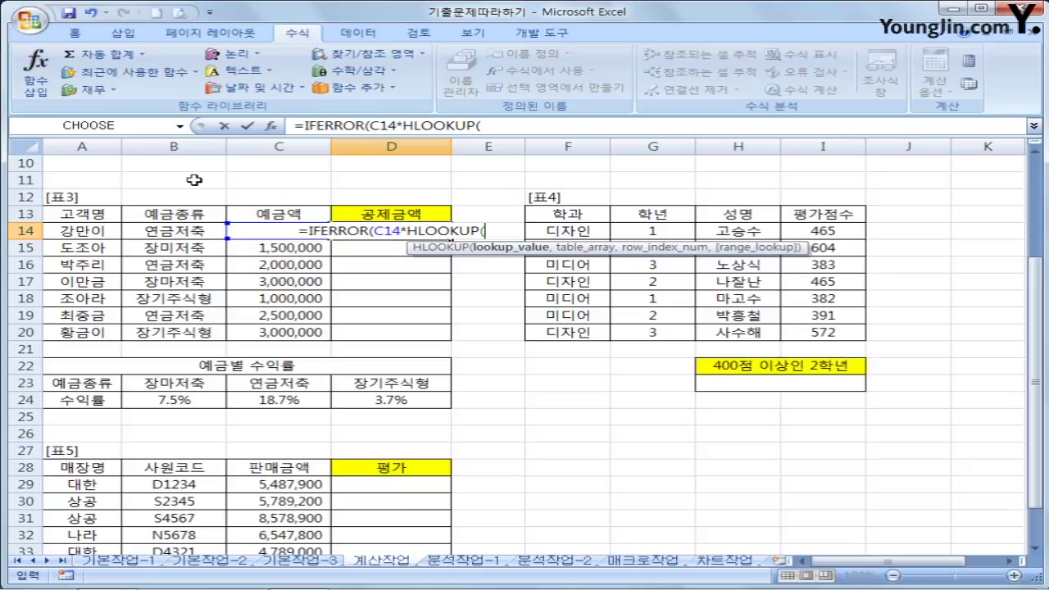
click(164, 232)
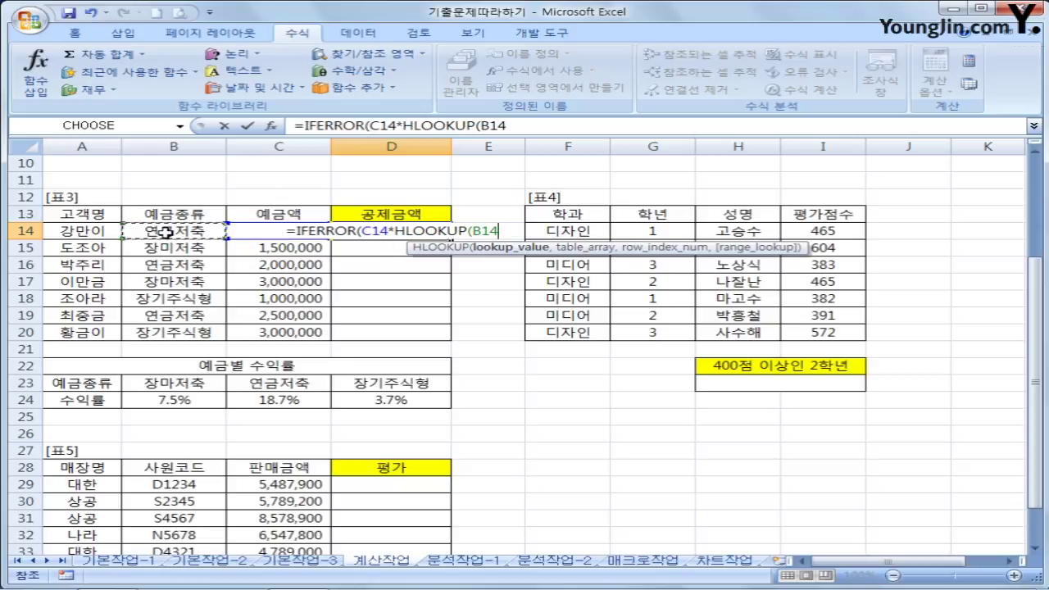
text(,)
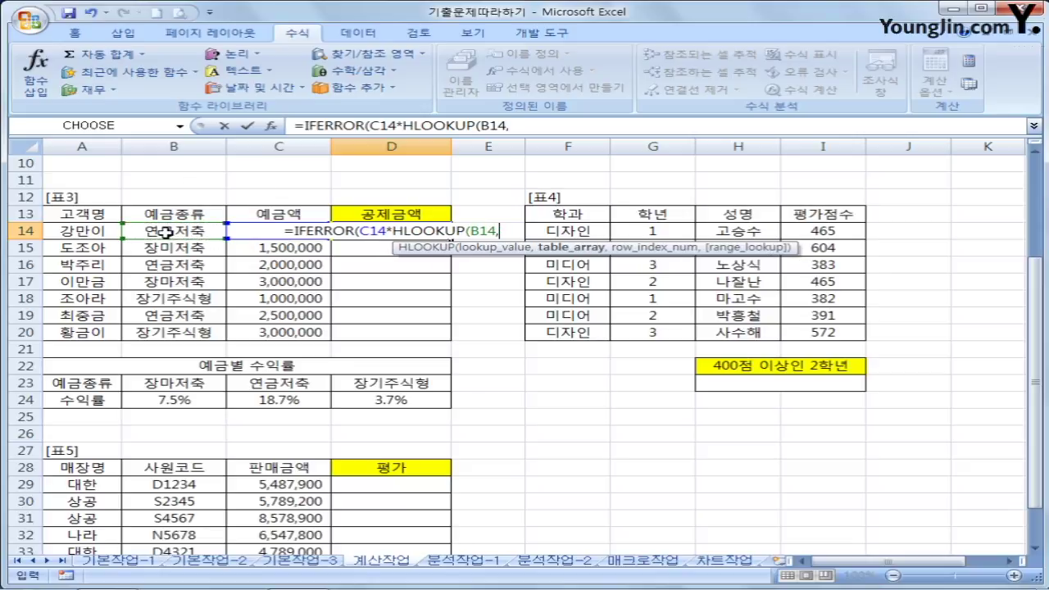
click(167, 382)
drag(167, 383, 408, 410)
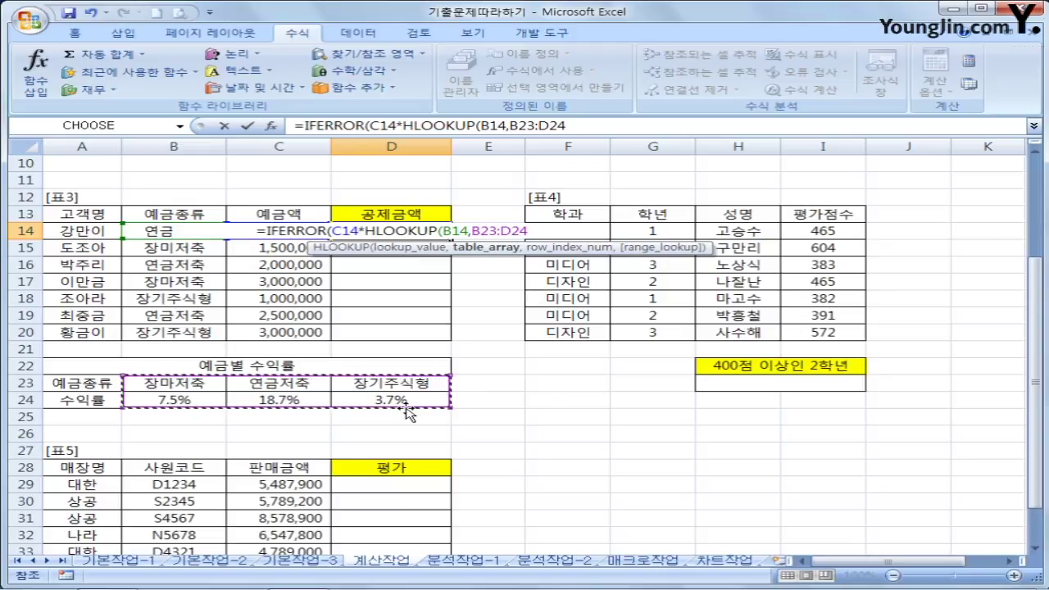
key(F4)
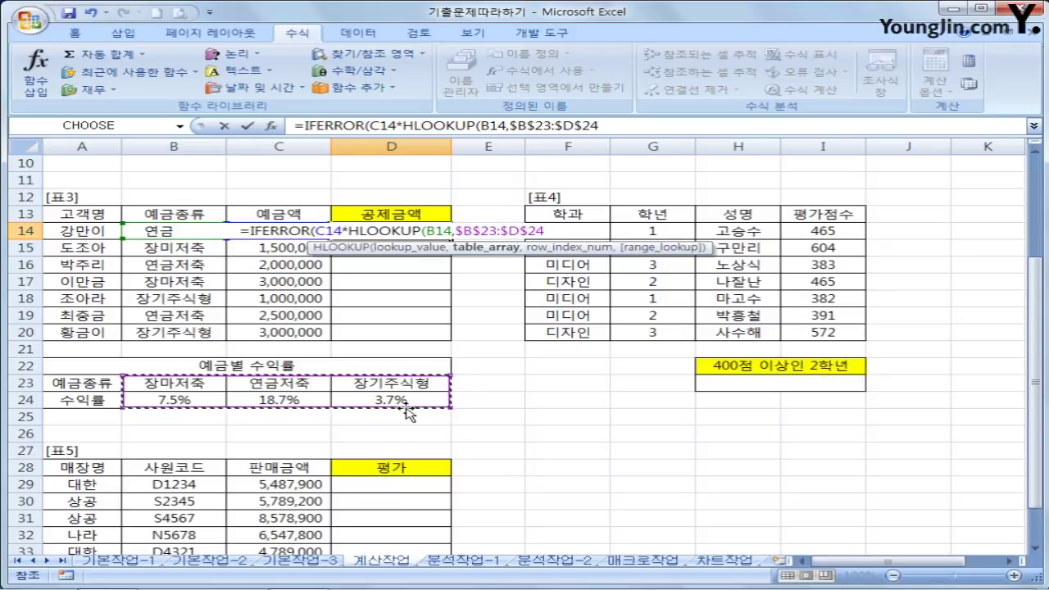
text(,)
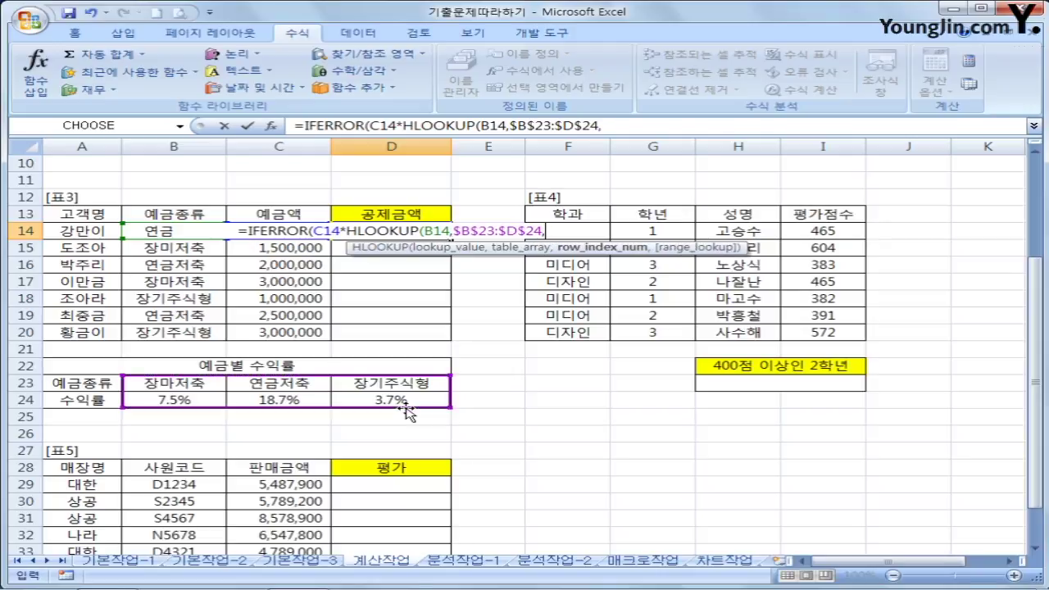
Step: Set the HLOOKUP row index to 2 and its range lookup to 0 for an exact match, closing the function
text(2)
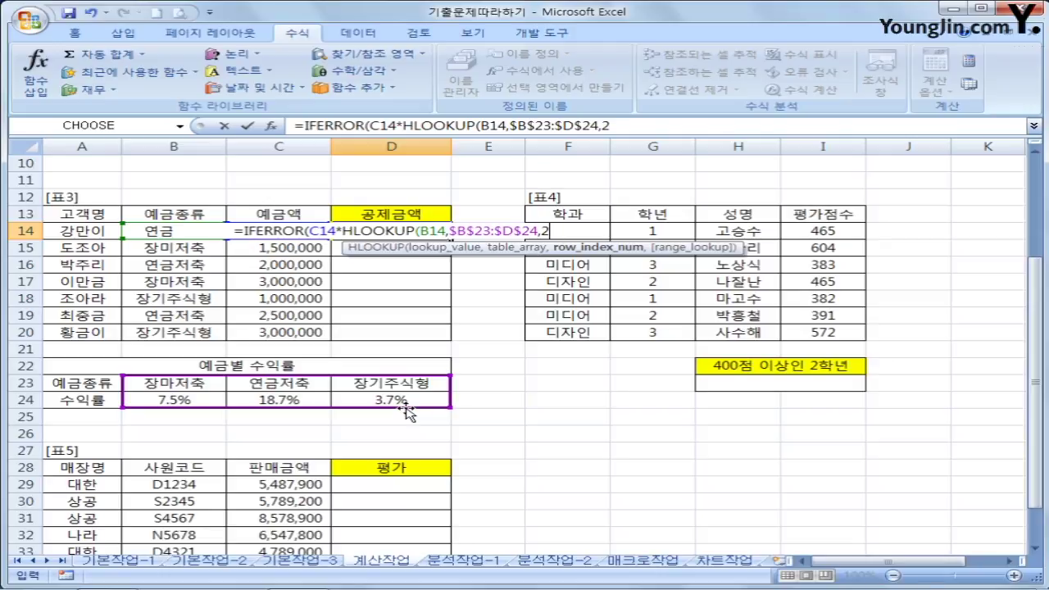
text(,)
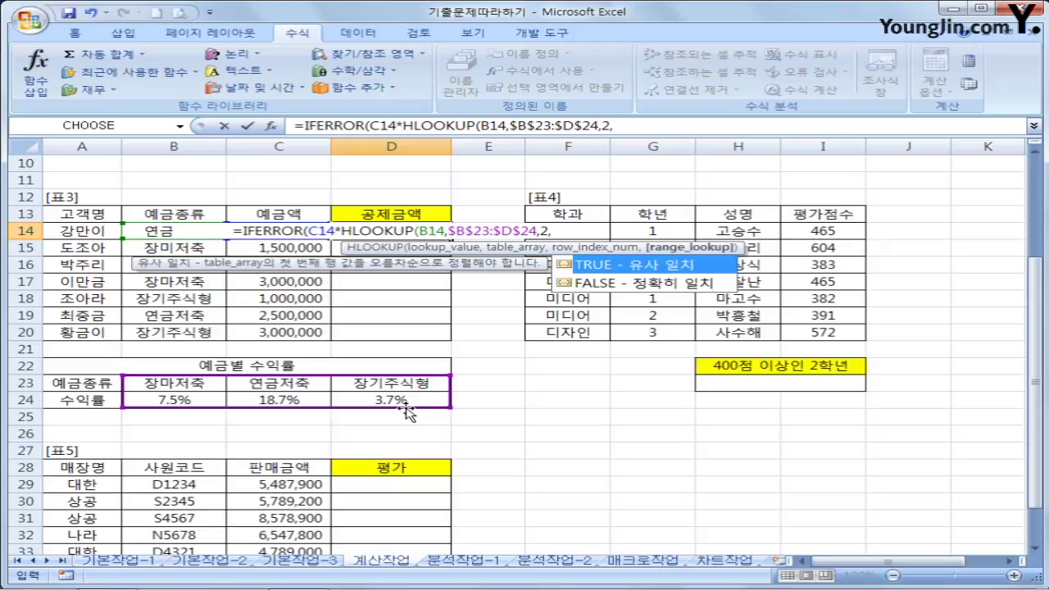
text(0)
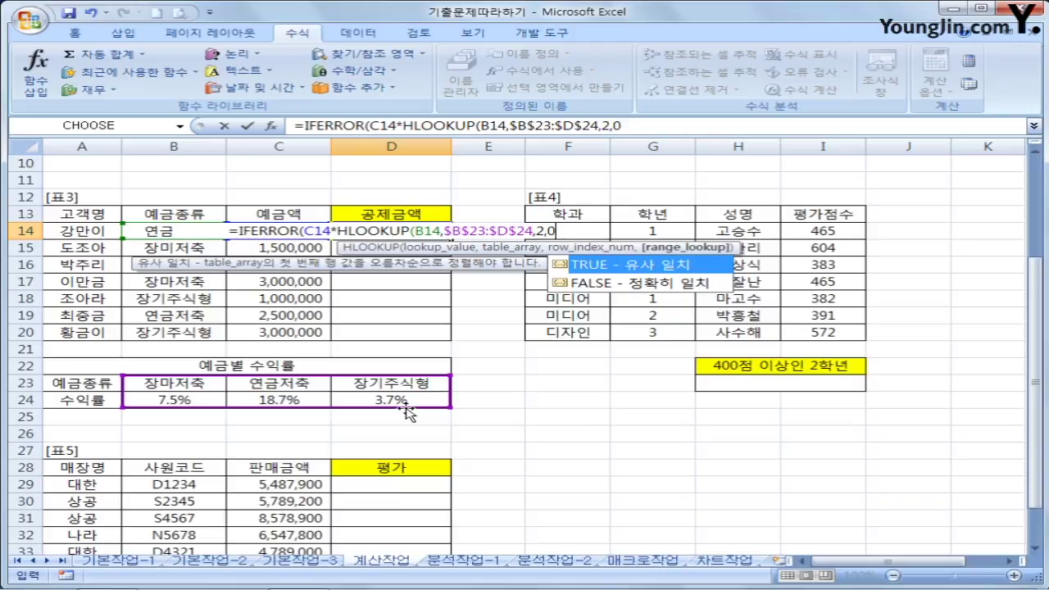
text())
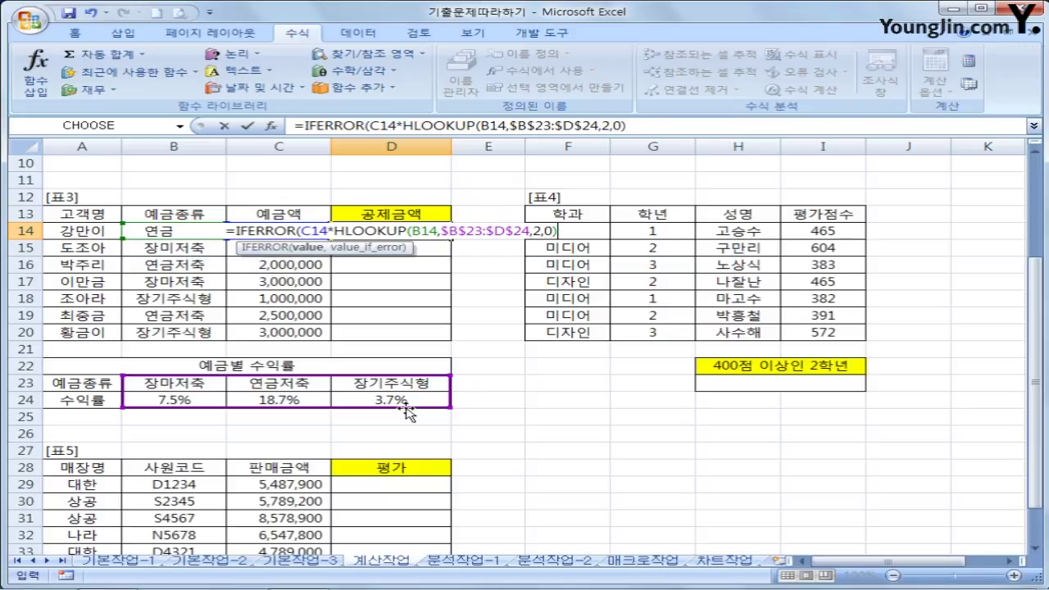
Step: Complete the D14 formula with "예금종류오류" as the IFERROR fallback text, and fill it down to D20
text(,)
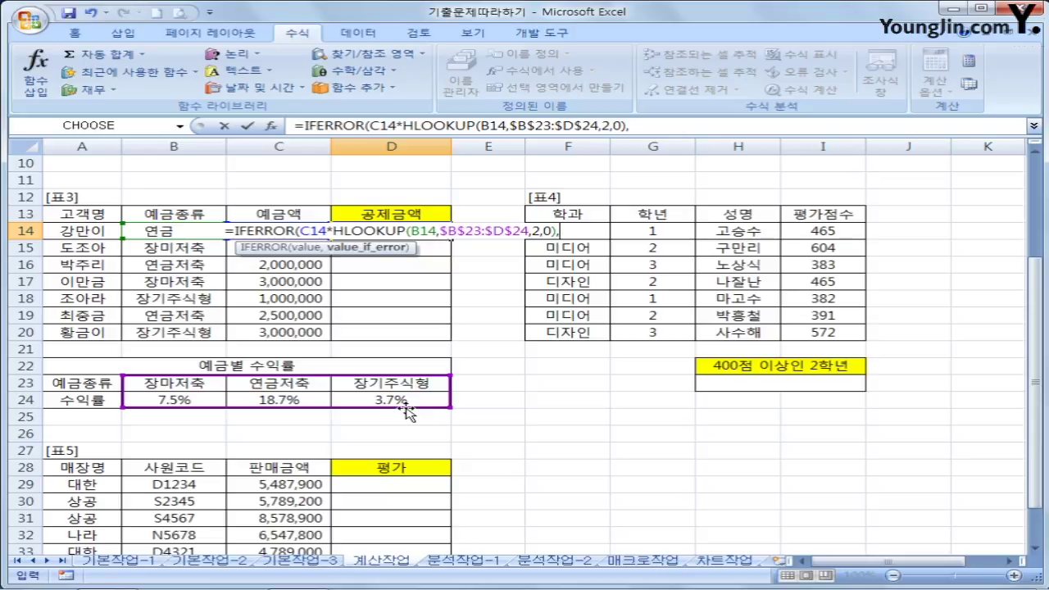
text("예)
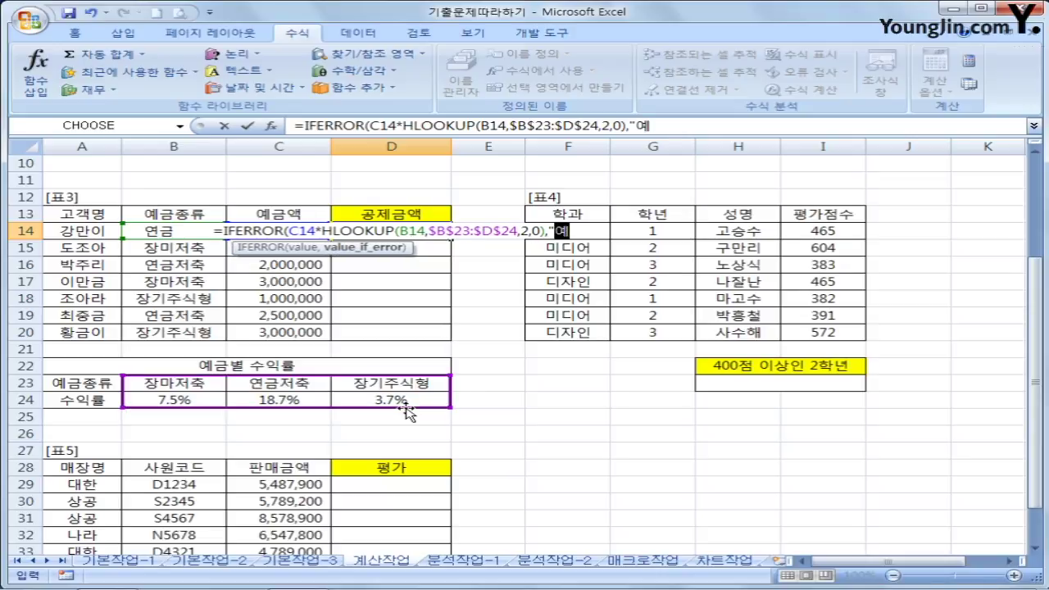
text(금종류을)
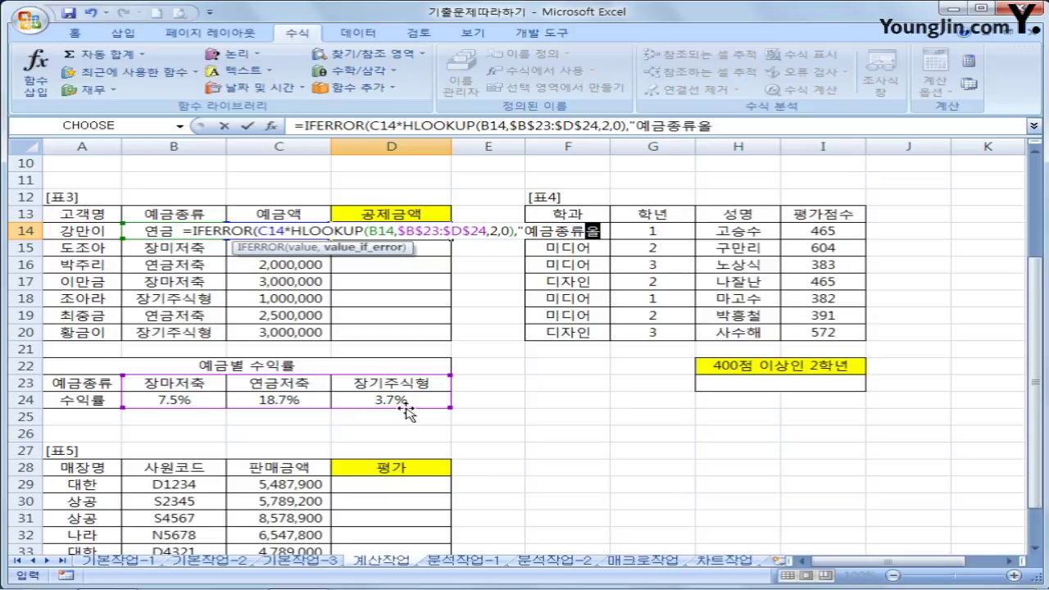
text(류")
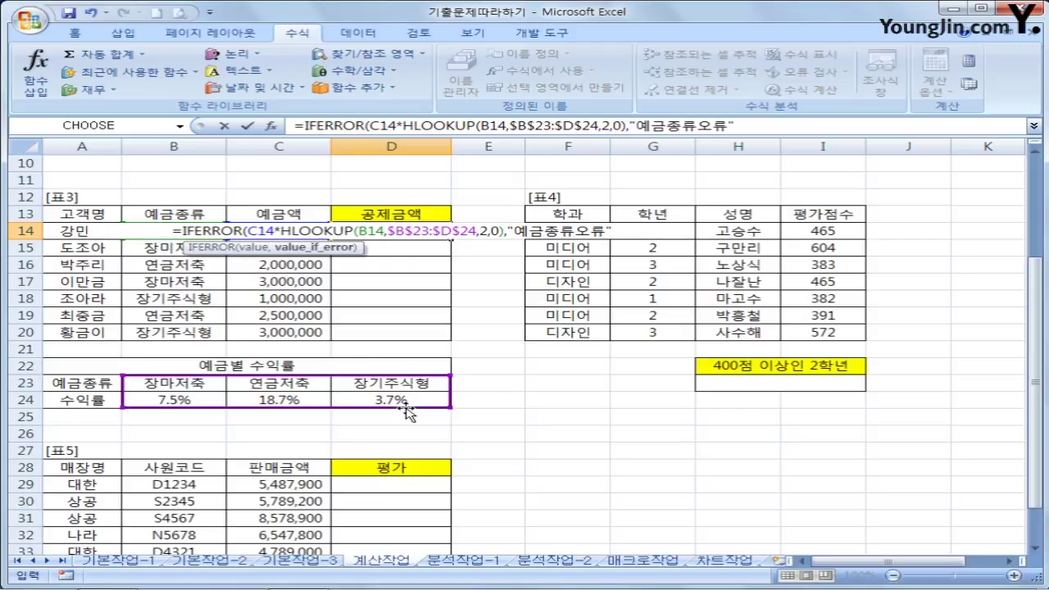
text())
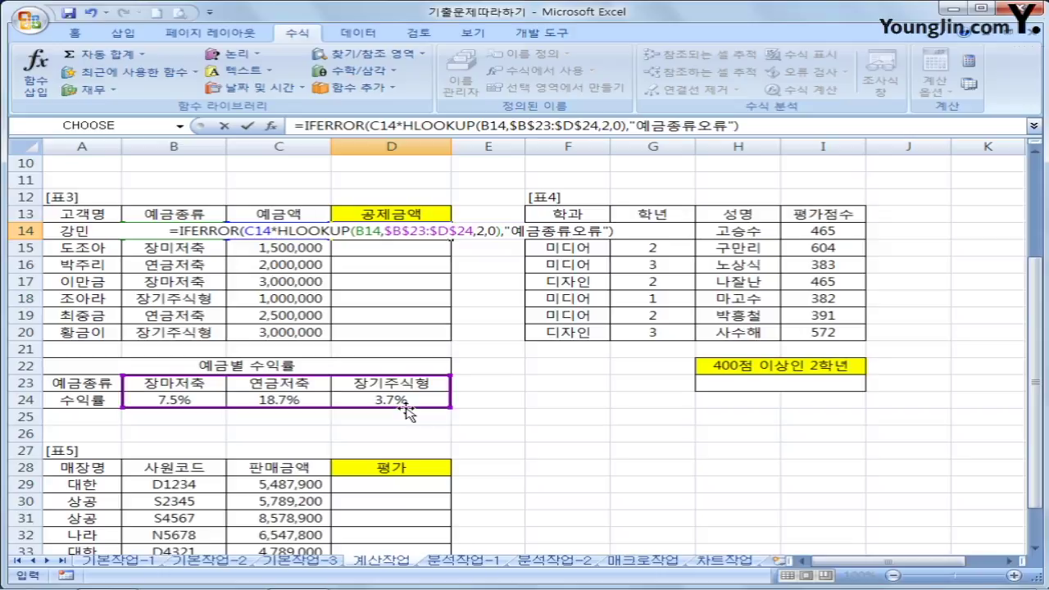
key(Return)
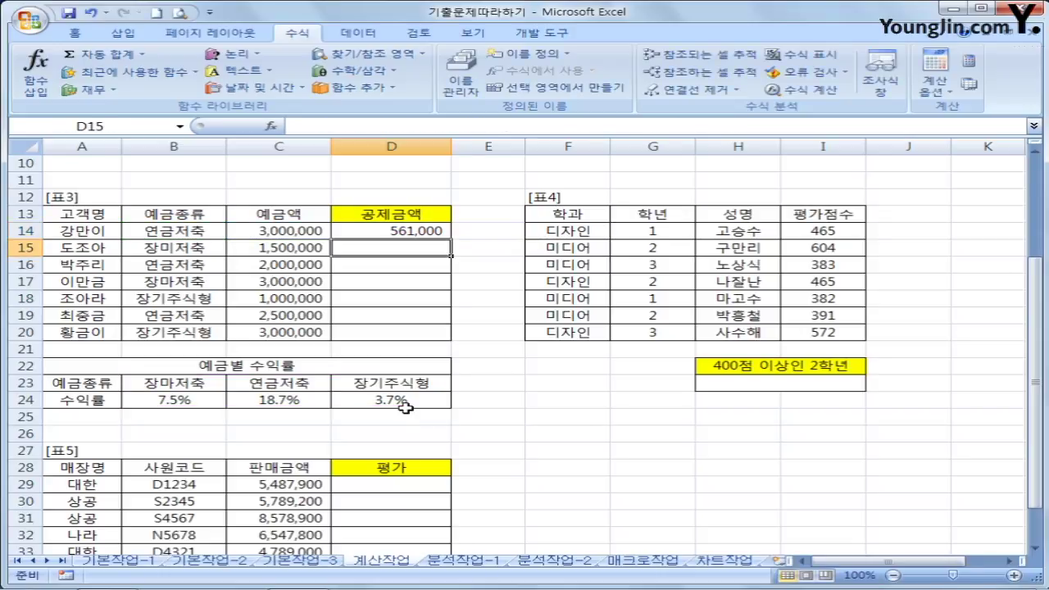
click(433, 231)
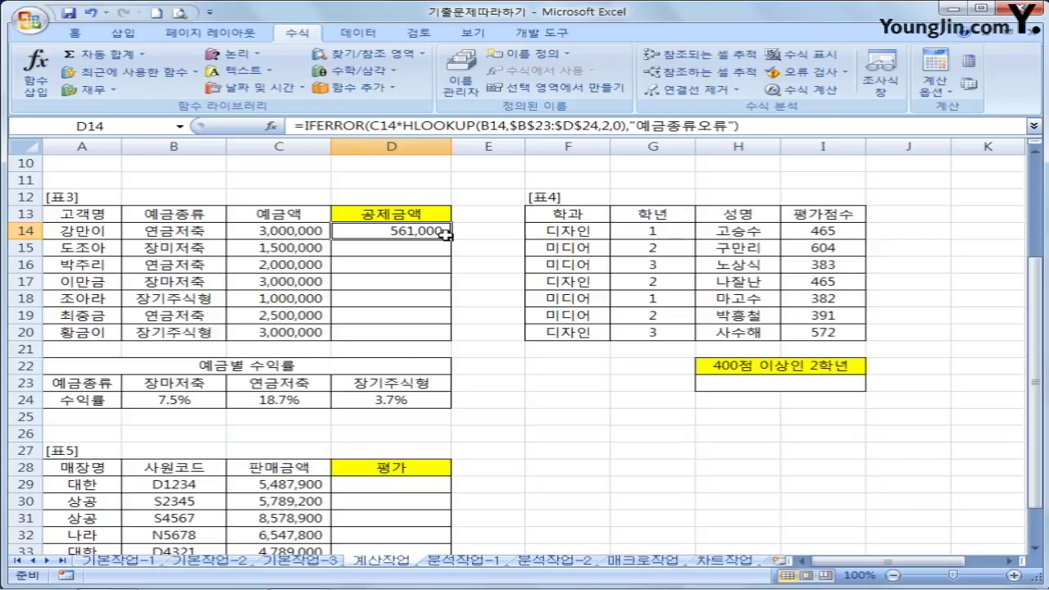
drag(455, 239, 438, 342)
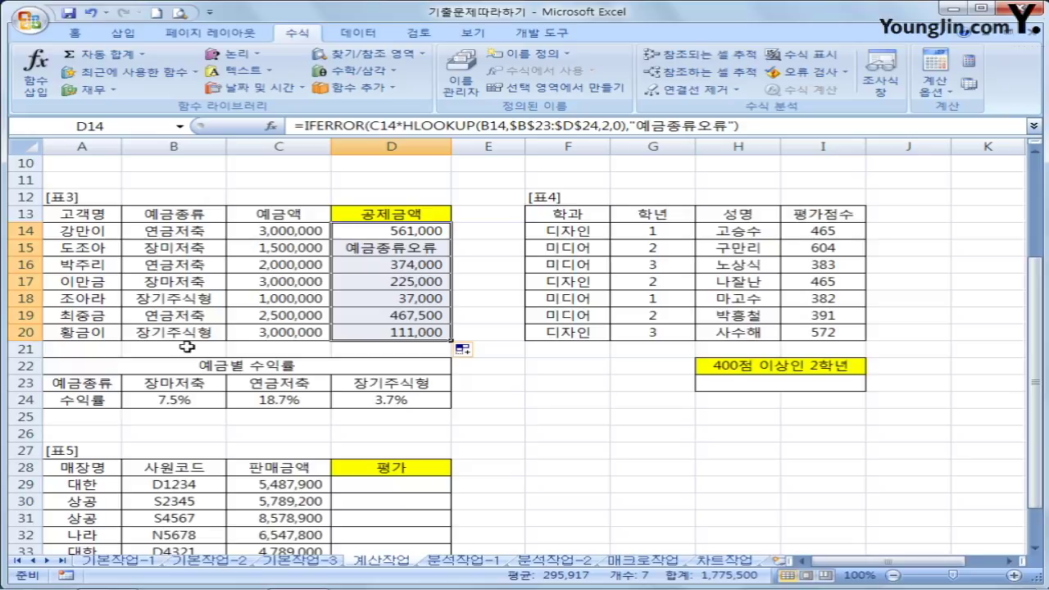
Step: Compare the 예금종류 entries in B14 and B15 with the row 23 headings, and check the formulas in D15 and D14
click(180, 233)
click(277, 382)
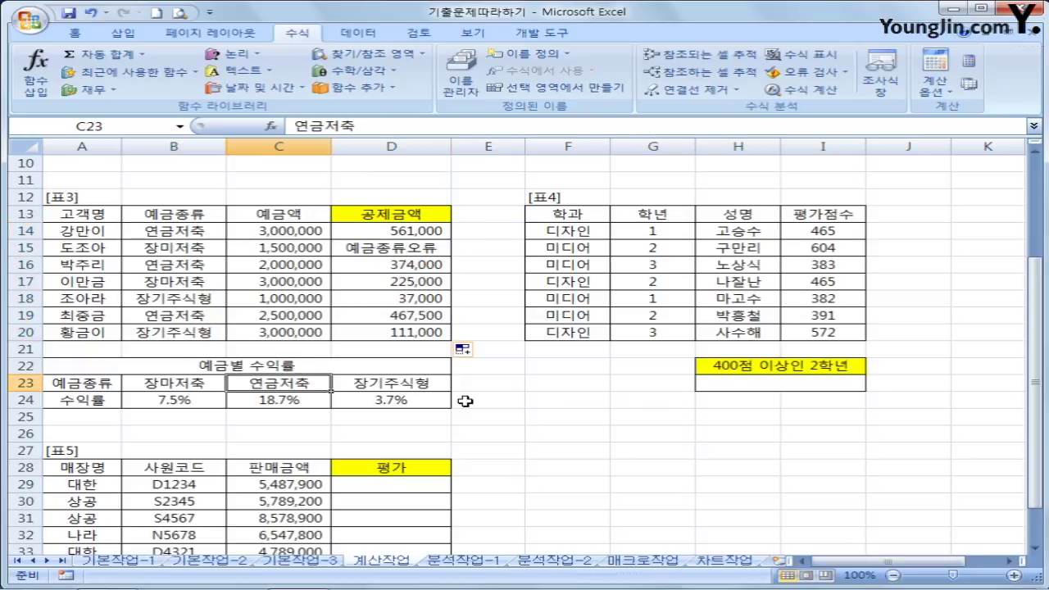
click(197, 383)
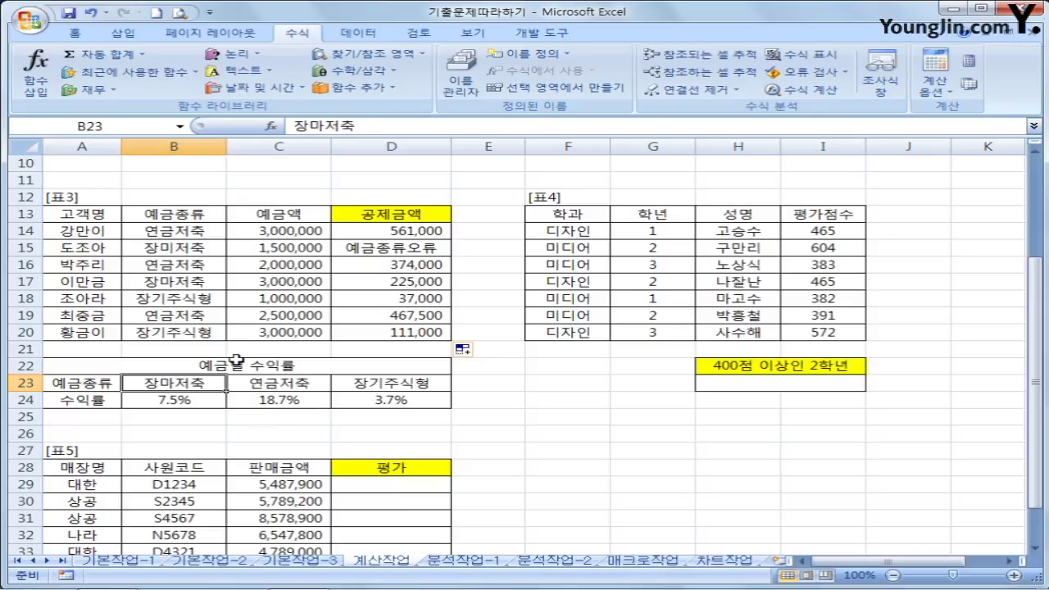
click(215, 250)
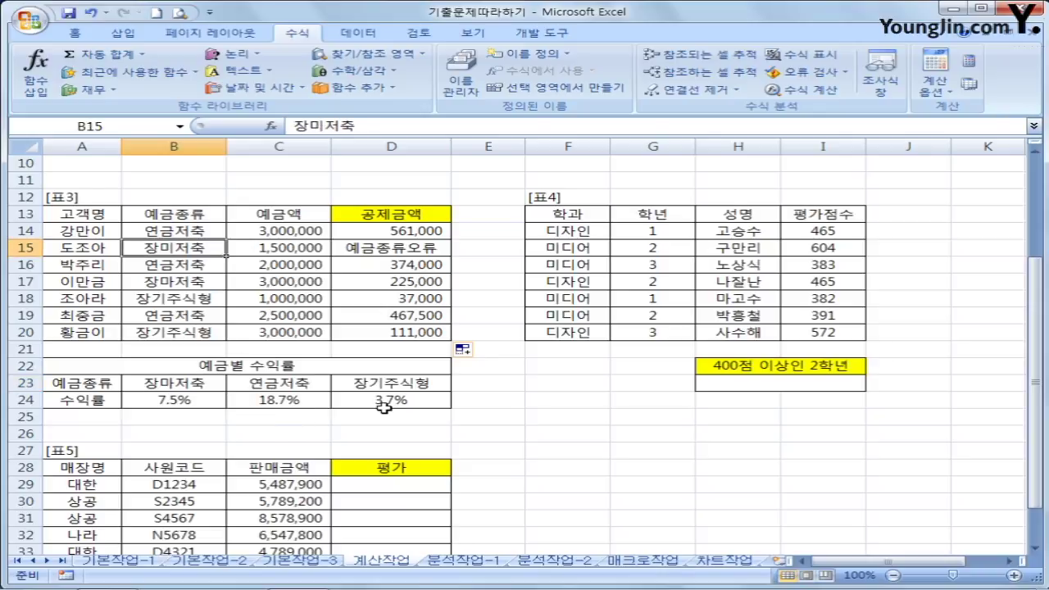
click(408, 246)
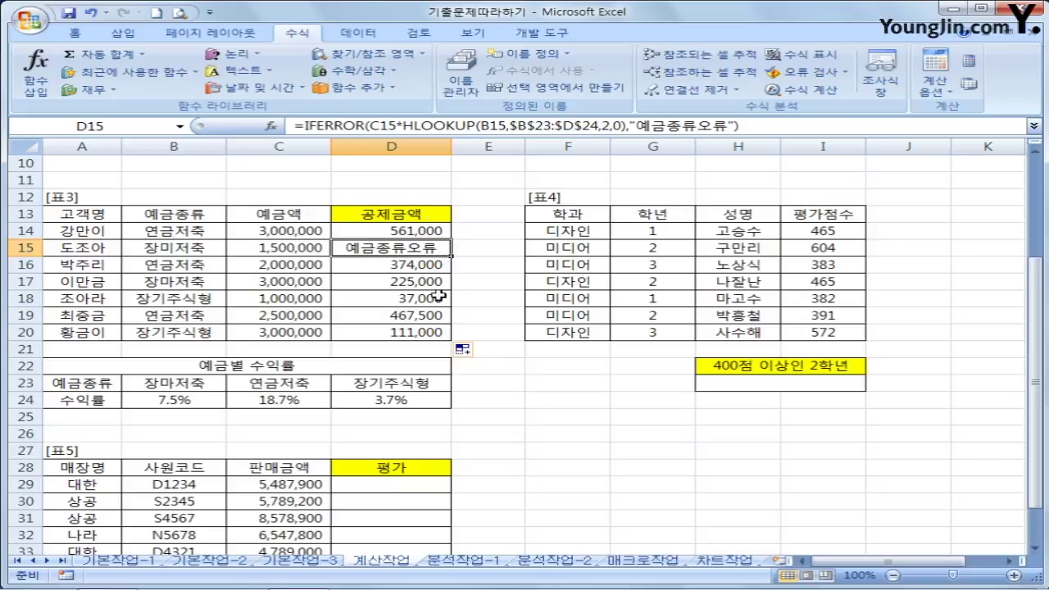
click(416, 232)
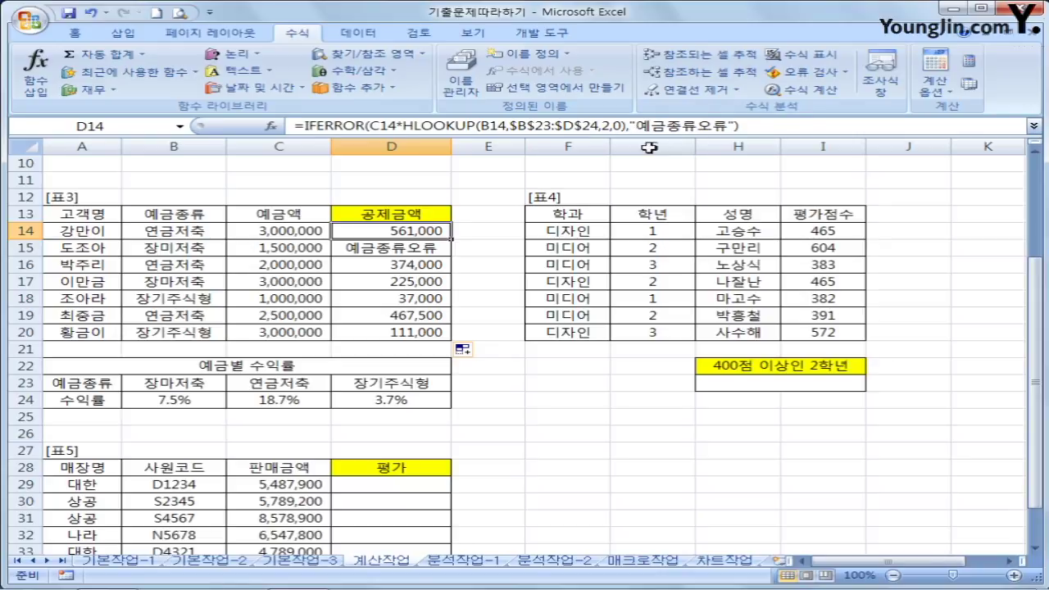
Step: Start a COUNTIFS formula in H23 with G14:G20 as the first criteria range and 2 as its criterion
click(748, 380)
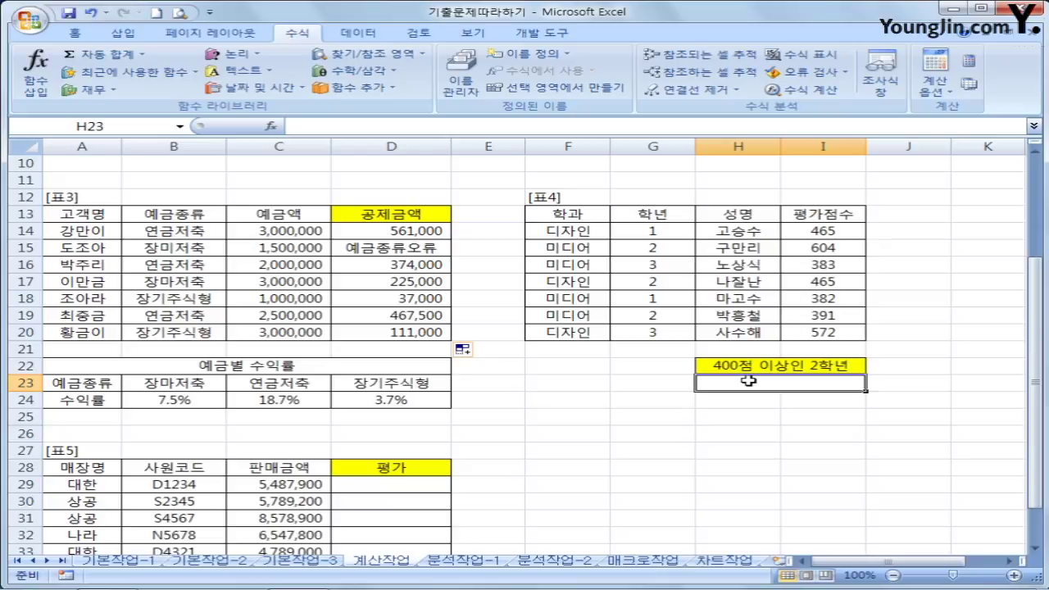
text(=)
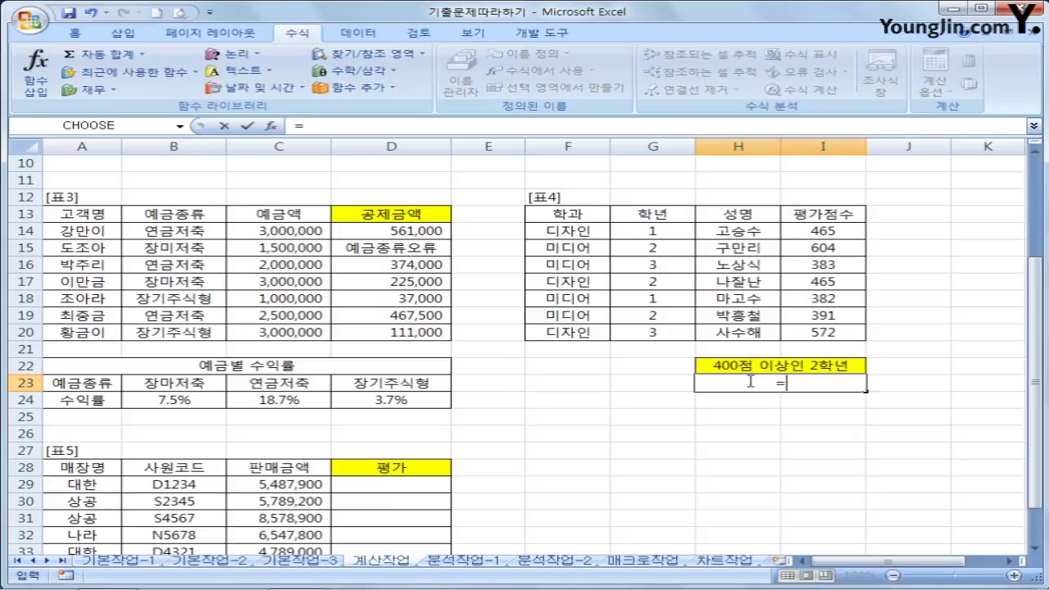
text(co)
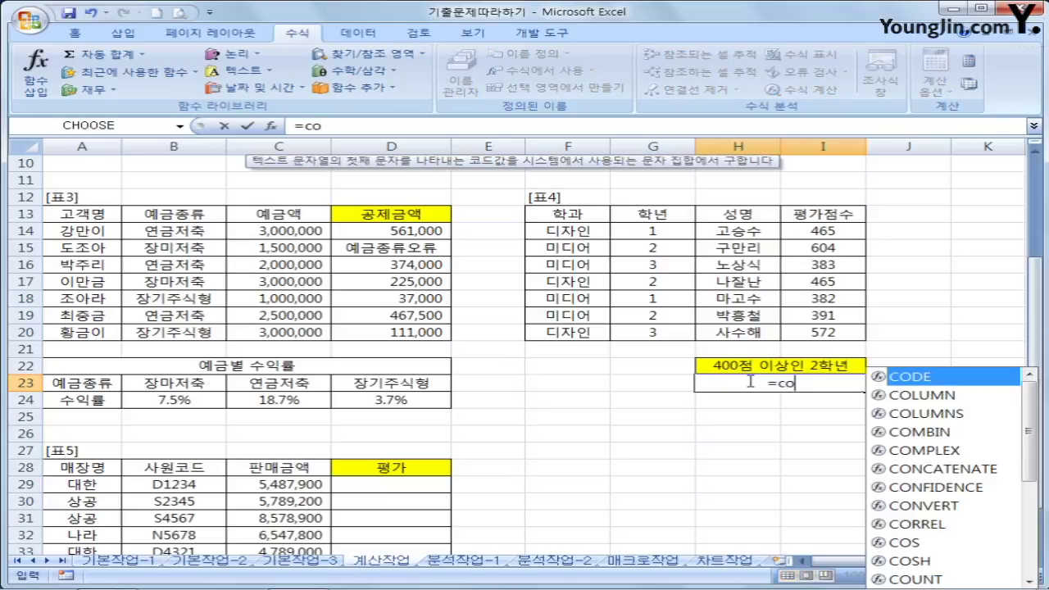
text(untifs()
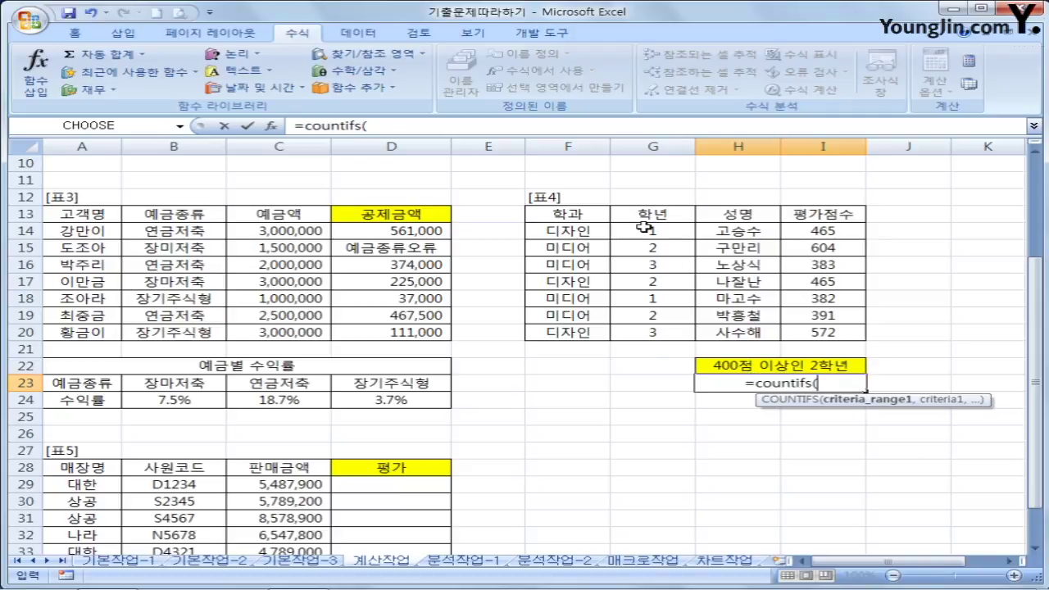
drag(645, 230, 654, 327)
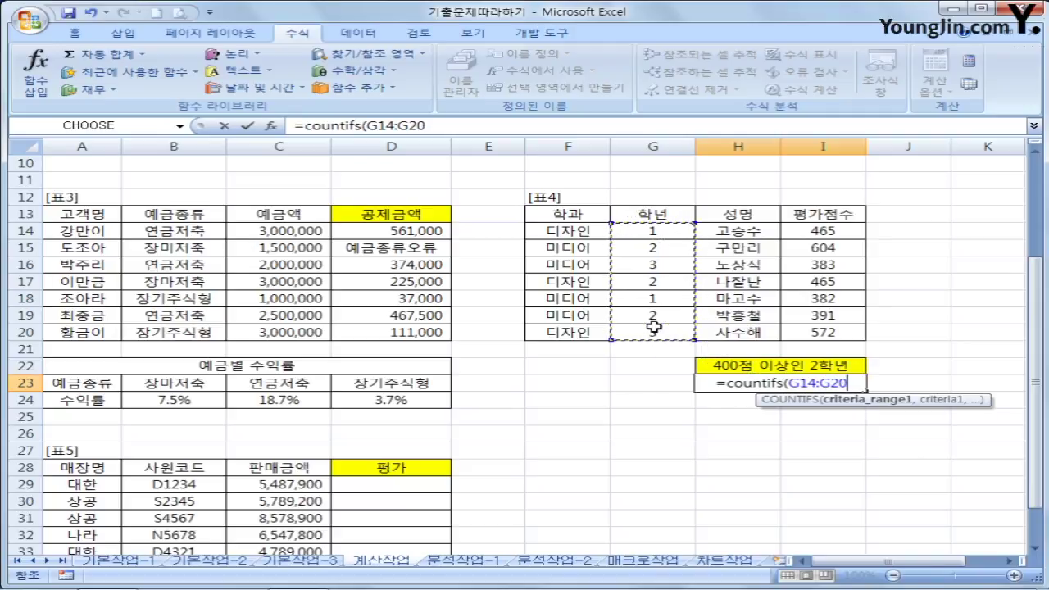
text(,)
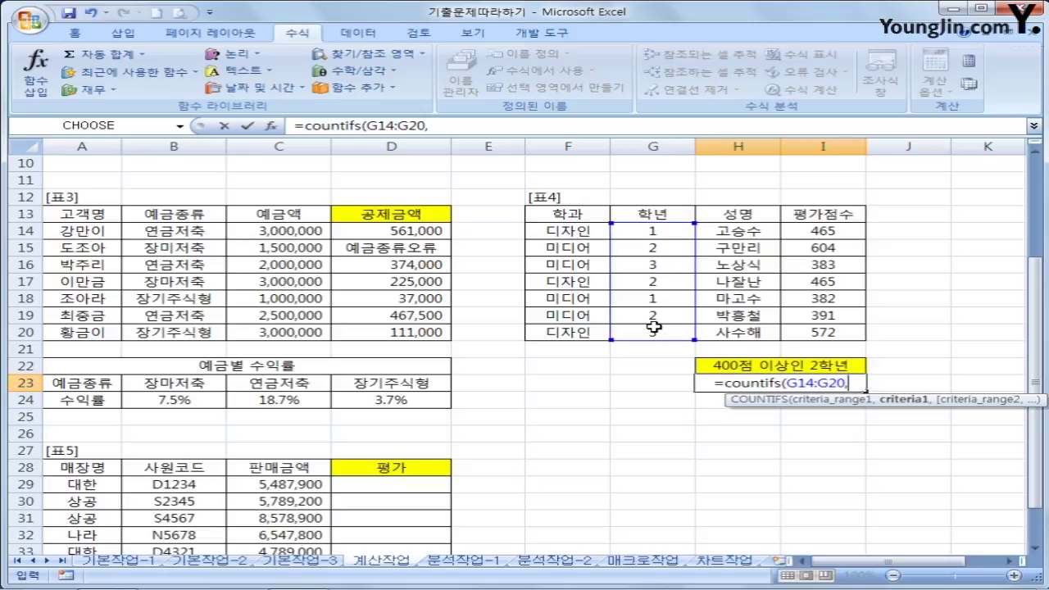
text(2)
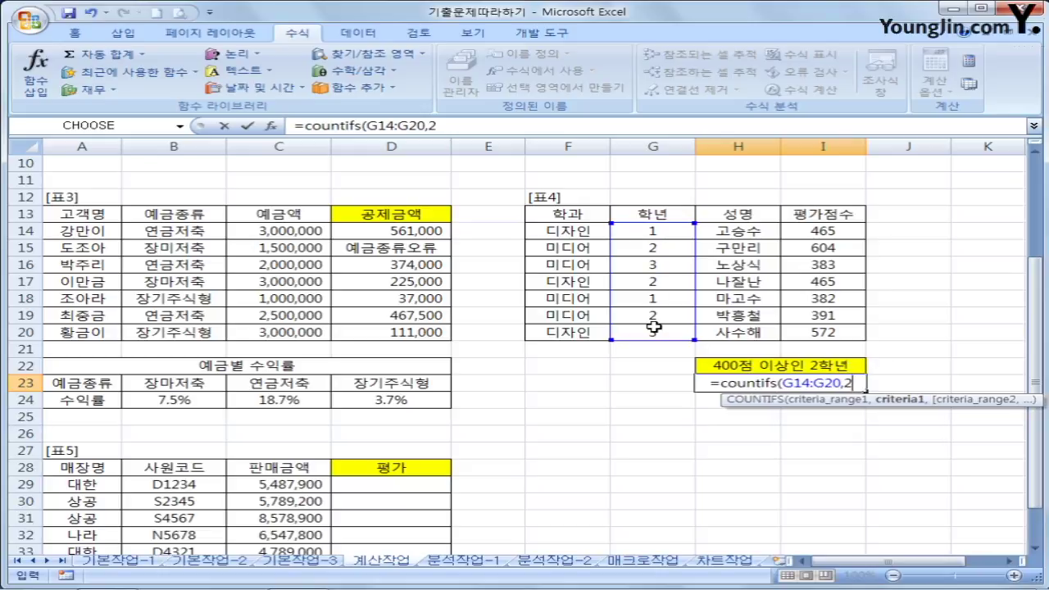
text(,)
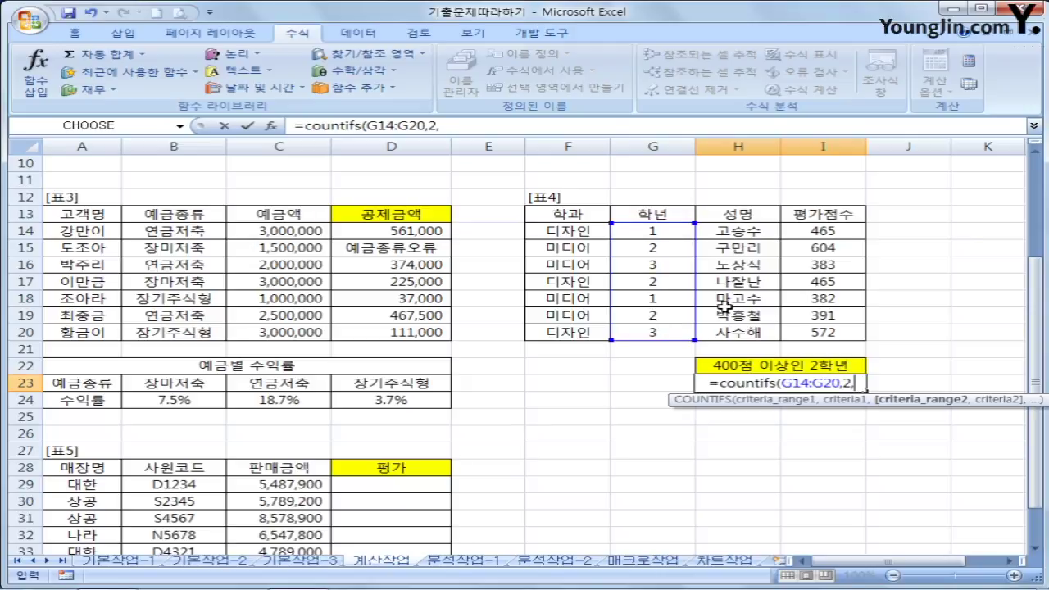
Step: Add I14:I20 as the second COUNTIFS range with the unquoted criterion >=400, and try to enter the formula
drag(857, 234, 862, 332)
text(,)
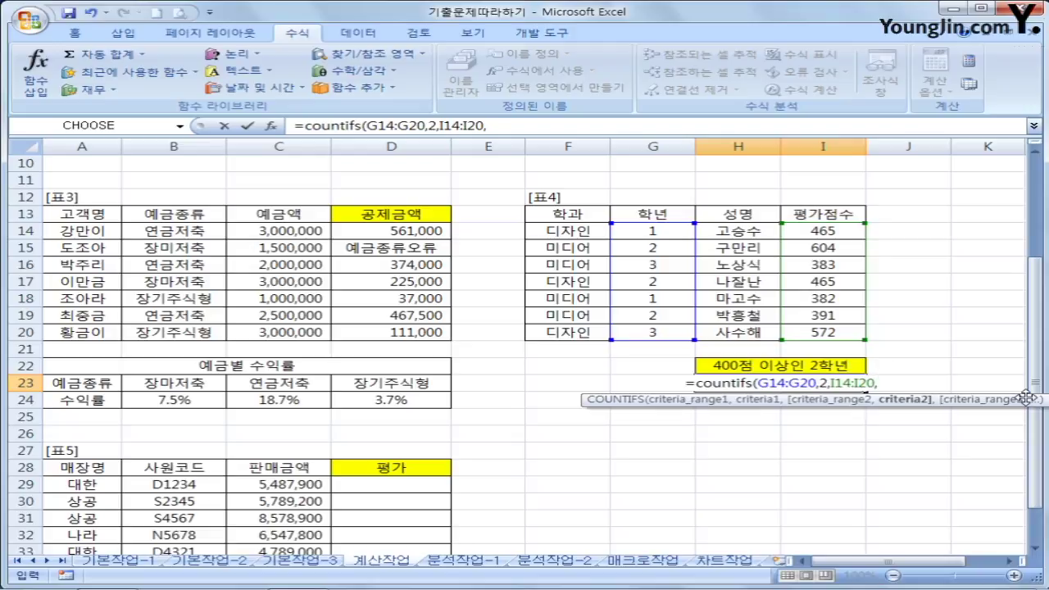
text(>=400)
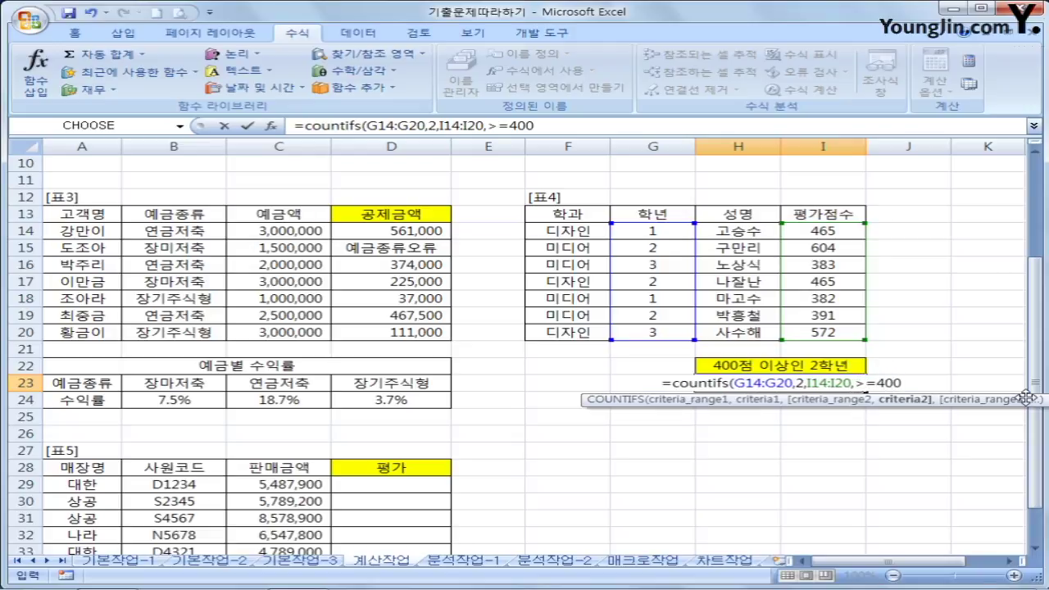
text())
key(Return)
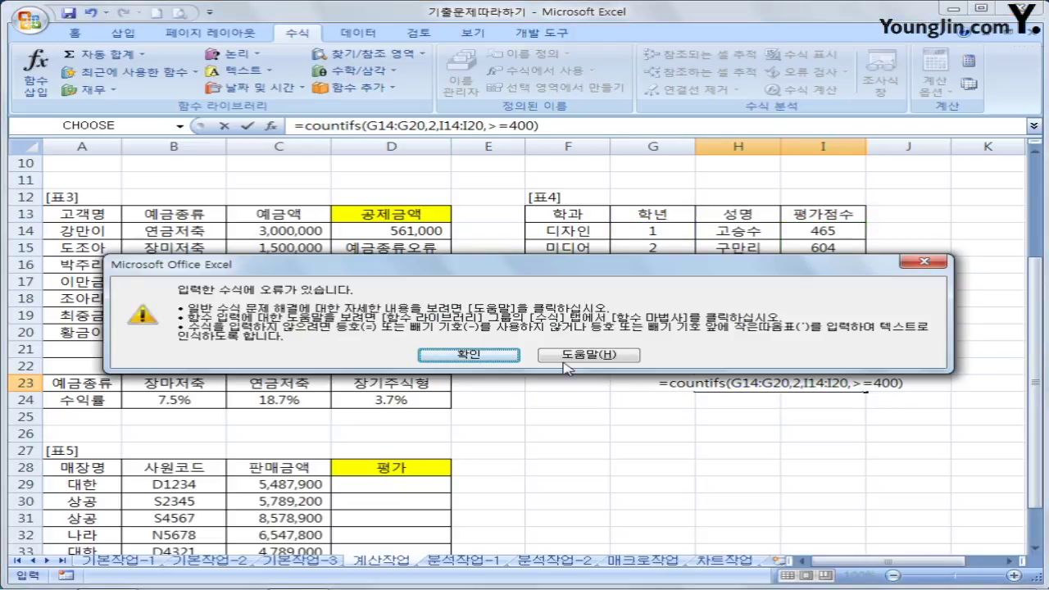
click(469, 355)
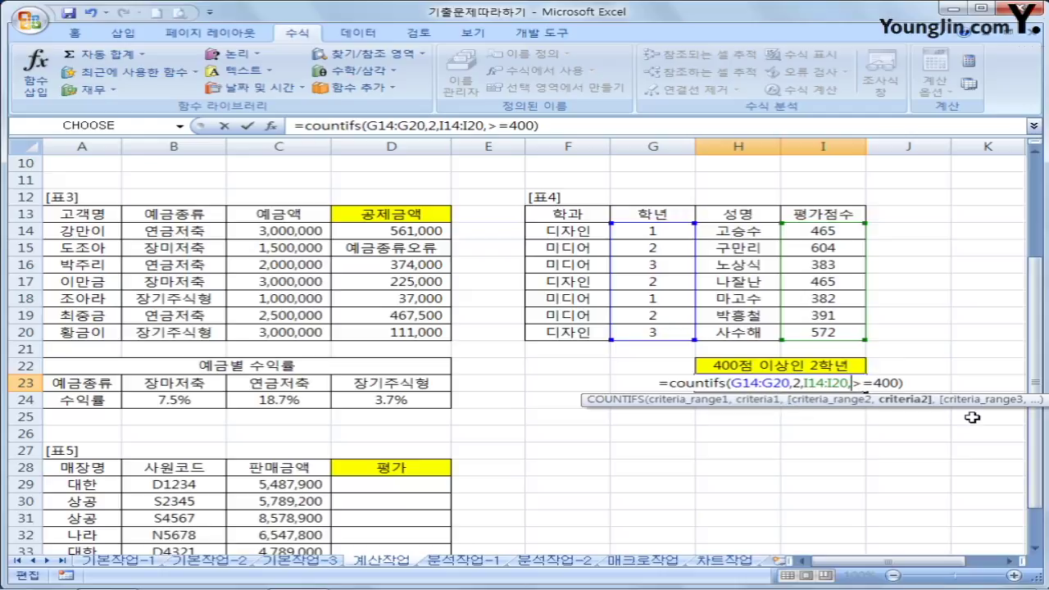
Step: Enclose the >=400 criterion in double quotation marks and enter the H23 formula
text(")
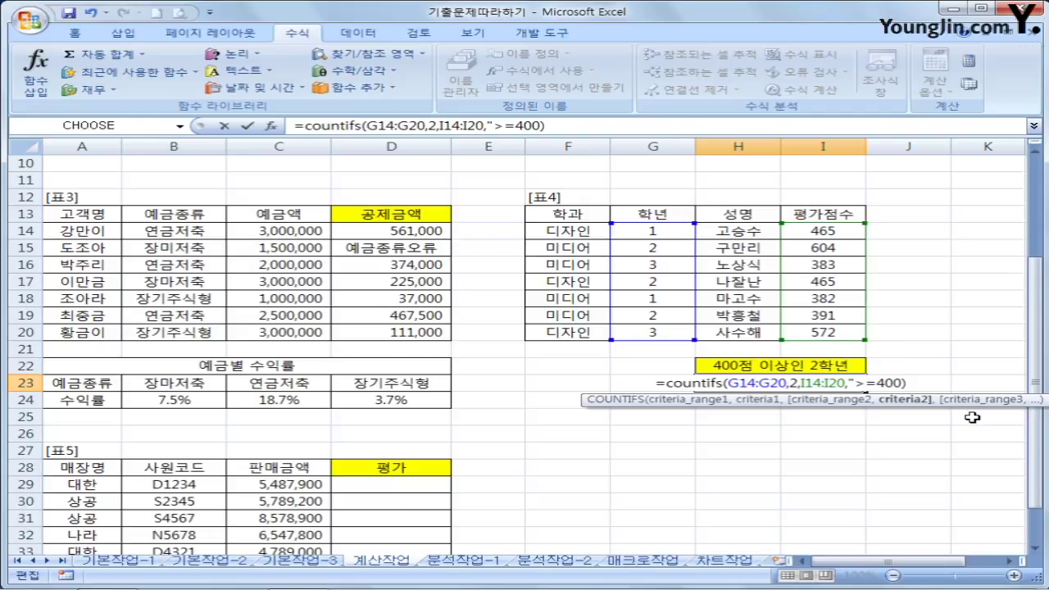
key(End)
key(Left)
text(")
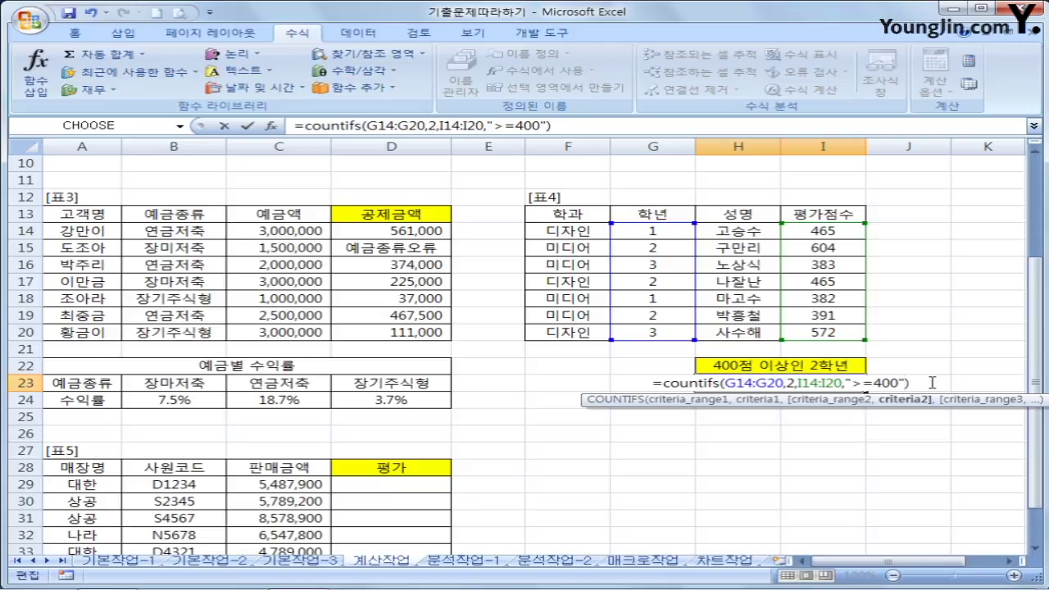
key(Return)
Step: Check the H23 count against the 학년 and 평가점수 values of the second-year students in rows 15, 17 and 19
click(844, 386)
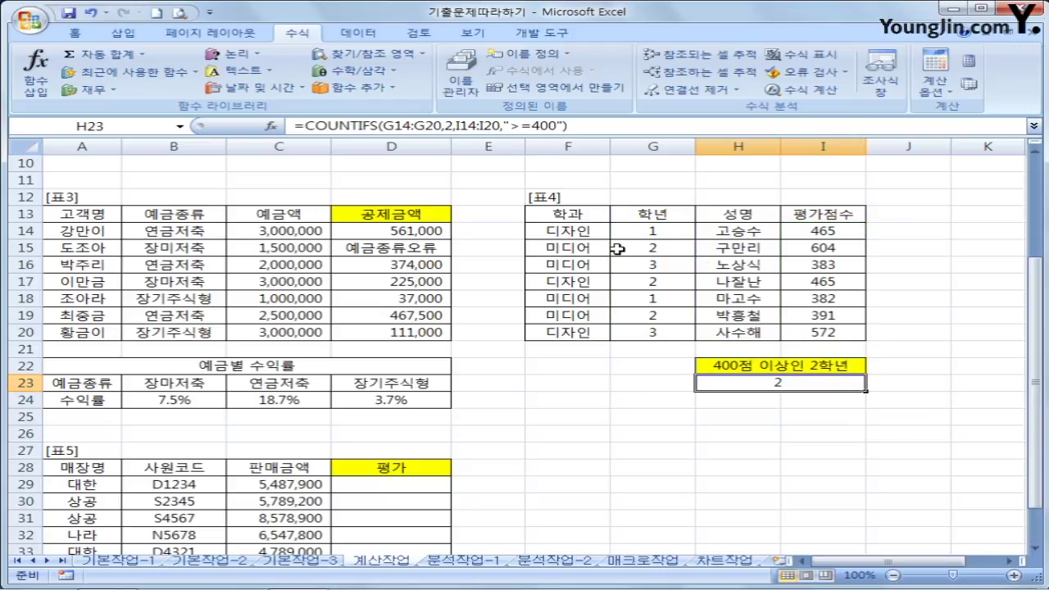
drag(620, 248, 796, 254)
drag(648, 280, 823, 280)
drag(639, 320, 822, 319)
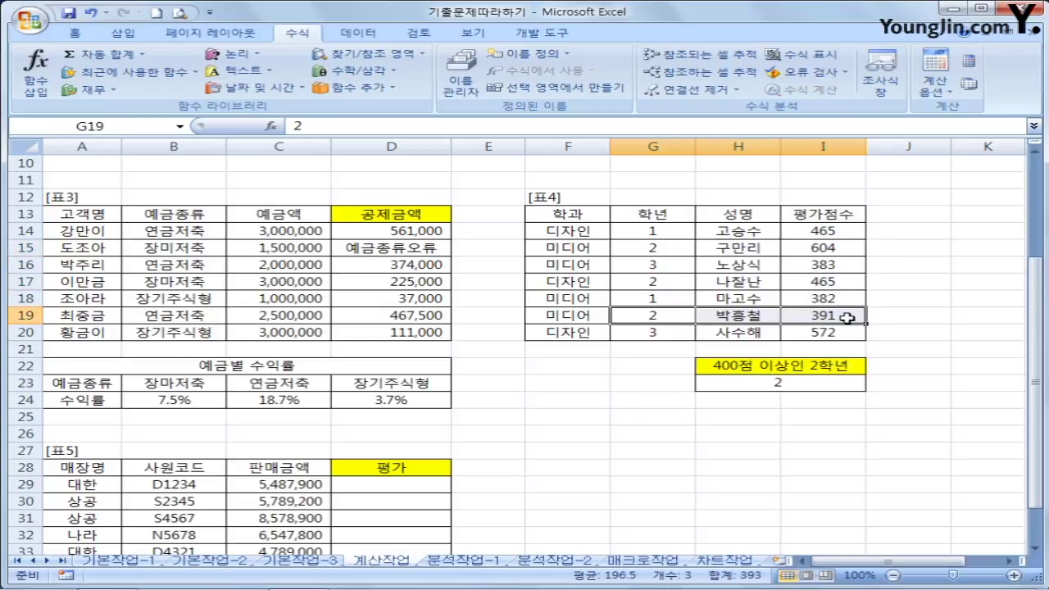
click(822, 318)
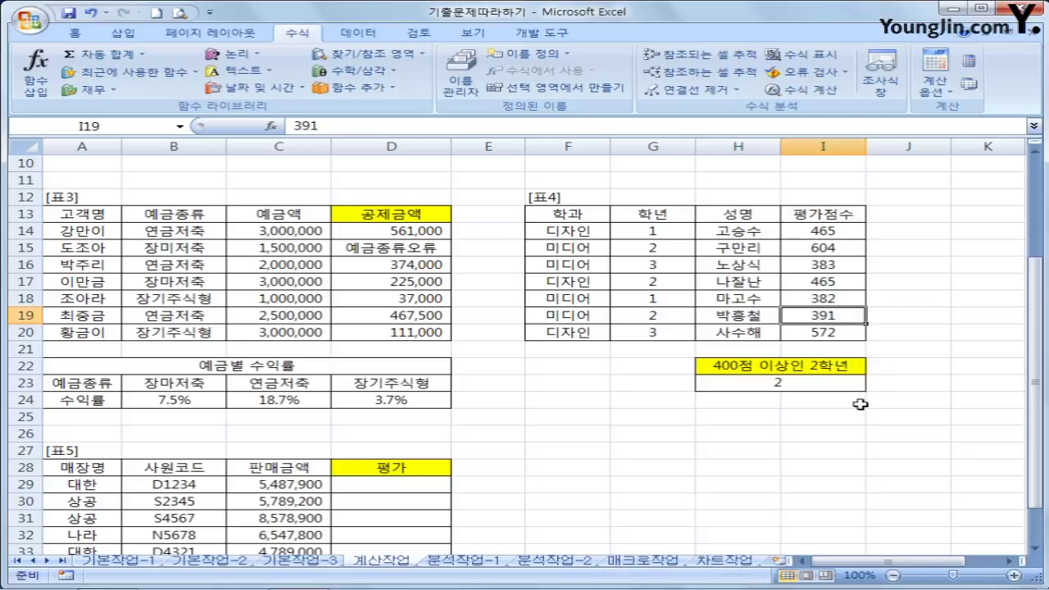
drag(648, 246, 823, 248)
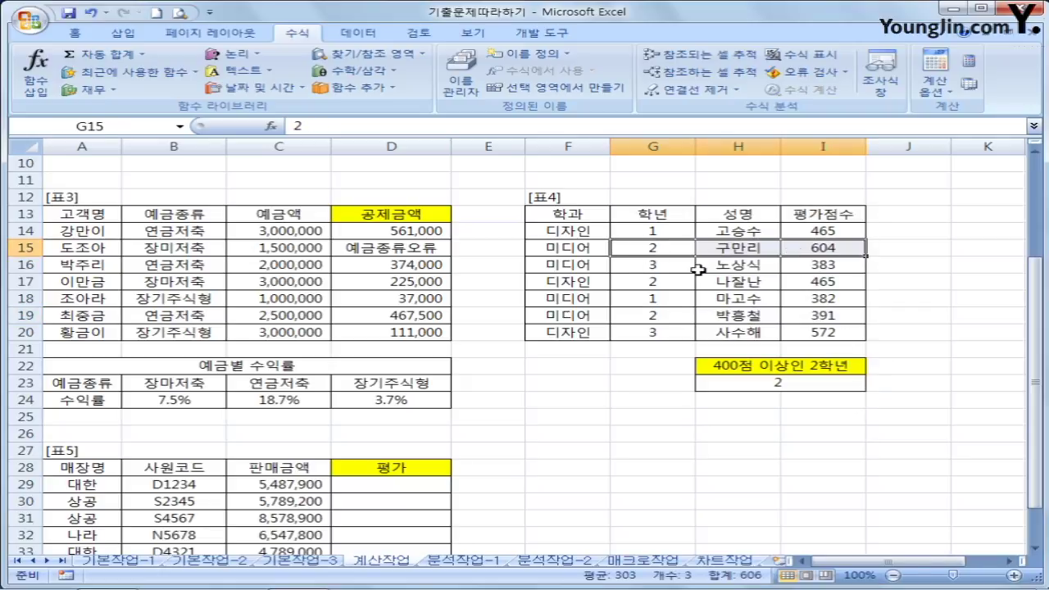
click(680, 282)
drag(680, 281, 817, 287)
click(776, 385)
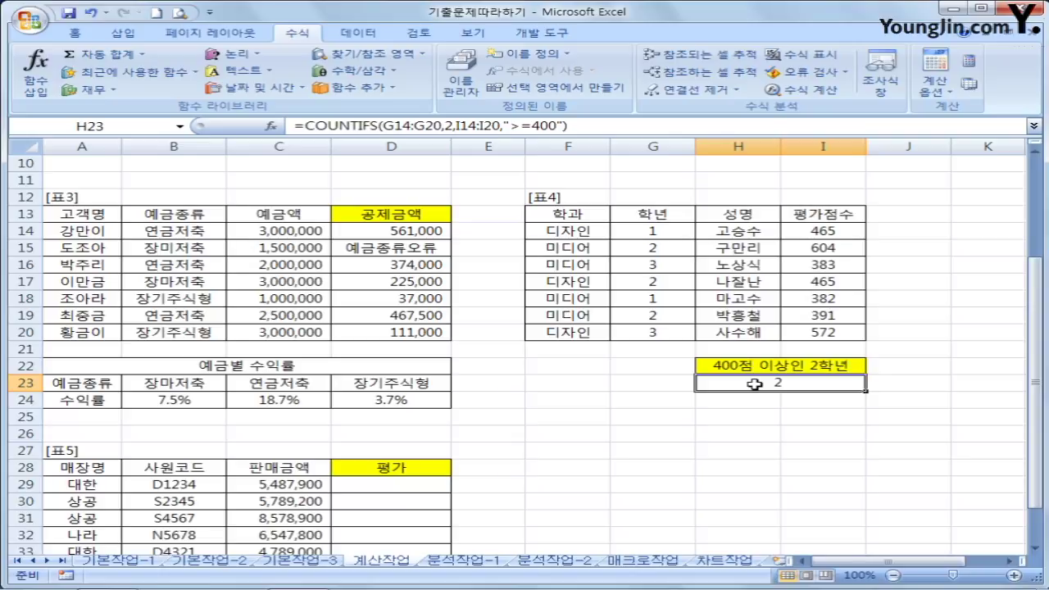
Step: Start an IF formula in D29 of the 평가 column with a nested RANK that takes C29 as its number
scroll(642, 398, down, 3)
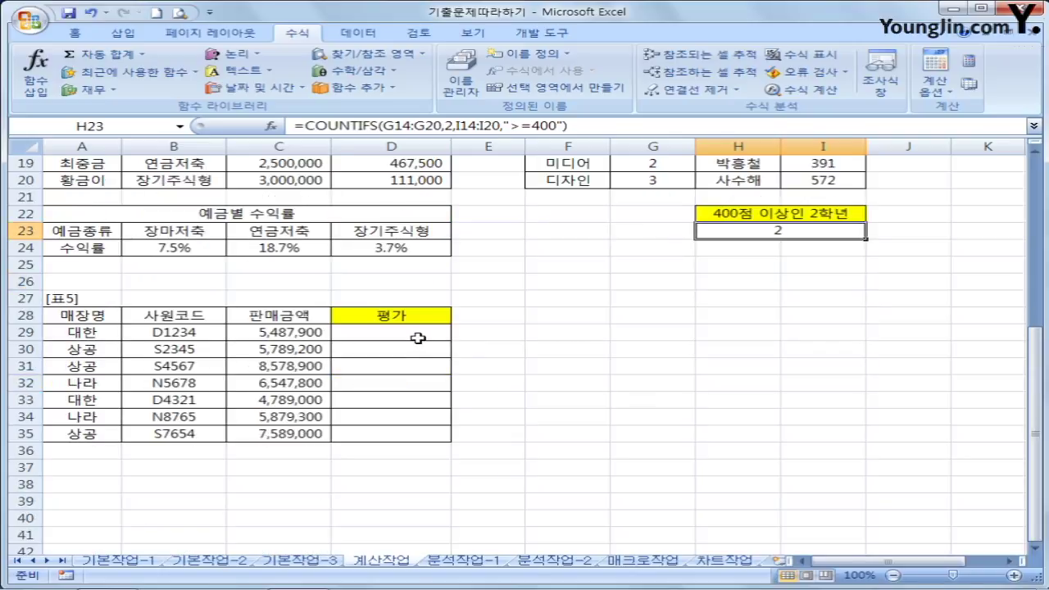
click(416, 336)
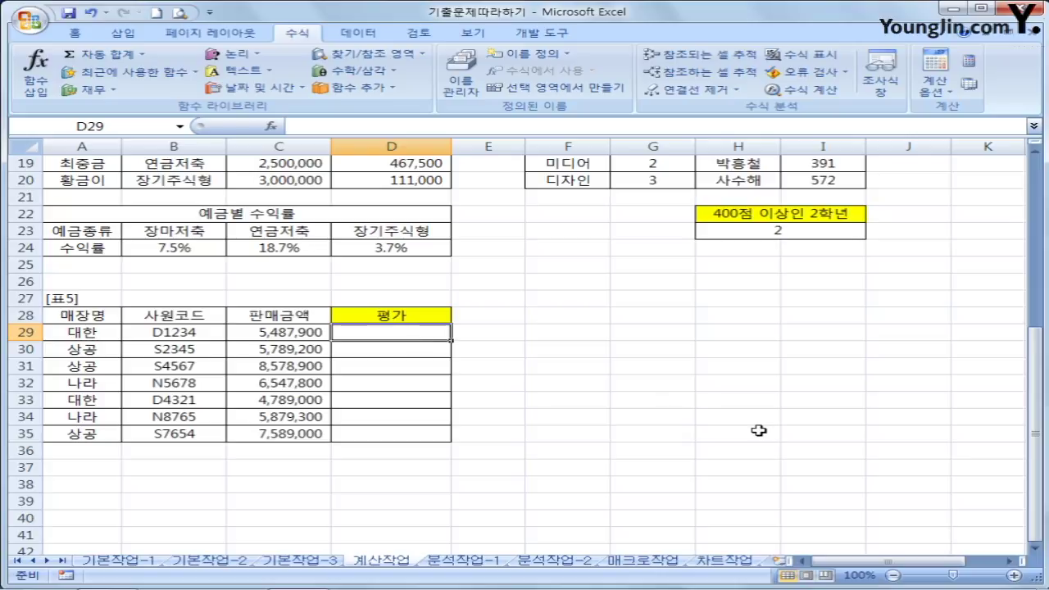
text(=if)
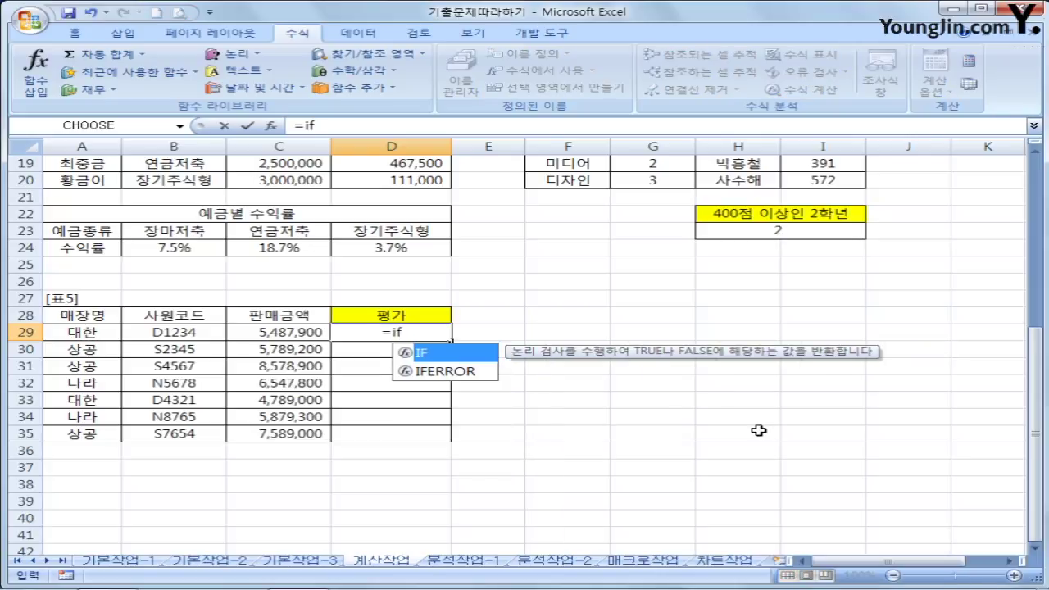
text((rank)
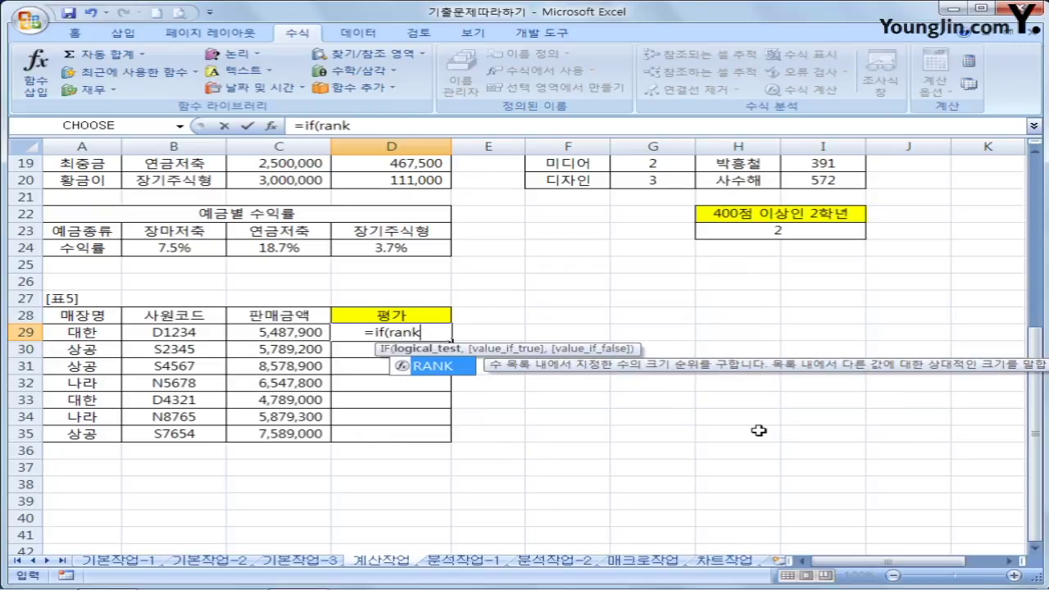
text(()
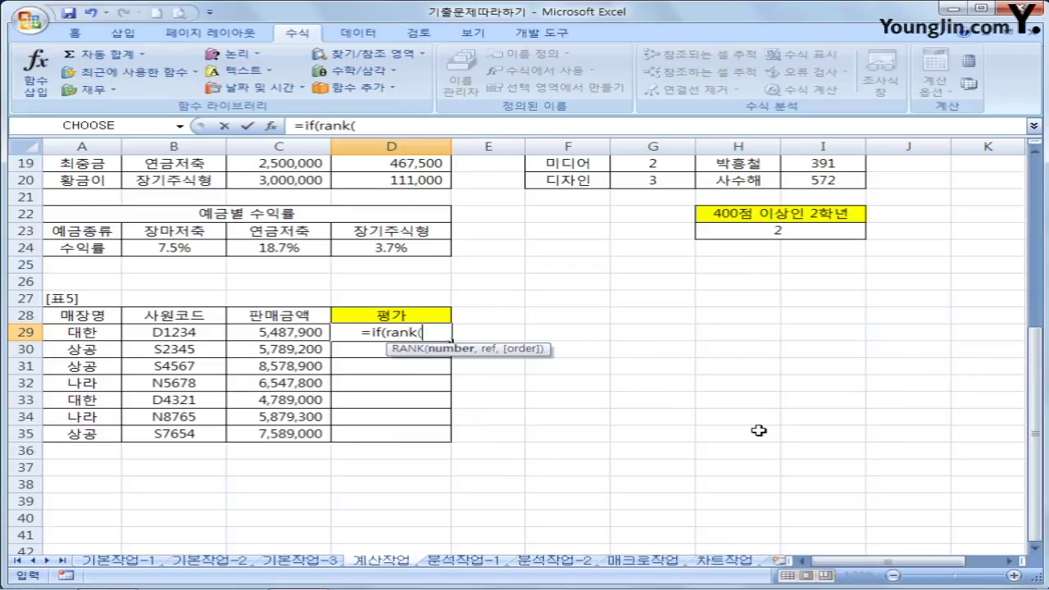
click(256, 332)
text(,)
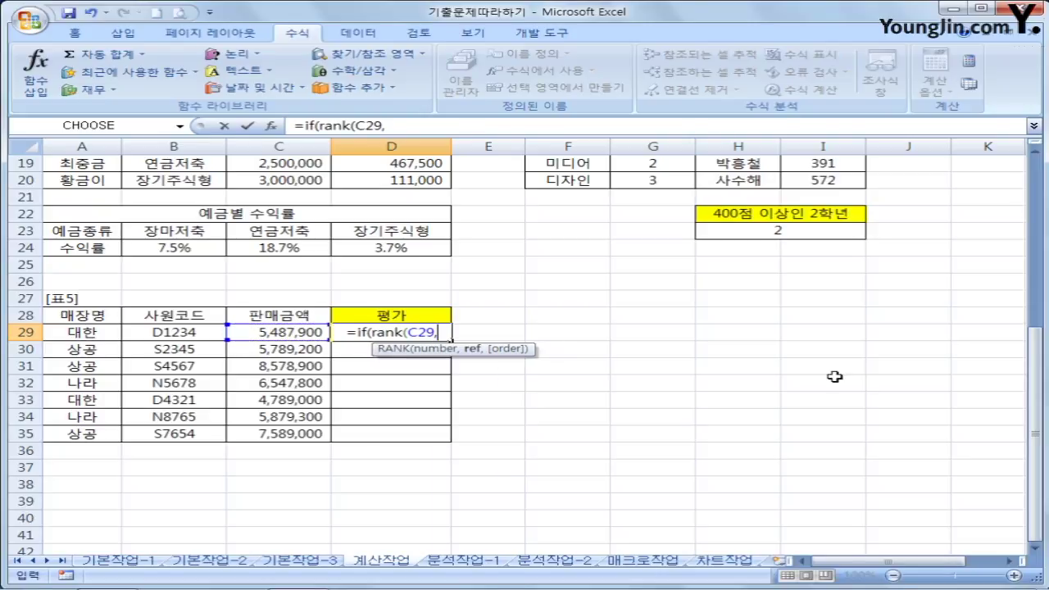
Step: Rank against the absolute range $C$29:$C$35 and complete the IF test as a rank of <=3
drag(292, 332, 282, 434)
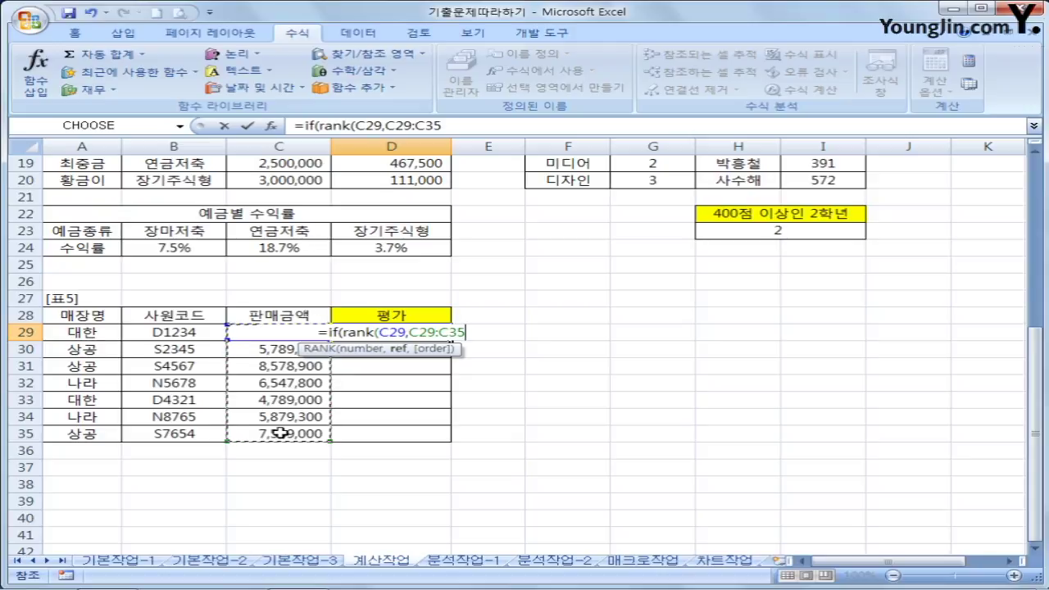
key(F4)
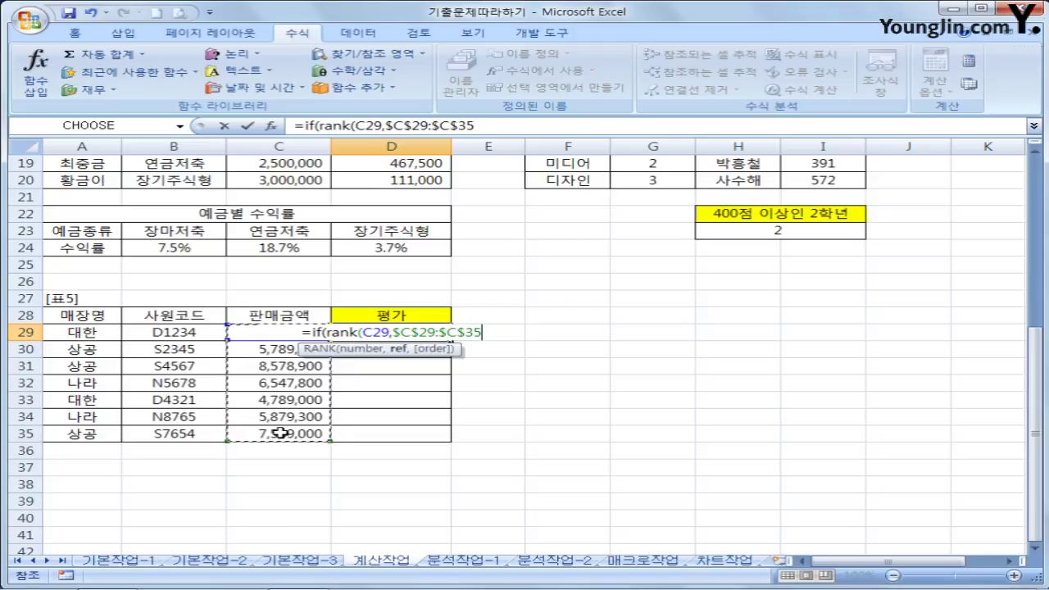
text())
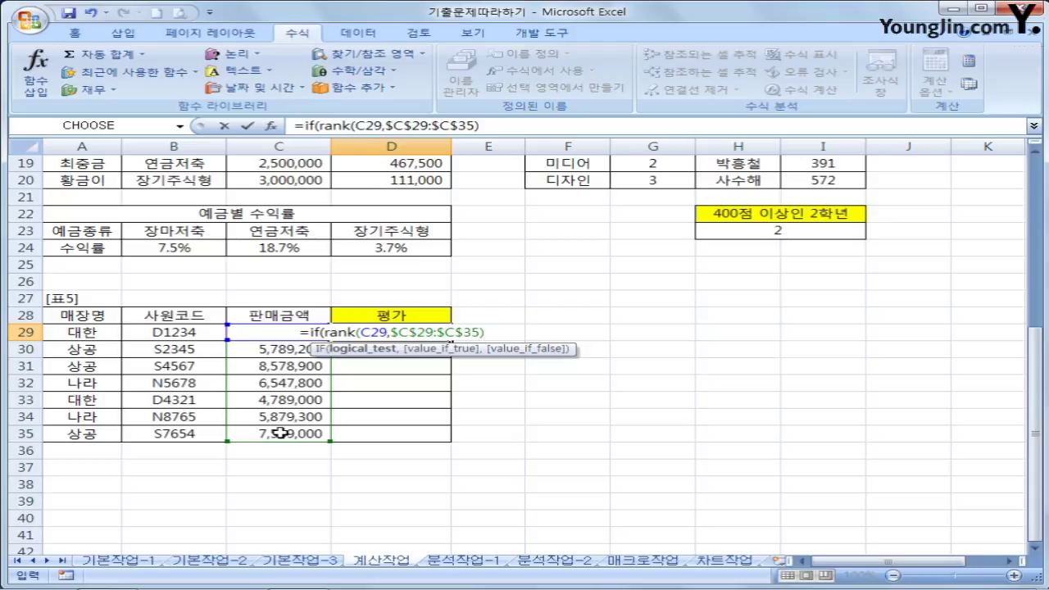
text(<)
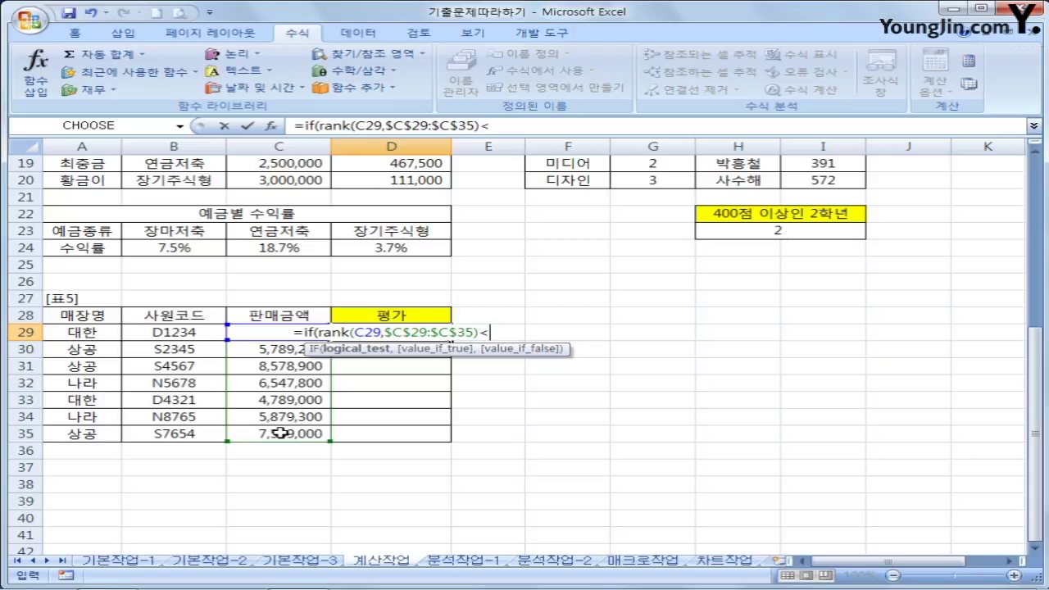
text(=3,)
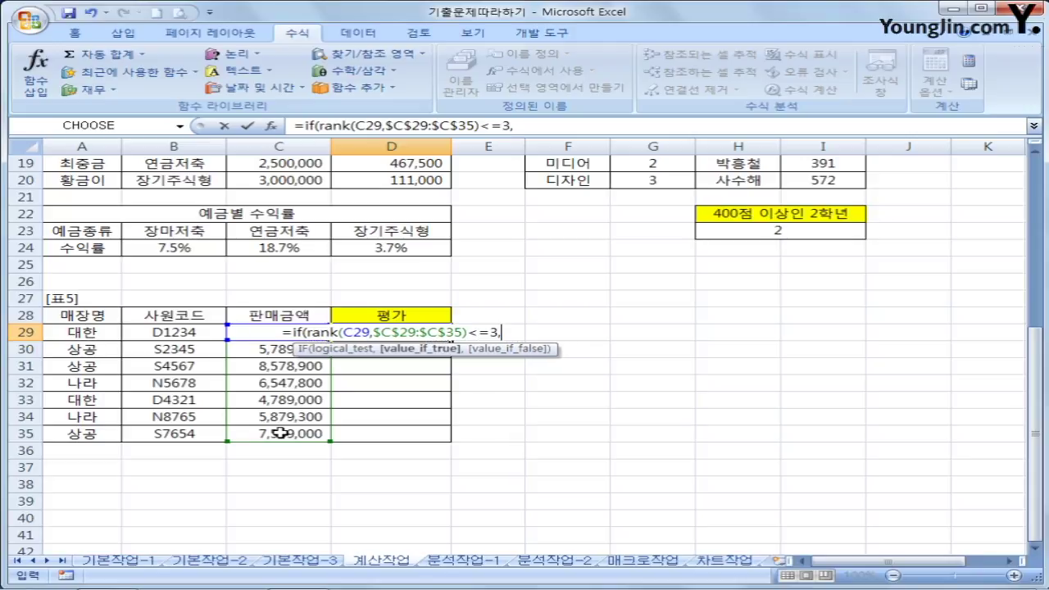
Step: Complete the D29 formula with "우수사원" if true and "" if false, and fill it down to D35
text(")
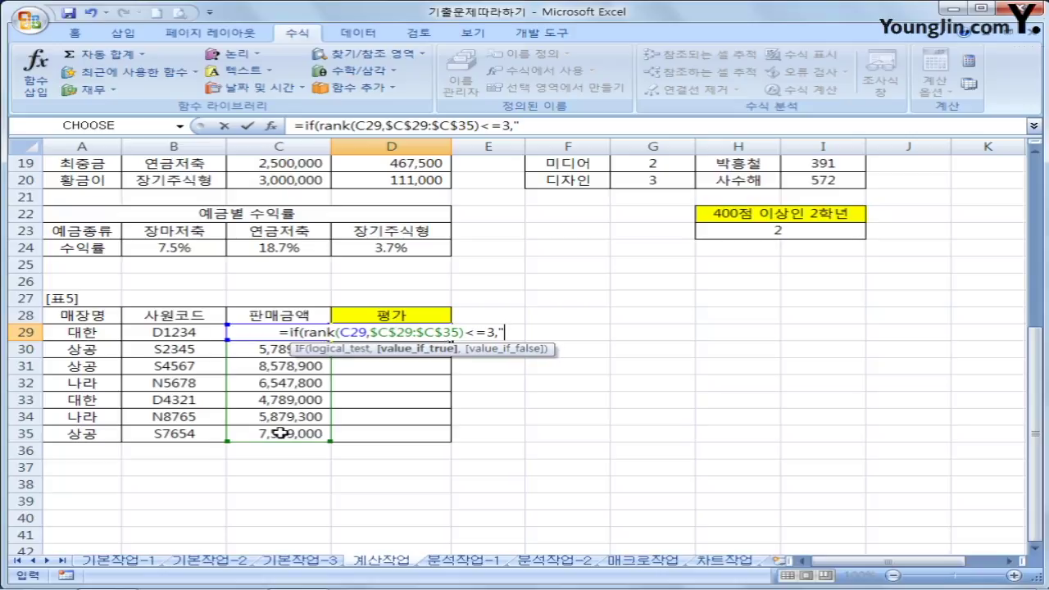
text(우수상원)
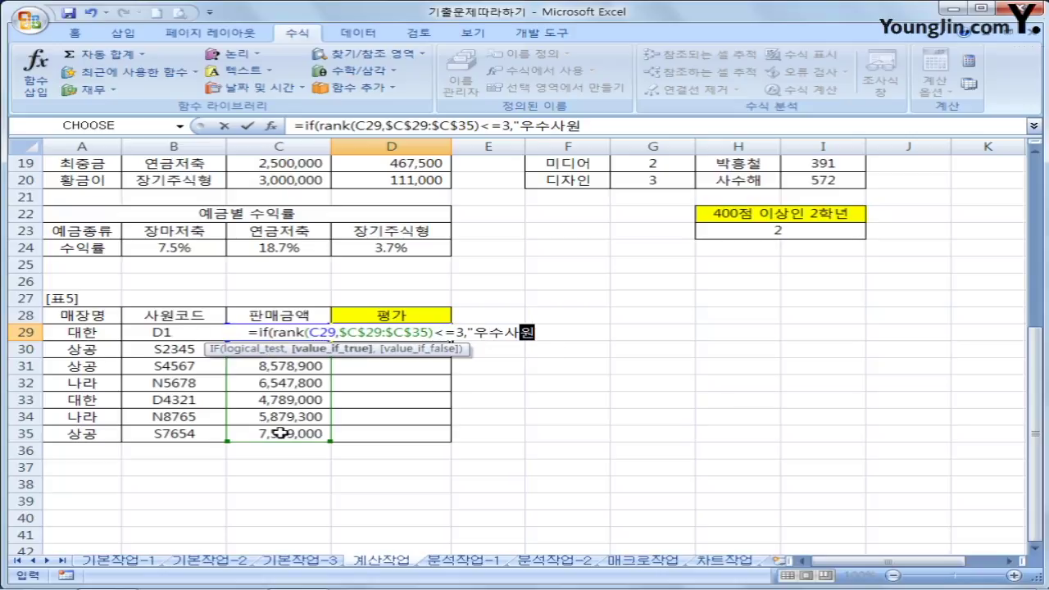
text(","")
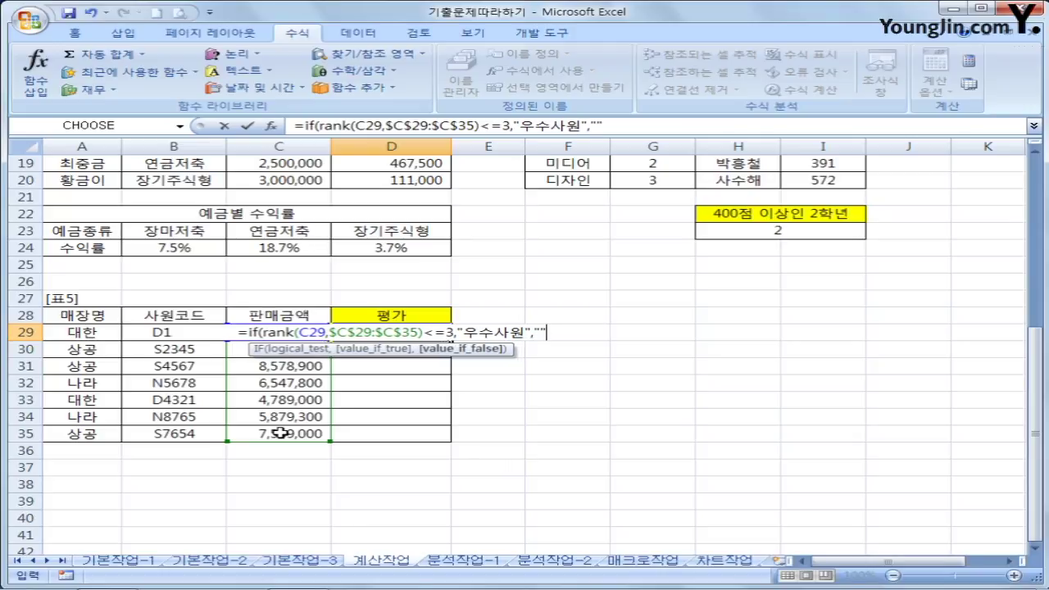
text())
key(Return)
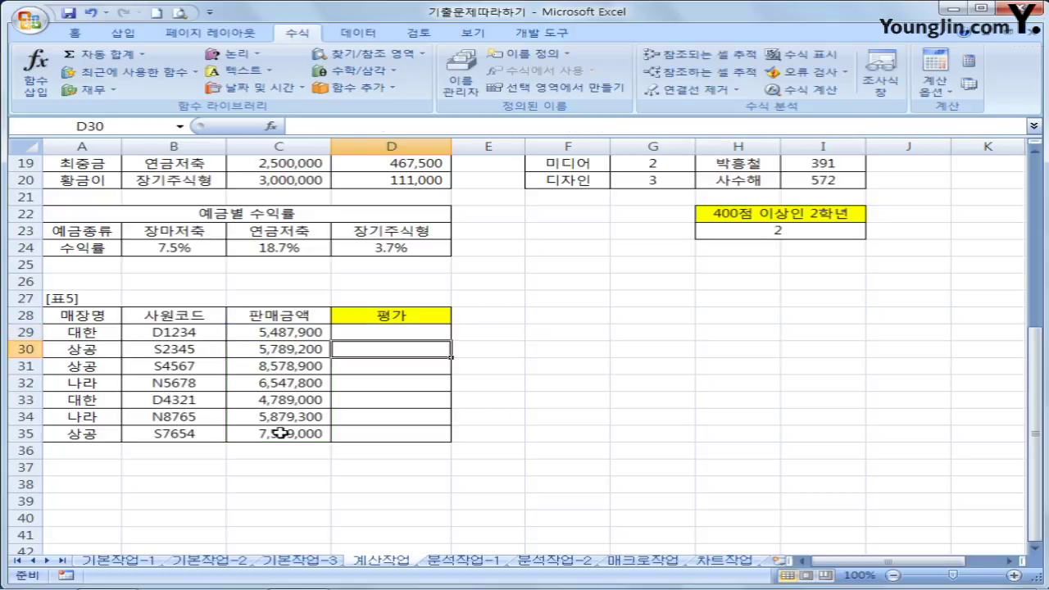
click(398, 332)
drag(449, 339, 455, 441)
click(425, 433)
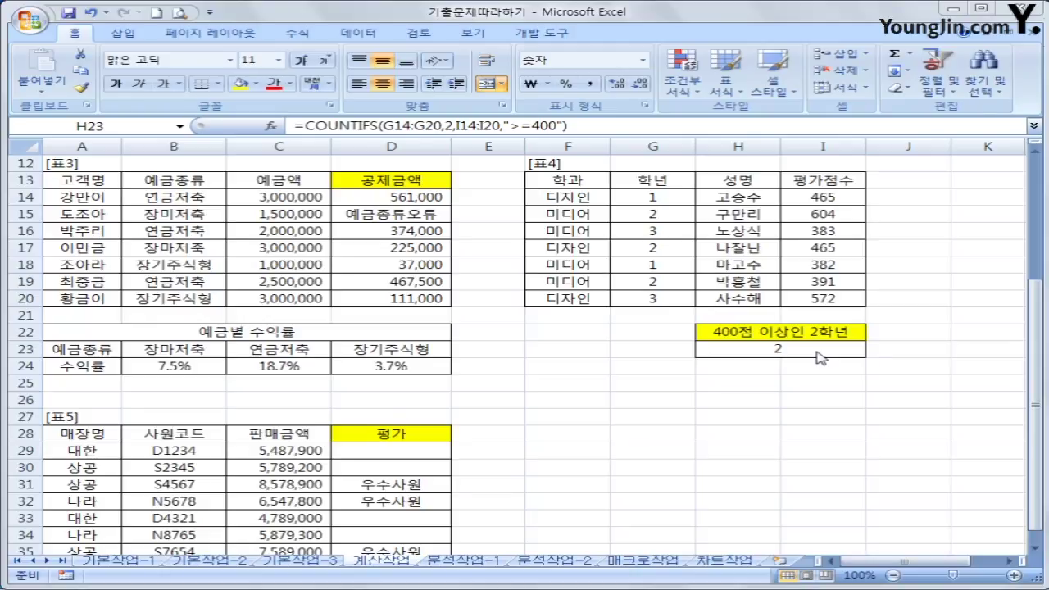
Step: Append &"명" to the COUNTIFS formula in H23 under 400점 이상인 2학년
click(817, 350)
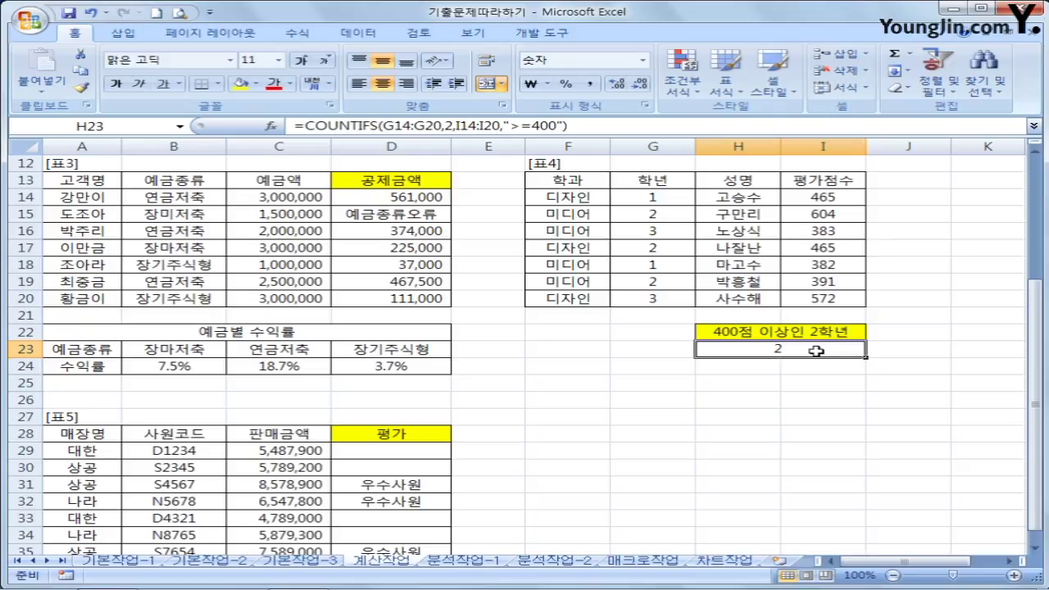
click(568, 127)
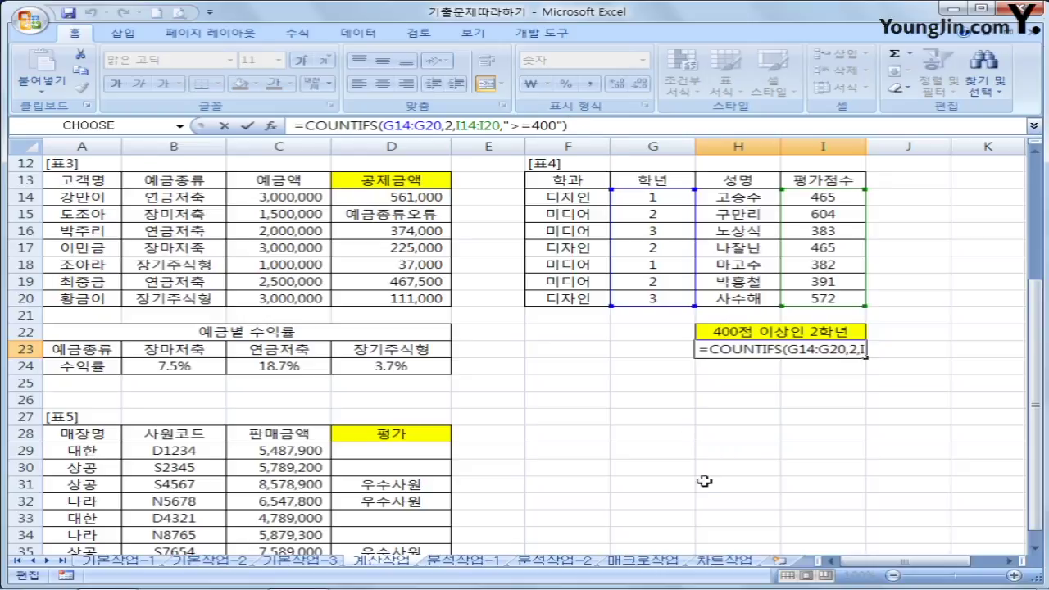
key(End)
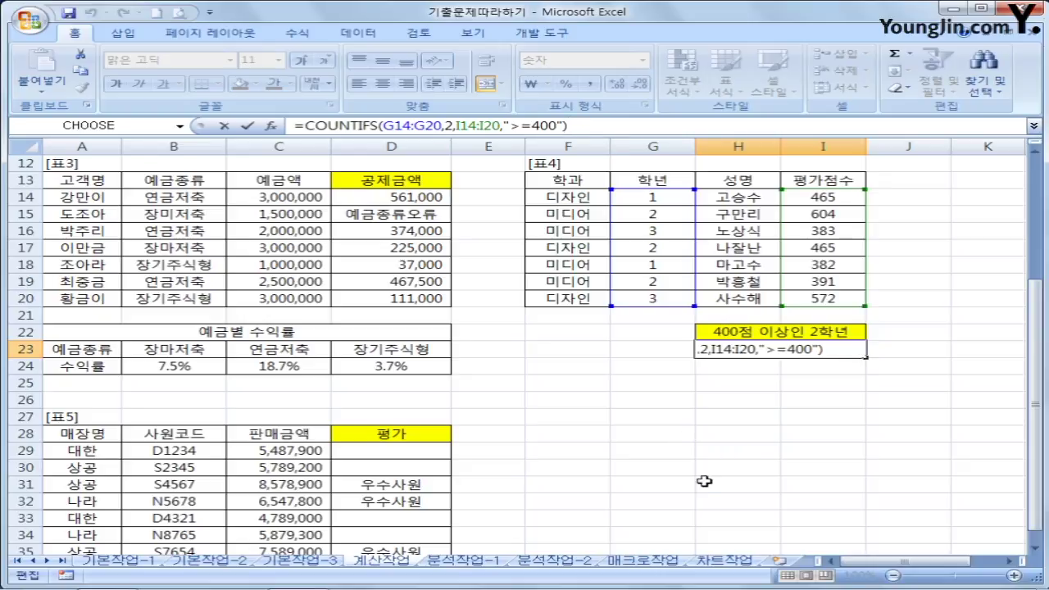
text(&)
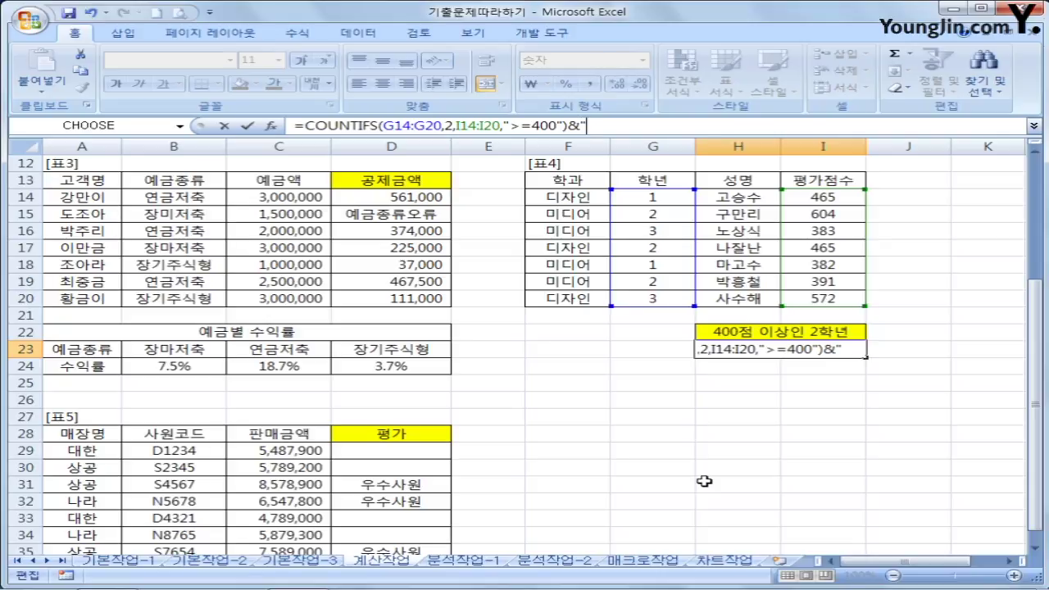
text("명")
key(Return)
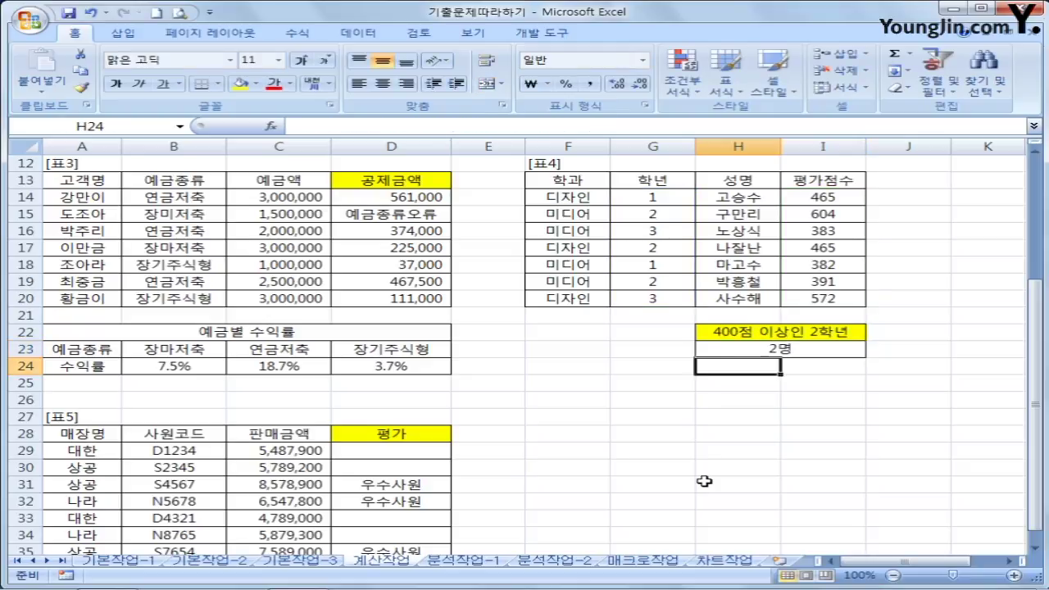
click(800, 352)
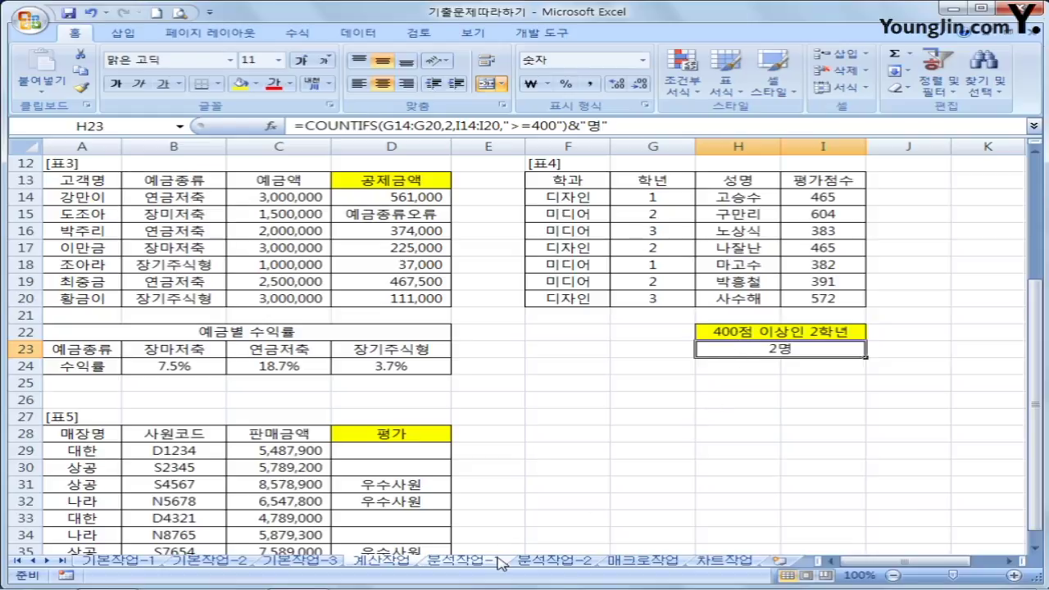
Step: On the 분석작업-1 sheet, define the name 환율 for cell C13
click(464, 560)
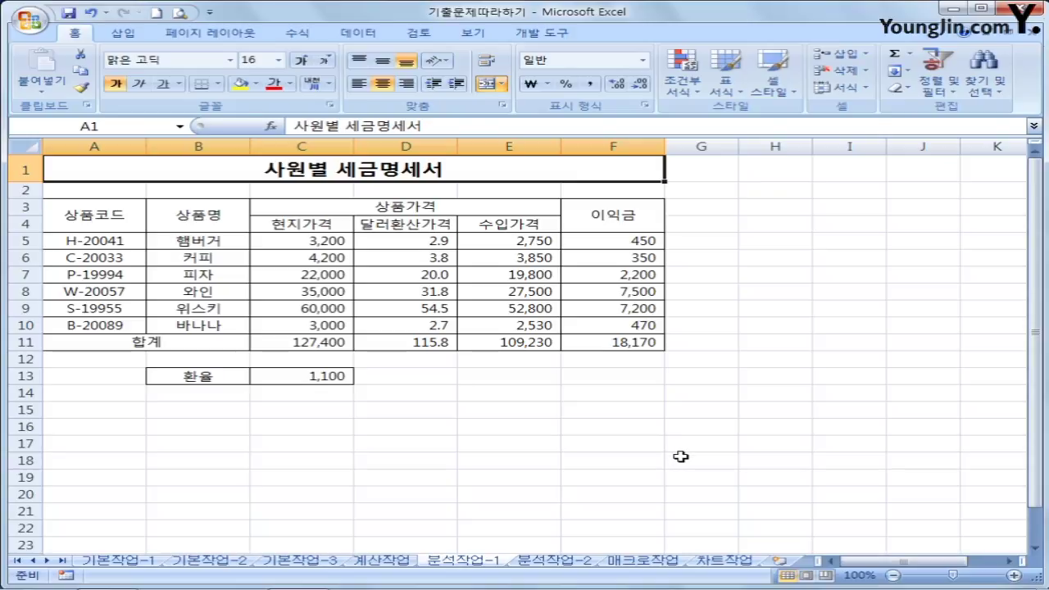
click(318, 376)
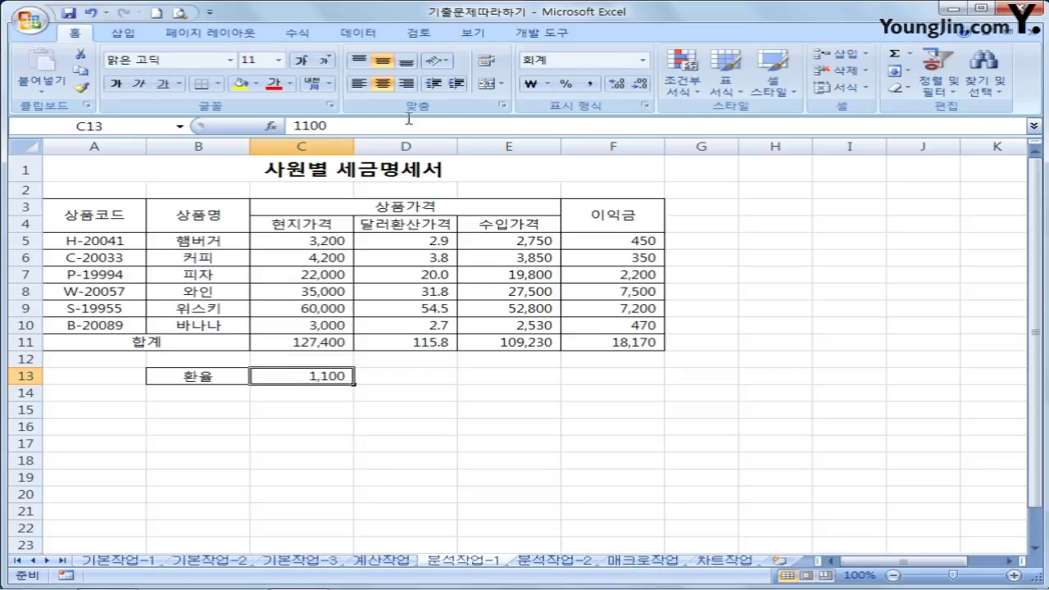
click(107, 126)
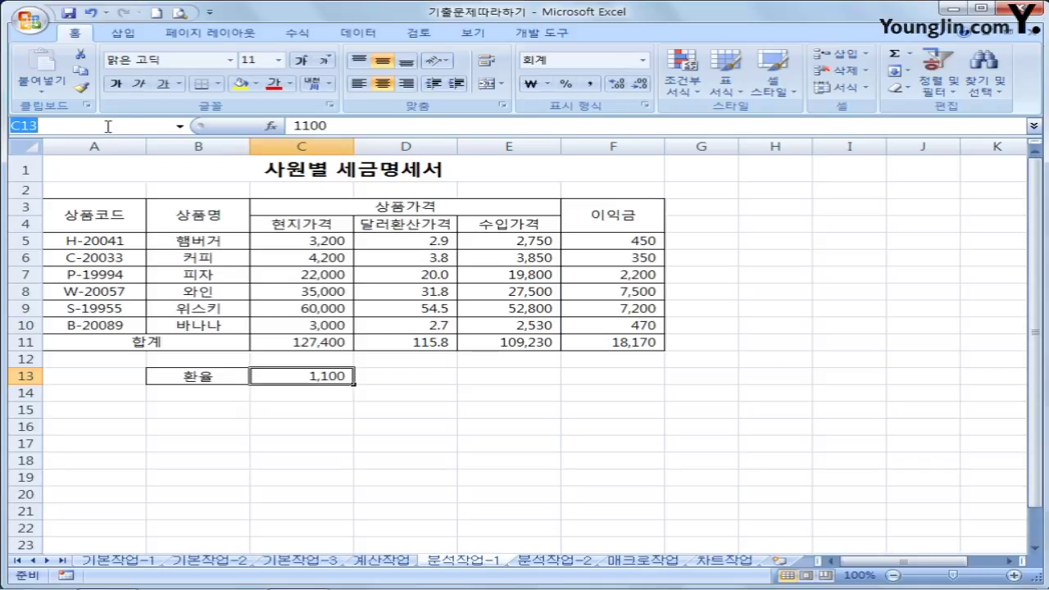
text(환율)
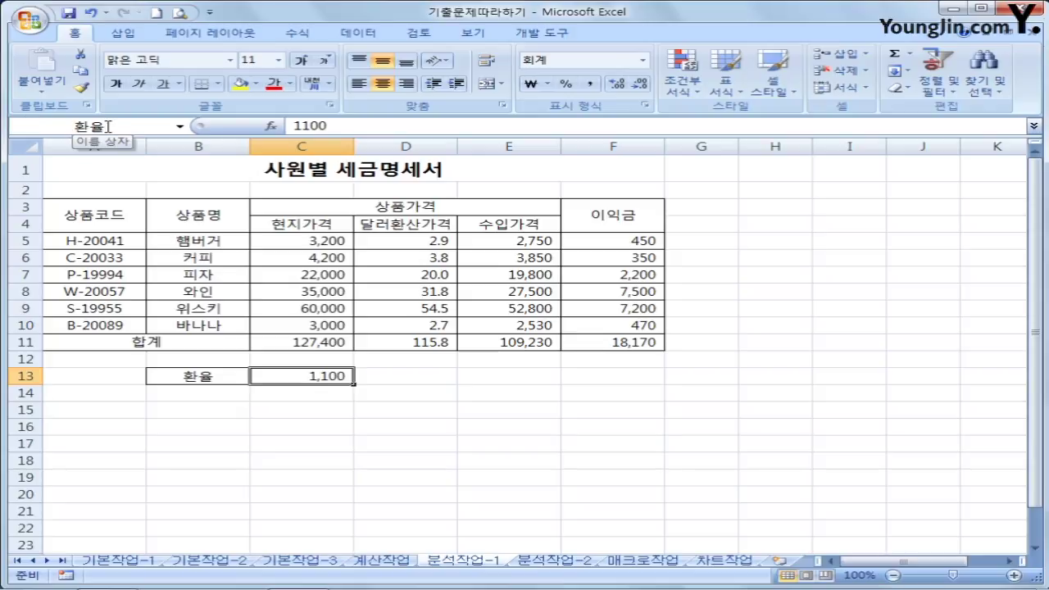
Step: Define the name 이익금합계 for the total in F11, and check the names assigned to C13 and F11
click(608, 345)
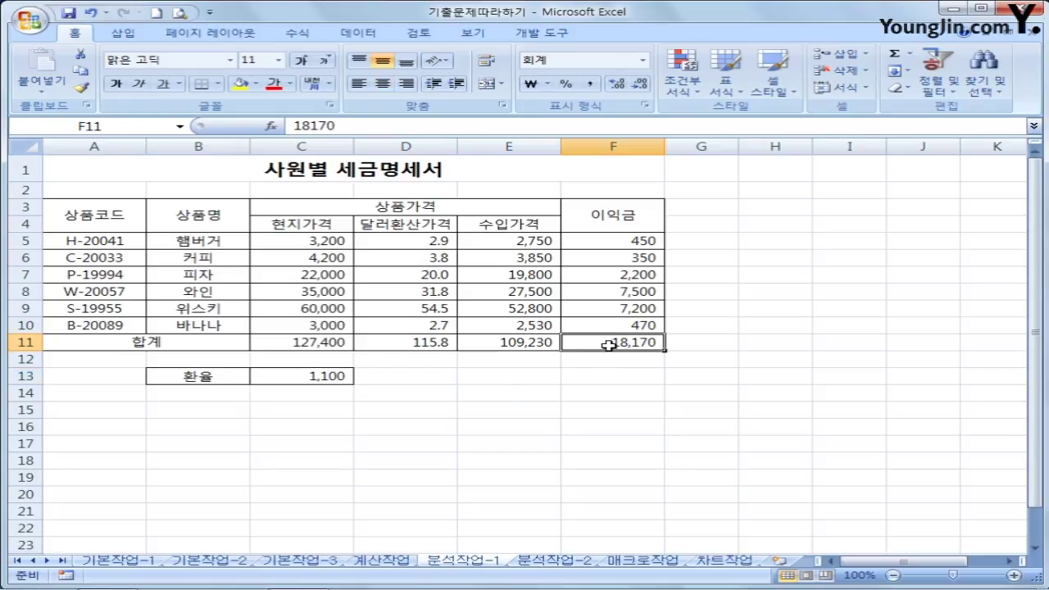
click(106, 124)
text(이)
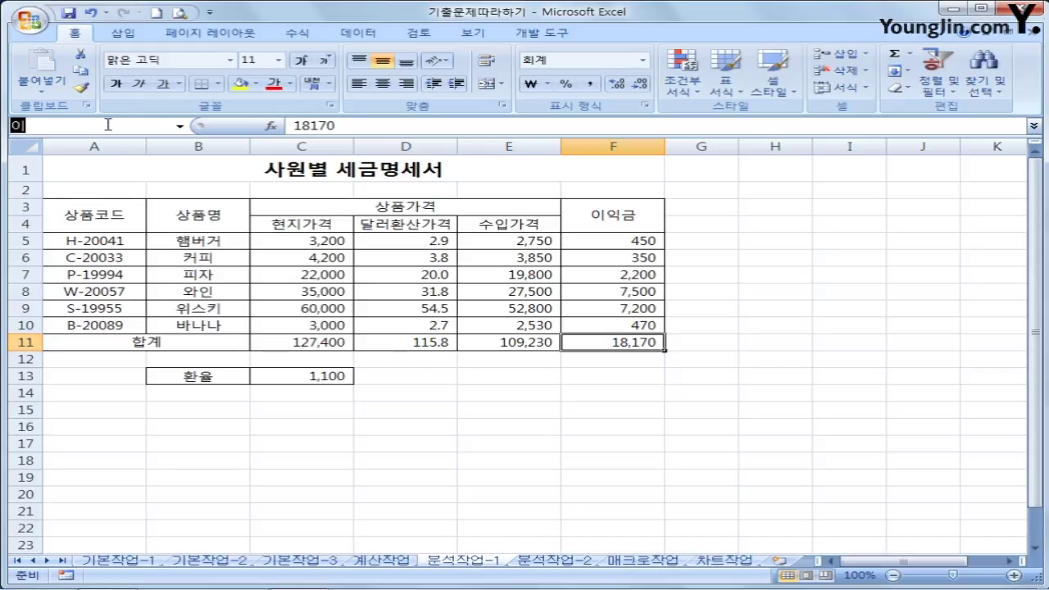
text(익금합계)
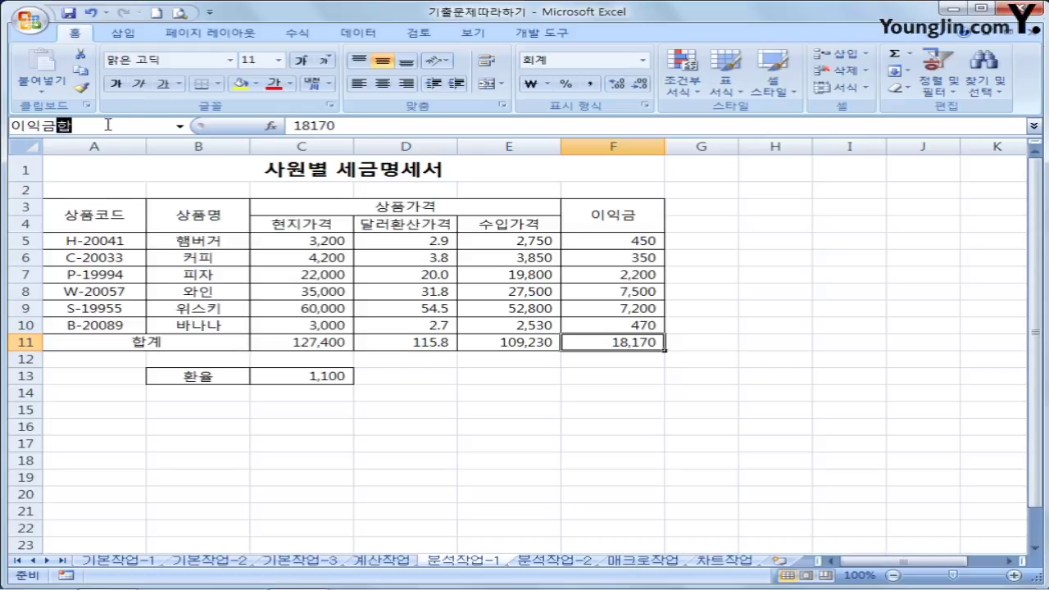
key(Return)
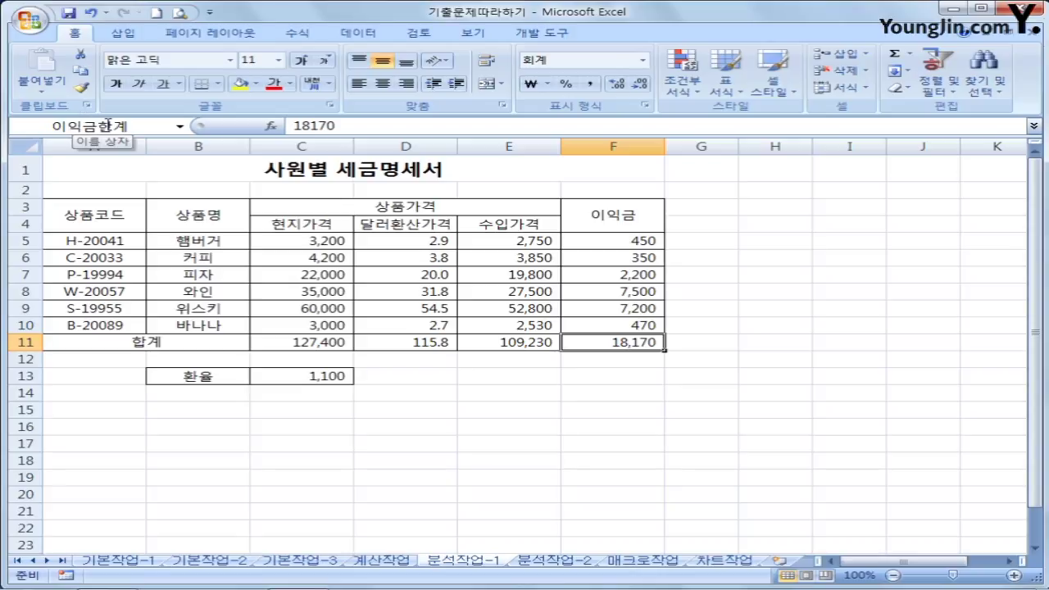
click(307, 375)
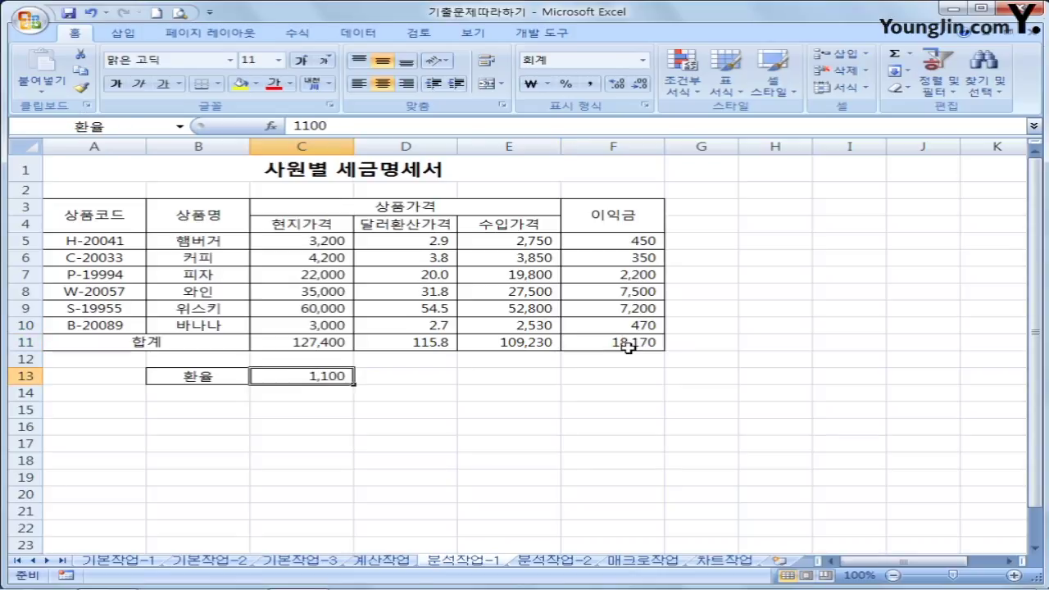
click(622, 345)
click(344, 377)
click(590, 342)
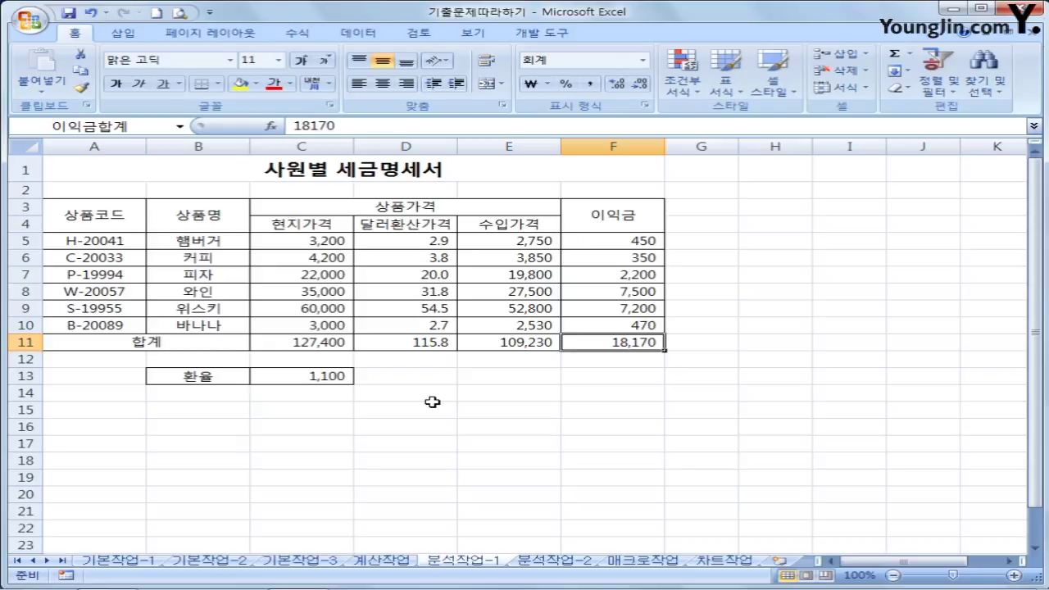
Step: Create a scenario named 환율인상 with $C$13 as the changing cell and a 환율 value of 1200
click(358, 33)
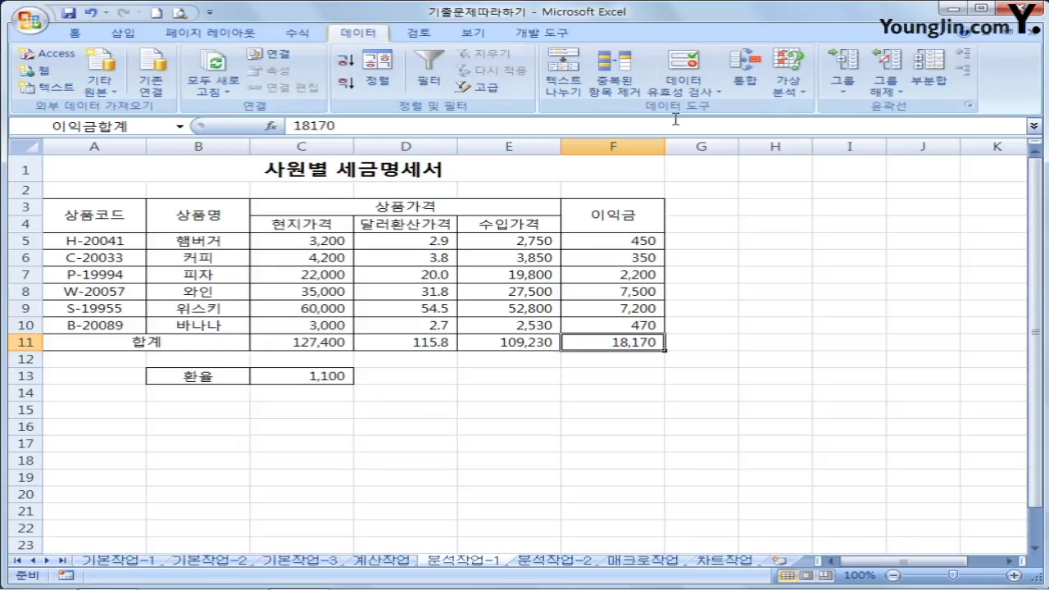
click(785, 89)
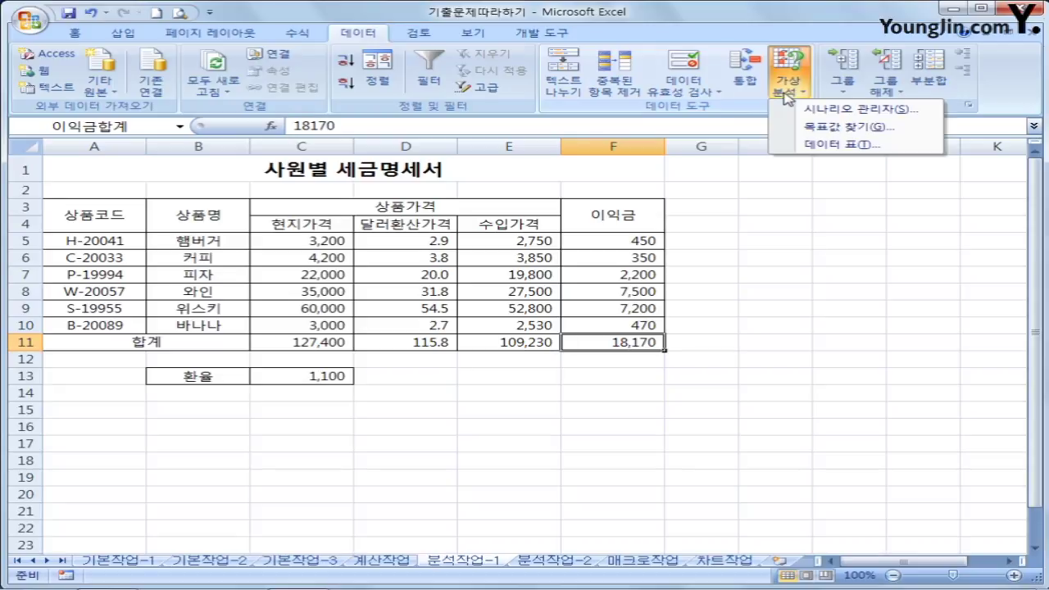
click(838, 111)
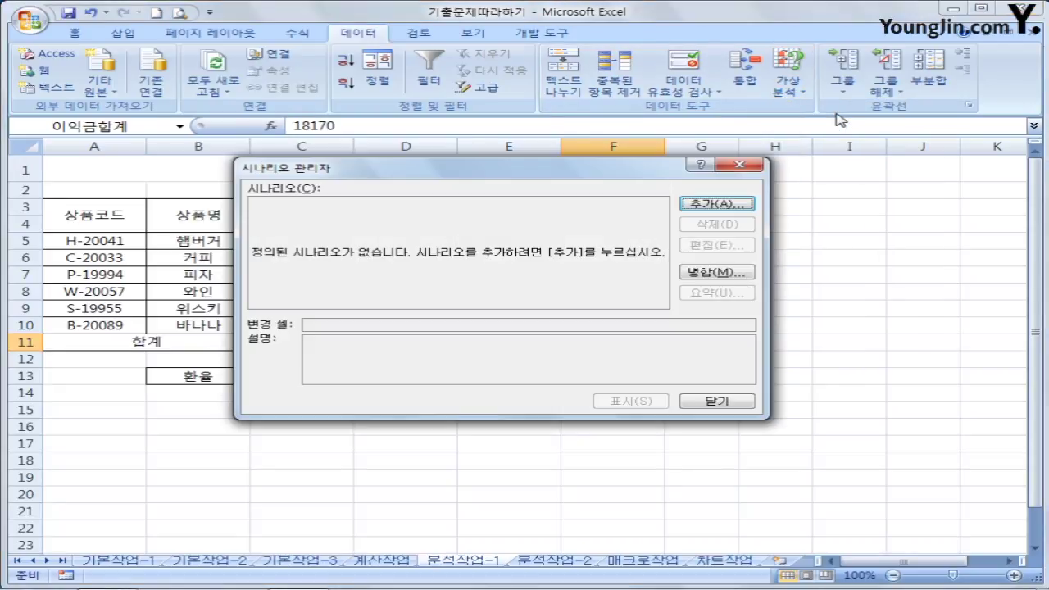
click(706, 205)
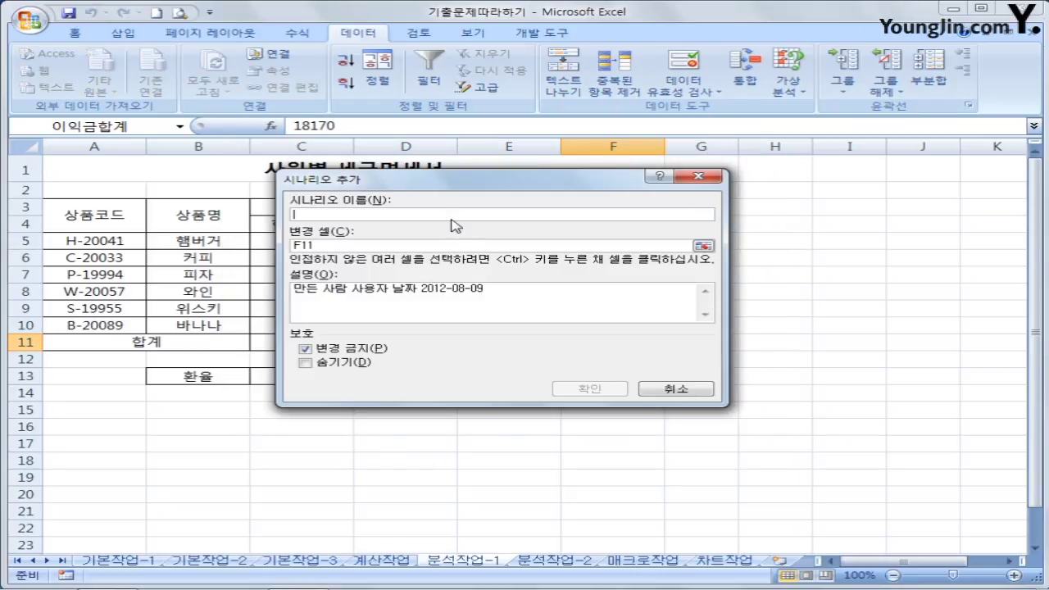
text(환율셀)
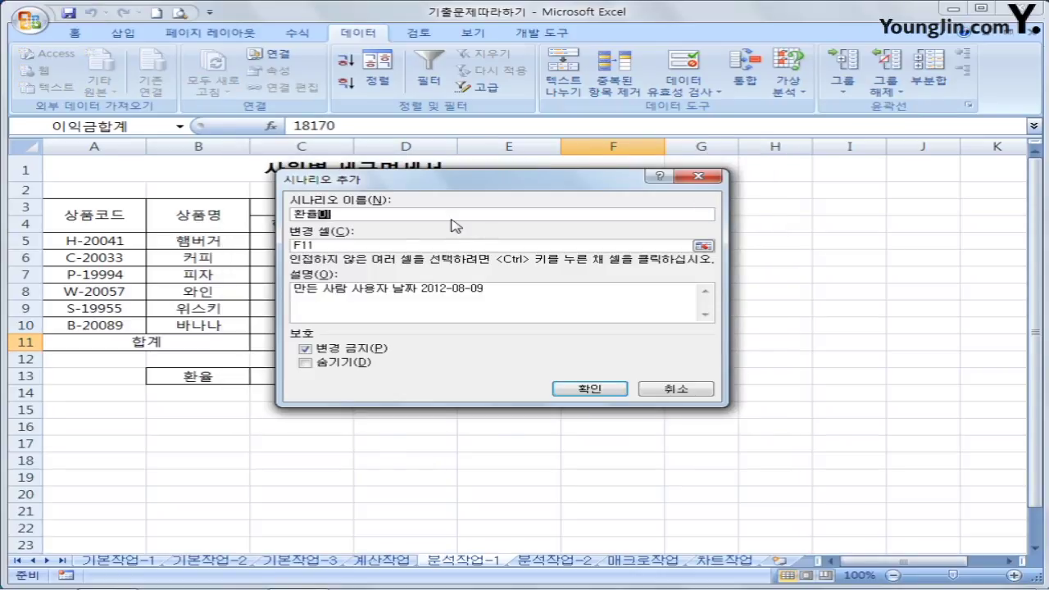
key(BackSpace)
text(인상)
key(Tab)
click(267, 376)
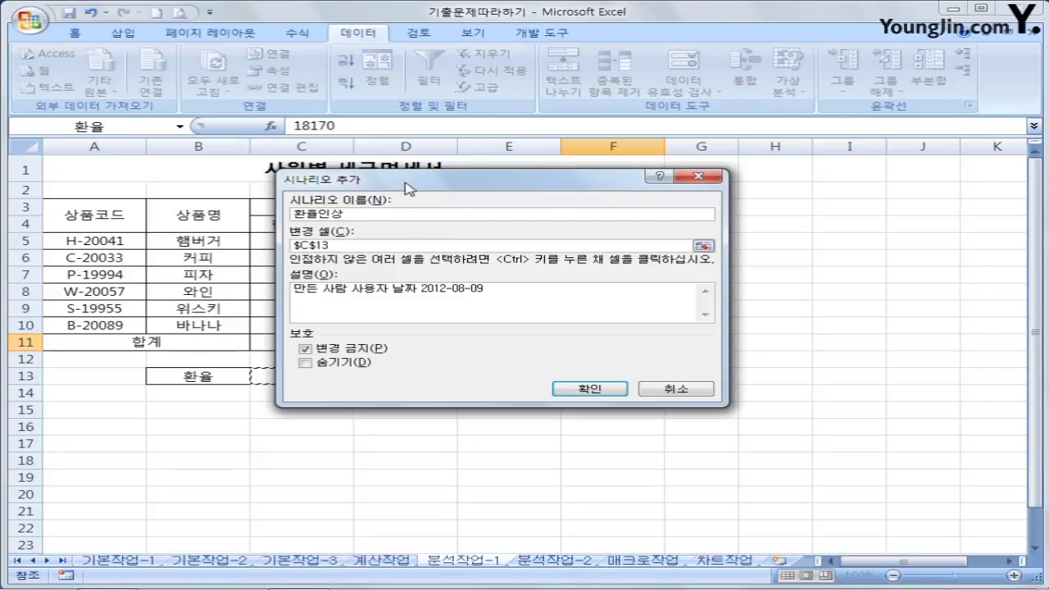
drag(409, 188, 642, 179)
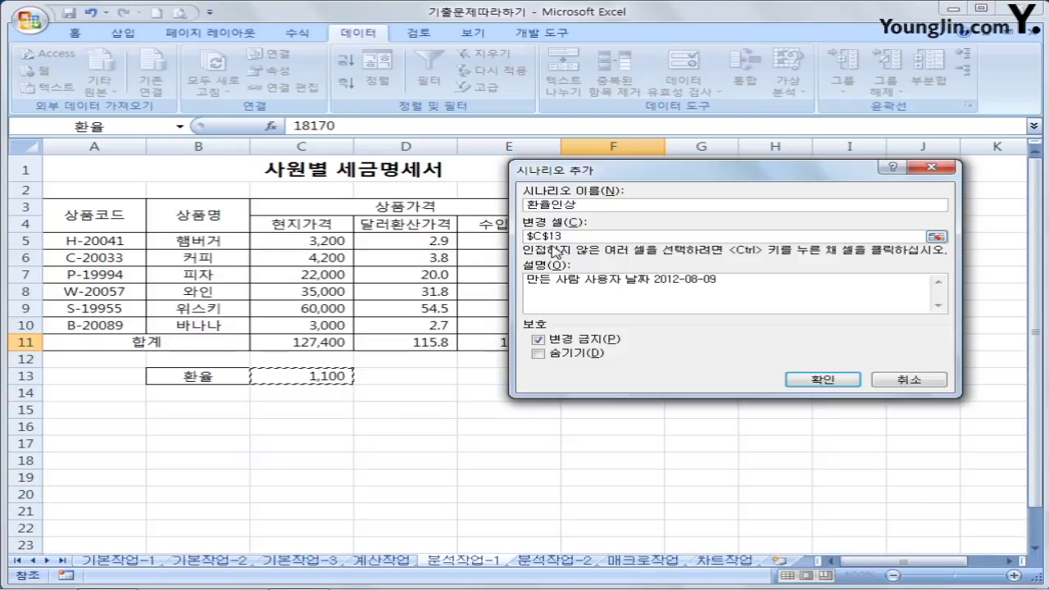
click(791, 377)
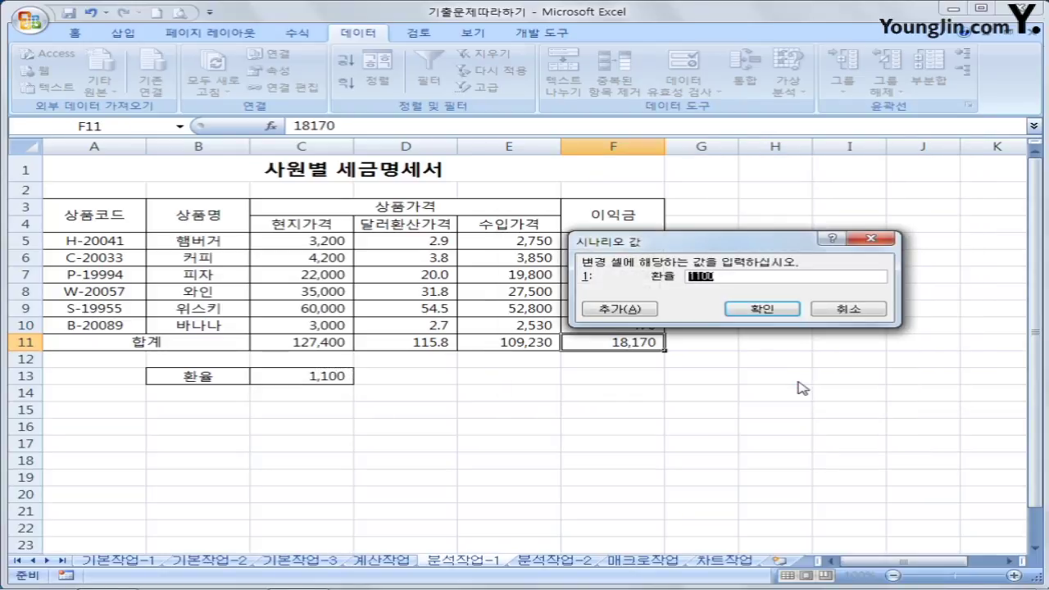
text(1200)
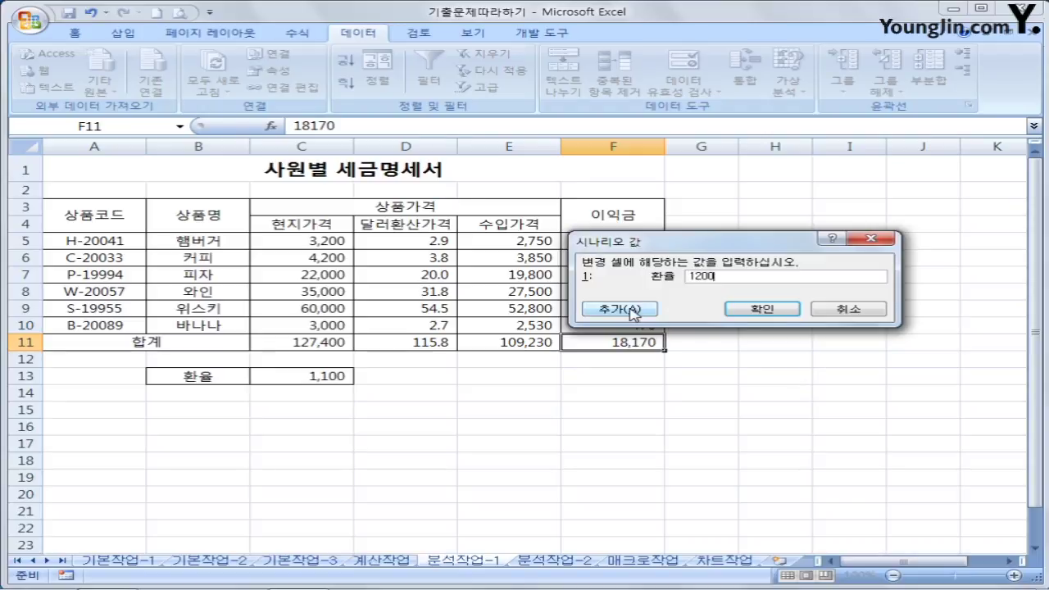
Step: Add a second scenario named 환율인하 for changing cell C13 with a 환율 value of 1000
click(624, 309)
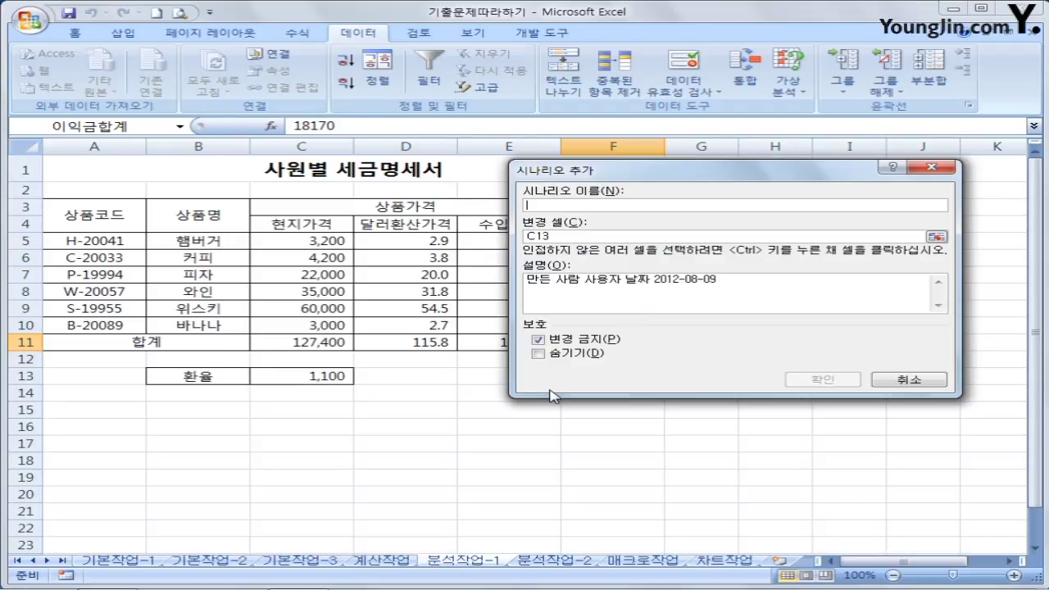
text(환율)
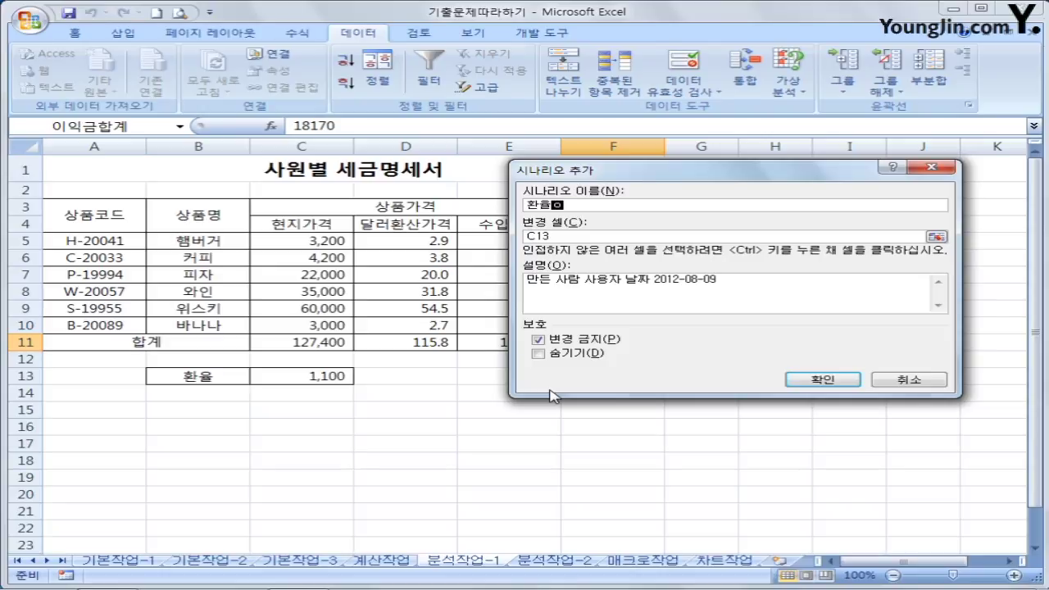
text(인하)
click(822, 380)
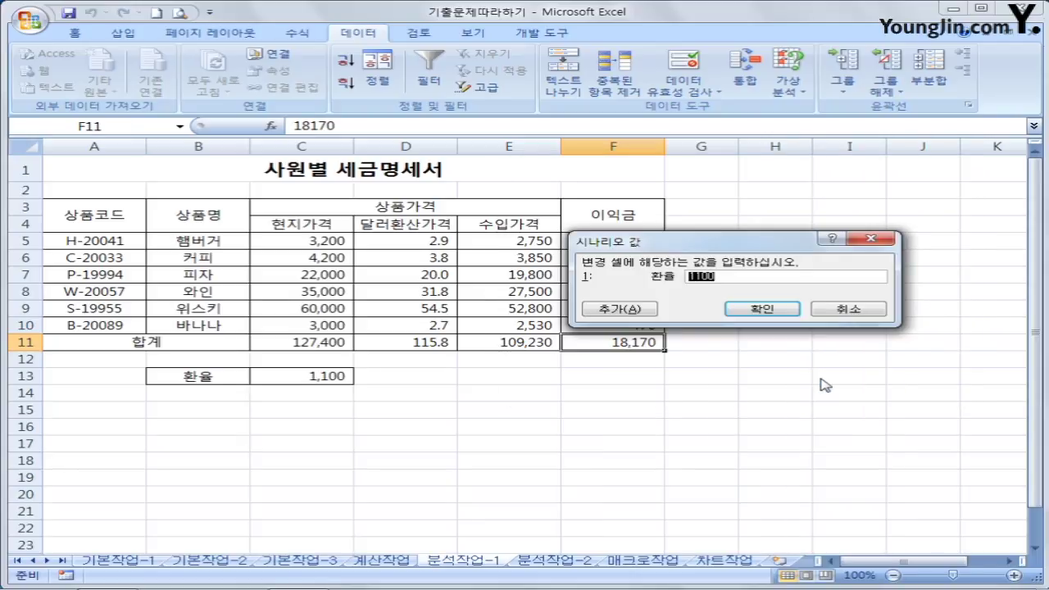
text(1000)
click(766, 309)
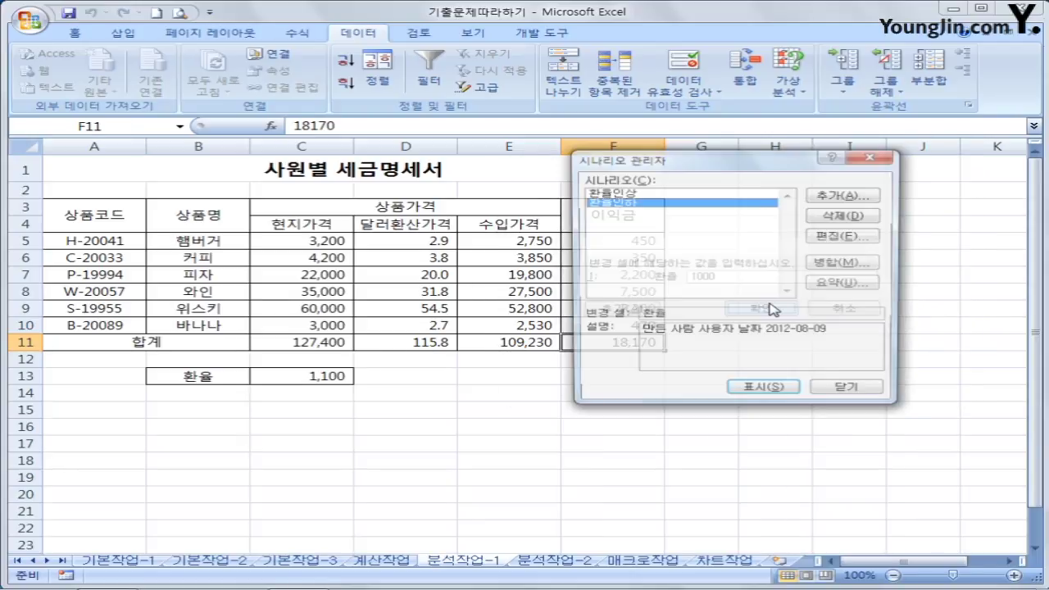
Step: Generate a 시나리오 요약 report of the scenarios with $F$11 as the result cell
drag(665, 160, 547, 150)
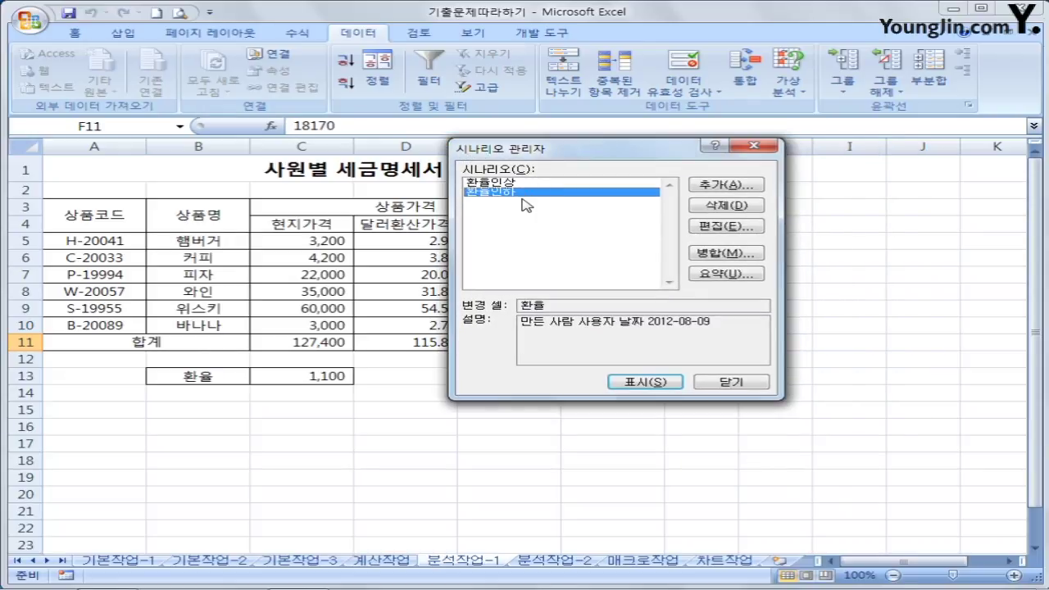
click(746, 275)
drag(638, 215, 828, 220)
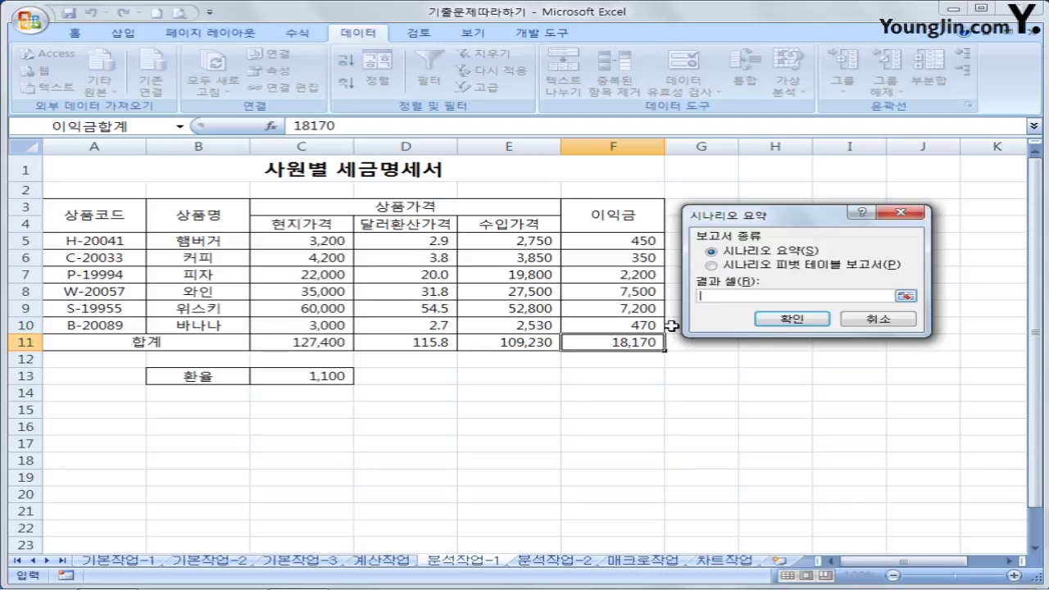
click(637, 343)
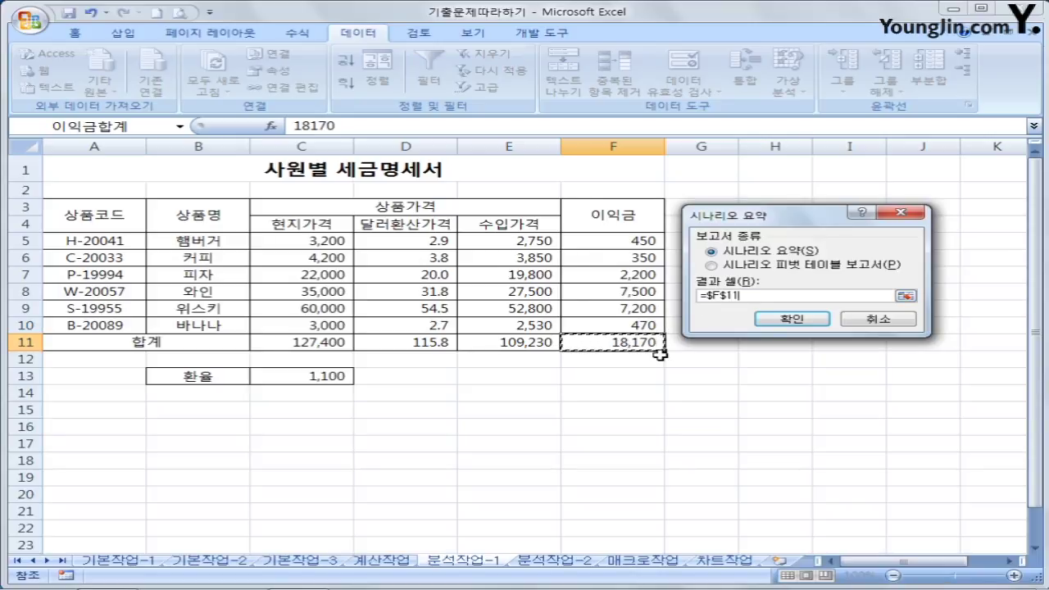
click(803, 320)
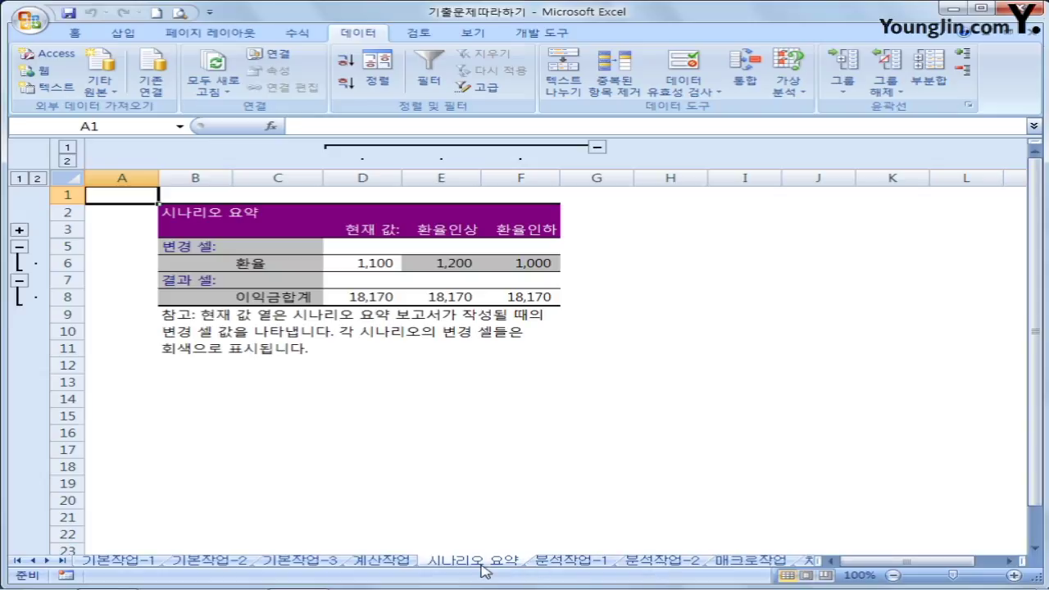
Step: Move the 시나리오 요약 sheet directly after 분석작업-1 and switch to the 분석작업-2 sheet
drag(483, 571, 639, 567)
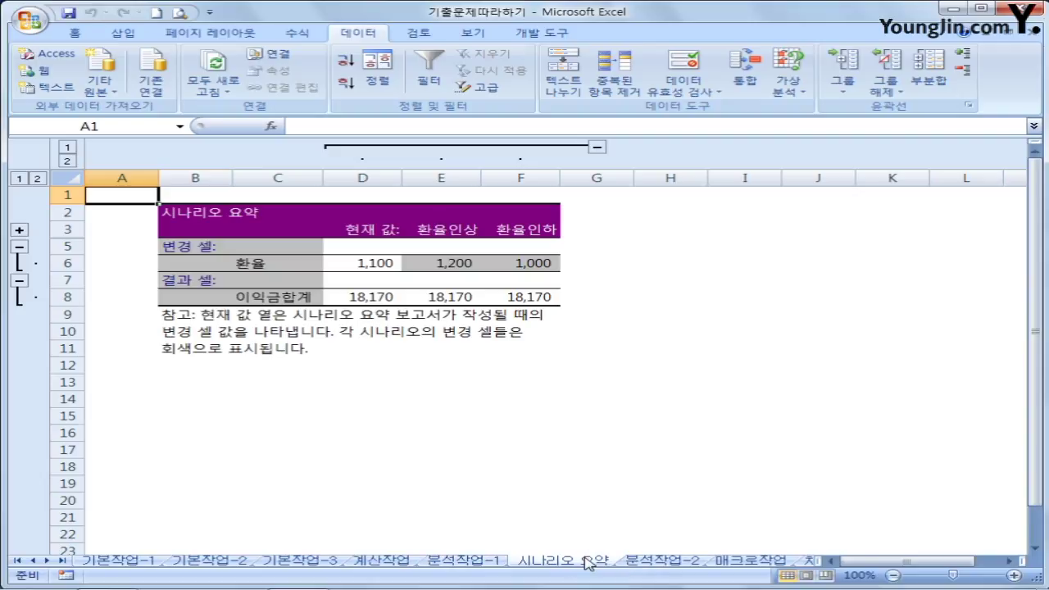
click(662, 564)
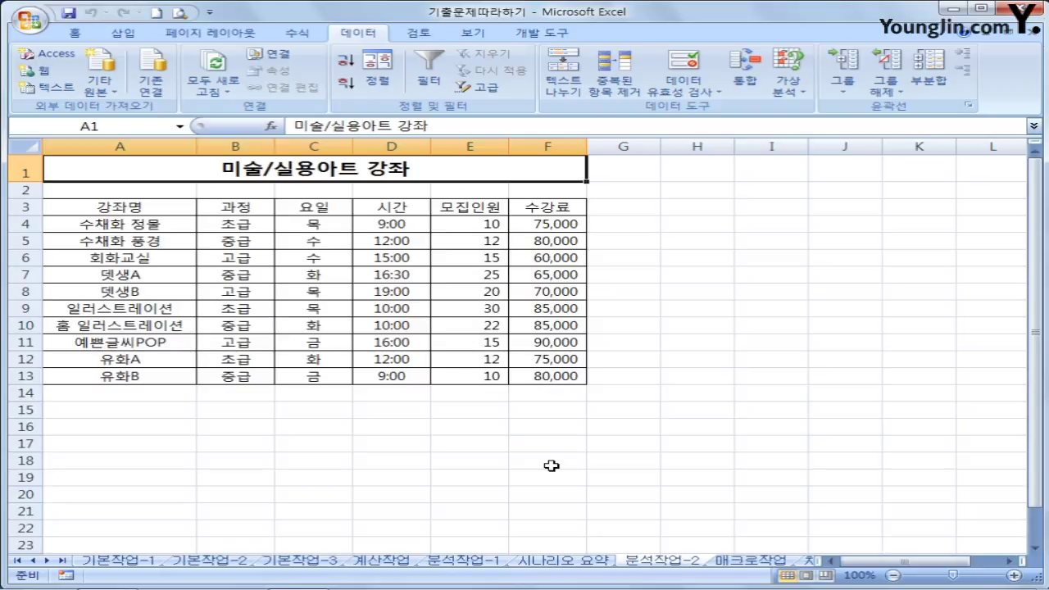
Step: Sort the 미술/실용아트 강좌 table by 과정 in descending order
click(225, 208)
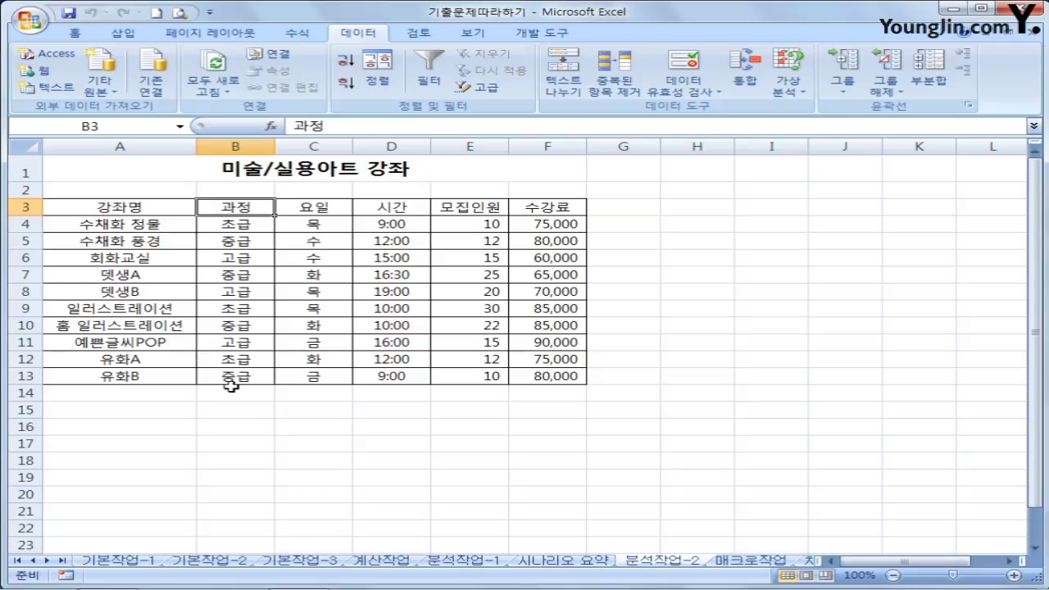
click(239, 287)
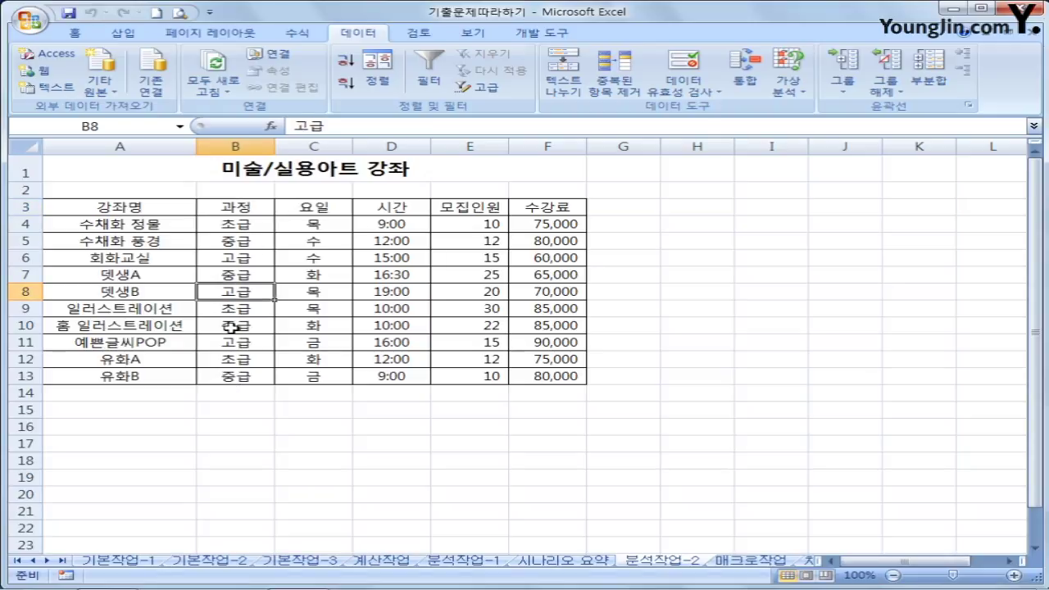
click(233, 328)
click(237, 263)
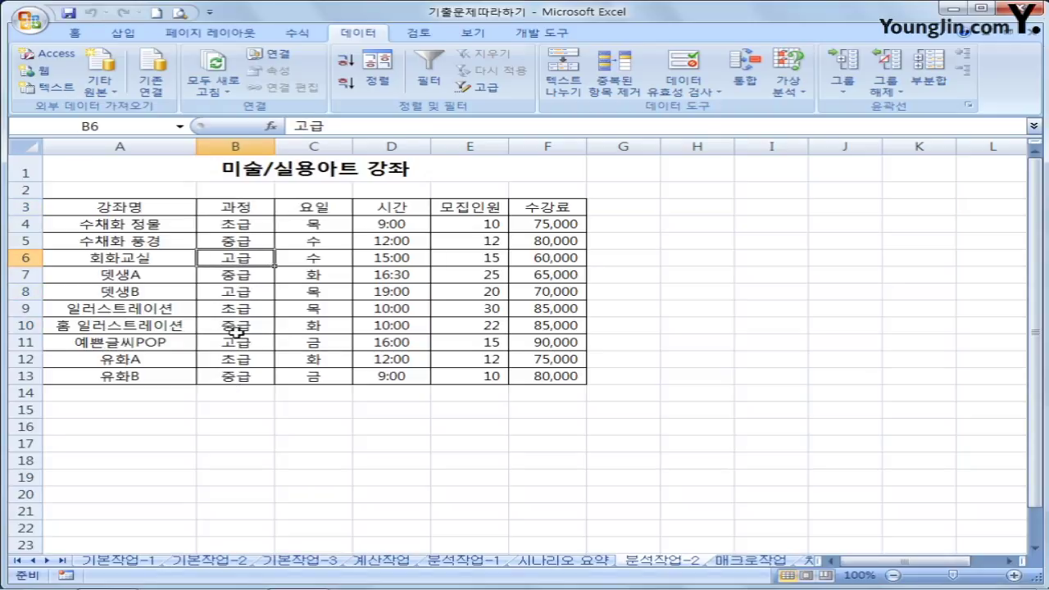
click(347, 85)
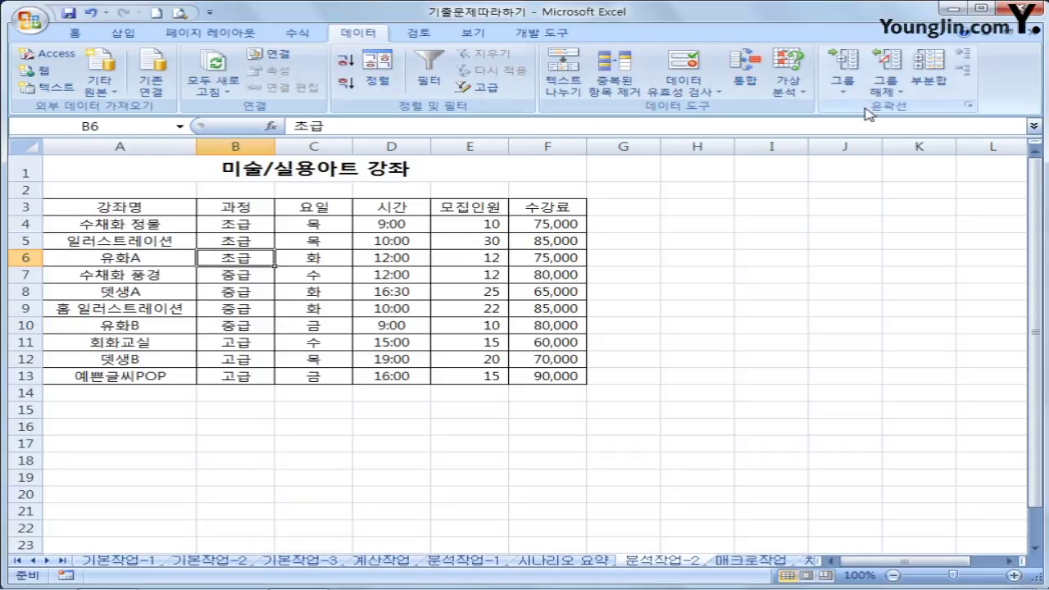
Step: Add subtotals grouped by 과정 that calculate the 평균 of 모집인원 and 수강료
click(931, 80)
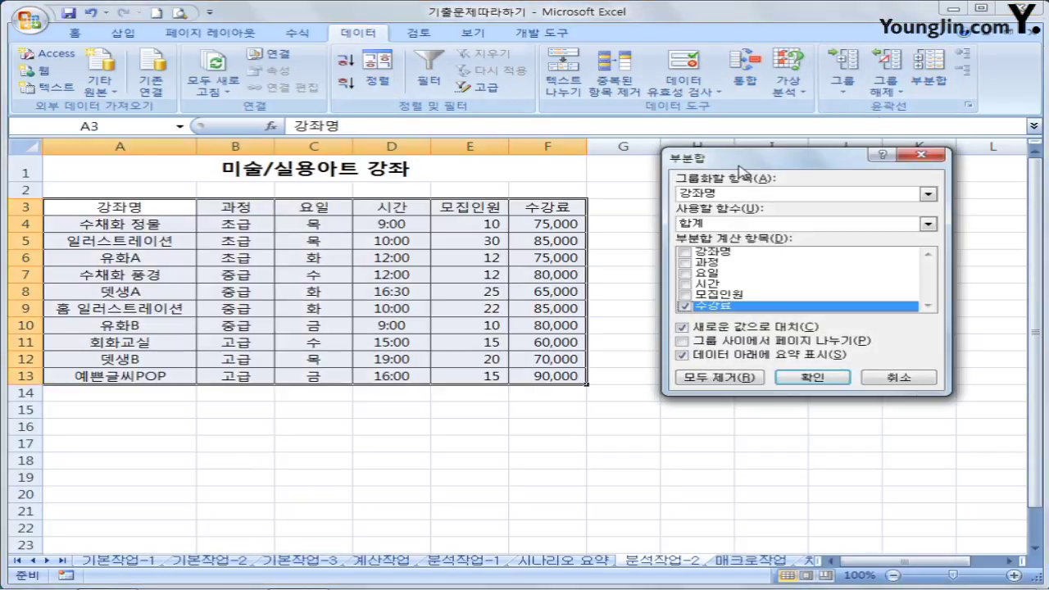
drag(753, 143, 563, 158)
click(581, 194)
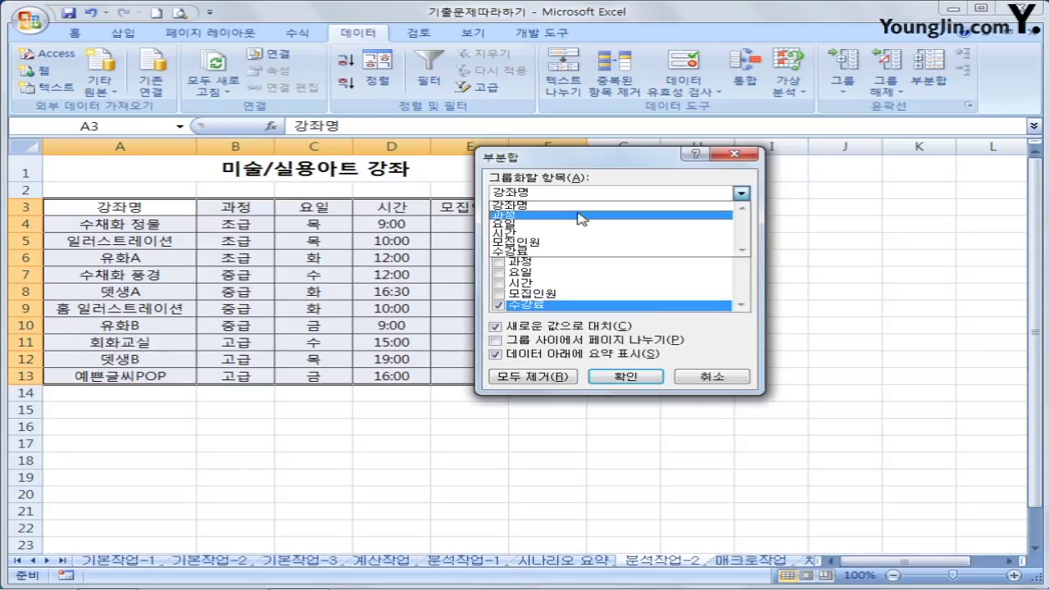
click(581, 217)
click(581, 222)
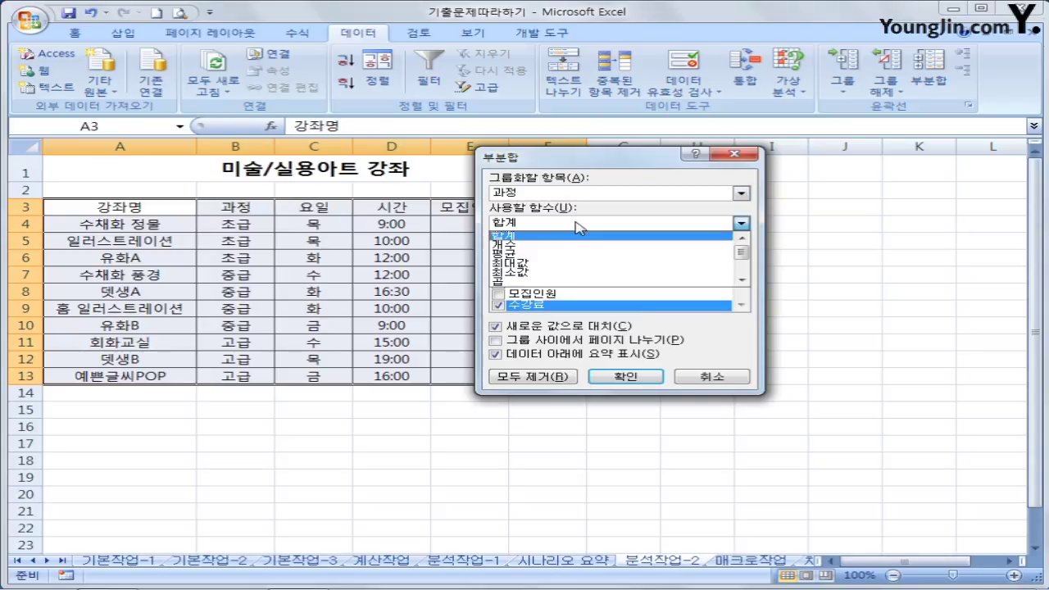
click(576, 255)
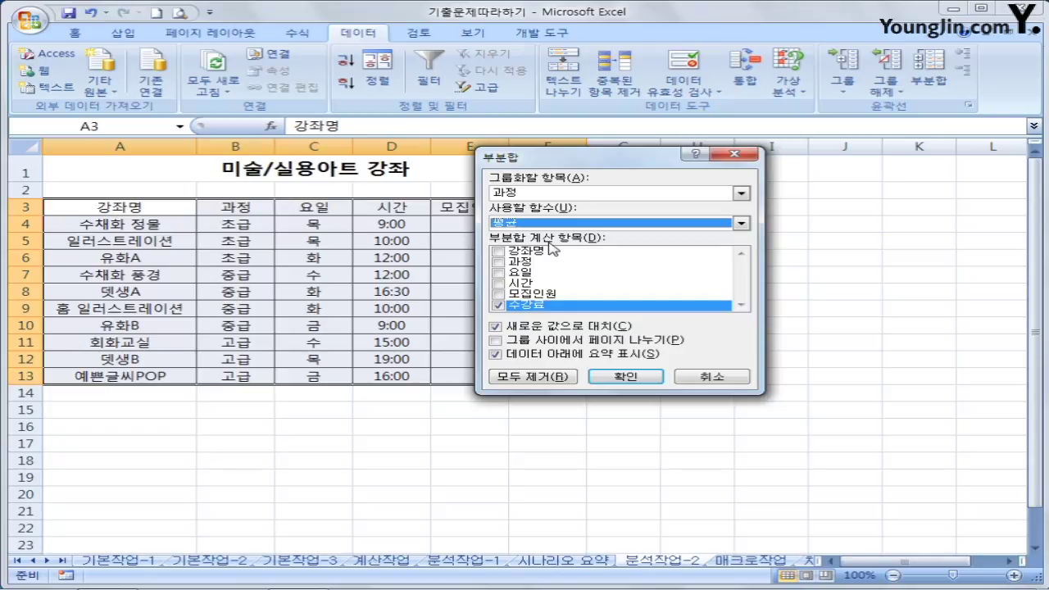
click(499, 294)
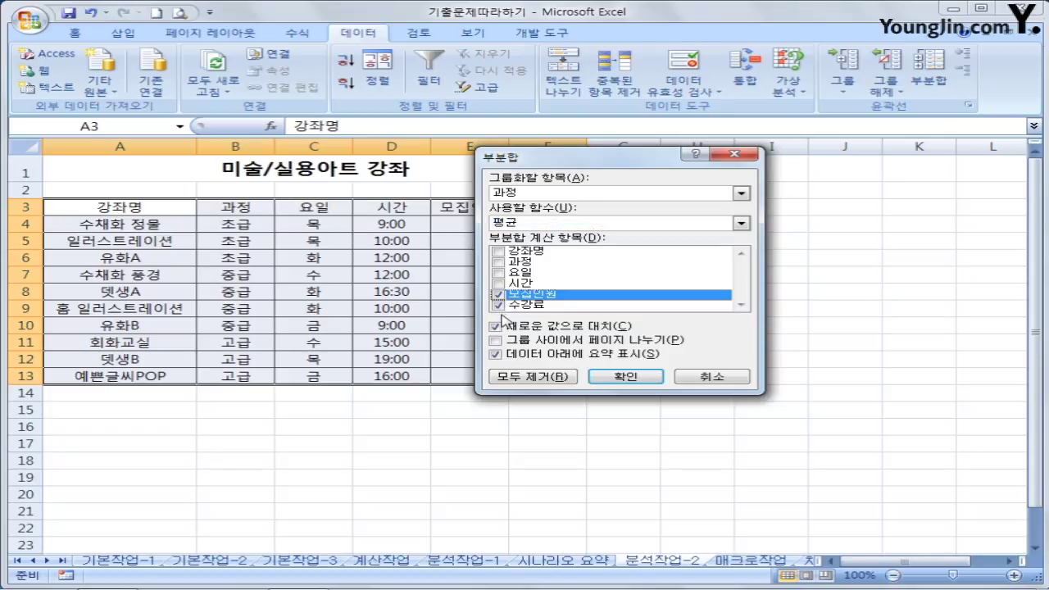
click(647, 377)
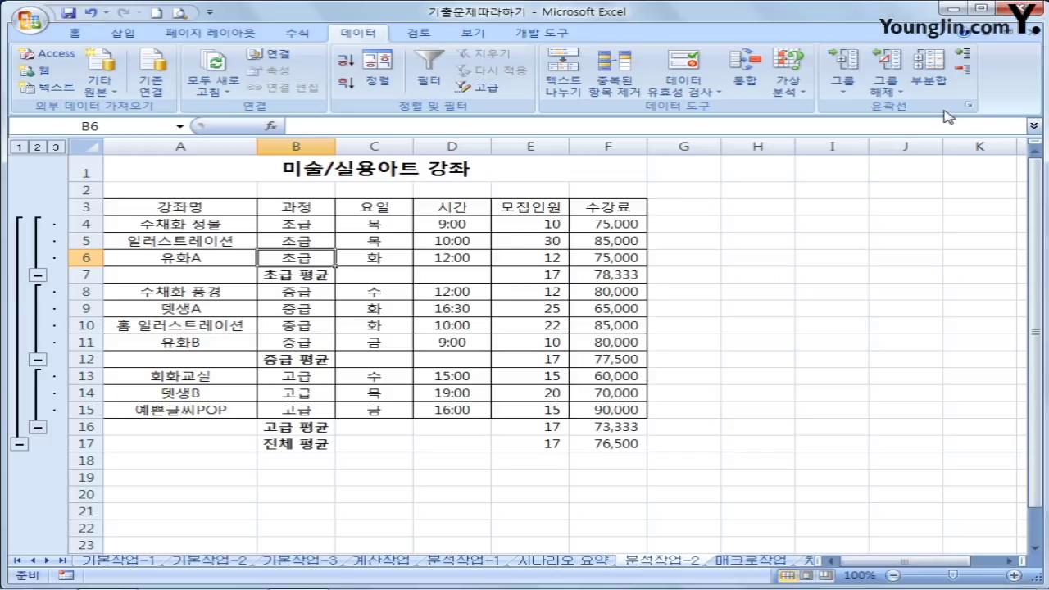
Step: Add a second subtotal by 과정 with the 최대값 of 모집인원 and 수강료, keeping the existing averages by turning off 새로운 값으로 대치
click(928, 72)
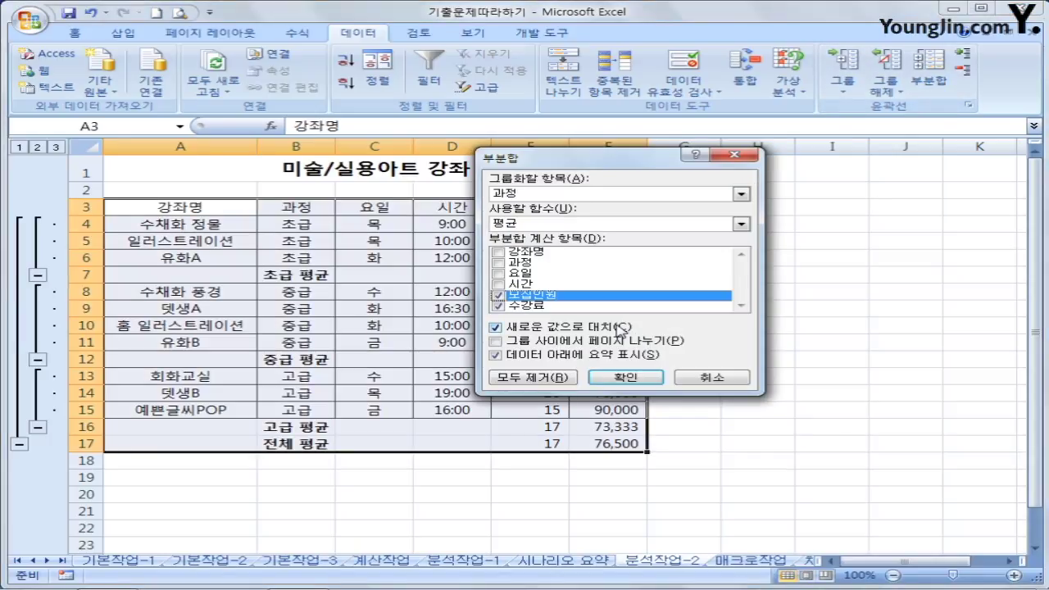
click(557, 224)
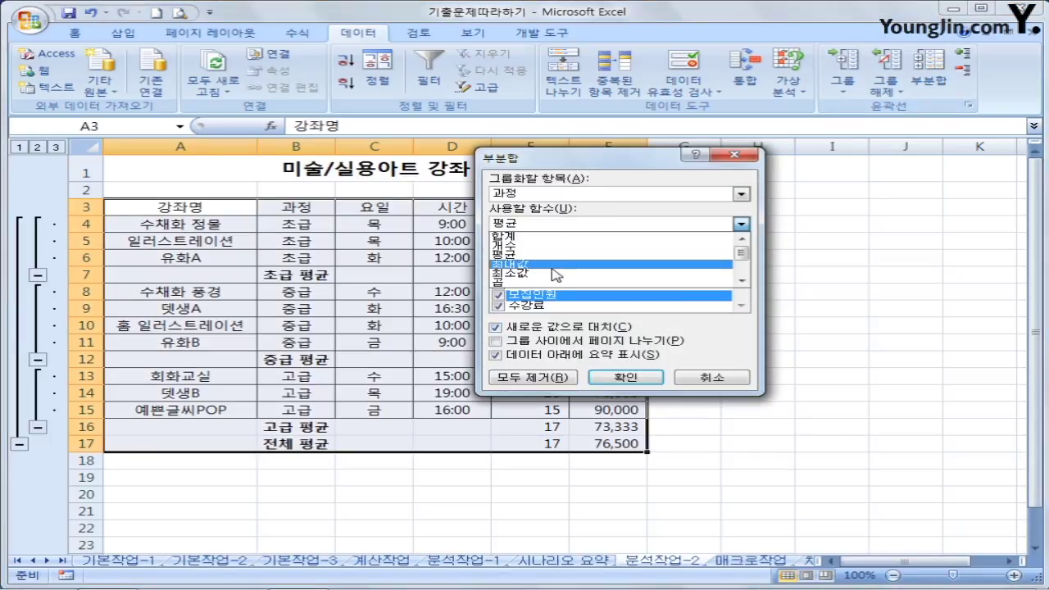
click(552, 263)
click(500, 328)
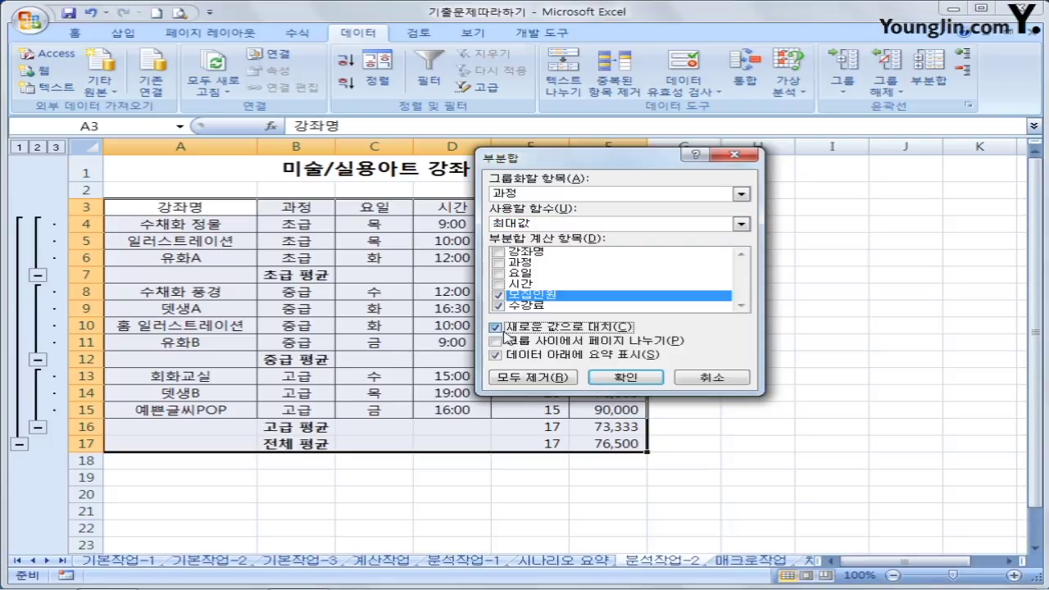
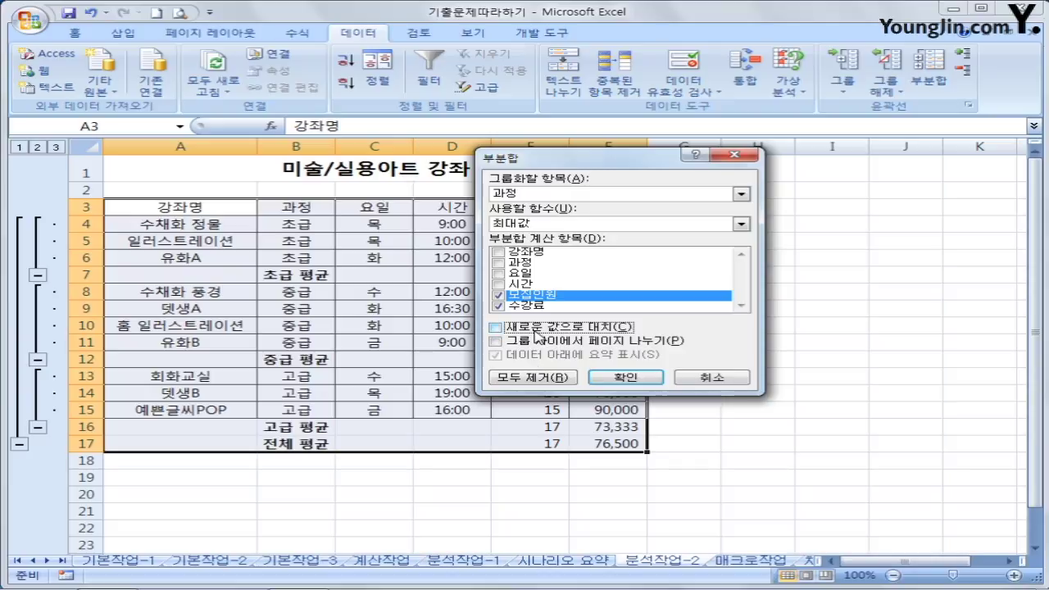
click(606, 377)
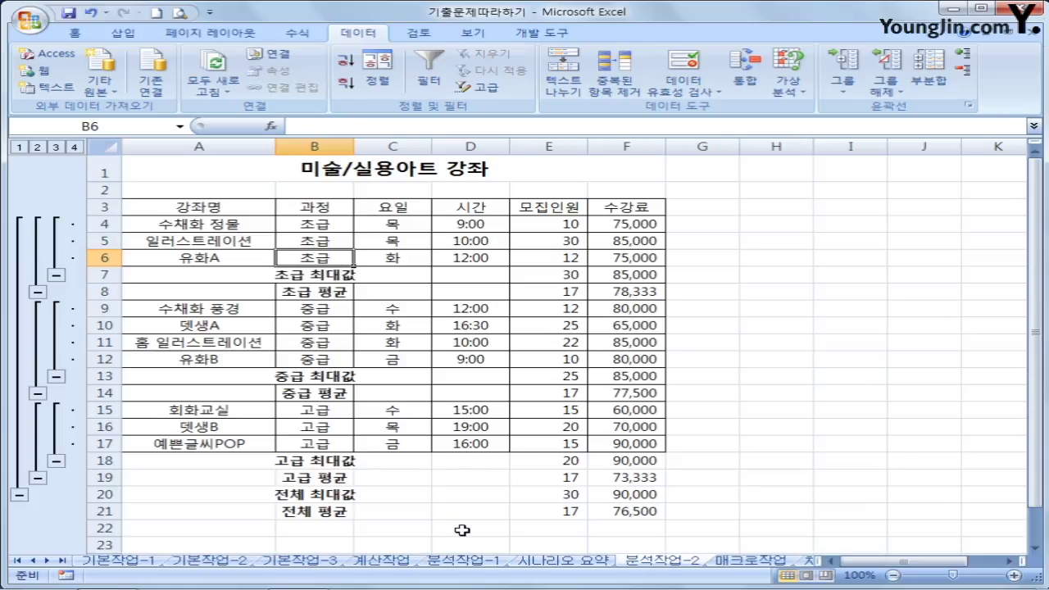
Step: Switch to the 매크로작업 sheet and select an empty cell below the 지방대 로스쿨 table
click(743, 561)
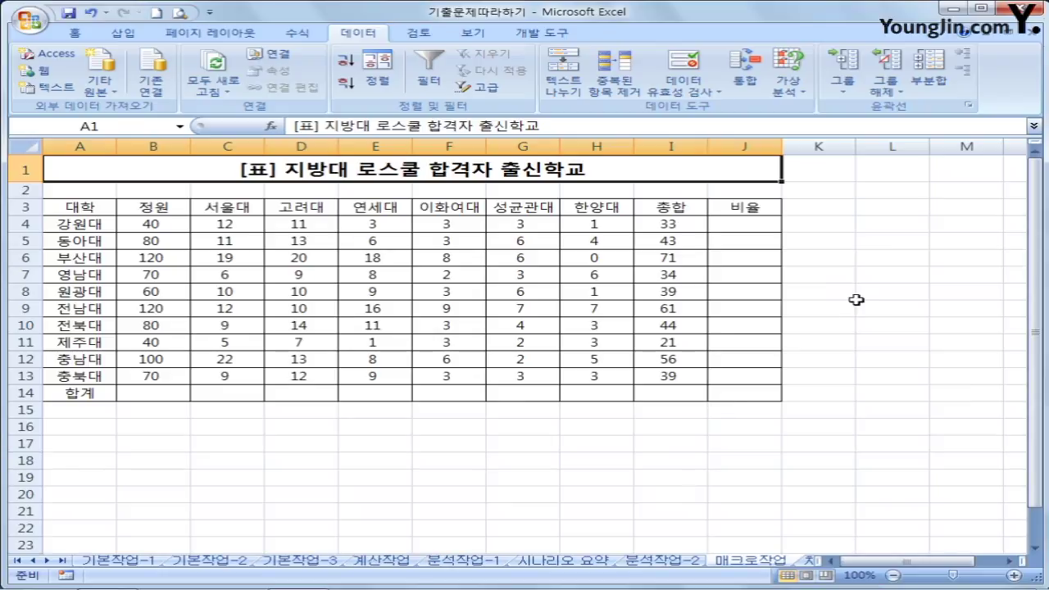
click(883, 221)
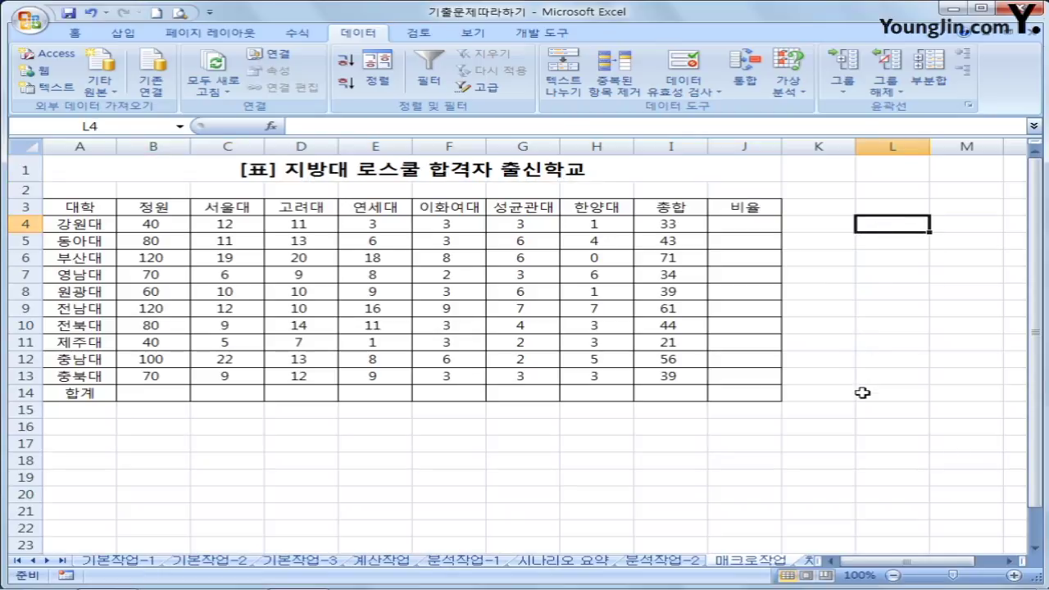
click(909, 366)
click(797, 447)
click(432, 461)
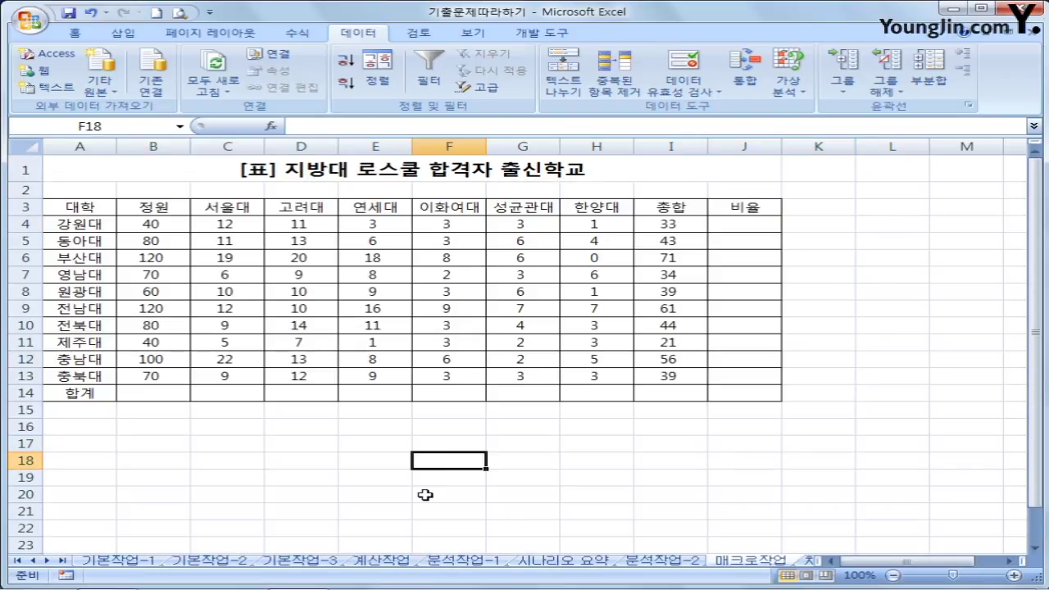
click(219, 443)
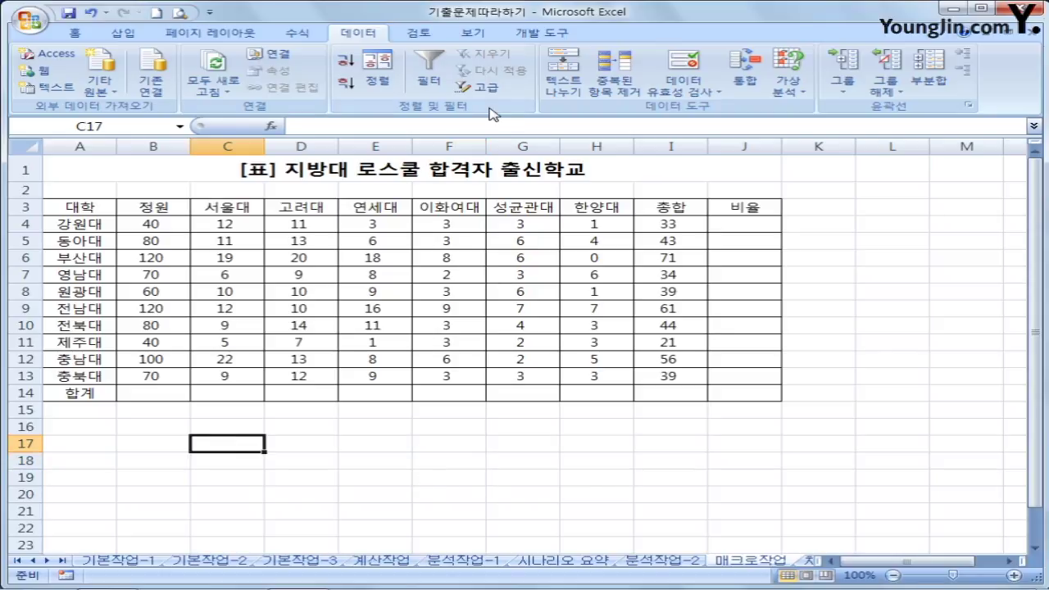
Step: Check the 기본 설정 options for the setting that displays the 개발 도구 commands on the ribbon
click(537, 34)
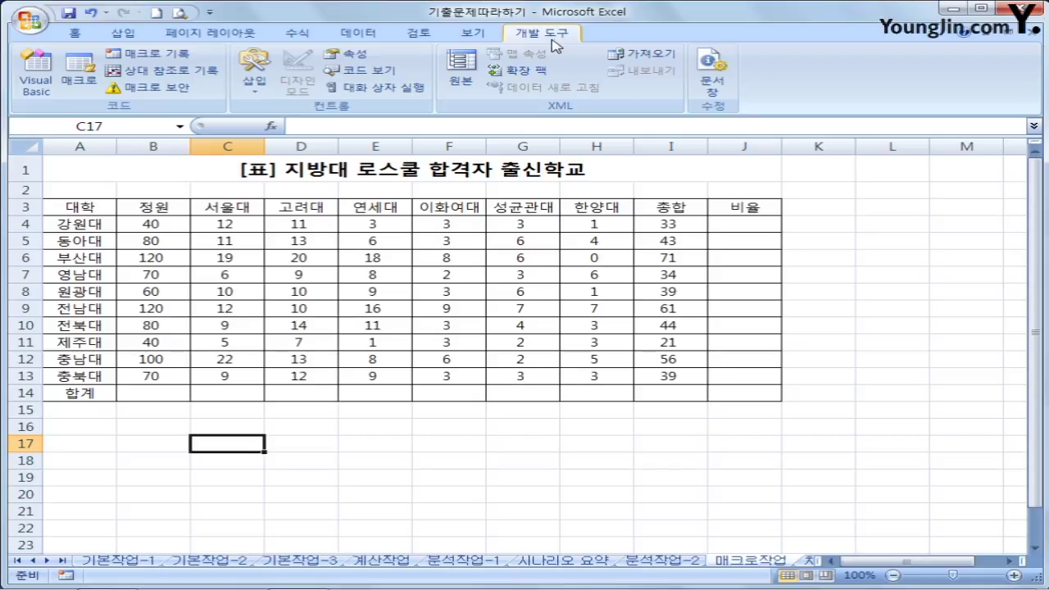
click(46, 22)
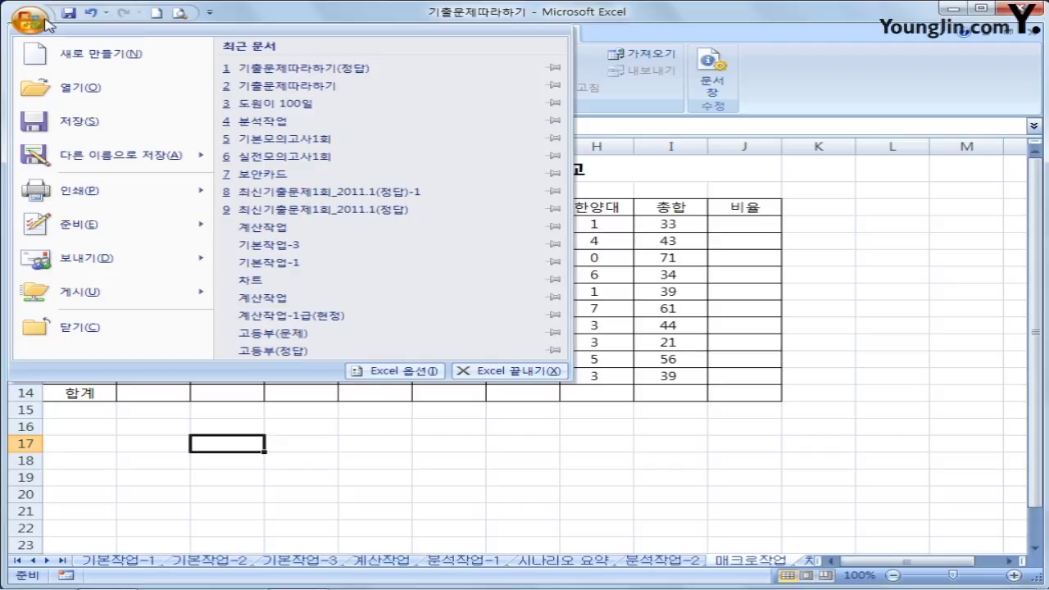
click(382, 371)
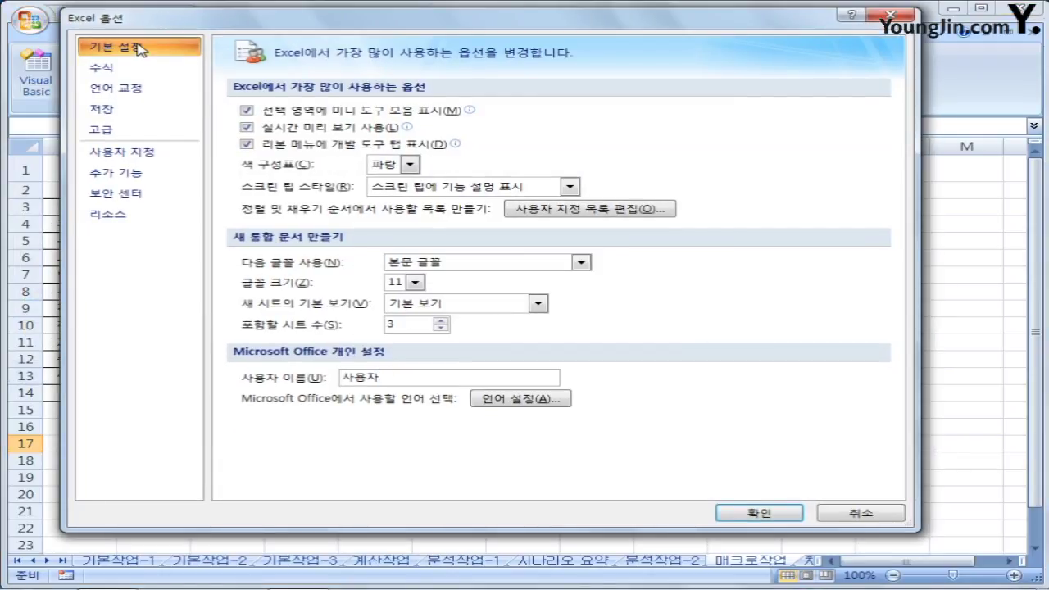
mouse_move(413, 149)
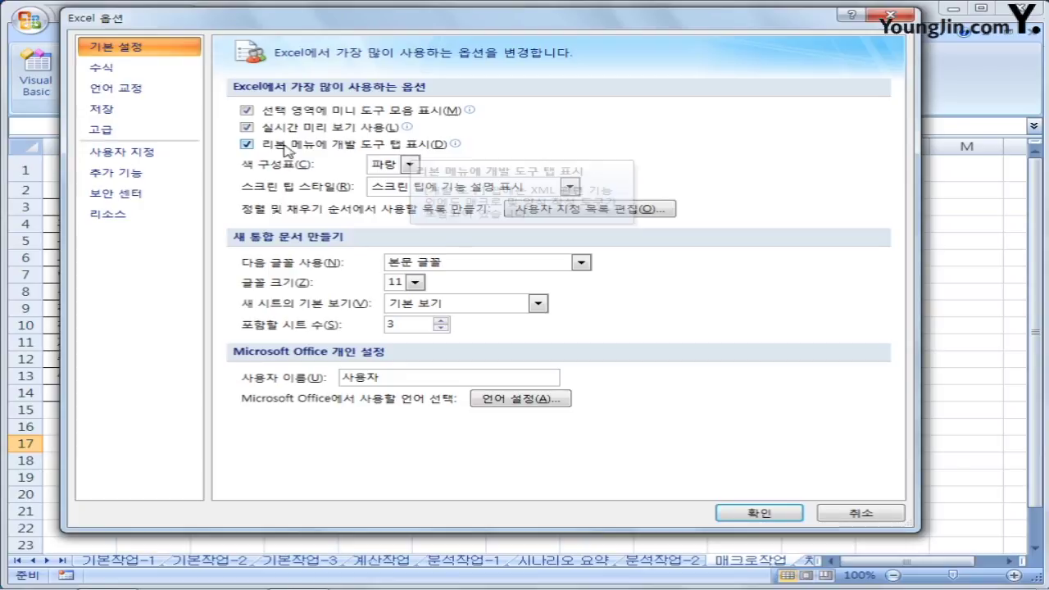
click(785, 511)
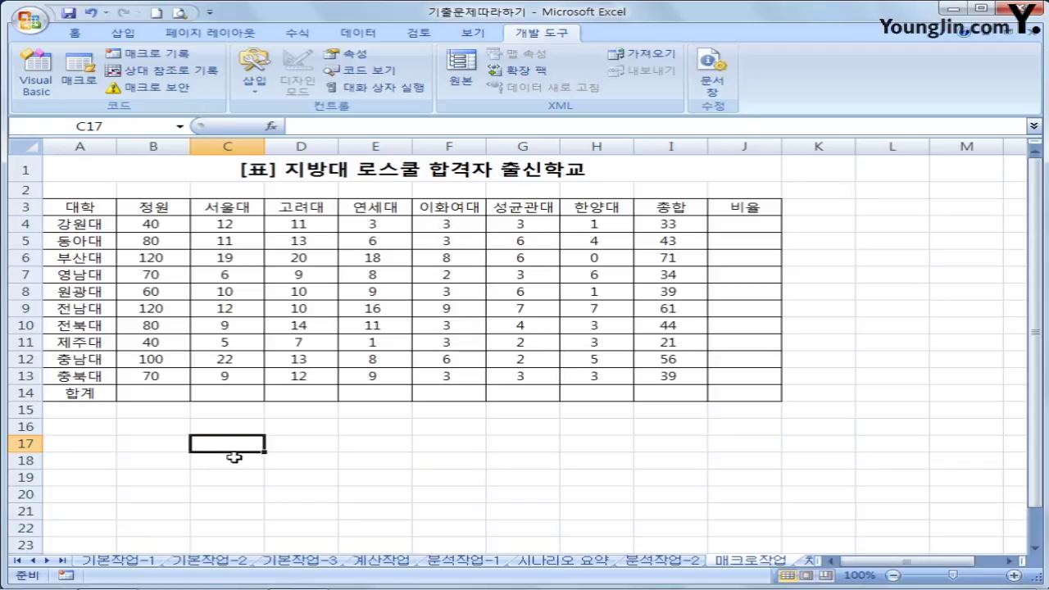
Step: Start recording a macro named 합계 stored in the current workbook
click(152, 59)
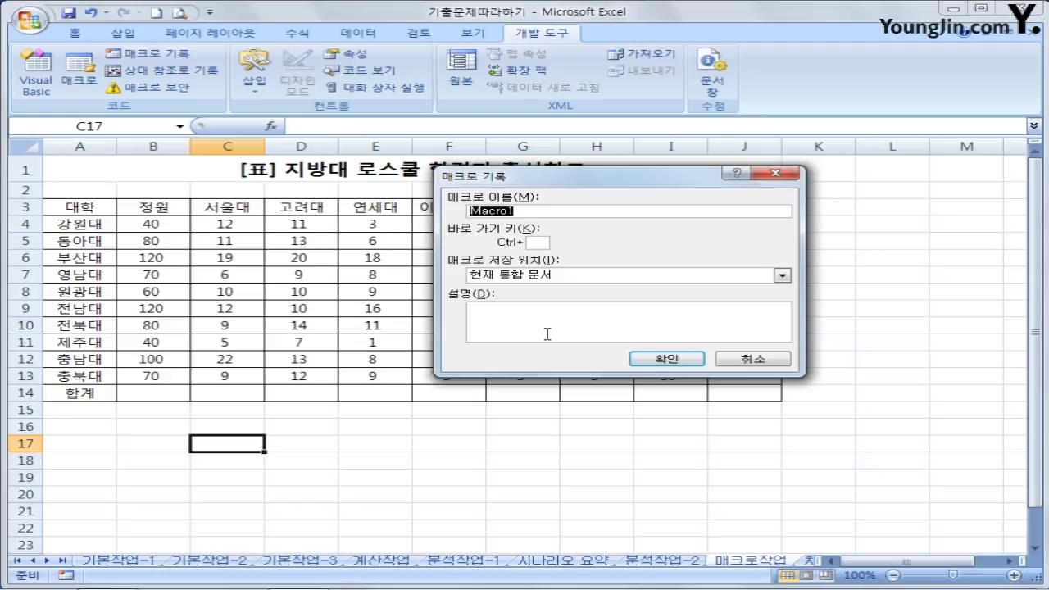
text(합ㄱ)
click(682, 359)
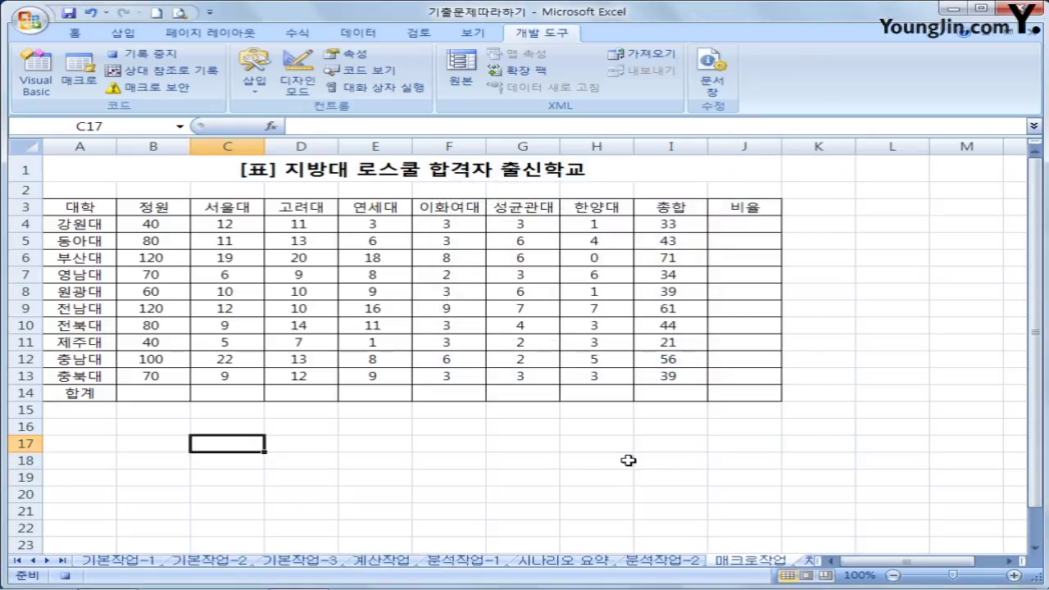
Step: Total the 정원 column in B14 with =SUM(B4:B13) and fill the formula across the 합계 row to I14
drag(163, 400, 665, 392)
click(153, 395)
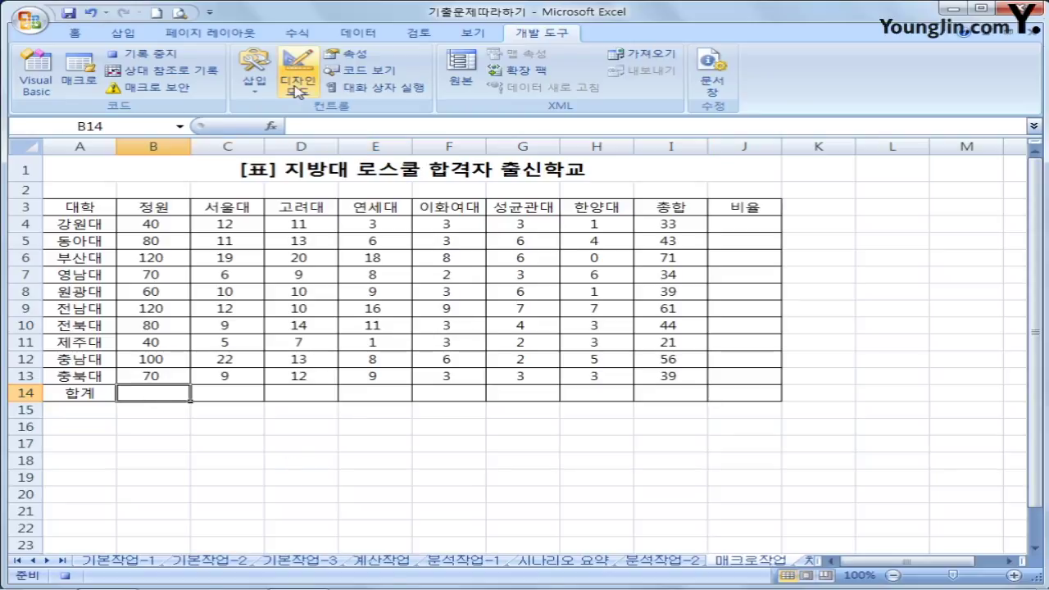
click(297, 33)
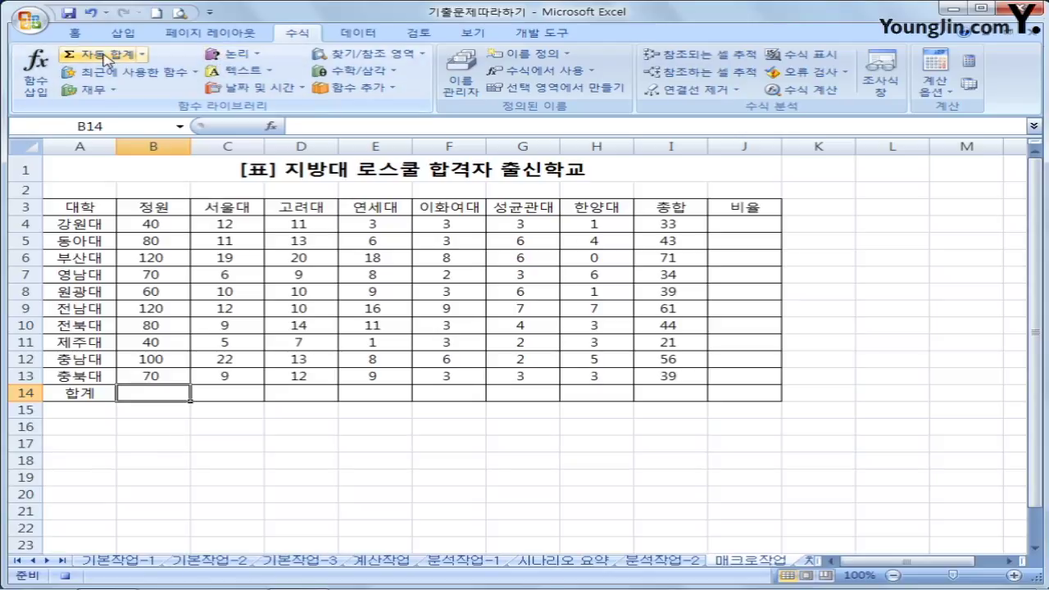
click(104, 55)
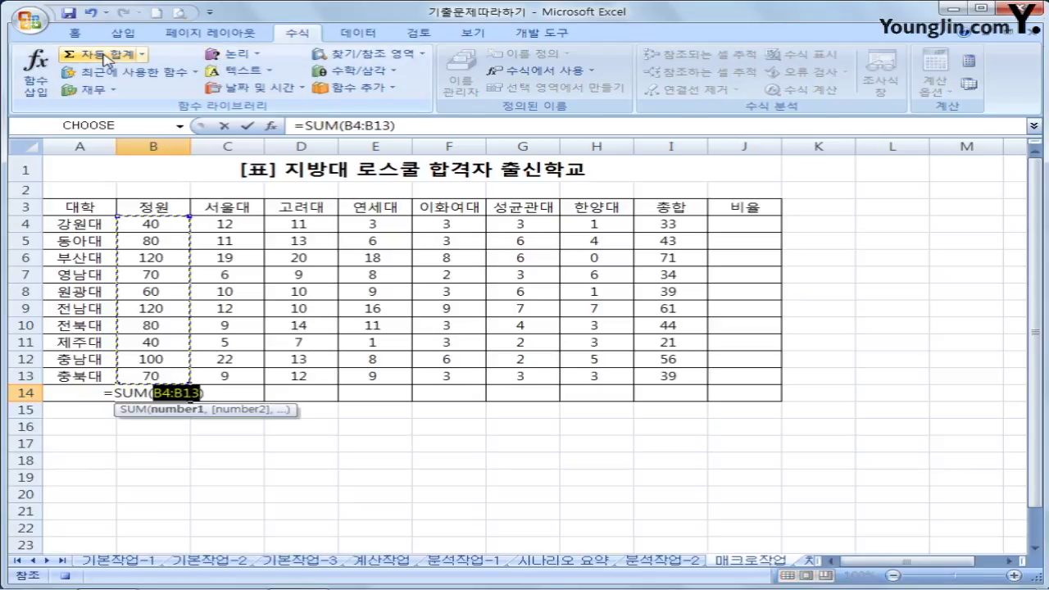
key(Return)
click(182, 394)
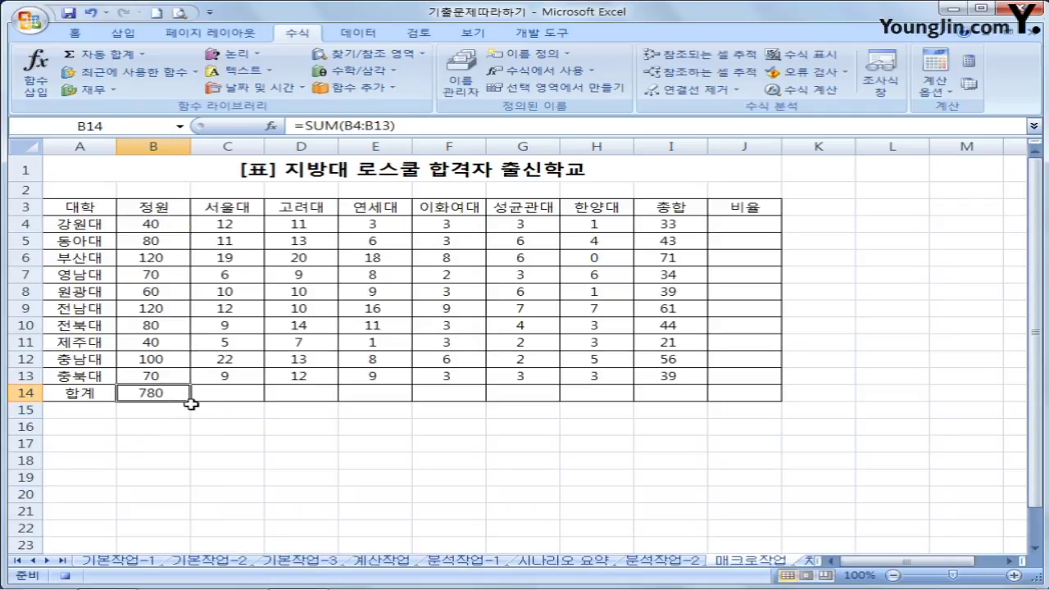
drag(190, 400, 676, 402)
click(680, 394)
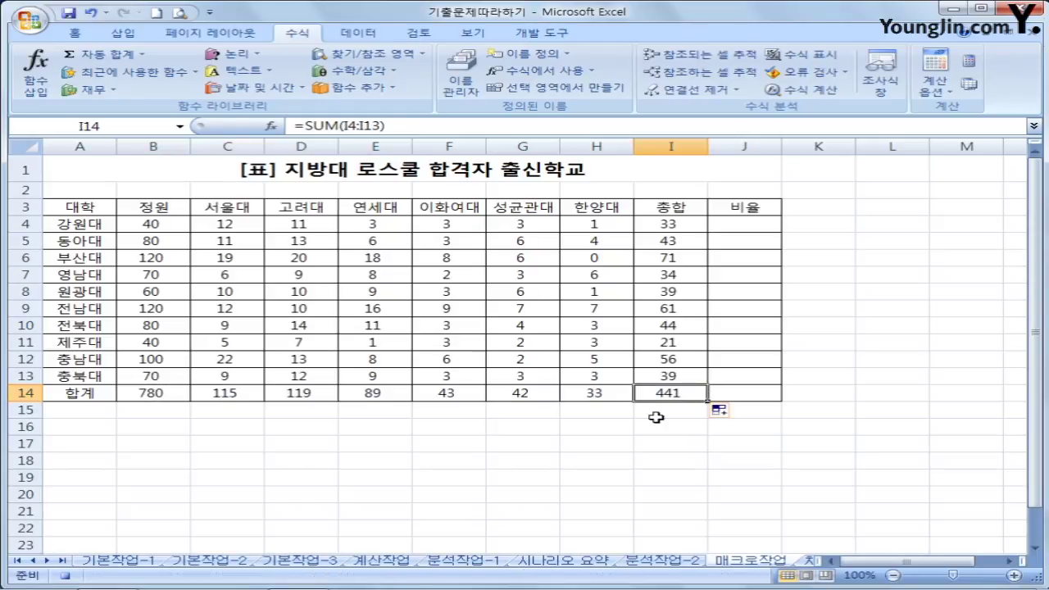
Step: Stop the macro recording and select empty cell G19 below the table
click(540, 31)
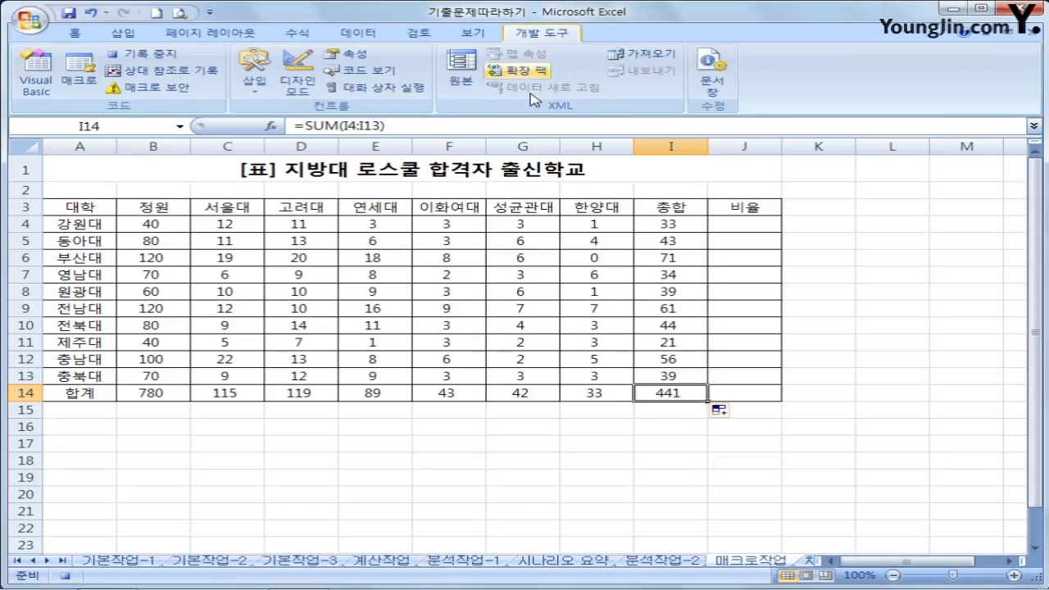
click(144, 55)
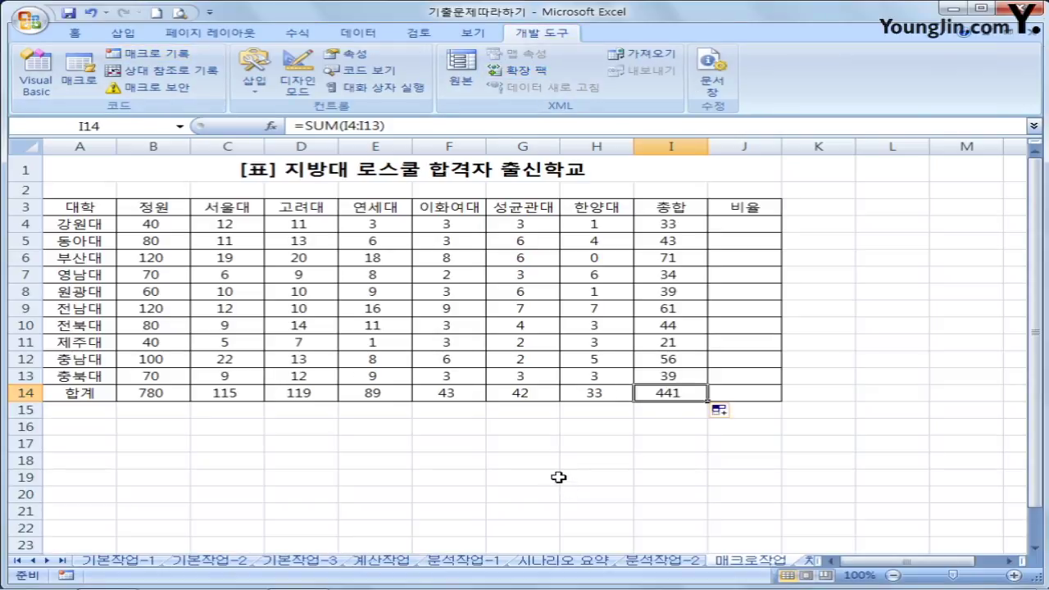
click(558, 477)
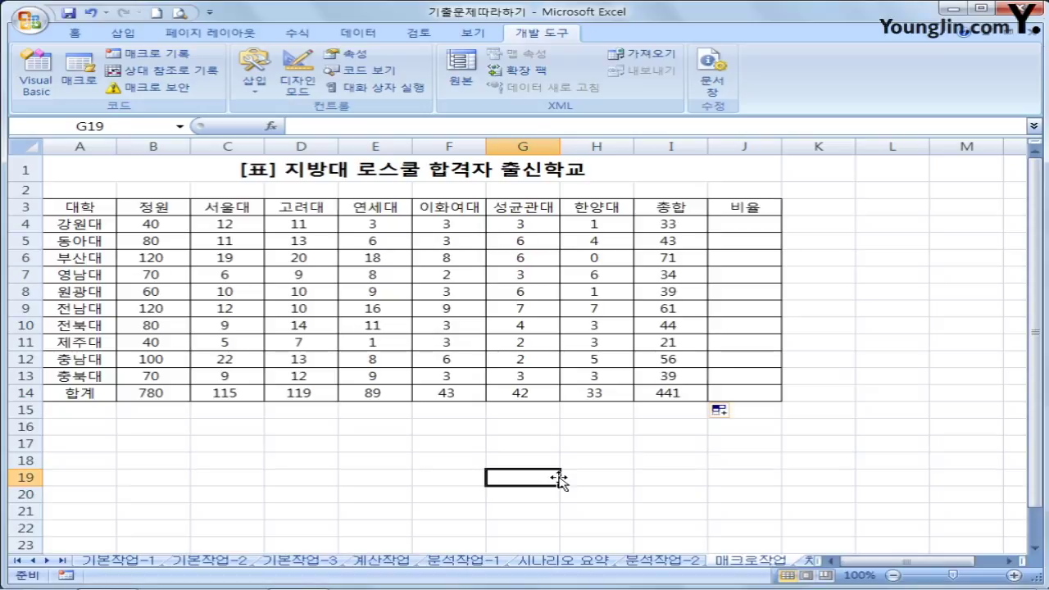
Step: Draw a rounded rectangle about 1.16 cm high and 3.81 cm wide over L3:M4 and label it 합계
click(123, 32)
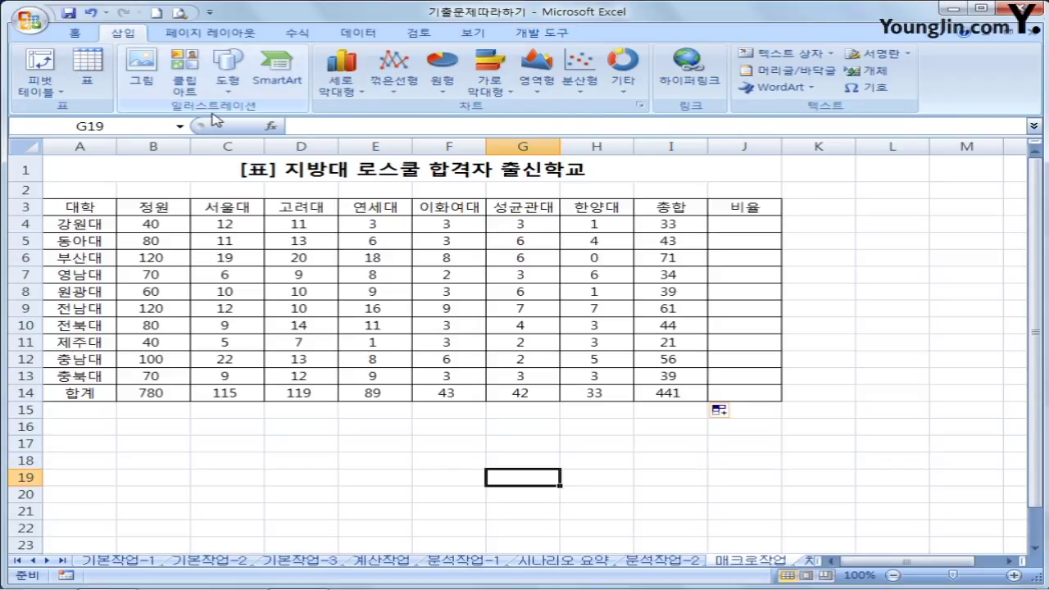
click(226, 87)
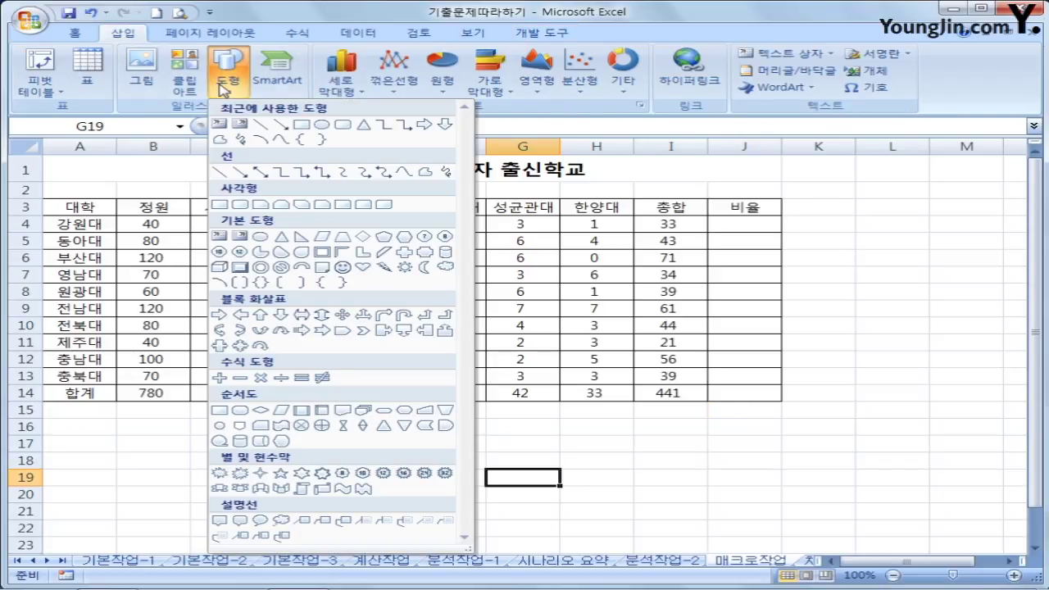
click(242, 206)
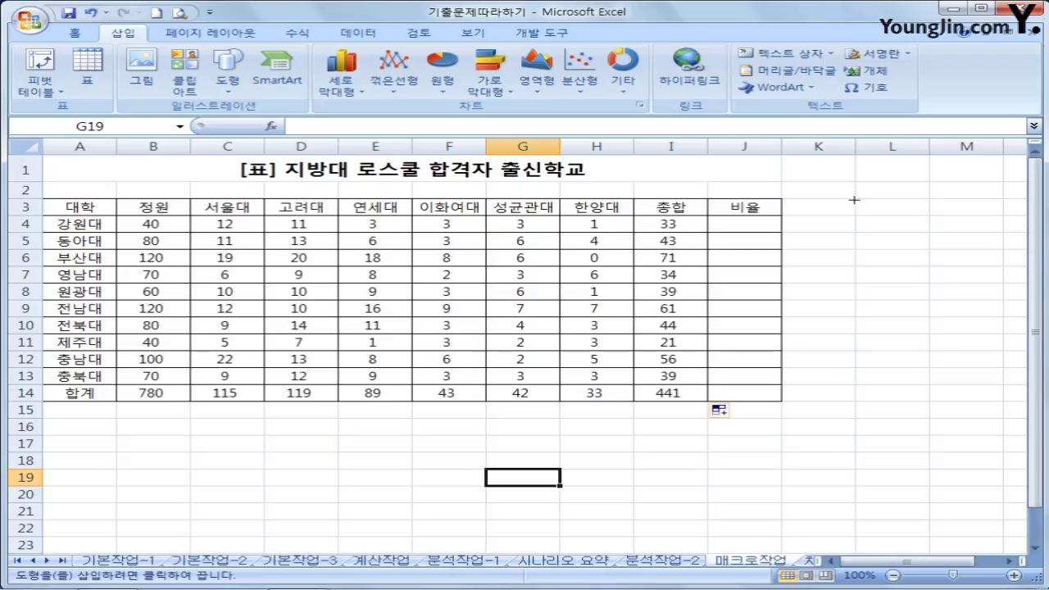
drag(855, 198, 1004, 233)
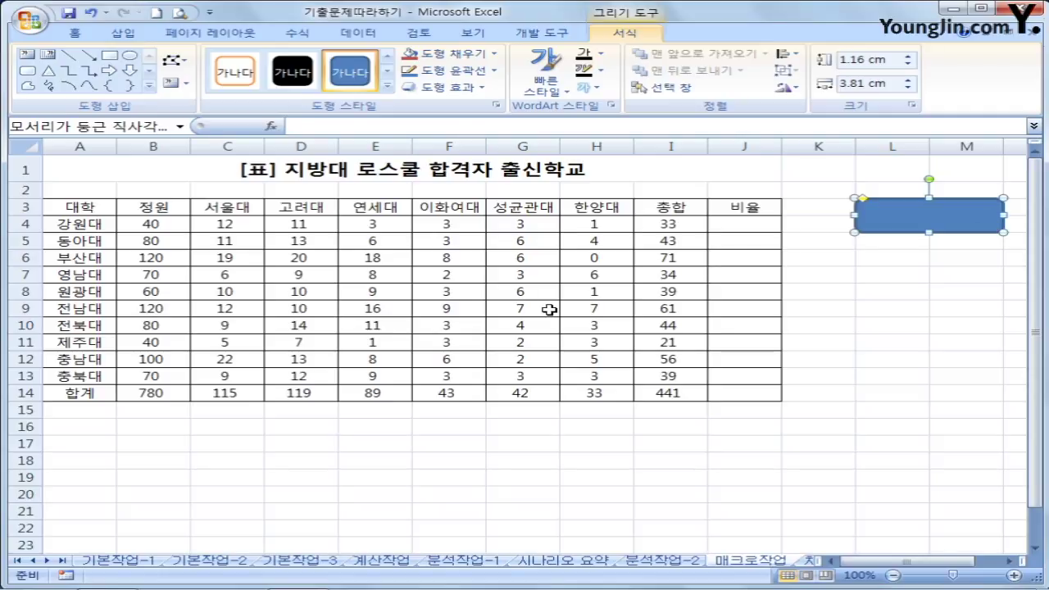
text(ㅎ)
text(합계)
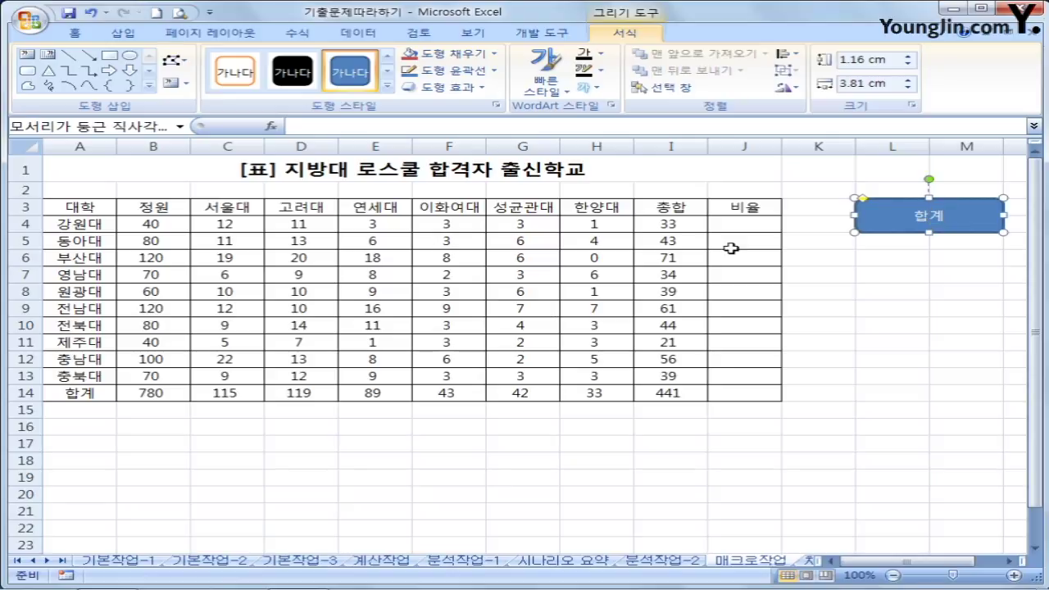
Step: Assign the 합계 macro to the rounded rectangle and deselect the shape
right_click(884, 218)
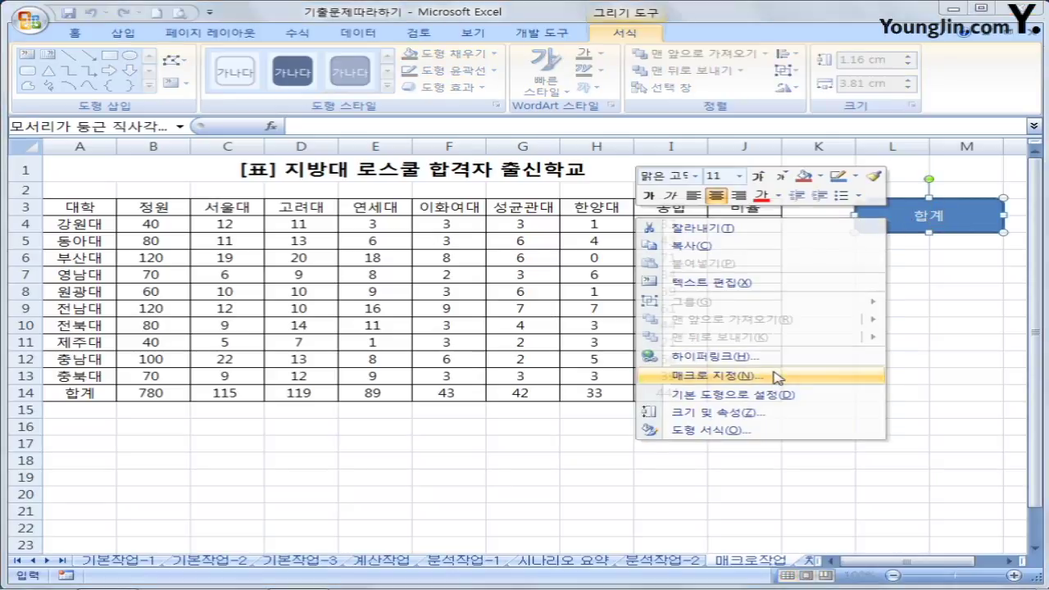
click(774, 374)
click(465, 202)
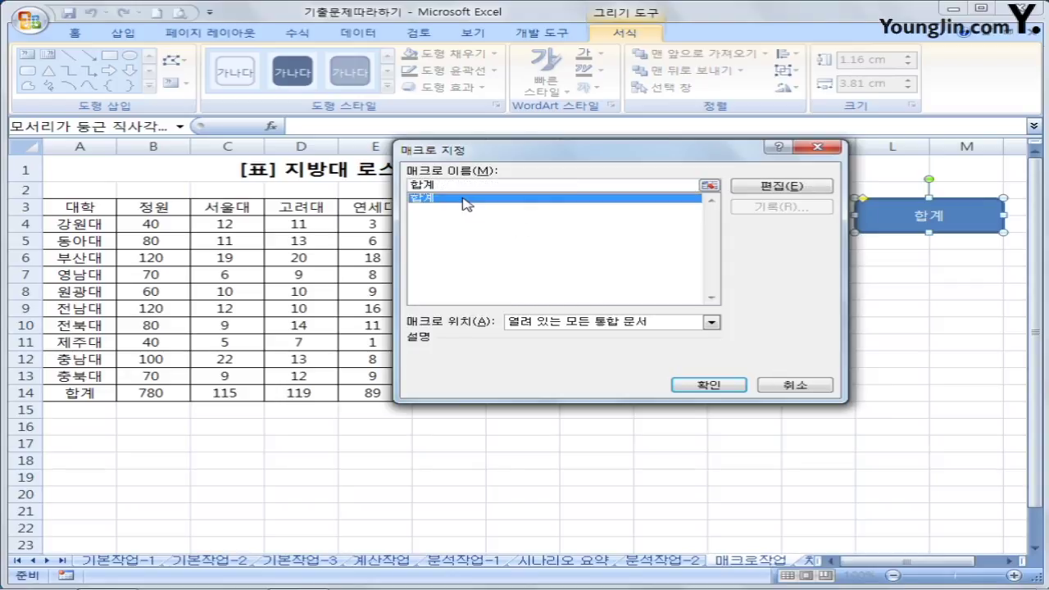
click(710, 385)
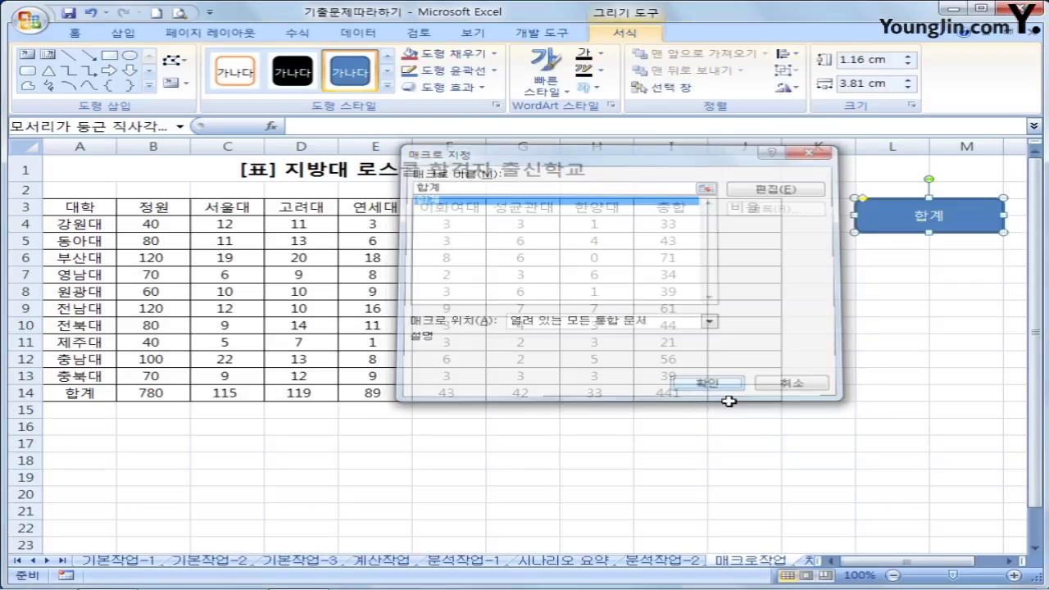
click(777, 458)
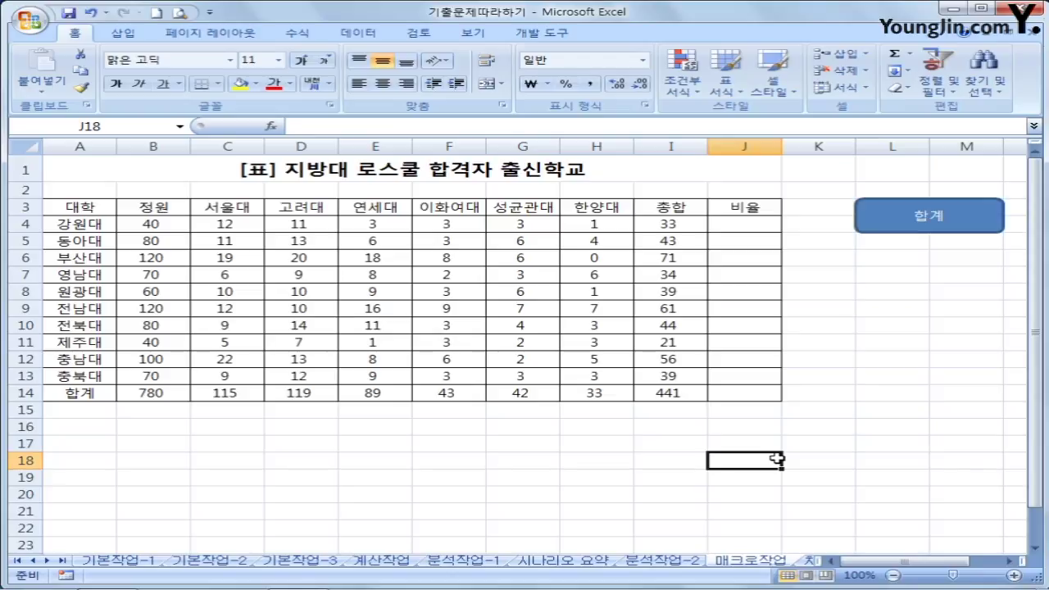
Step: Start recording a macro named 비율 stored in the current workbook
click(547, 33)
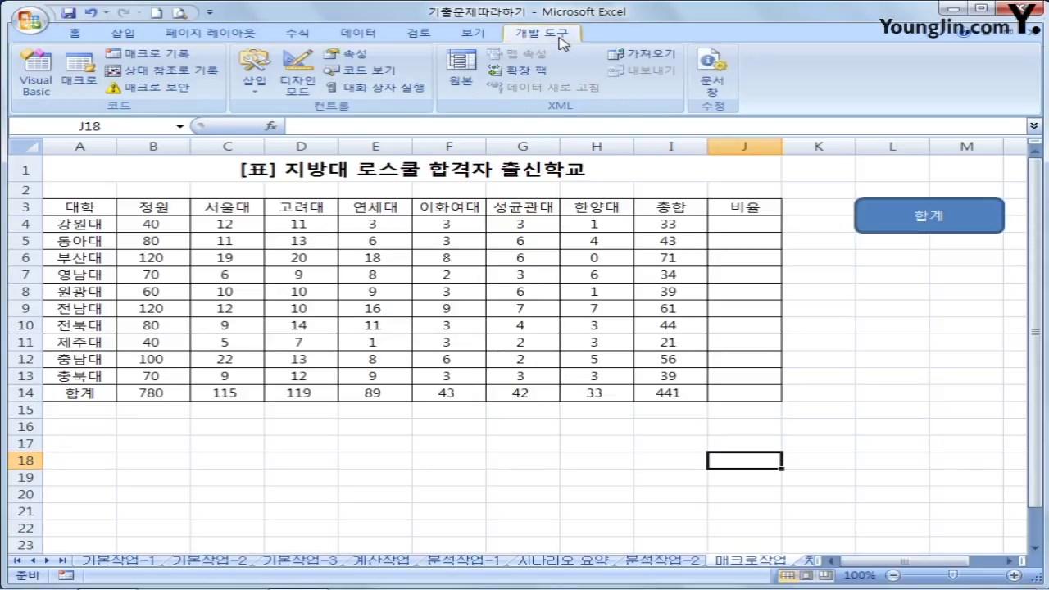
click(146, 54)
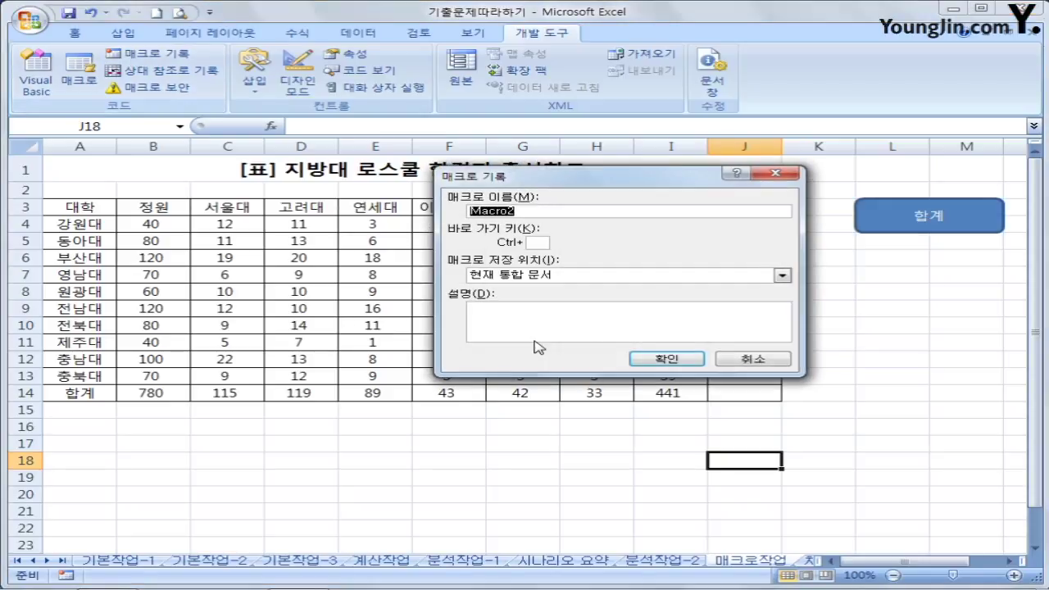
text(비율)
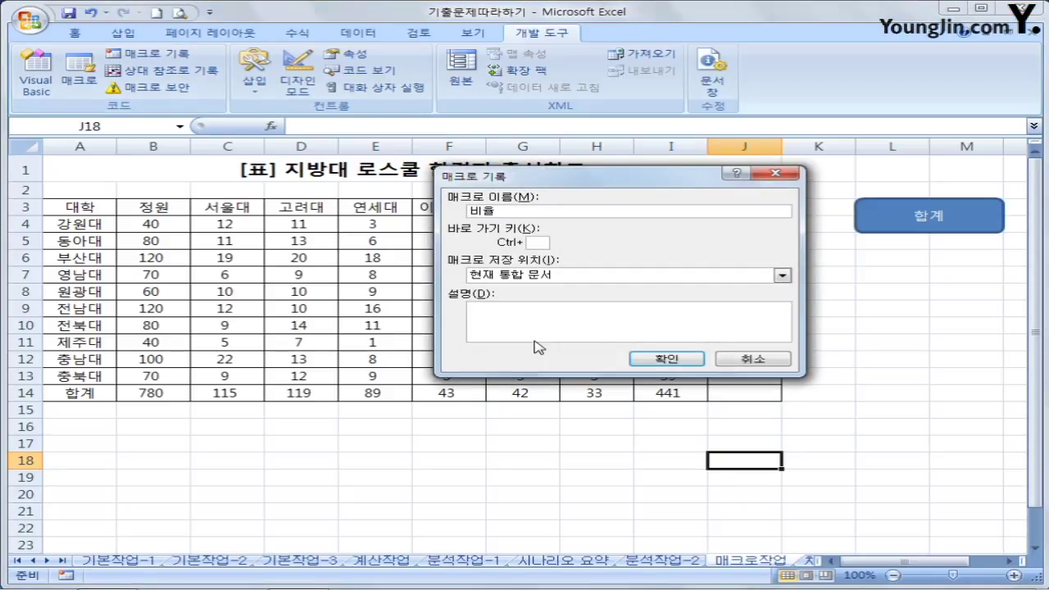
click(635, 358)
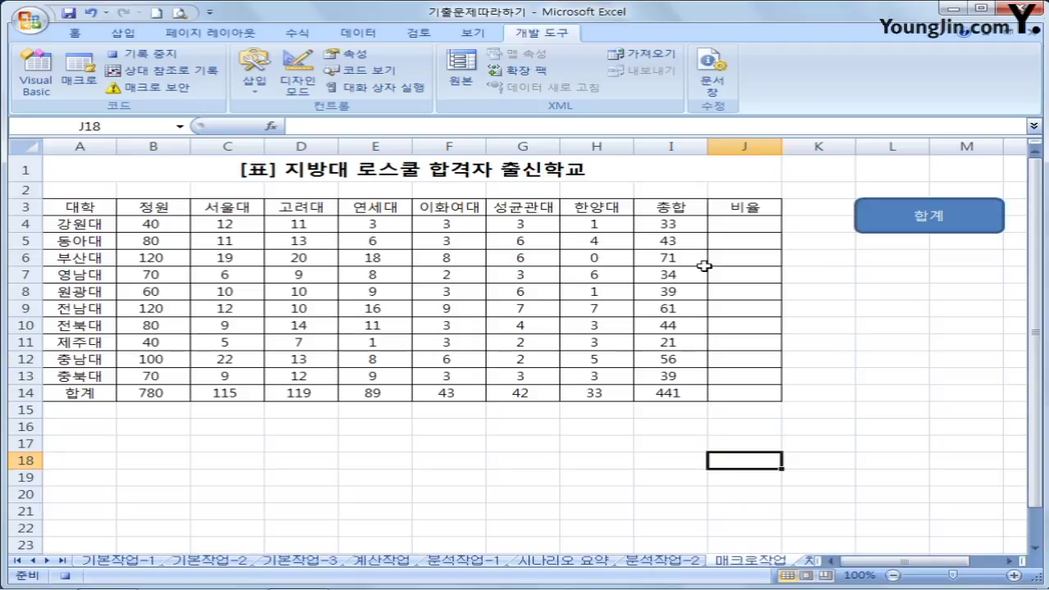
Step: Calculate 강원대's 비율 in J4 with the formula =(I4/B4)*100
click(732, 228)
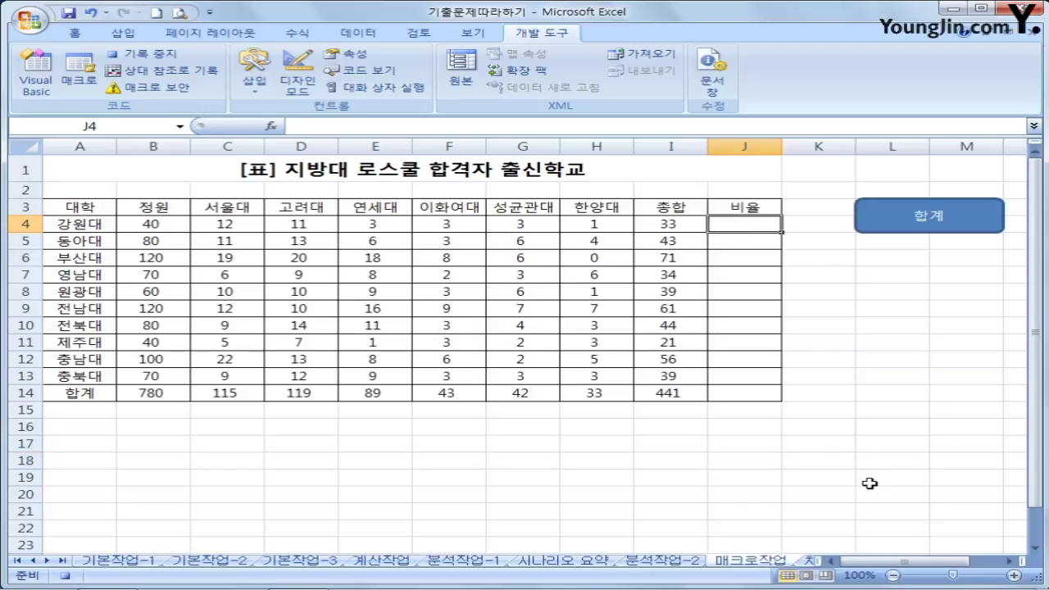
text(=)
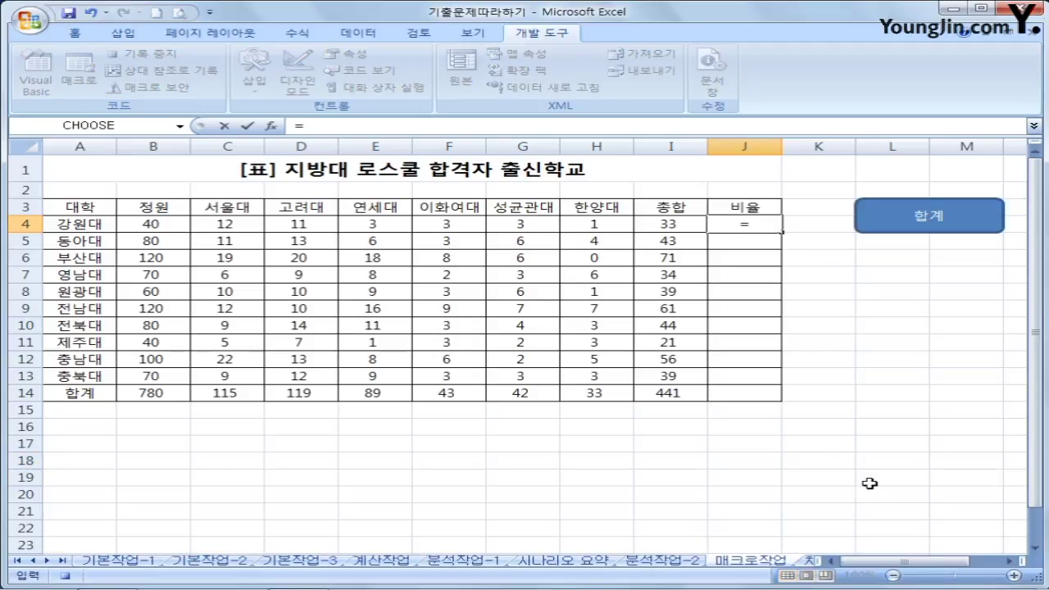
text(()
click(666, 224)
text(/)
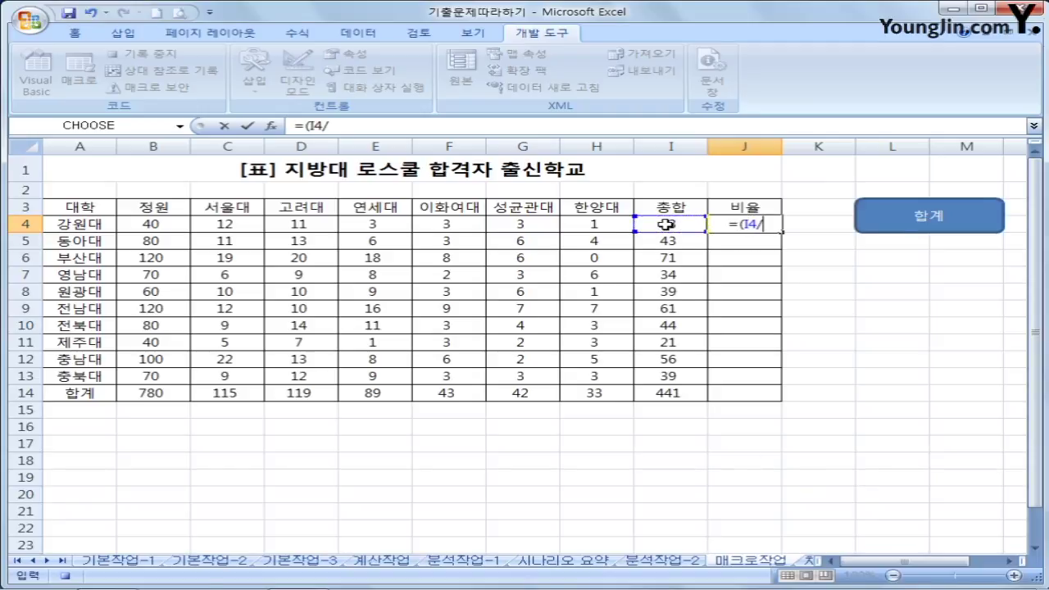
click(151, 223)
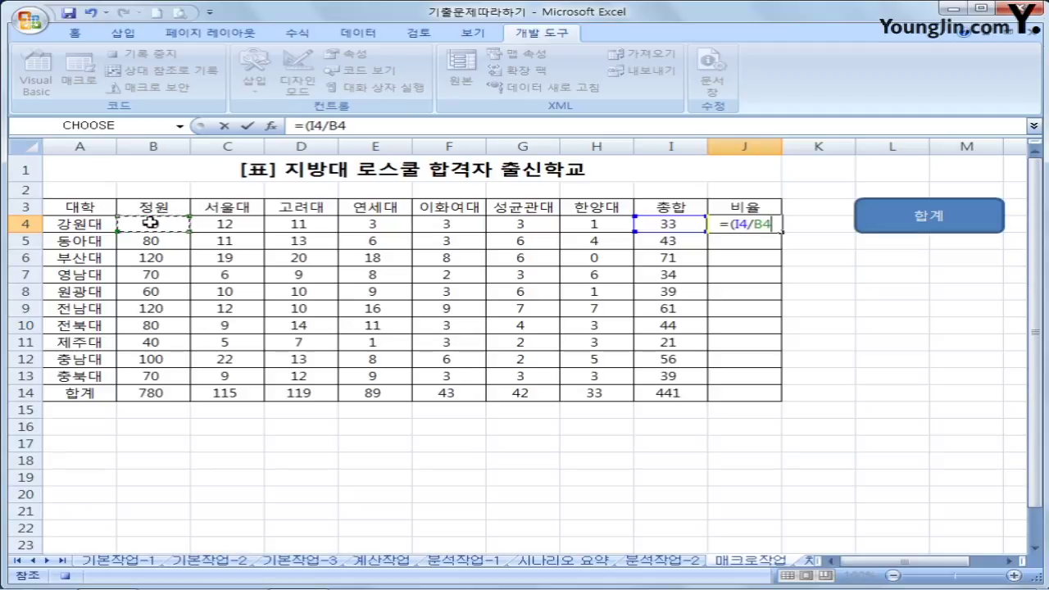
text()*)
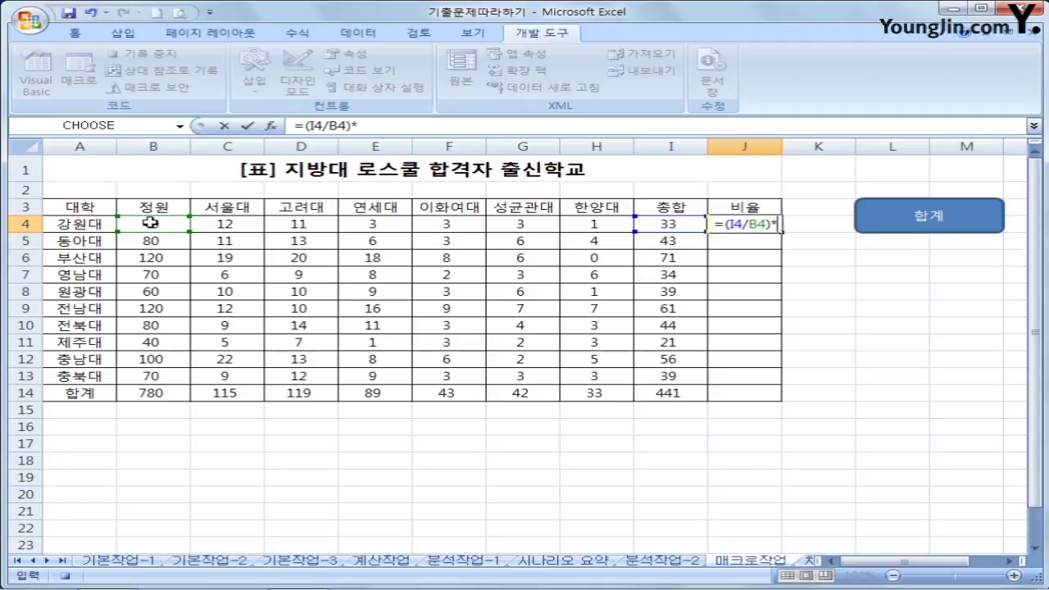
text(100)
key(Return)
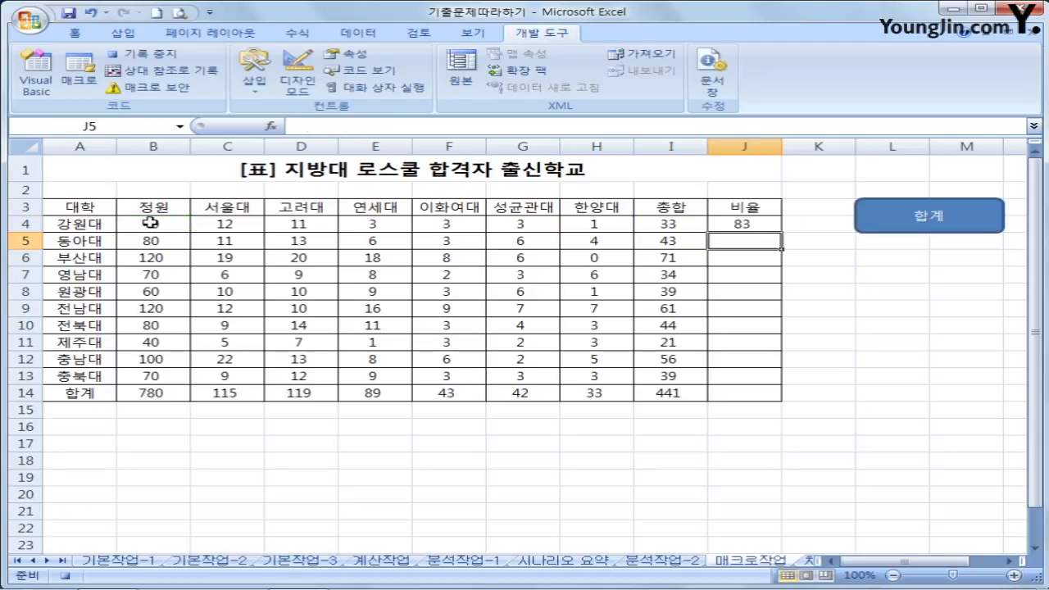
Step: Fill the 비율 formula from J4 down the column to J14
click(732, 224)
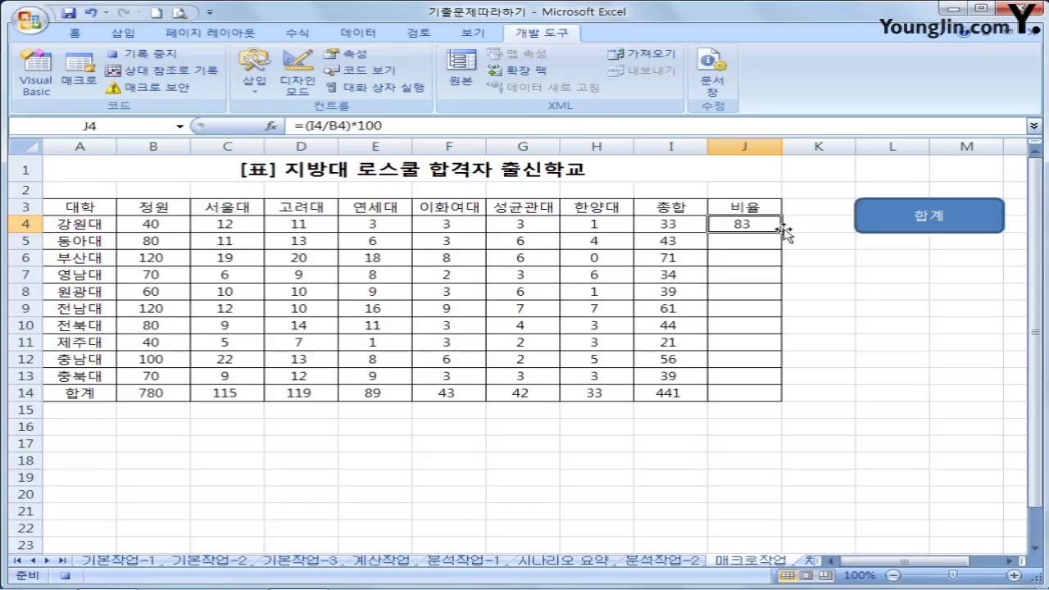
drag(784, 233, 780, 397)
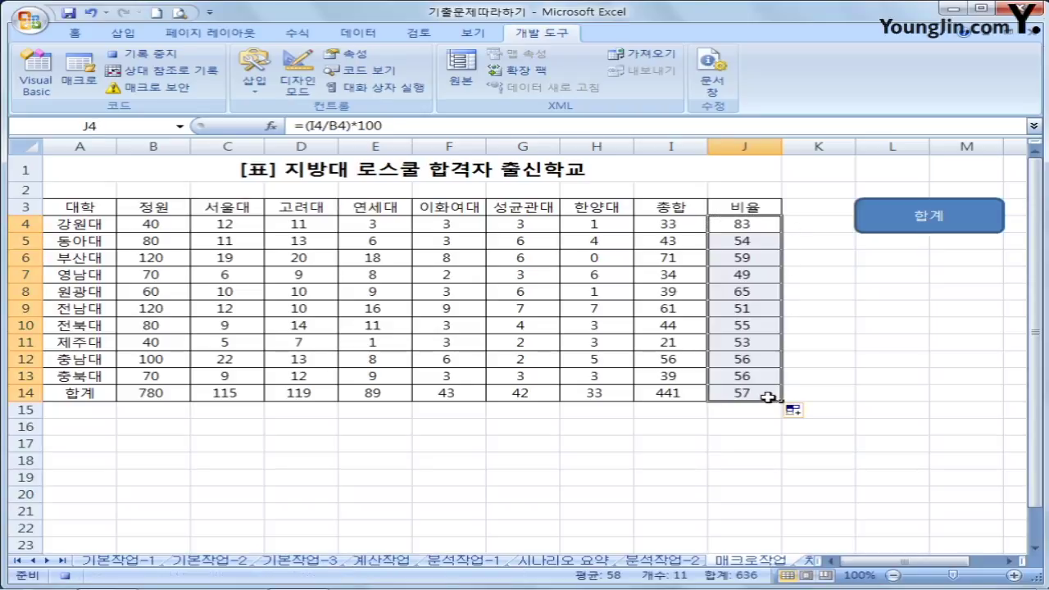
click(768, 397)
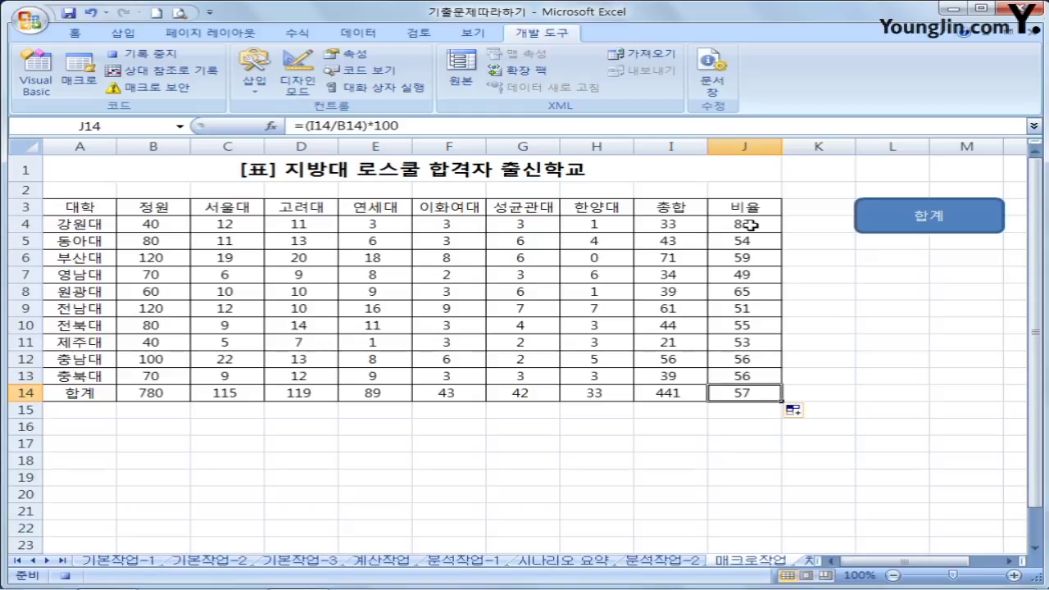
Step: Format the 비율 values in J4:J14 to show two decimal places
drag(749, 223, 748, 391)
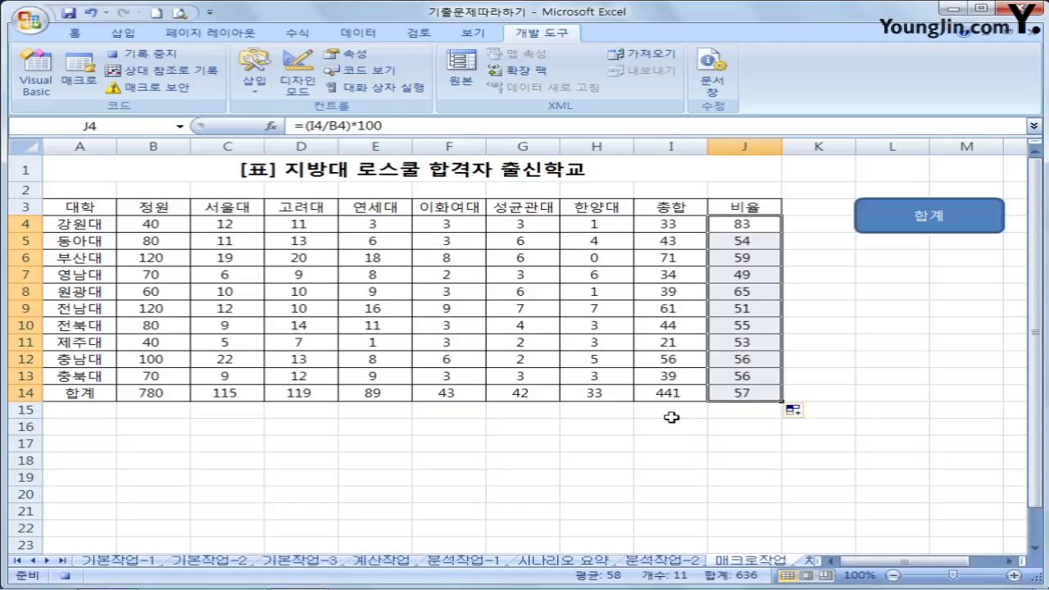
click(79, 34)
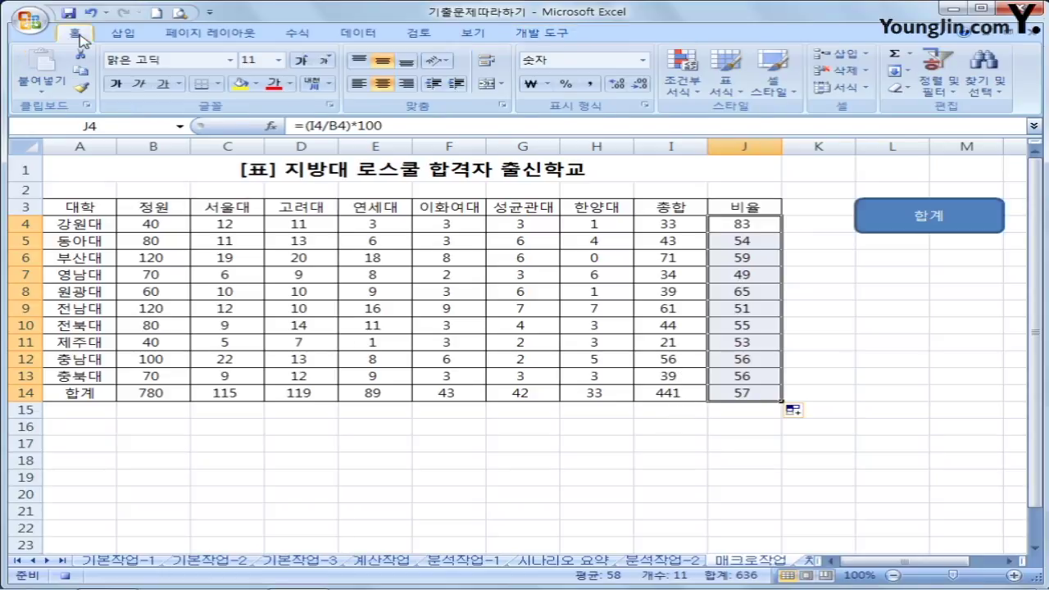
click(621, 86)
click(621, 86)
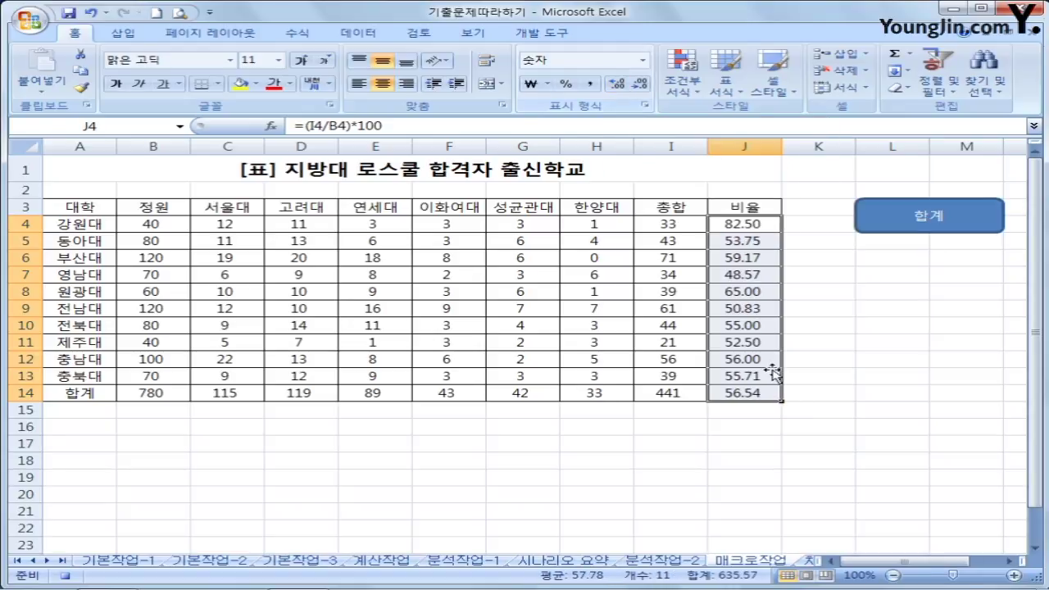
click(762, 393)
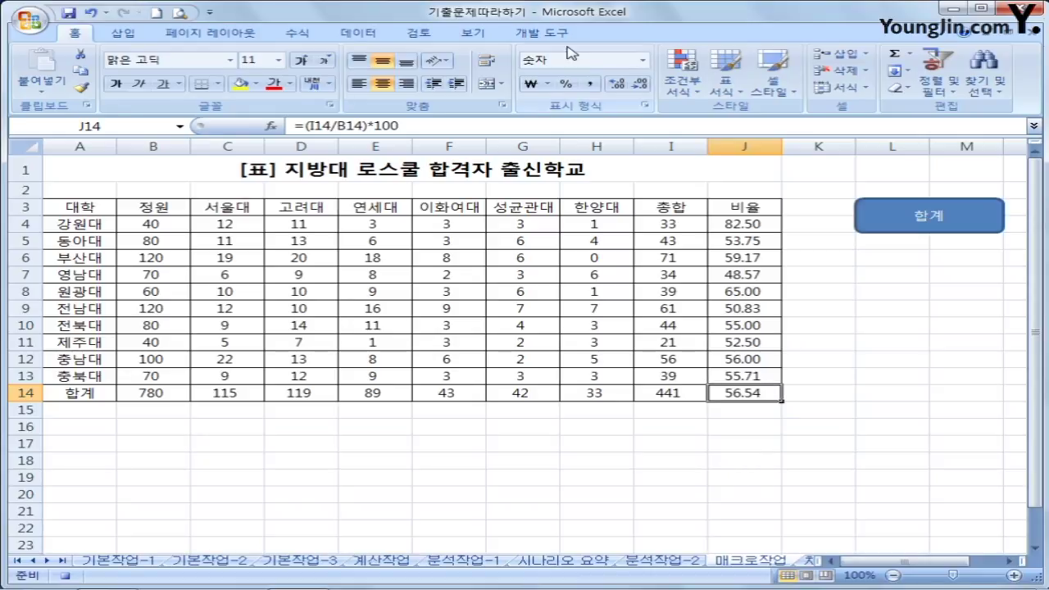
Step: Stop recording the 비율 macro and select empty cell E18 below the table
click(541, 33)
click(154, 56)
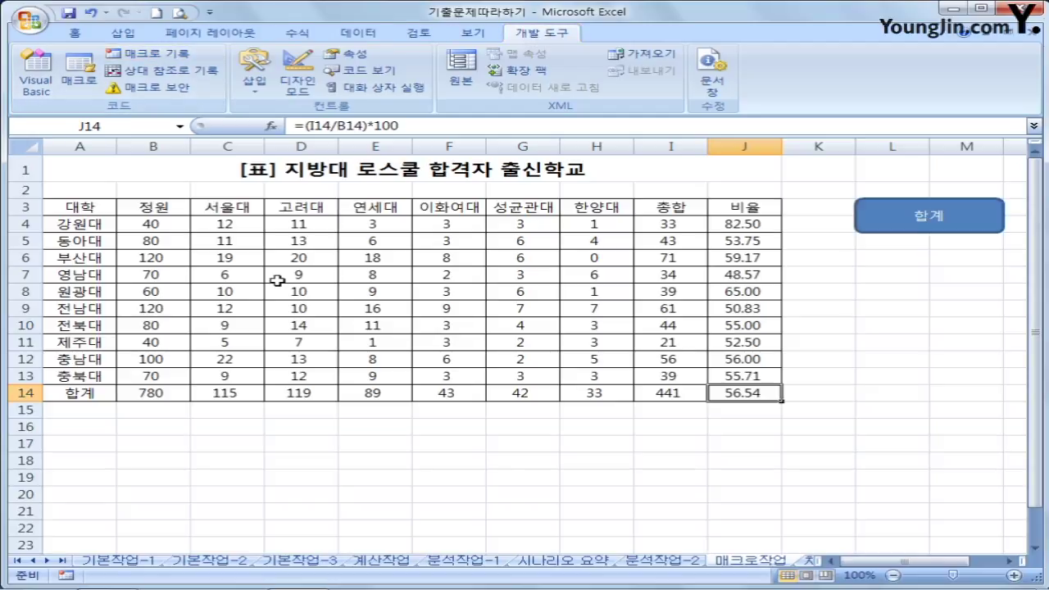
click(351, 465)
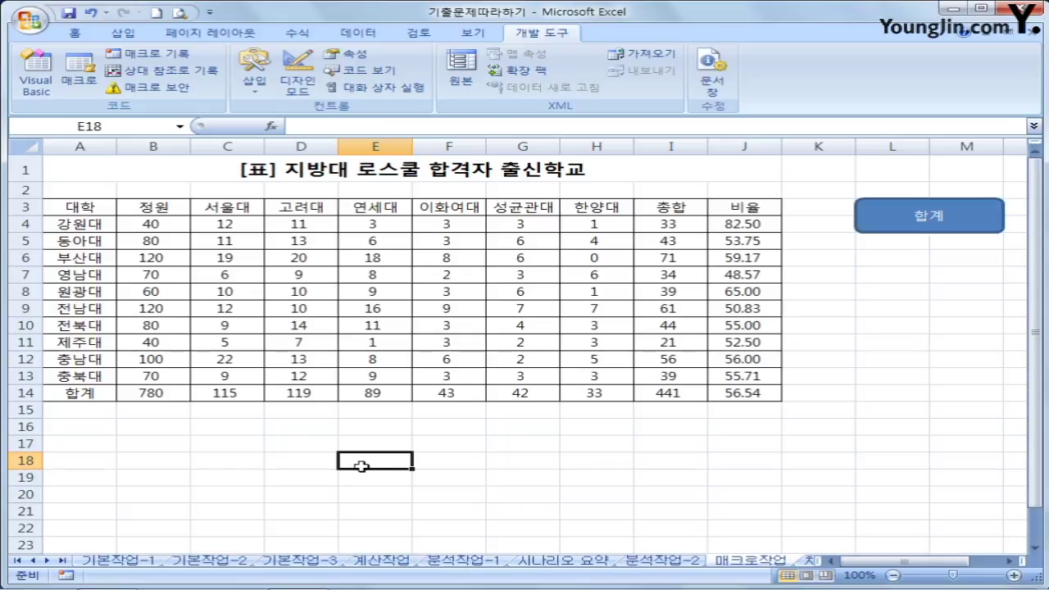
Step: Draw a cross shape (십자형) about 1.16 cm high and 3.81 cm wide over L6:M7 and label it 비율
click(123, 34)
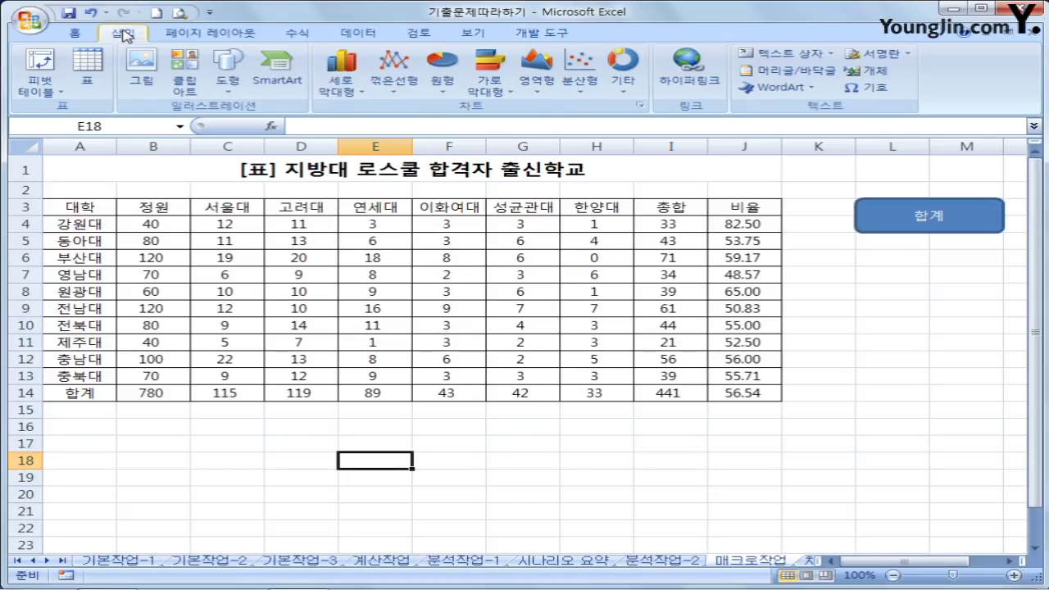
click(234, 82)
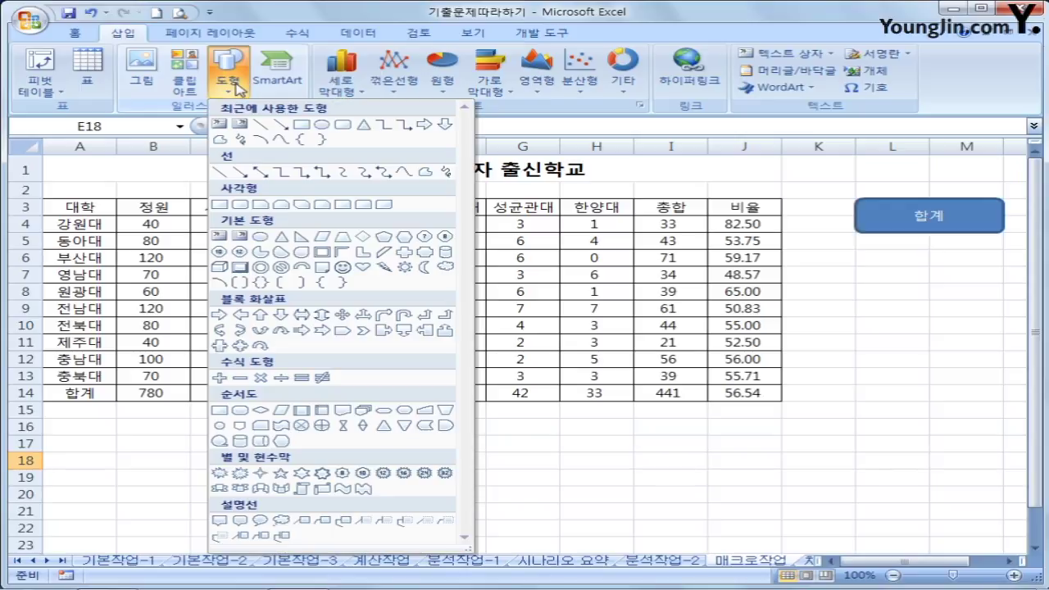
click(403, 255)
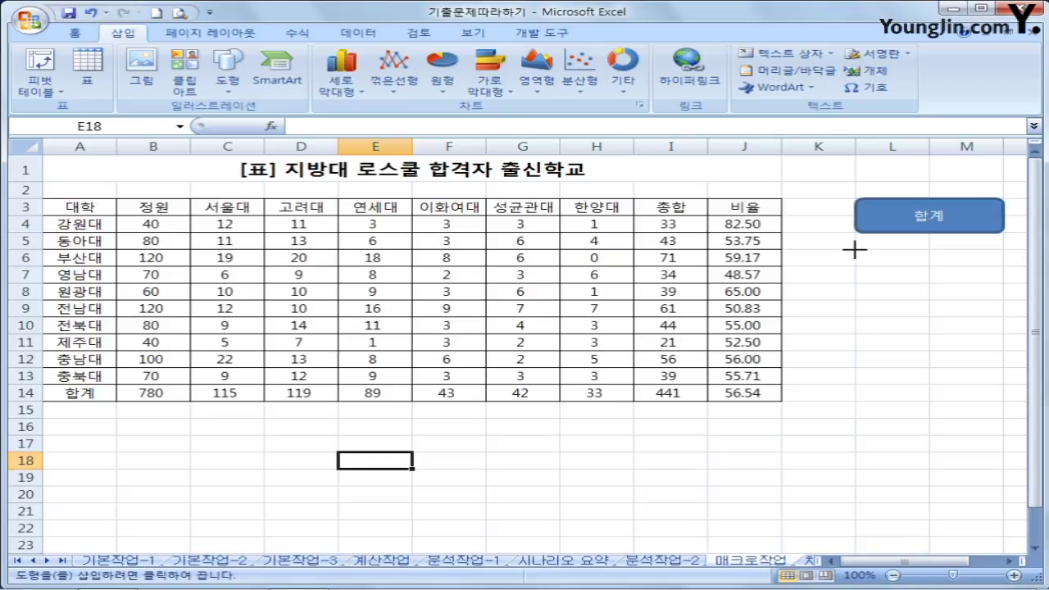
mouse_move(854, 249)
mouse_down()
mouse_move(1004, 276)
mouse_move(990, 288)
mouse_up()
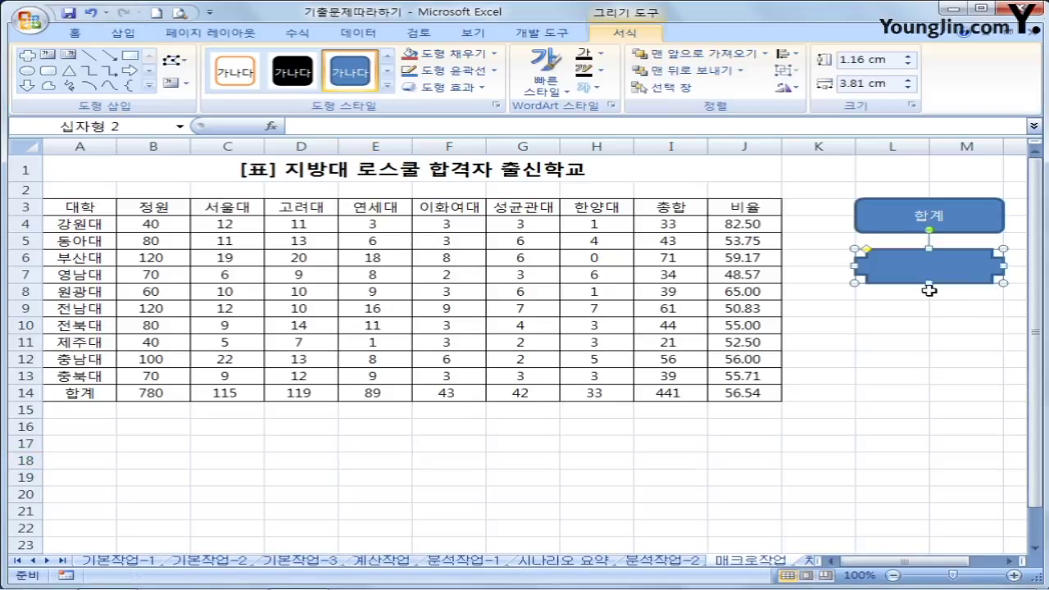
text(비유)
Step: Assign the 비율 macro to the cross shape
click(889, 279)
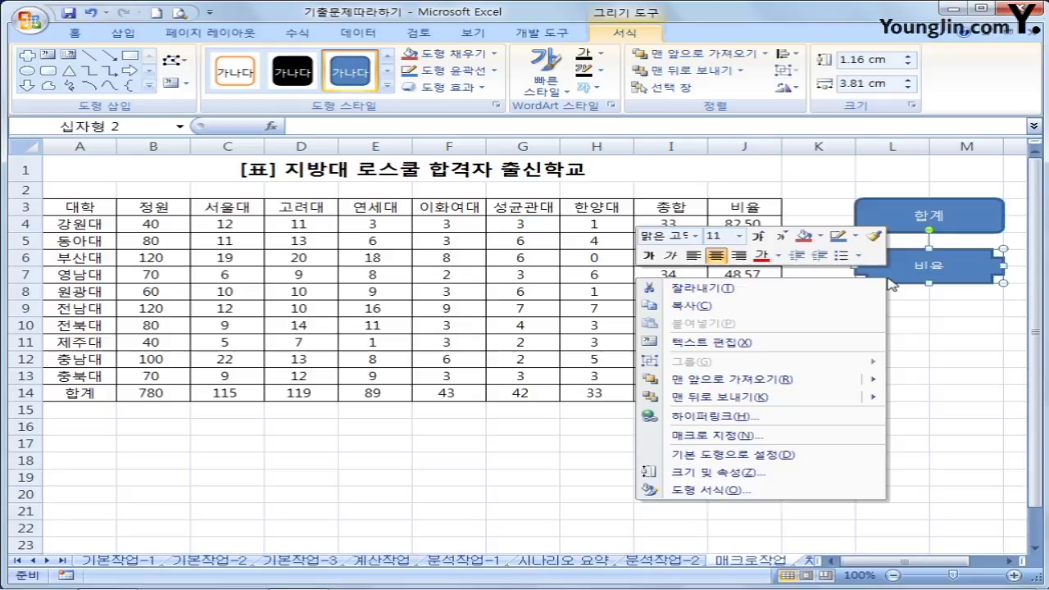
click(786, 435)
click(449, 199)
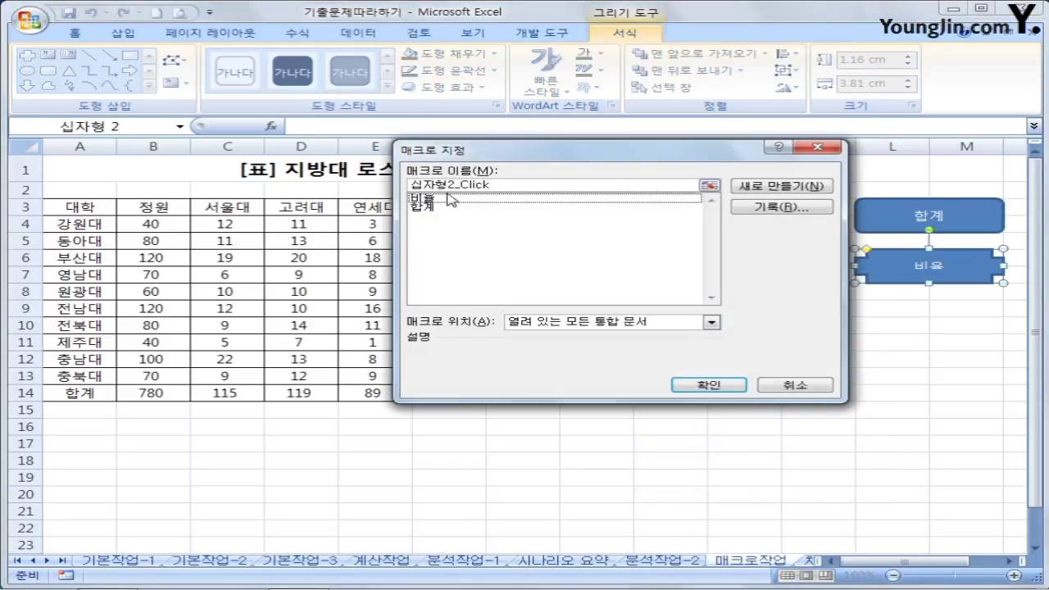
click(687, 384)
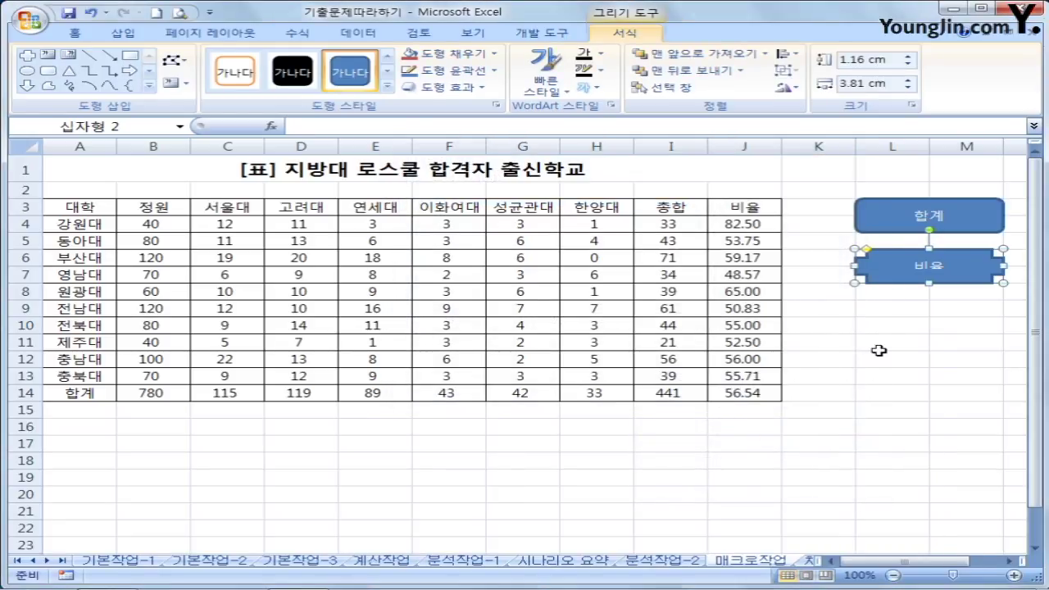
Step: Clear the 비율 values in J4:J14 and the 합계 values in B14:I14
click(888, 350)
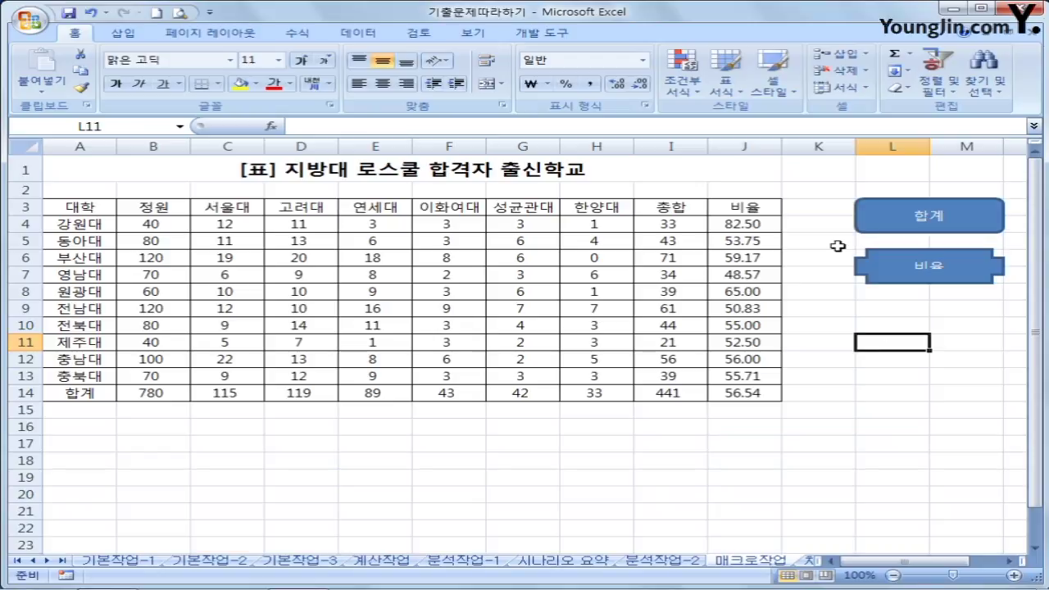
drag(762, 226, 763, 391)
key(Delete)
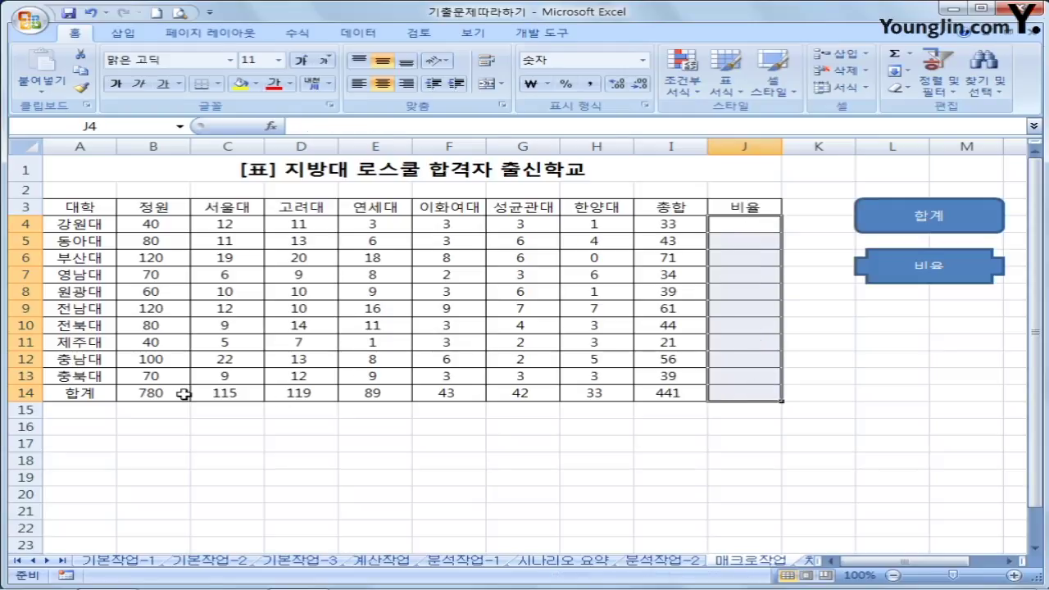
drag(185, 394, 684, 393)
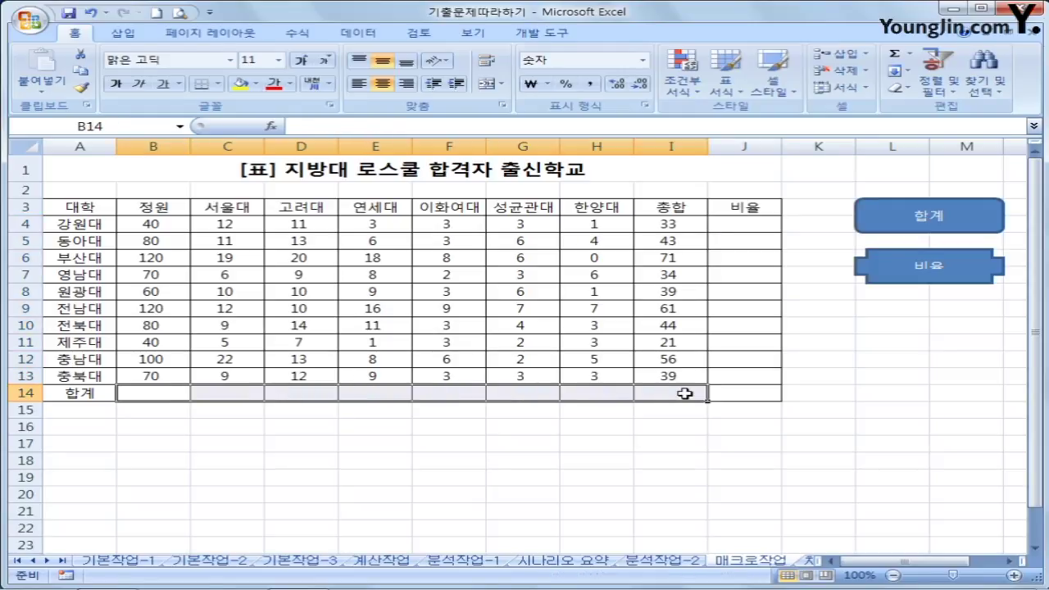
Step: Run the 합계 macro and the 비율 macro from their assigned shapes to refill the table
click(815, 357)
click(916, 223)
click(924, 272)
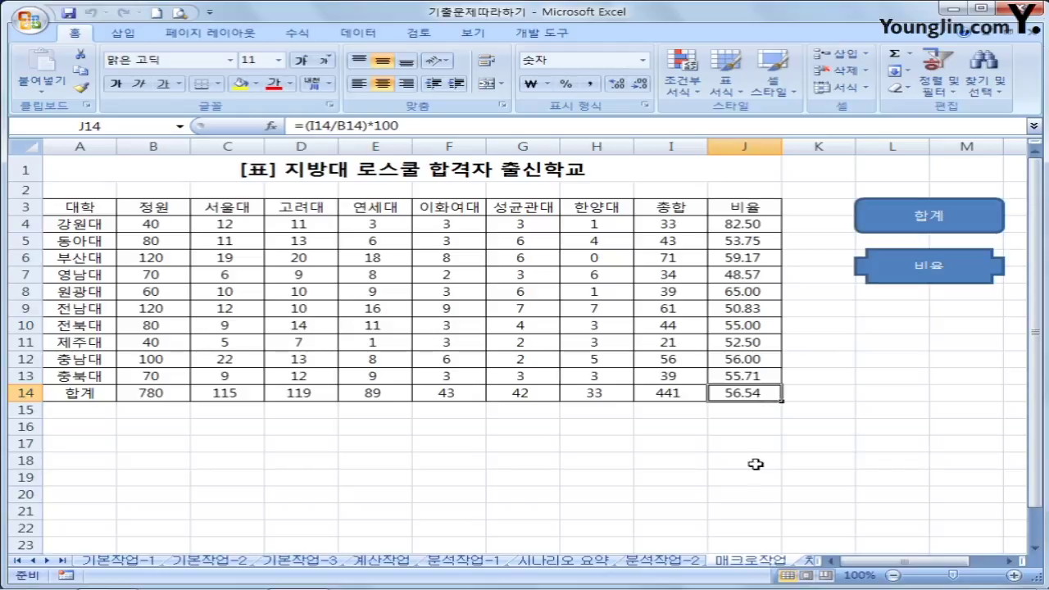
Step: On the 차트작업 sheet, change the column chart's type to a line chart with markers (표식이 있는 꺾은선형)
click(810, 562)
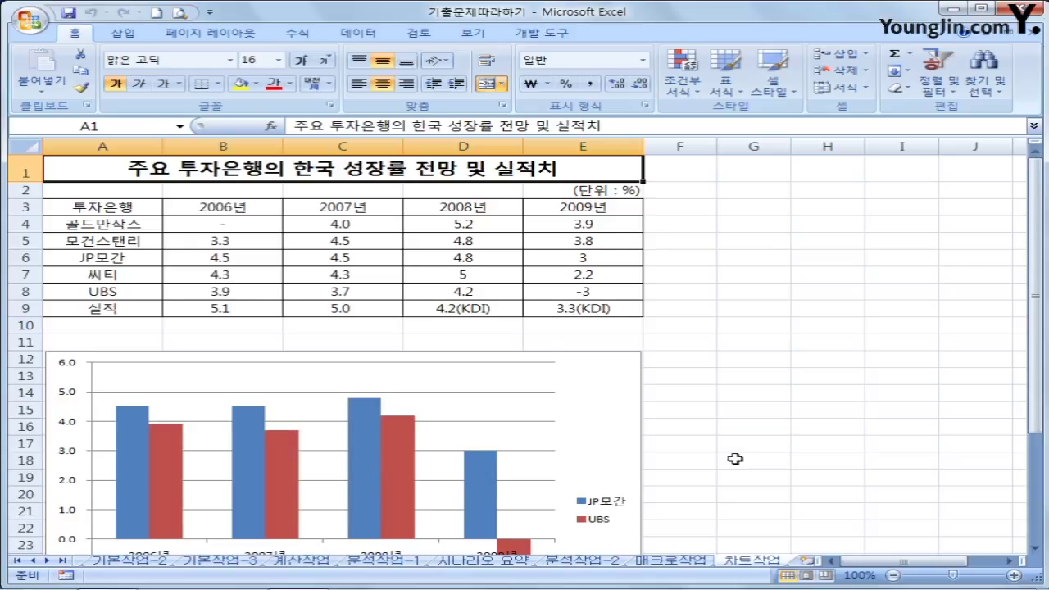
scroll(735, 459, down, 2)
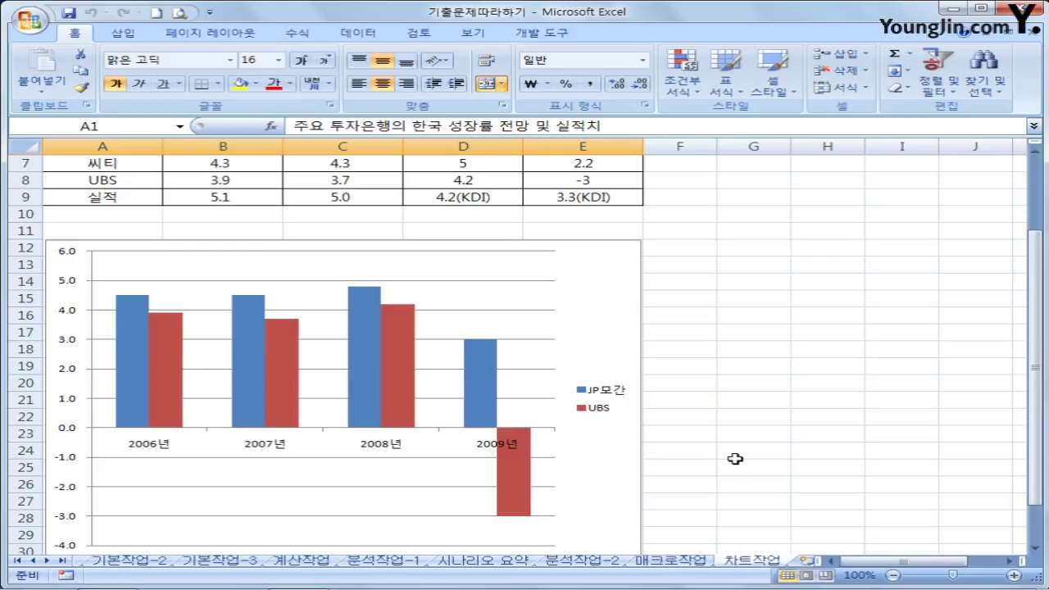
scroll(735, 459, down, 1)
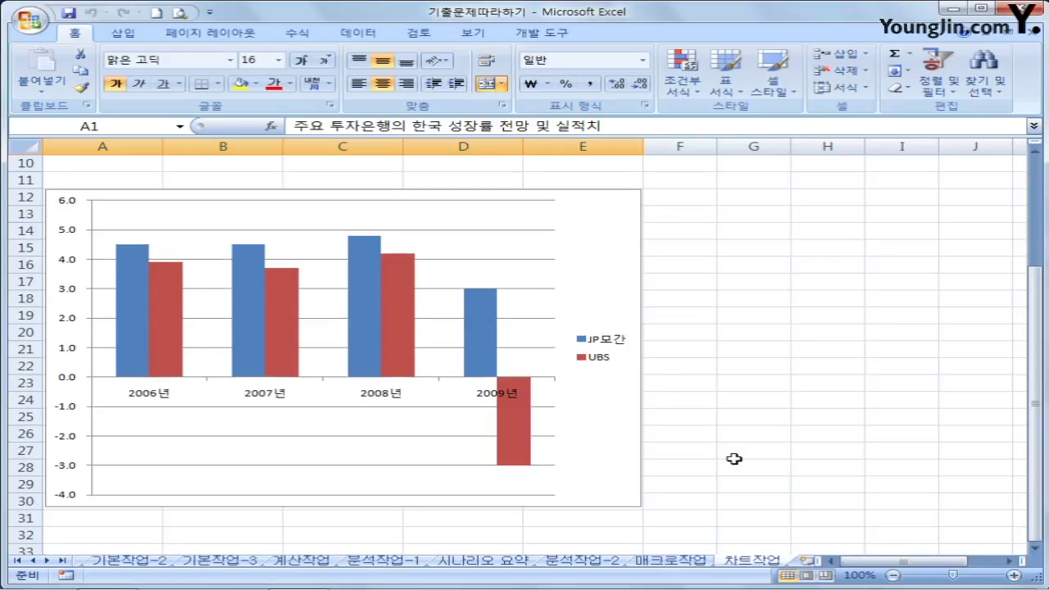
click(587, 300)
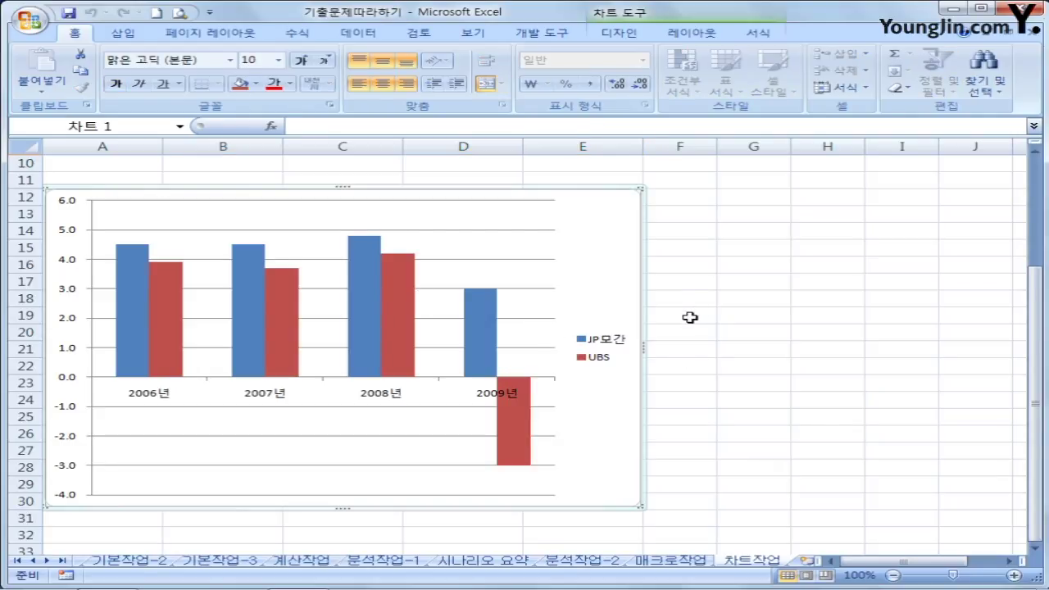
right_click(590, 235)
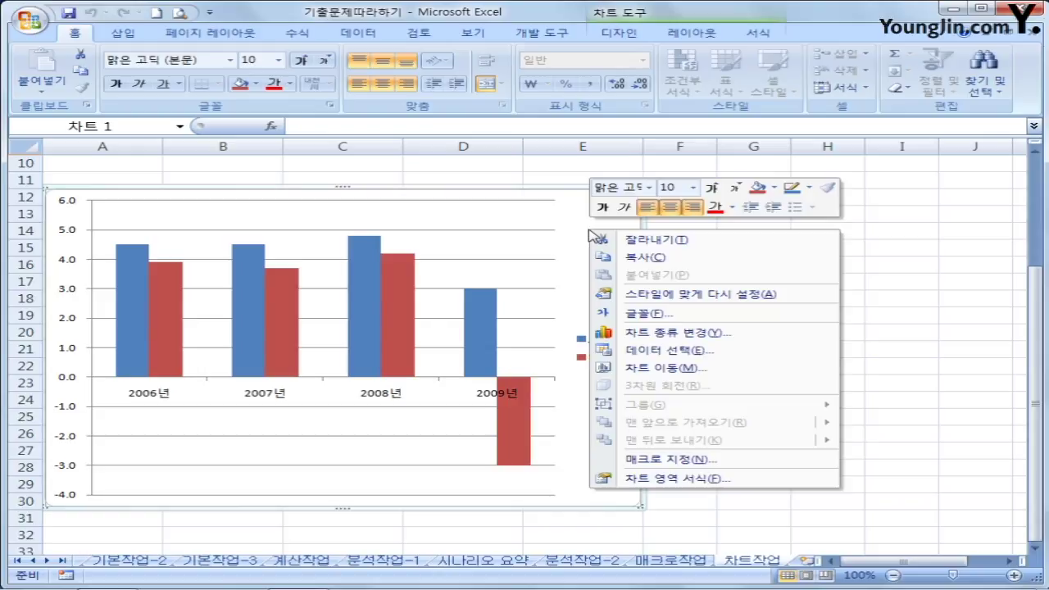
click(762, 333)
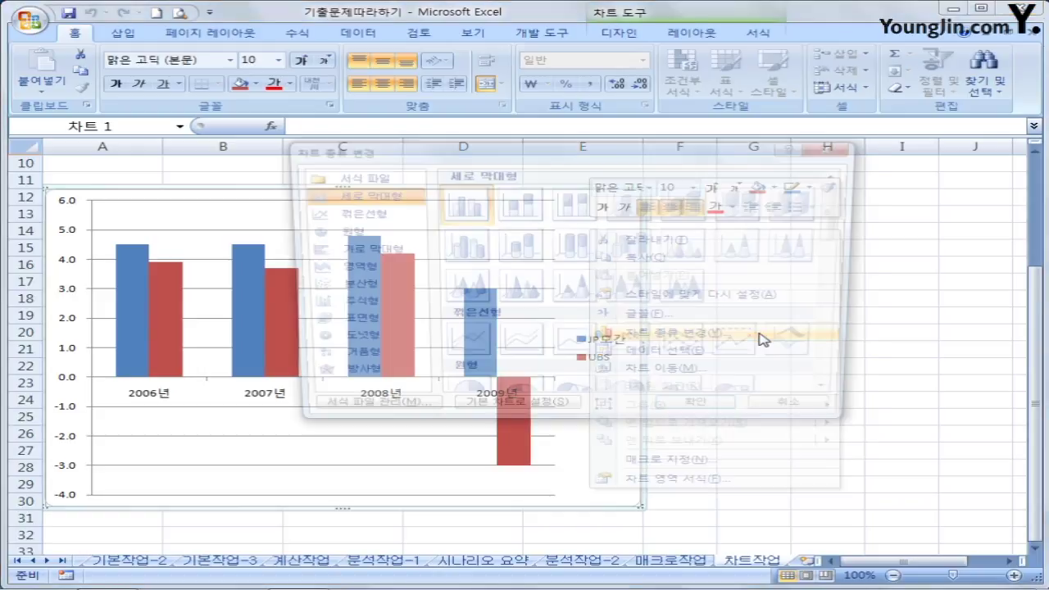
click(631, 347)
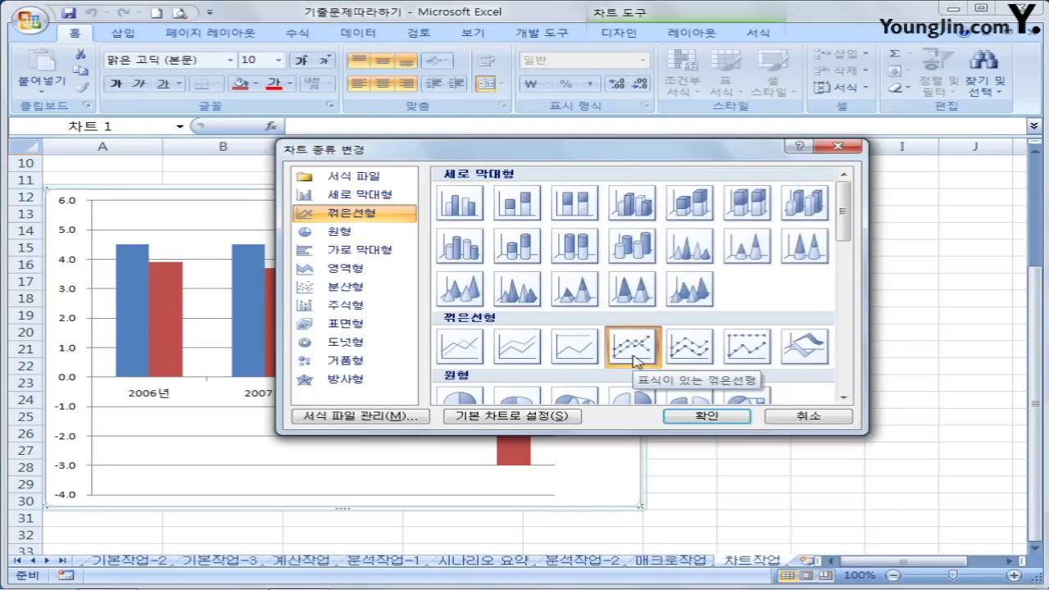
click(708, 415)
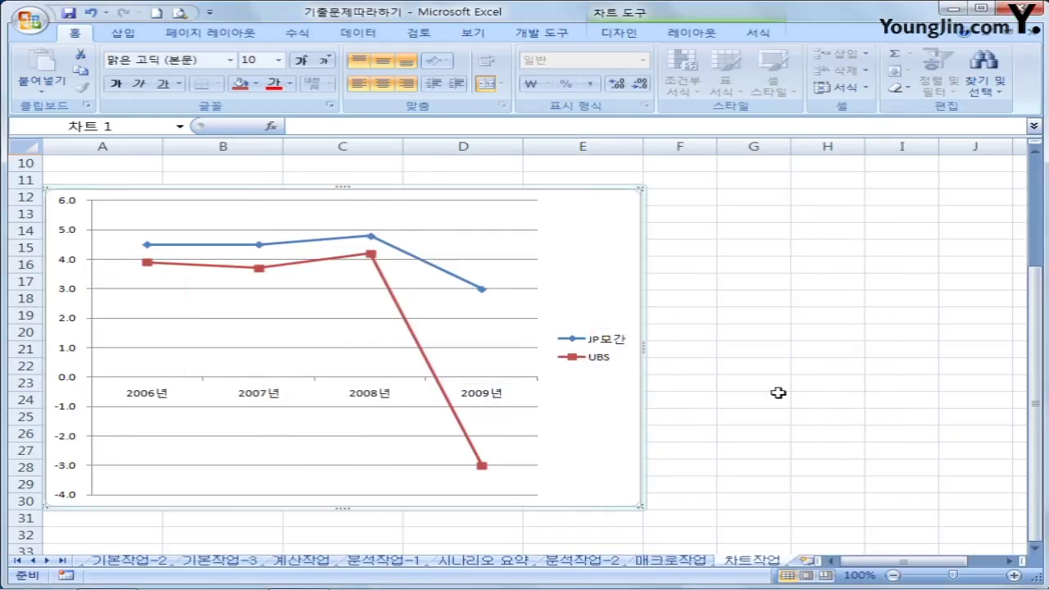
Step: Copy the 모건스탠리 row A5:E5 and paste it into the chart as a new series
click(798, 383)
scroll(798, 387, up, 2)
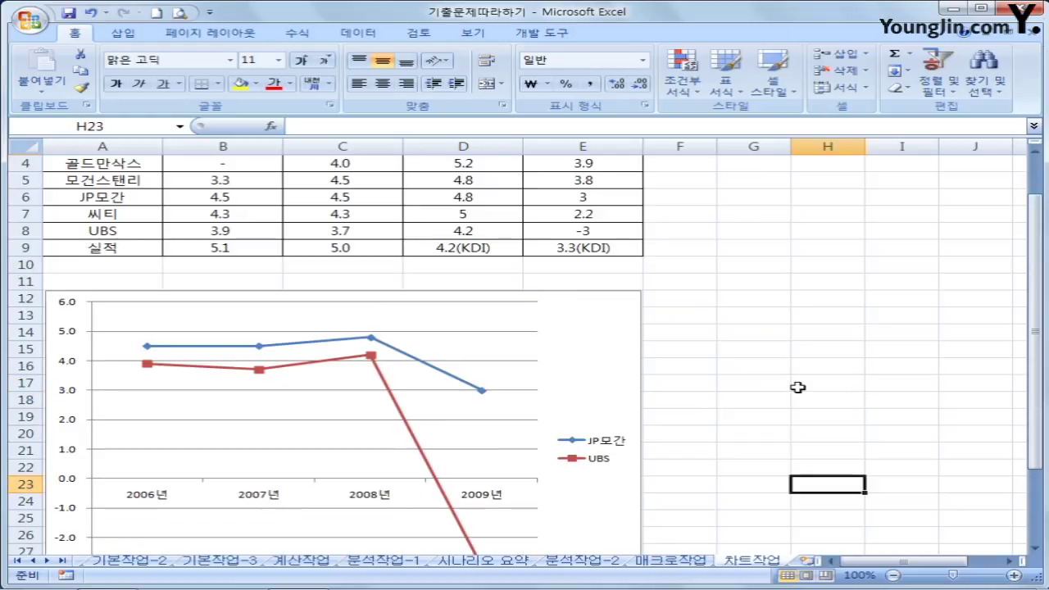
scroll(798, 387, up, 1)
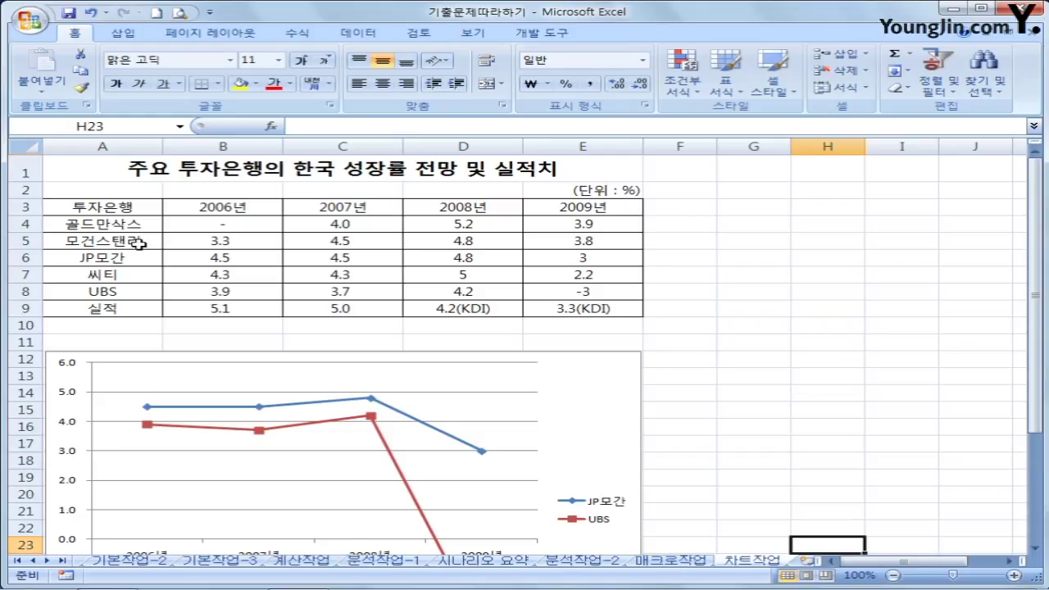
drag(77, 237, 559, 239)
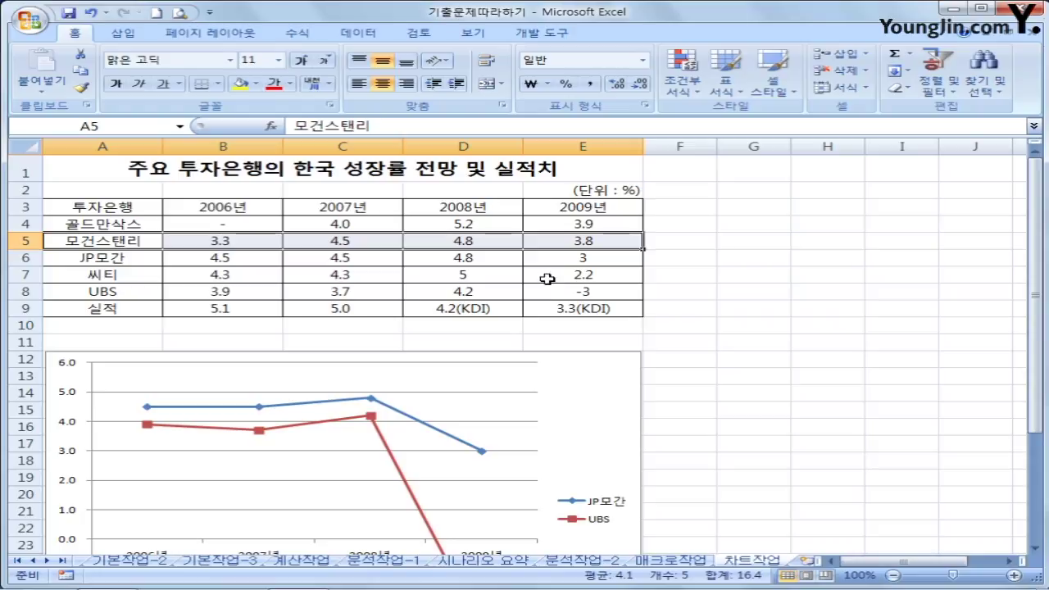
key(ctrl+c)
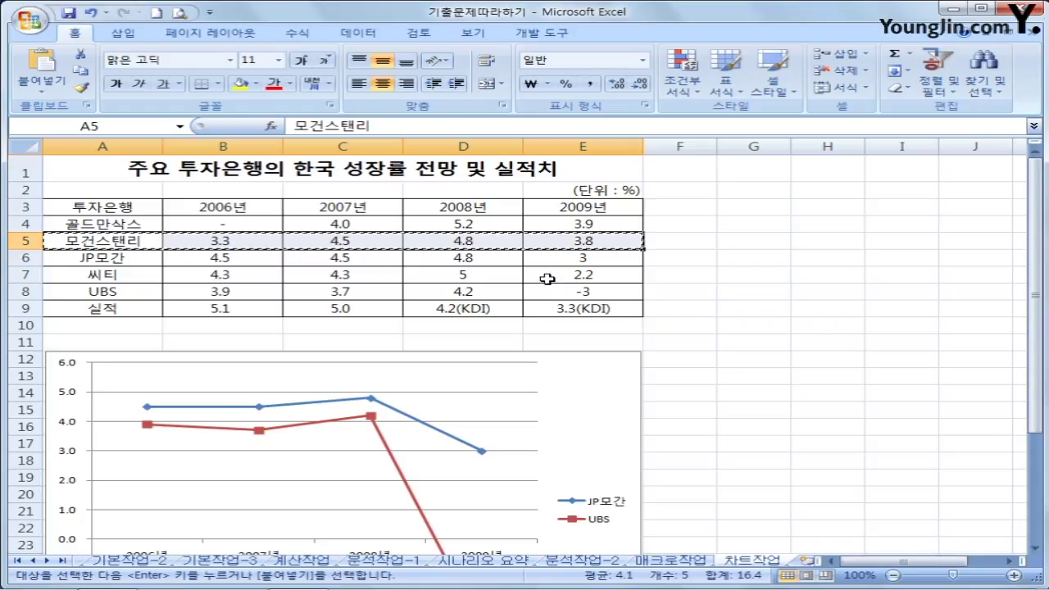
click(578, 392)
scroll(772, 385, down, 2)
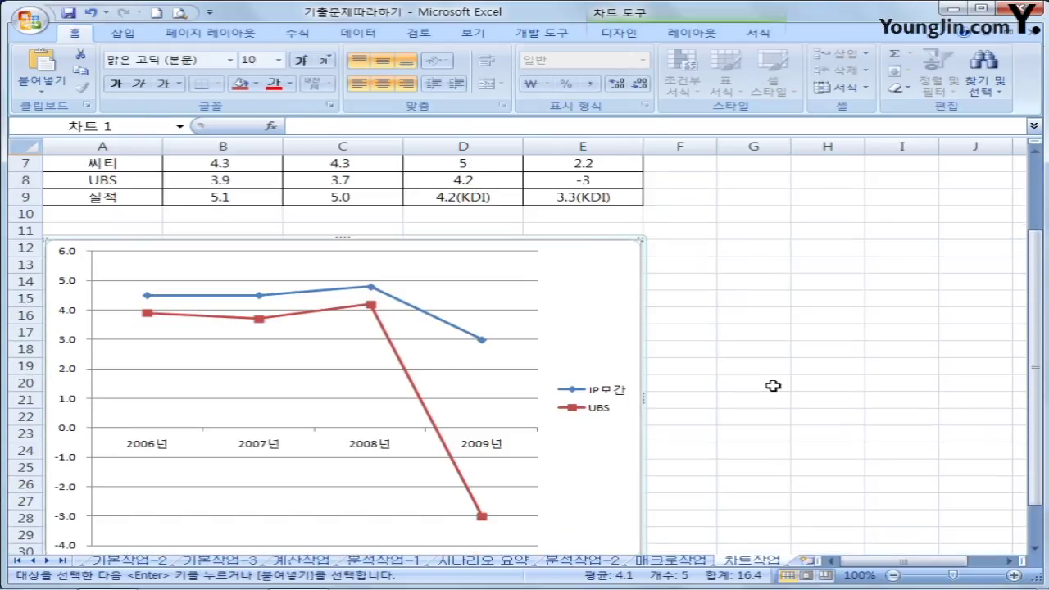
key(ctrl+v)
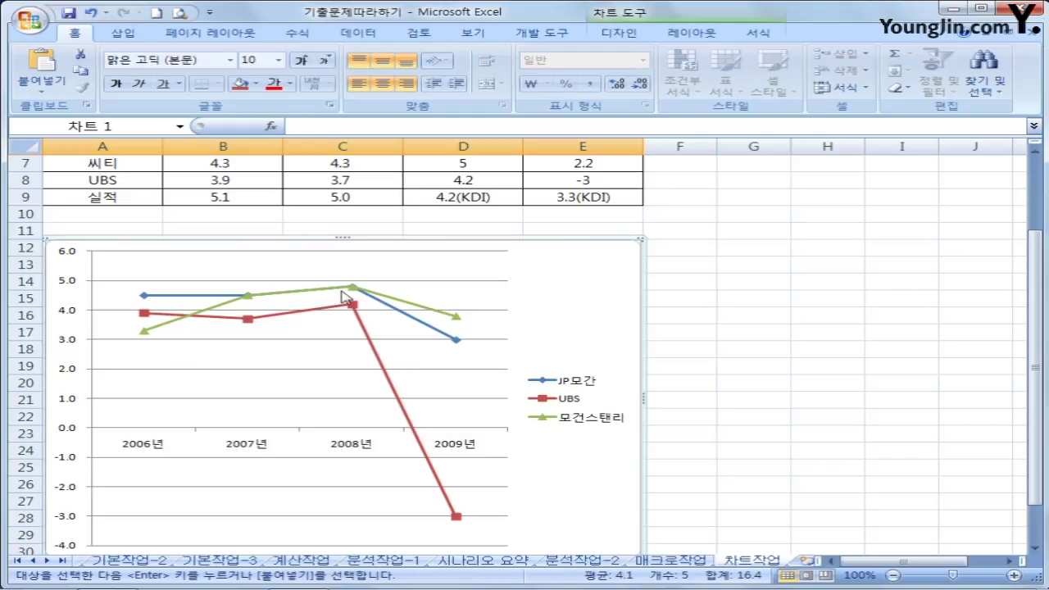
Step: Add a title above the chart (차트 위) and enter 성장률 전망 및 실적 as its text
mouse_move(449, 336)
click(691, 33)
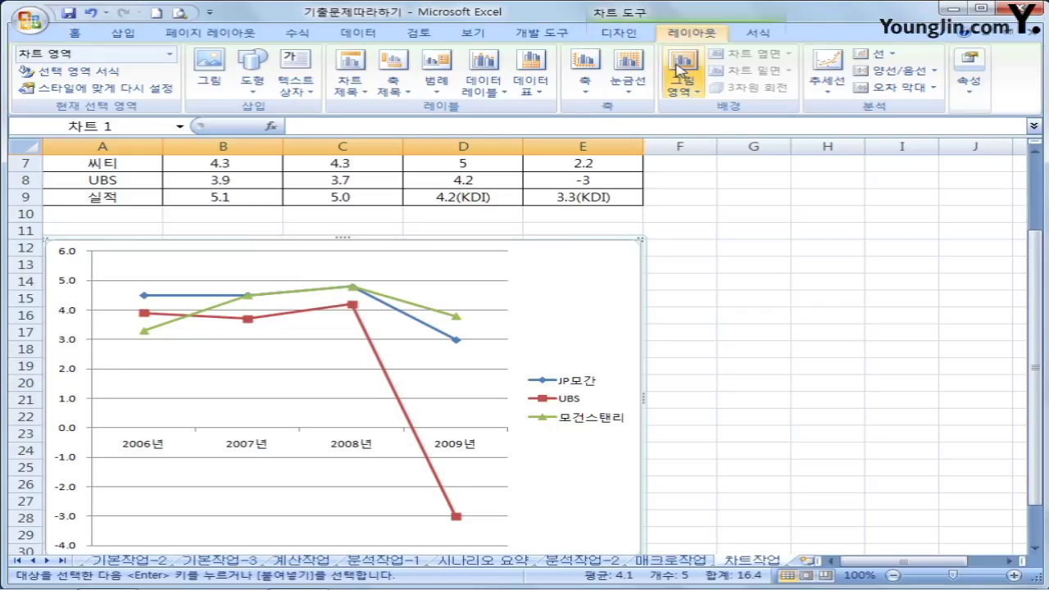
click(347, 86)
click(414, 206)
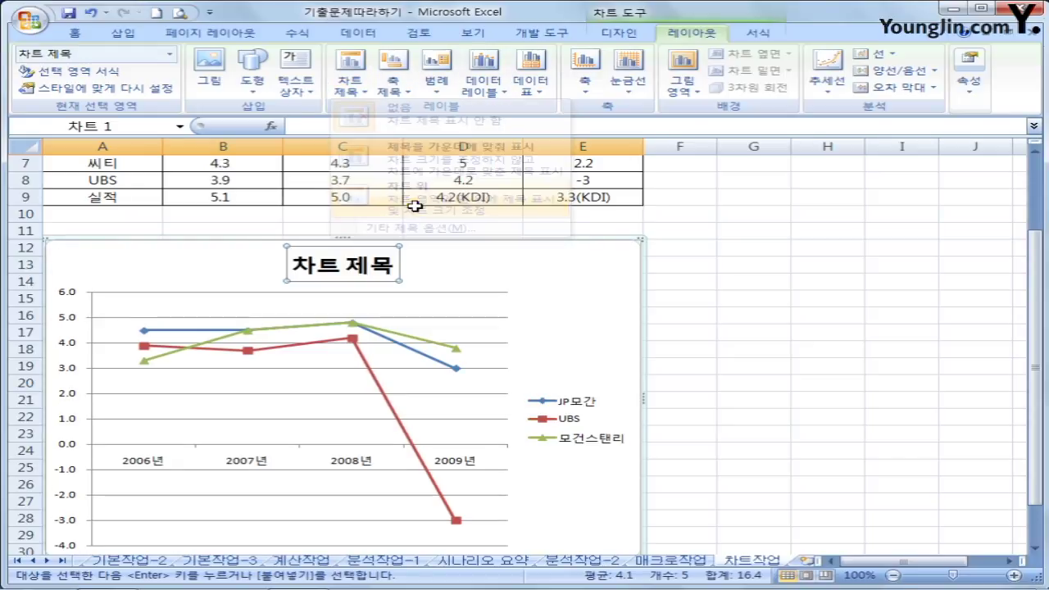
drag(300, 263, 387, 273)
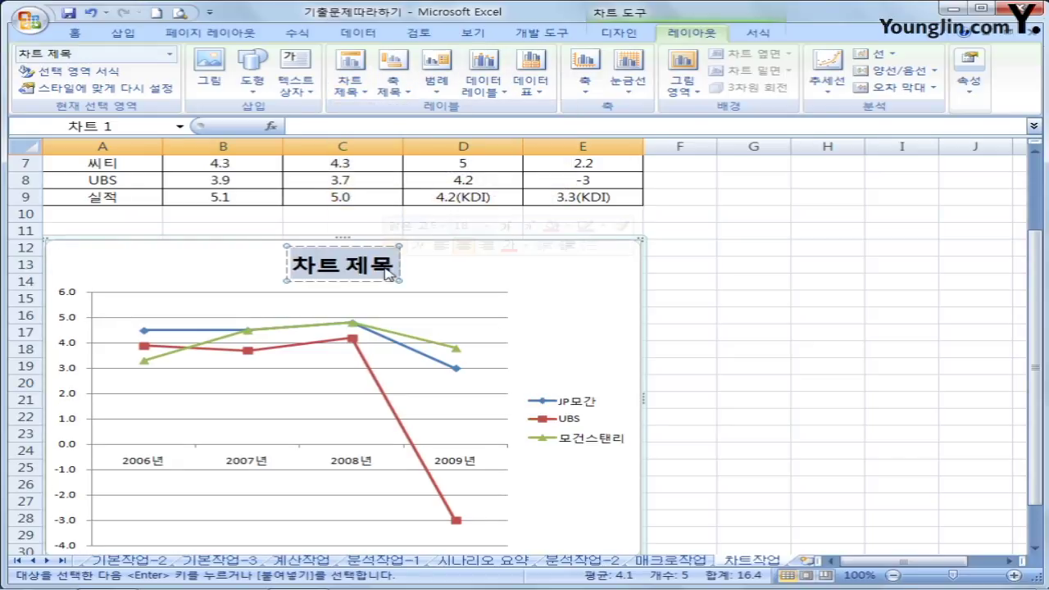
text(한국성)
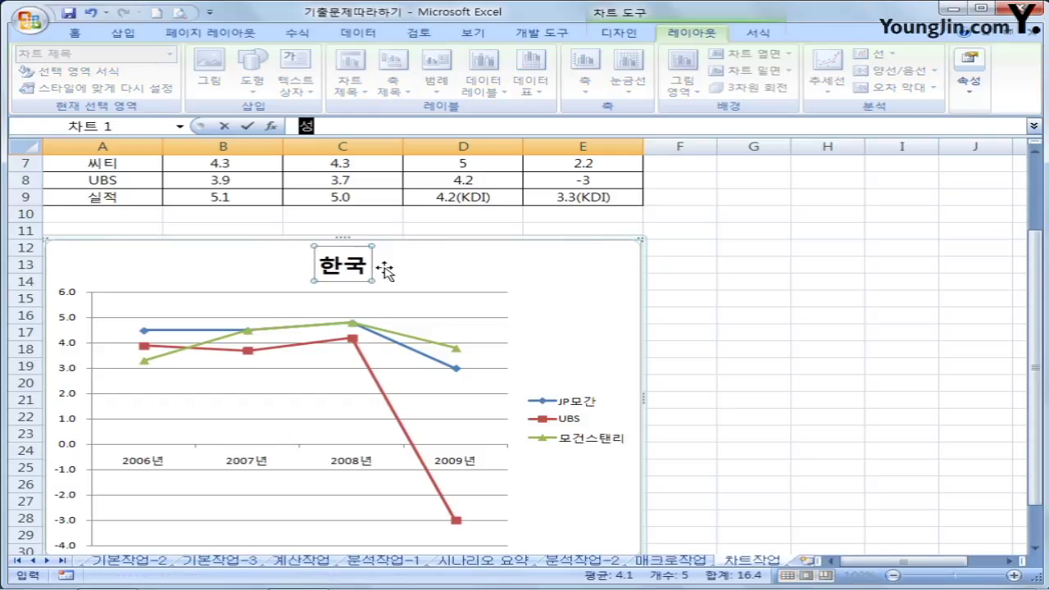
text(자ㅇㄹ률 )
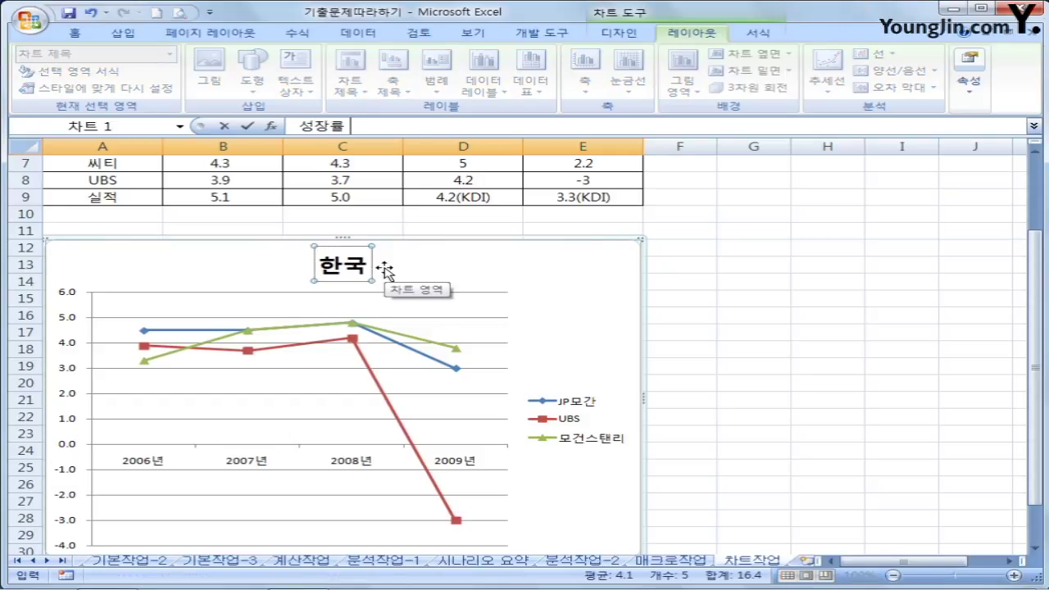
text(전망 및 실적)
key(Return)
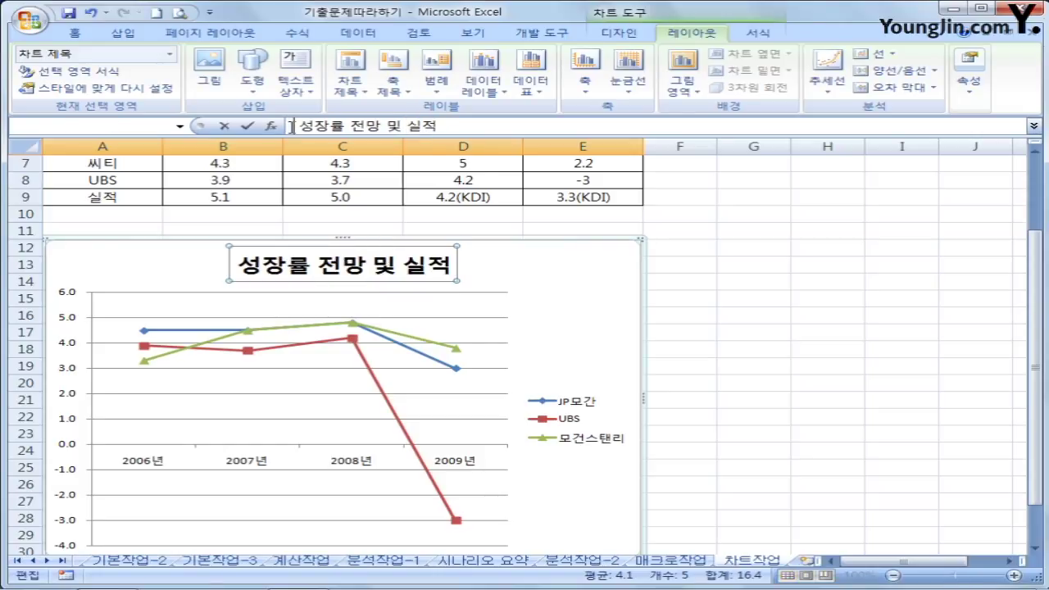
Step: Insert 한국 at the start of the chart title so it reads 한국 성장률 전망 및 실적
text(한국)
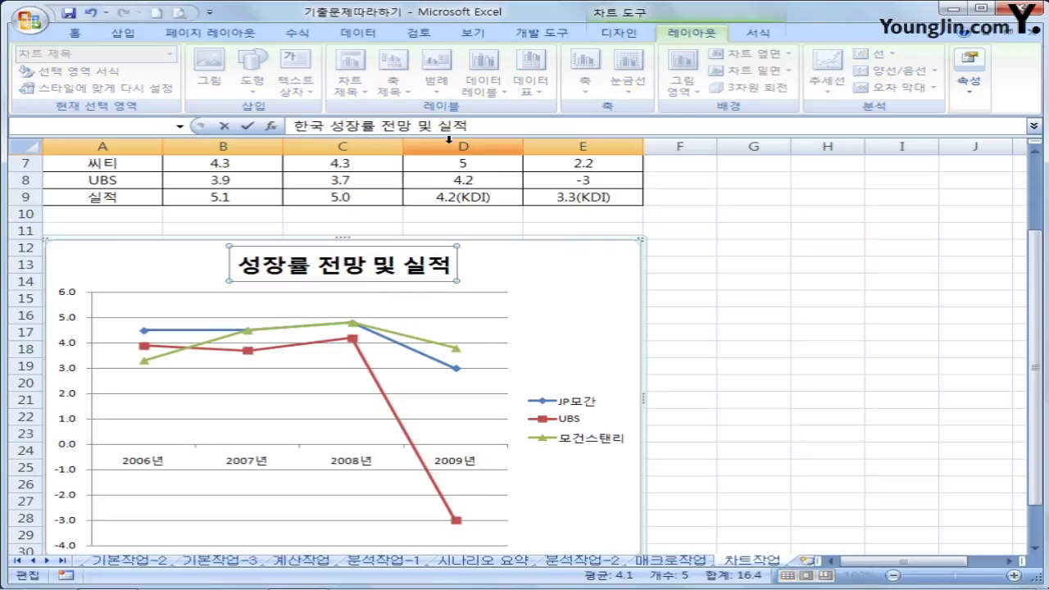
key(Return)
key(F2)
key(Left)
key(Left)
key(Left)
key(Left)
key(Left)
key(Left)
key(Left)
key(Left)
key(Left)
key(Left)
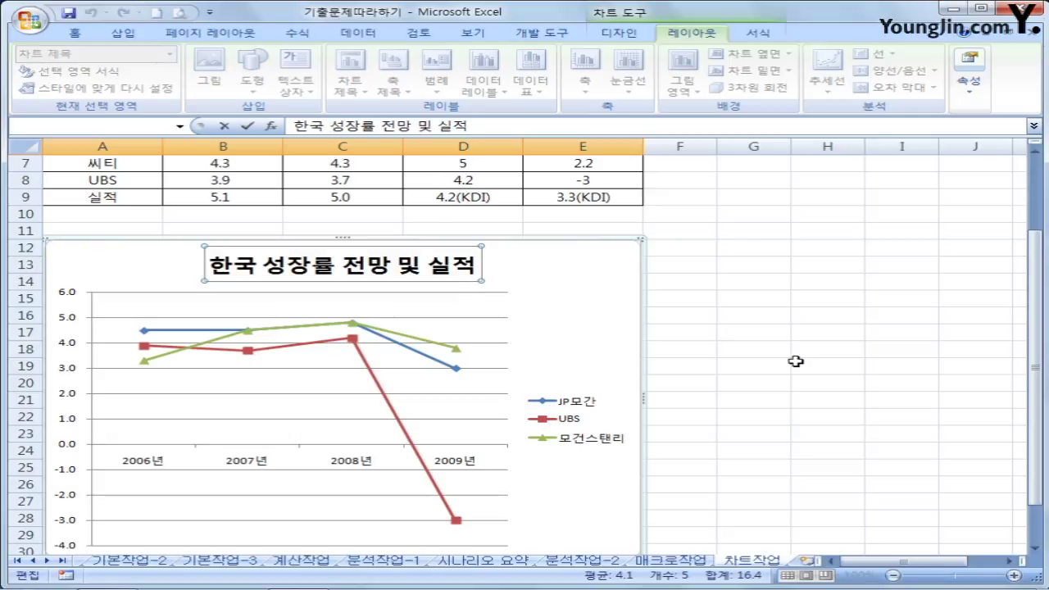
click(422, 282)
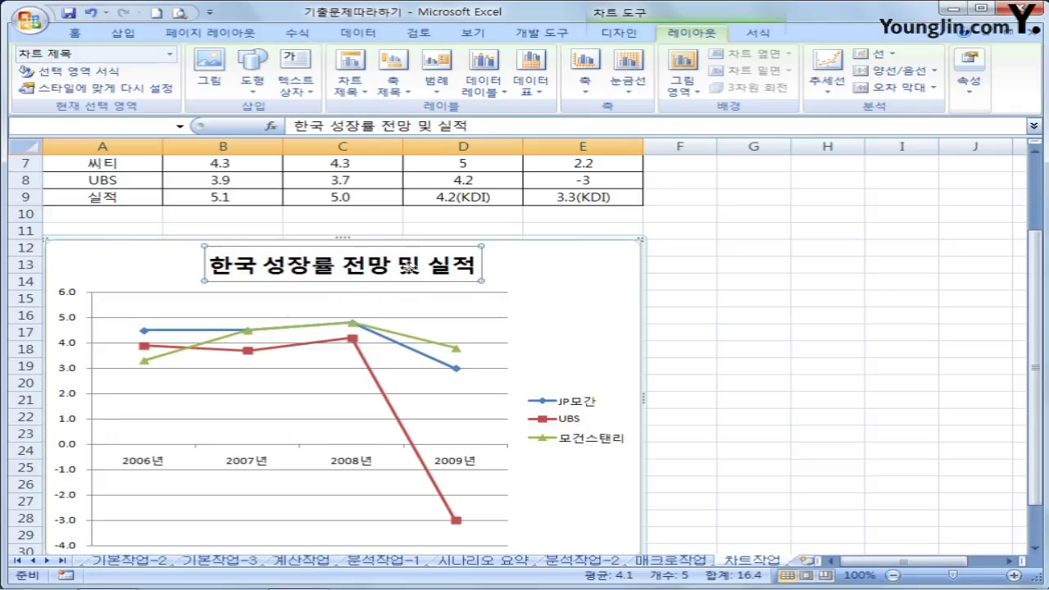
Step: Change the chart title's font to 궁서체
right_click(410, 271)
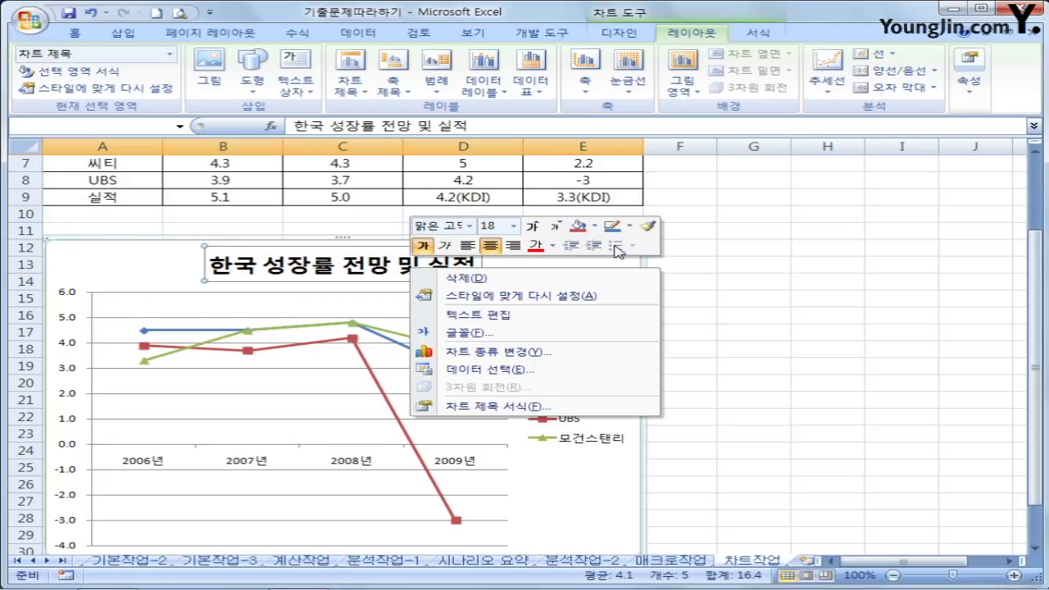
click(471, 226)
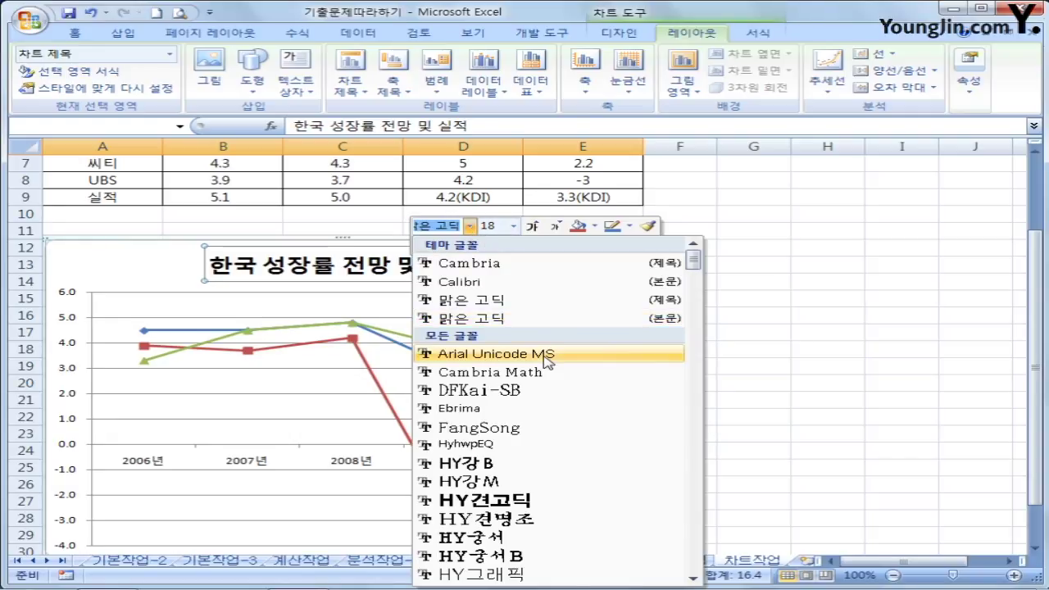
scroll(544, 361, down, 5)
scroll(543, 370, down, 2)
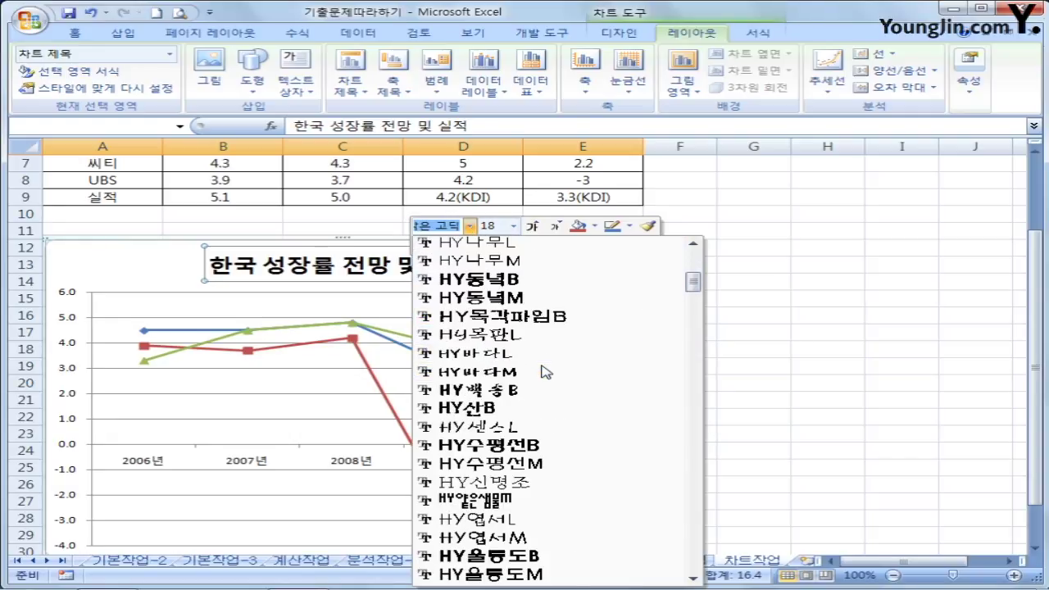
scroll(544, 371, up, 8)
scroll(543, 372, down, 10)
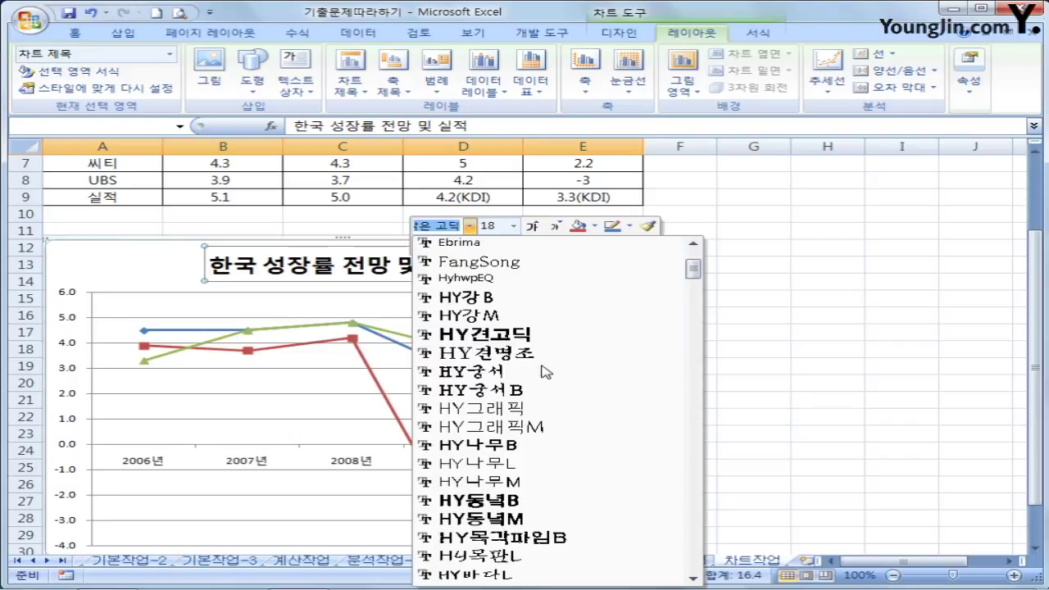
scroll(545, 372, up, 9)
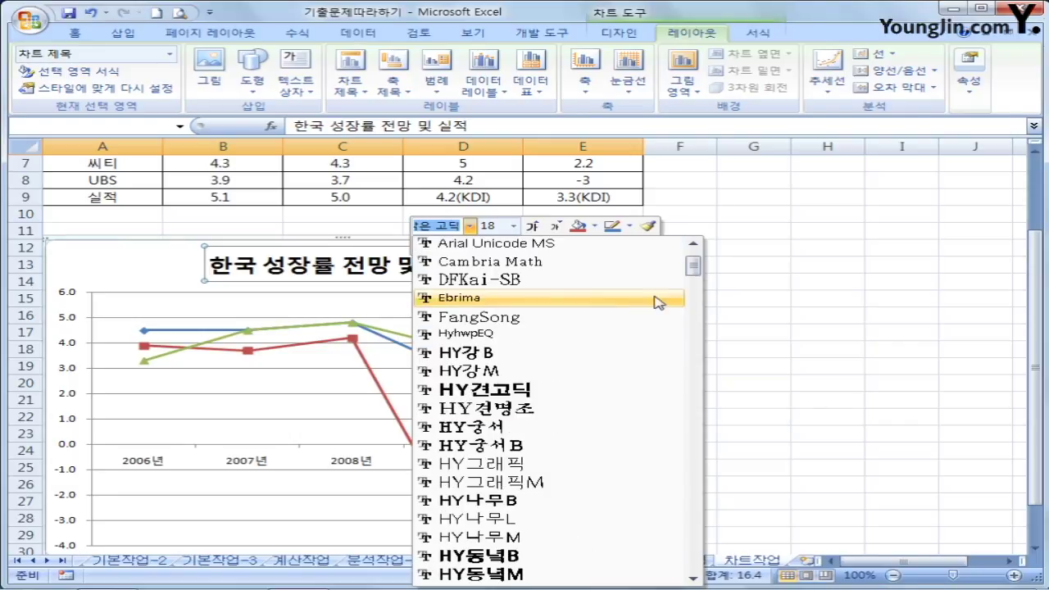
drag(693, 268, 693, 331)
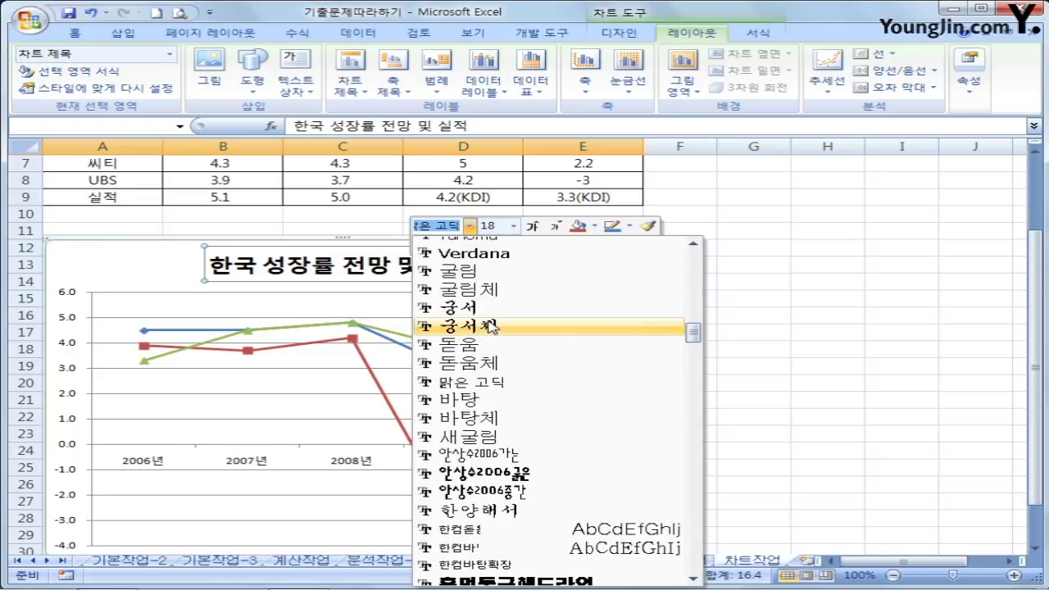
click(490, 326)
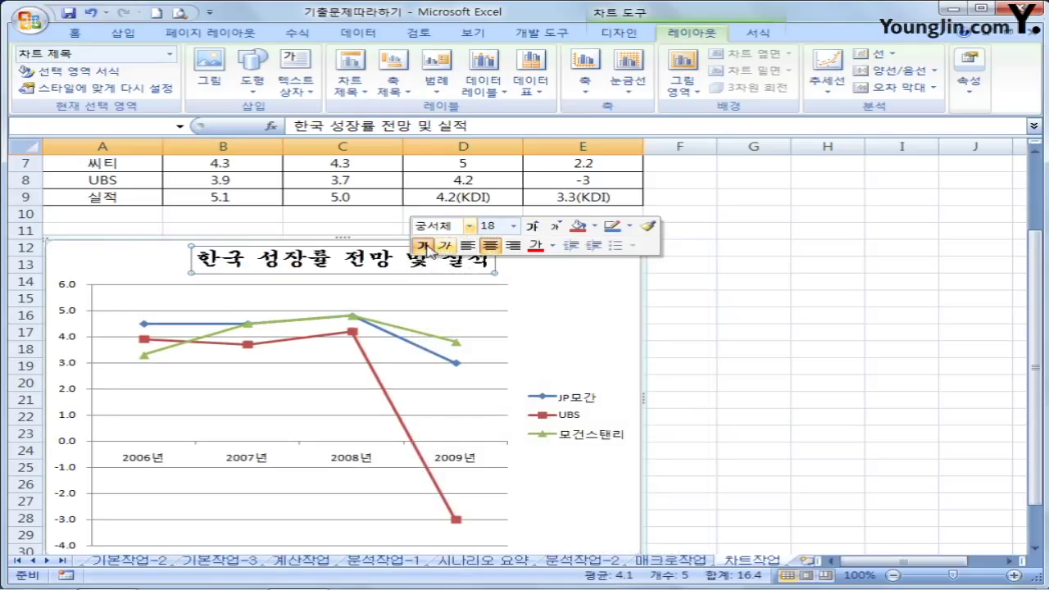
Step: Set the chart title's font size to 12
click(513, 226)
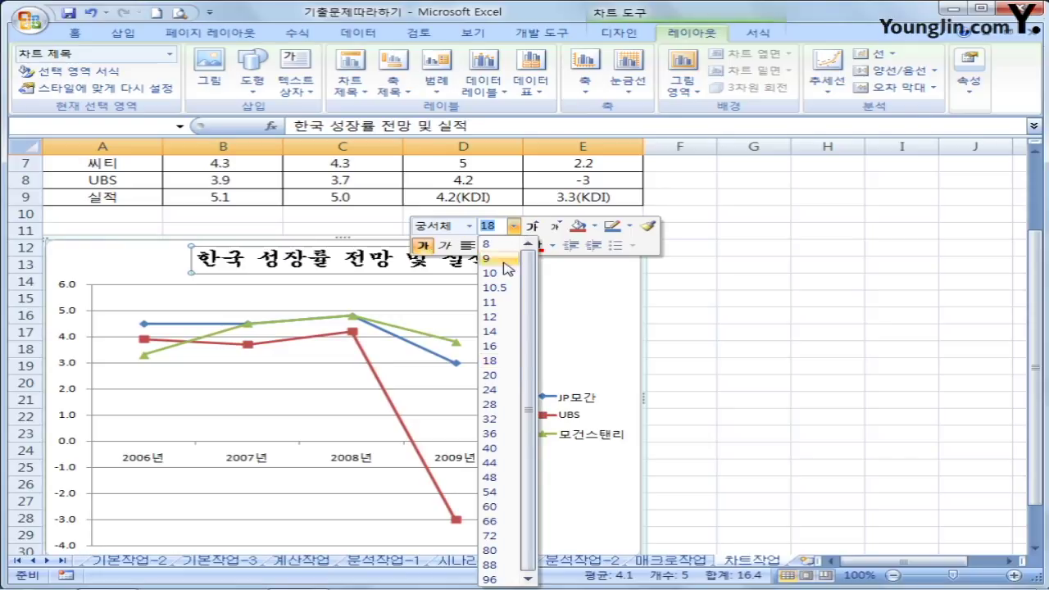
click(495, 317)
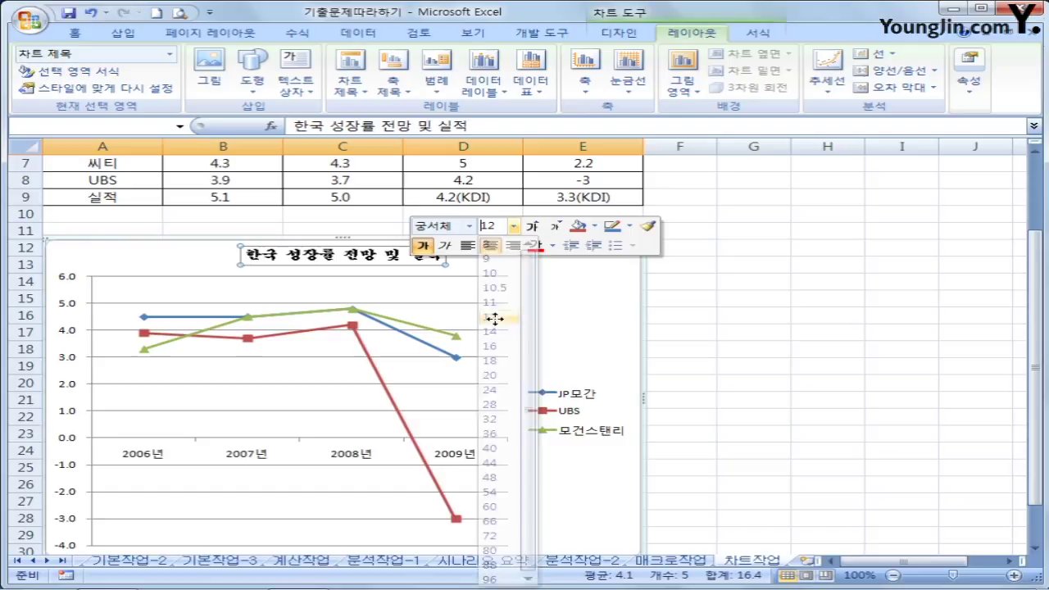
click(573, 308)
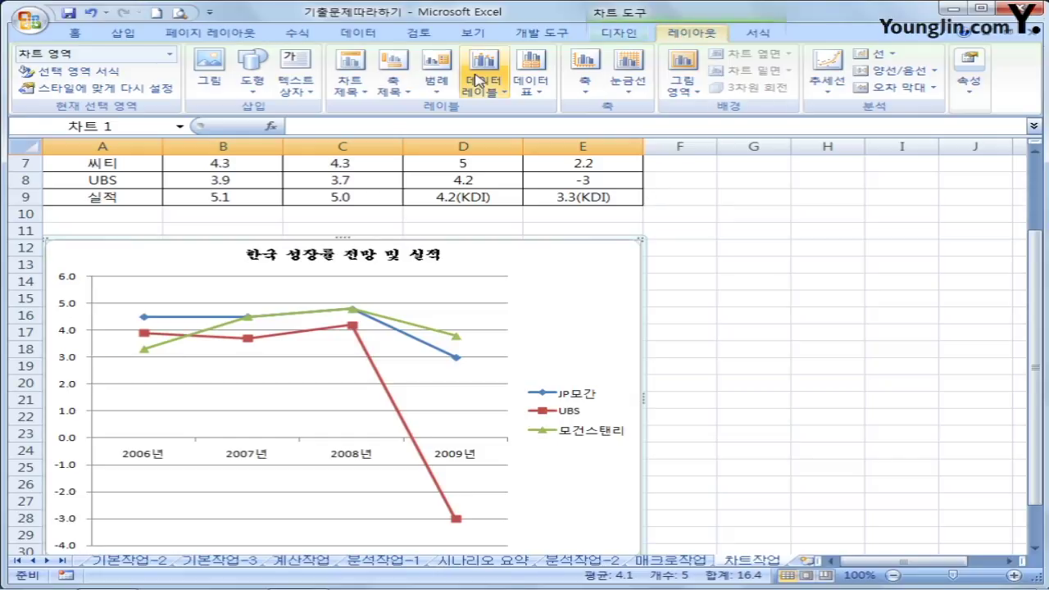
Step: Add a horizontal title (가로 제목) to the vertical axis and replace its text with (단위 : %)
click(393, 83)
mouse_move(414, 133)
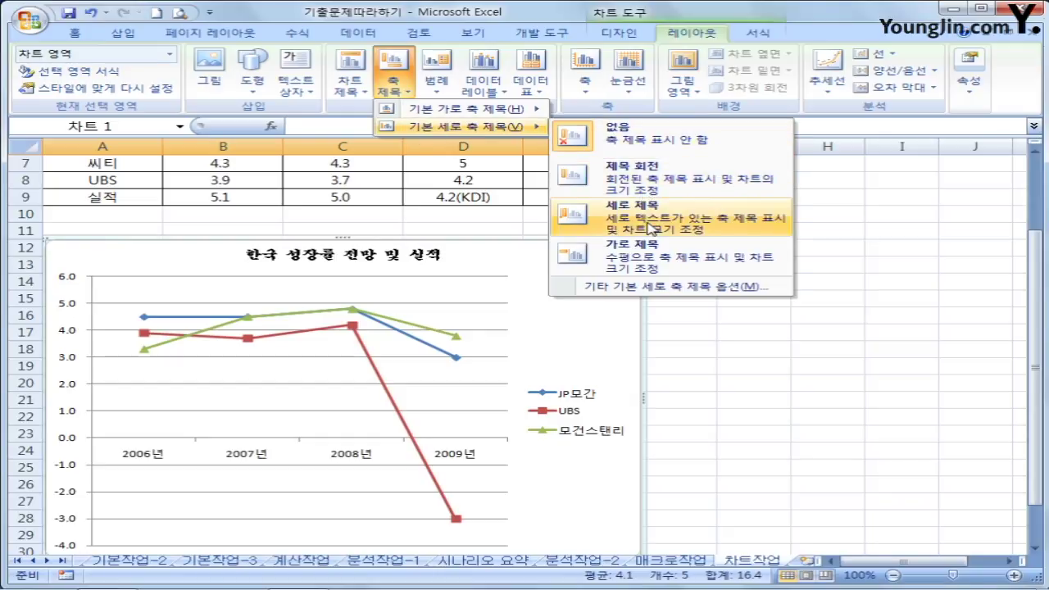
click(656, 267)
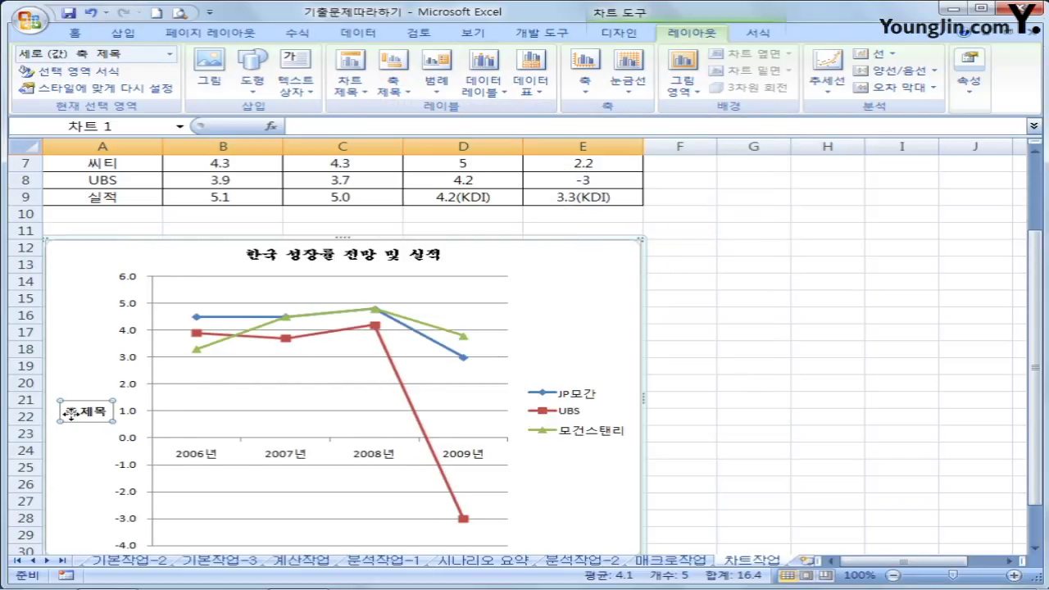
click(71, 414)
key(Delete)
key(Delete)
key(Delete)
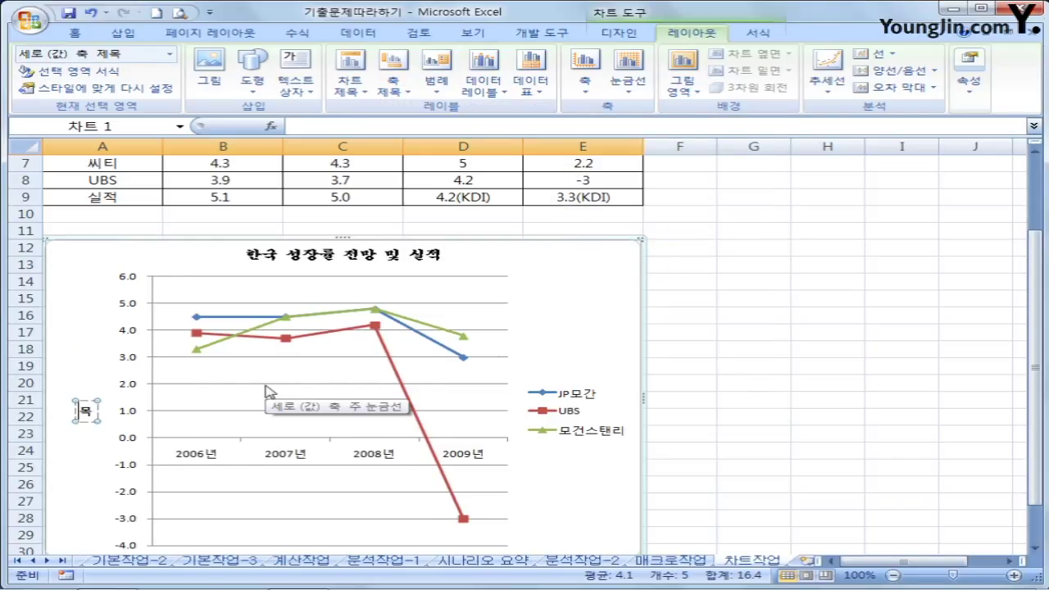
key(Delete)
text((단위 : %))
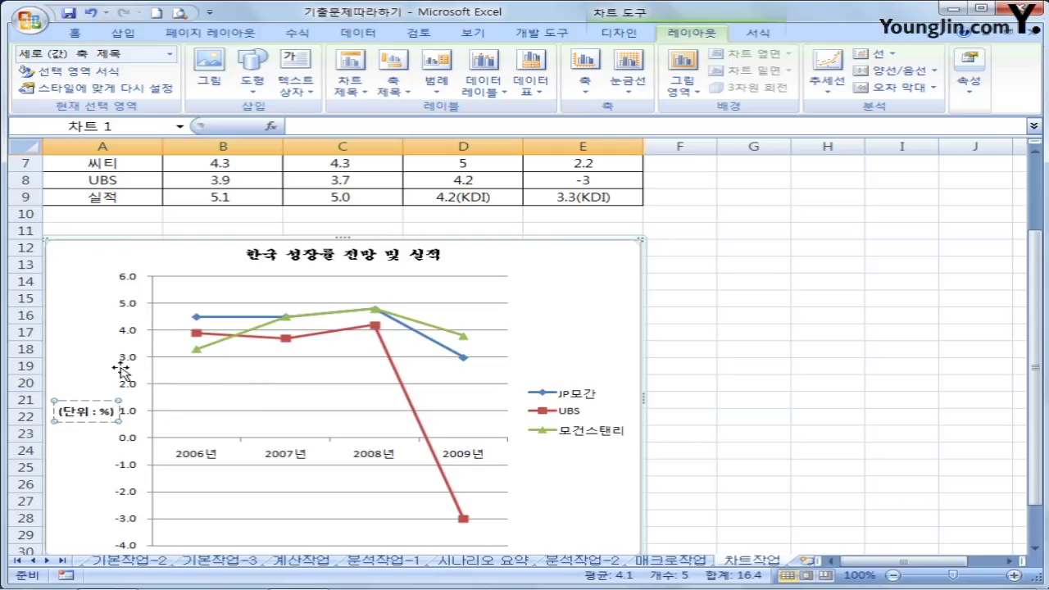
Step: Fix the vertical axis's major unit (주 단위) at 2 in the axis formatting options
click(127, 305)
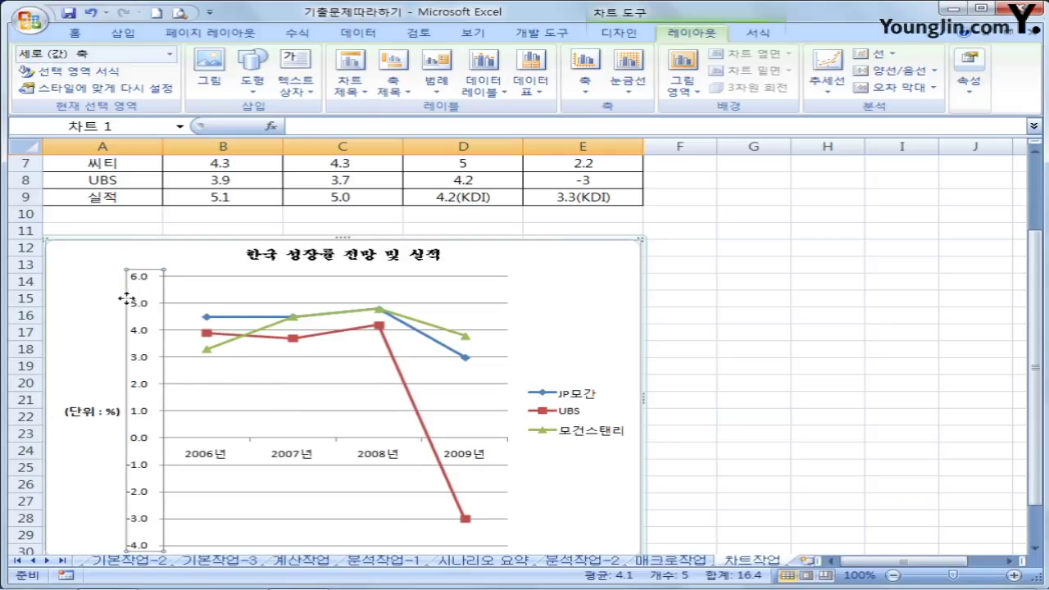
right_click(144, 302)
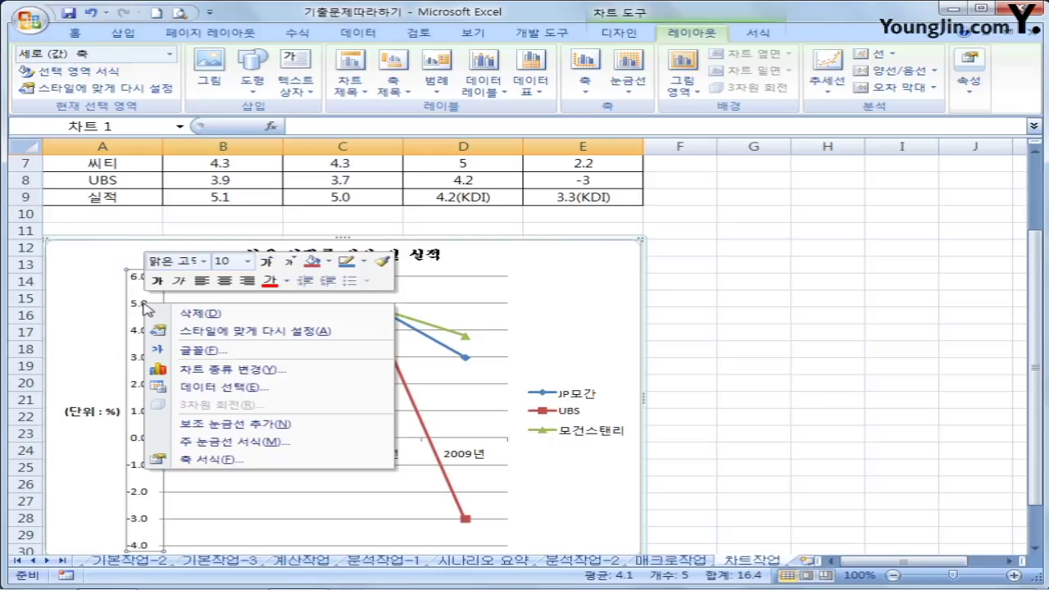
click(281, 463)
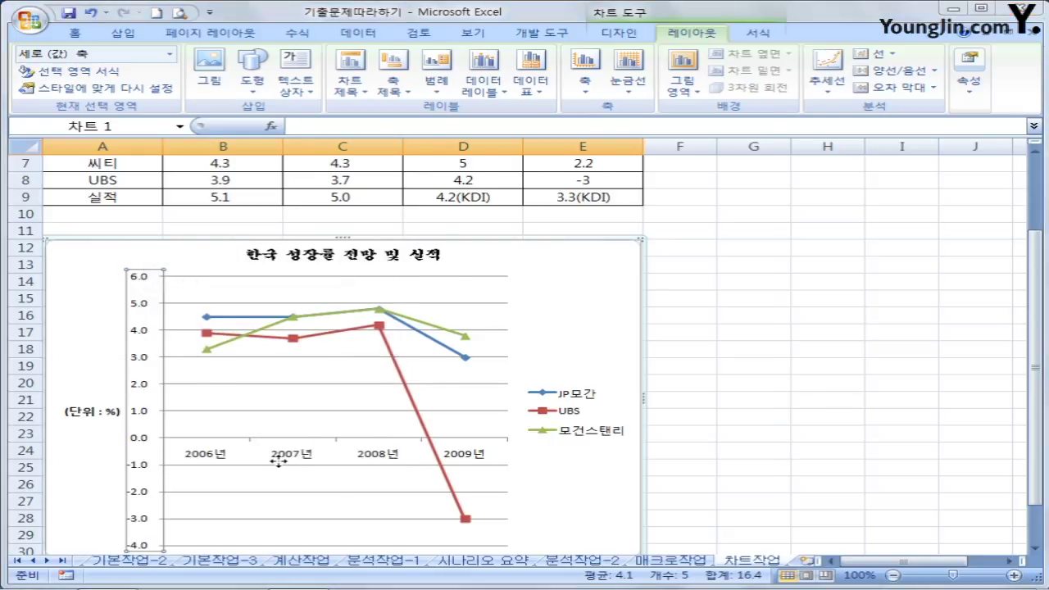
click(548, 181)
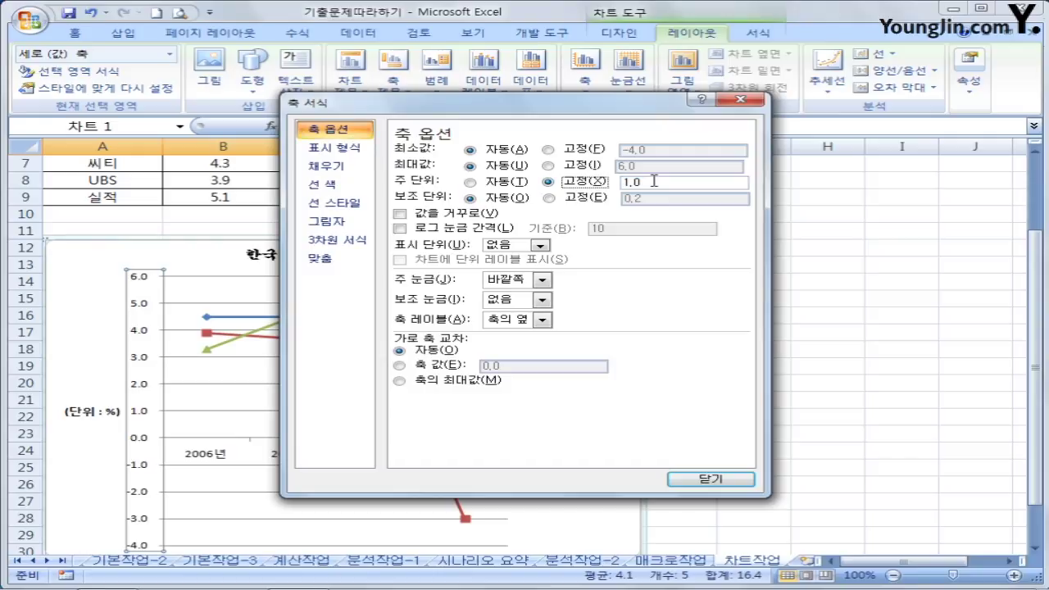
double_click(651, 181)
text(2)
click(724, 481)
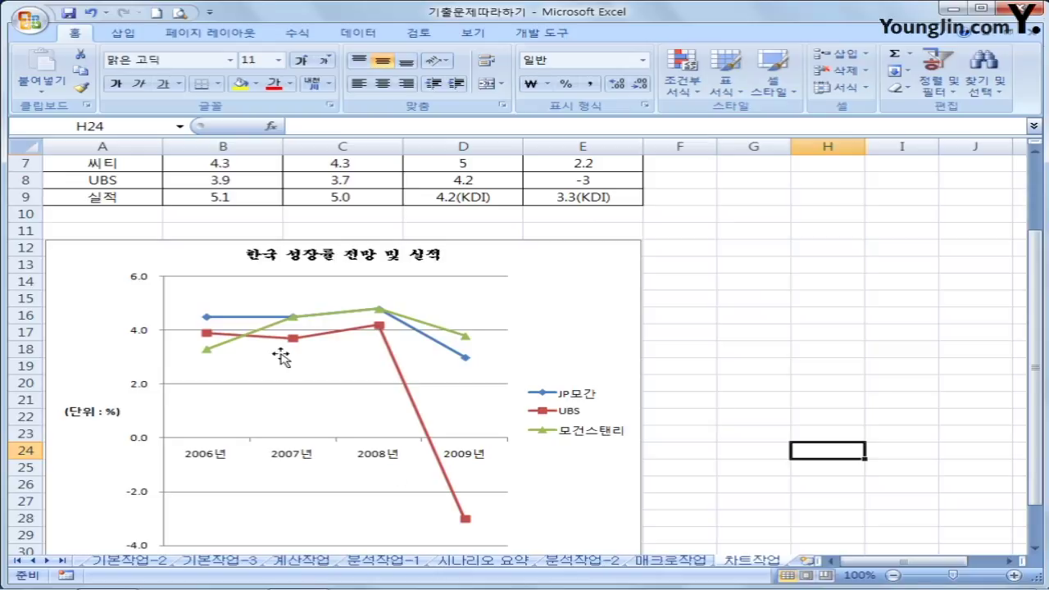
Step: Add data labels to the UBS series in the line chart
click(323, 335)
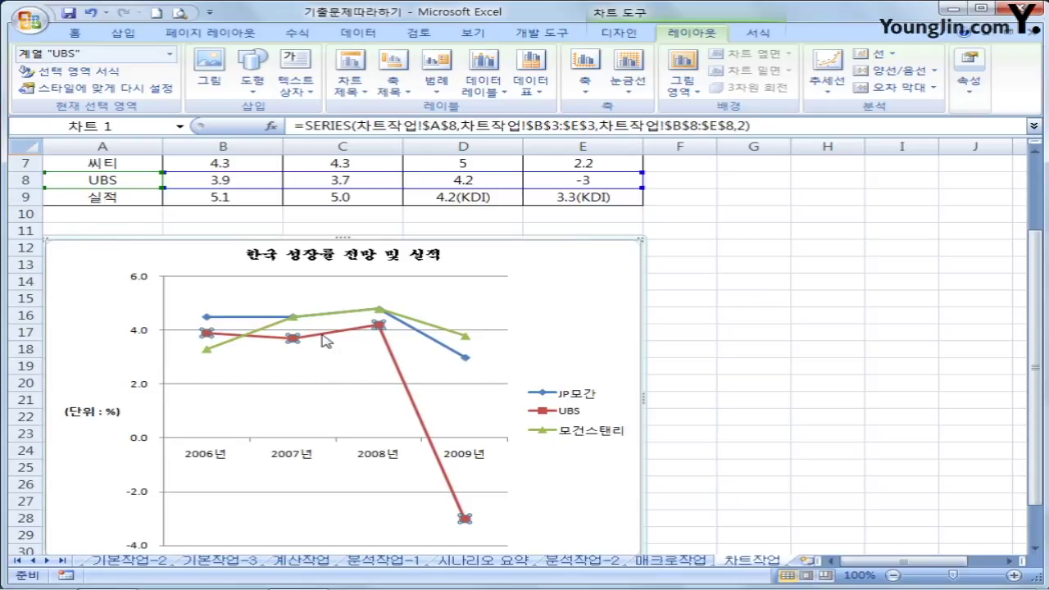
right_click(322, 335)
click(494, 440)
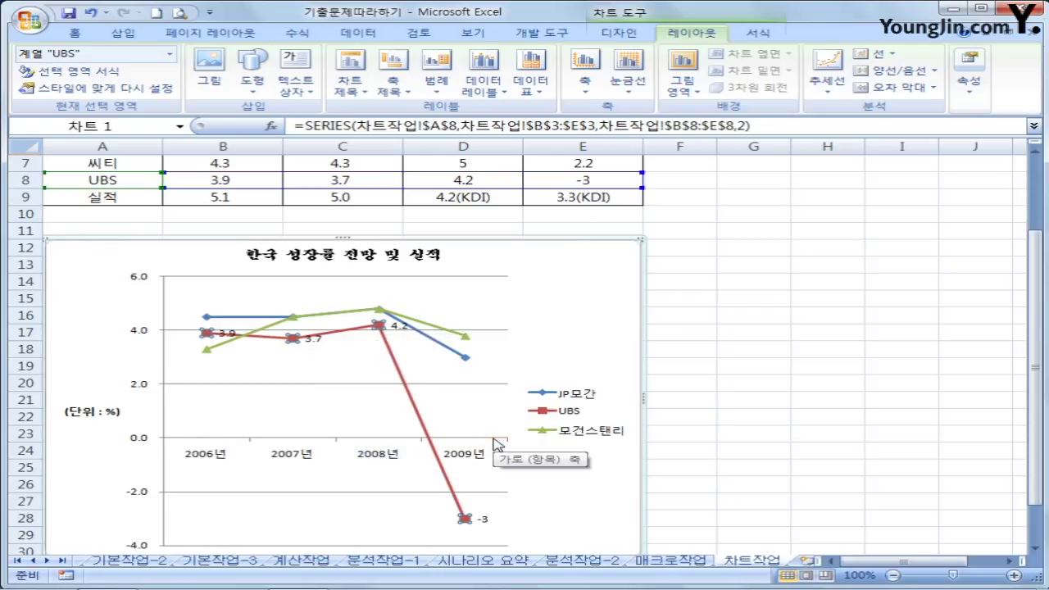
click(783, 349)
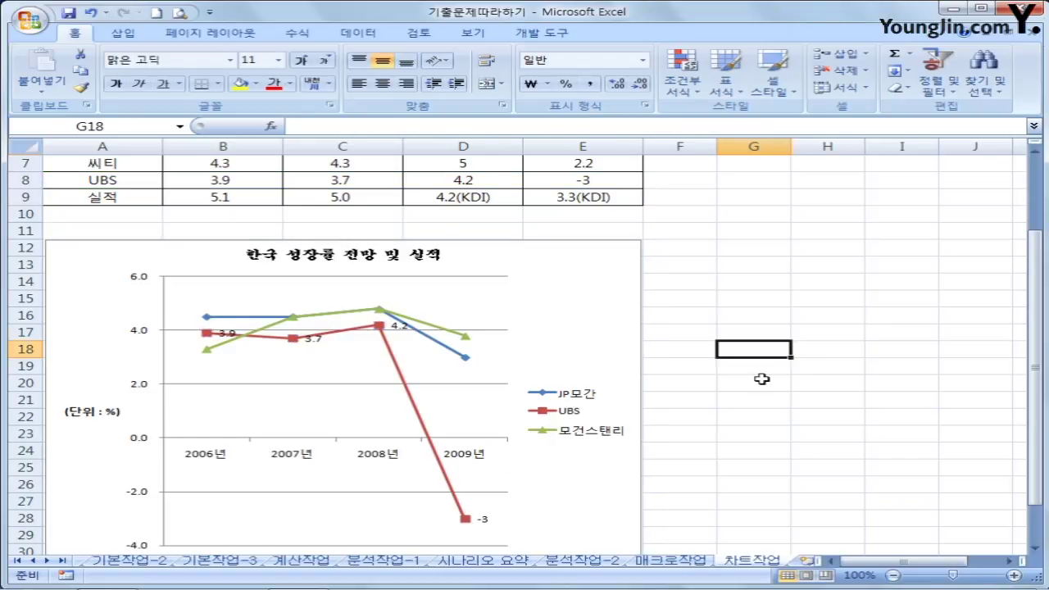
Step: Give the chart area border rounded corners (둥근 모서리) in its border style settings
scroll(762, 379, down, 1)
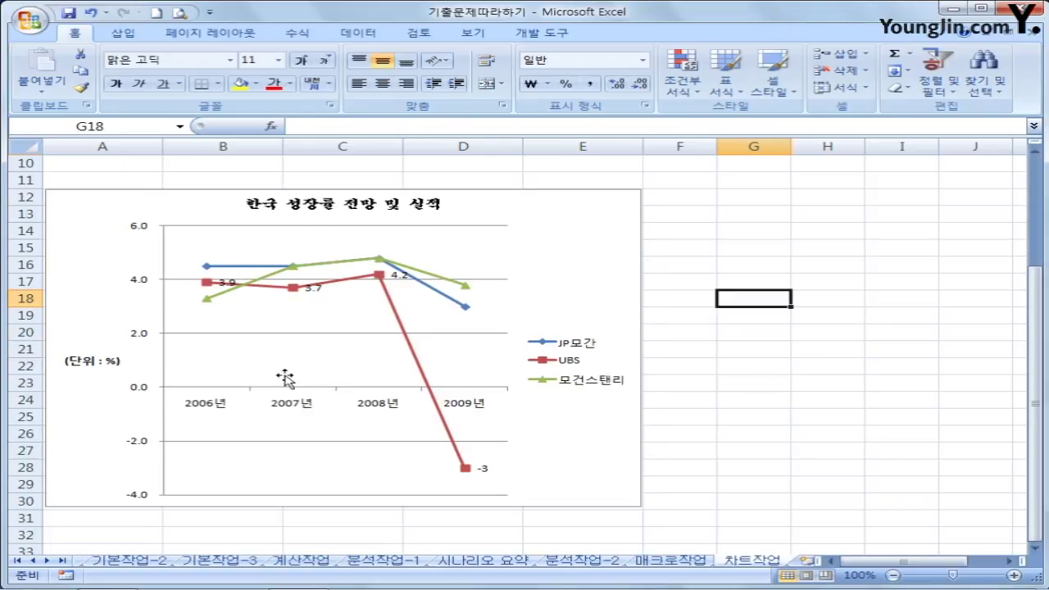
click(596, 210)
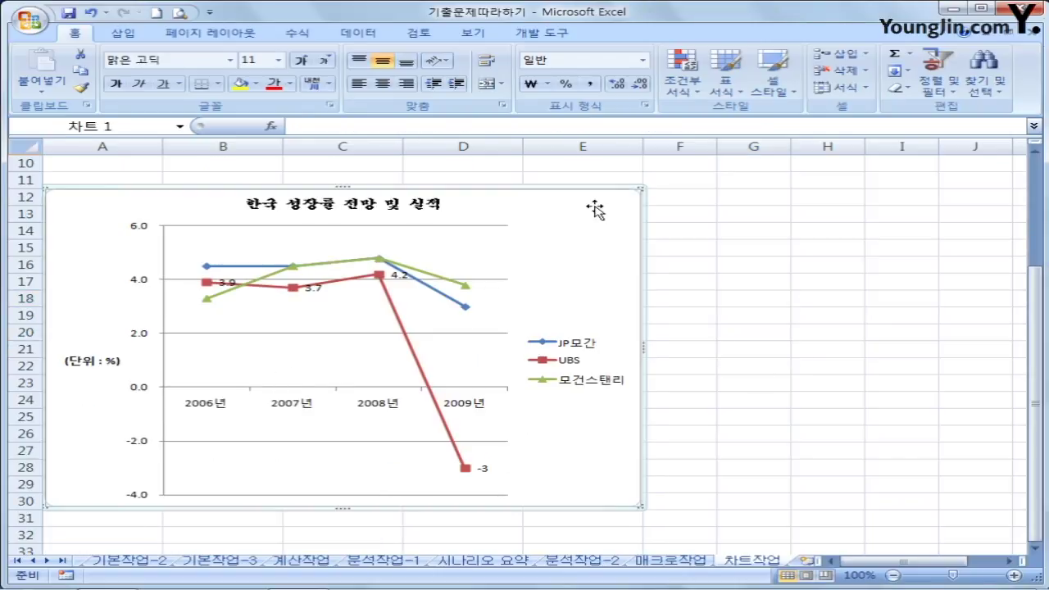
right_click(561, 205)
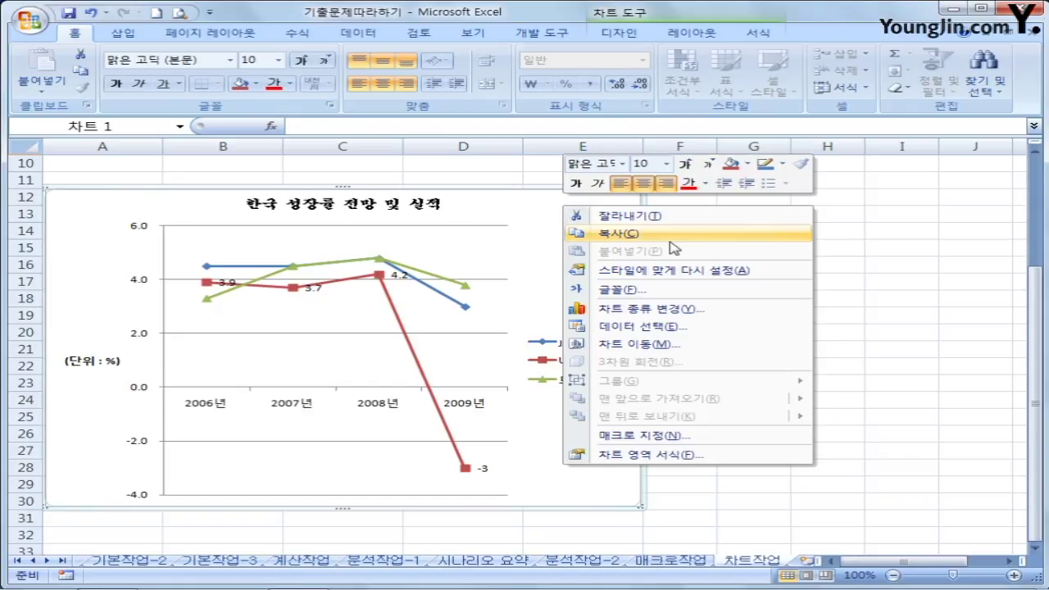
click(713, 458)
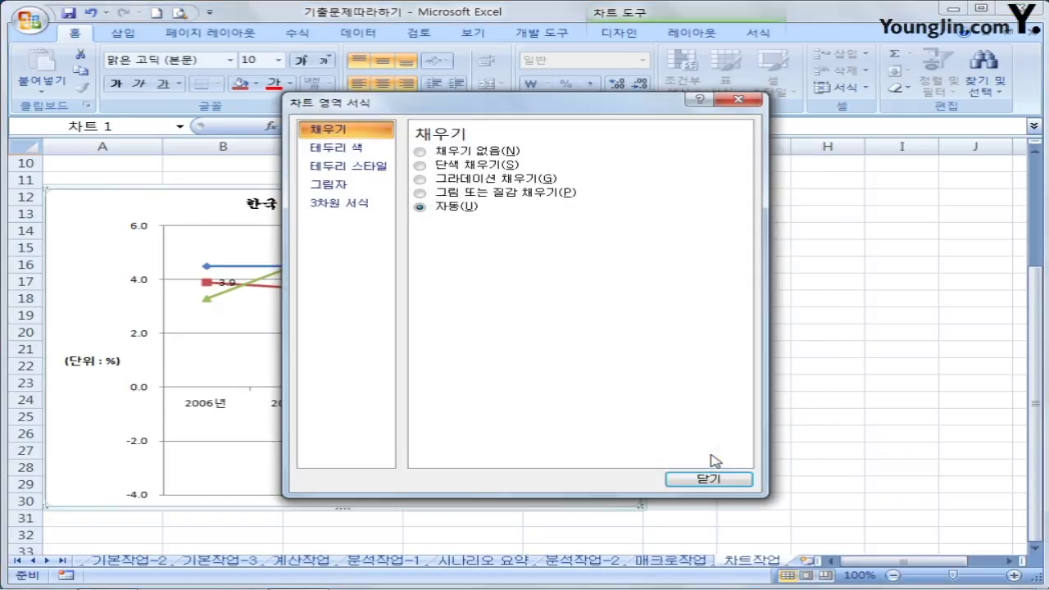
click(353, 168)
click(486, 314)
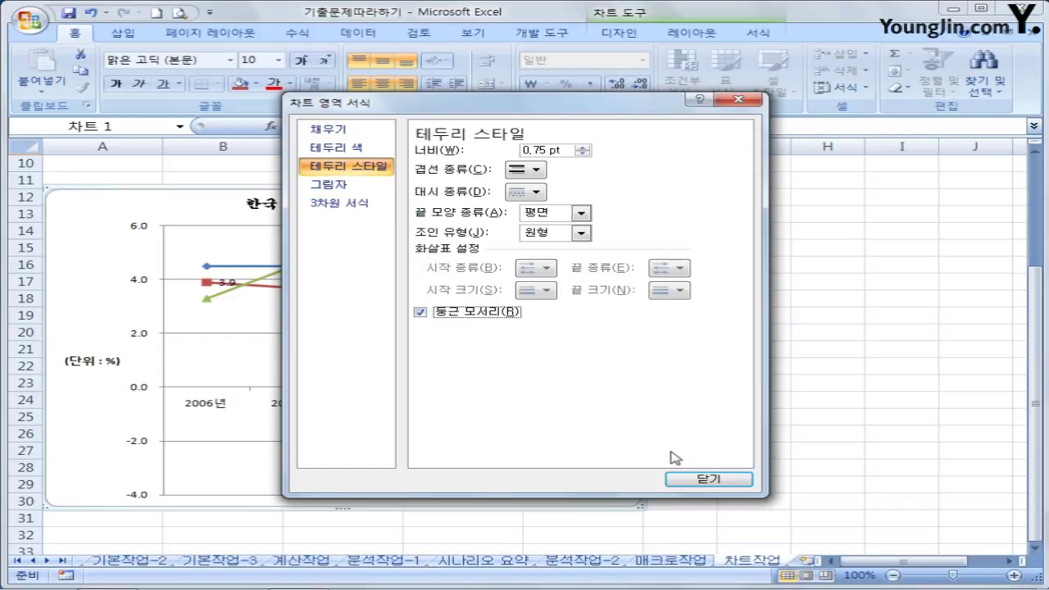
click(704, 479)
click(768, 336)
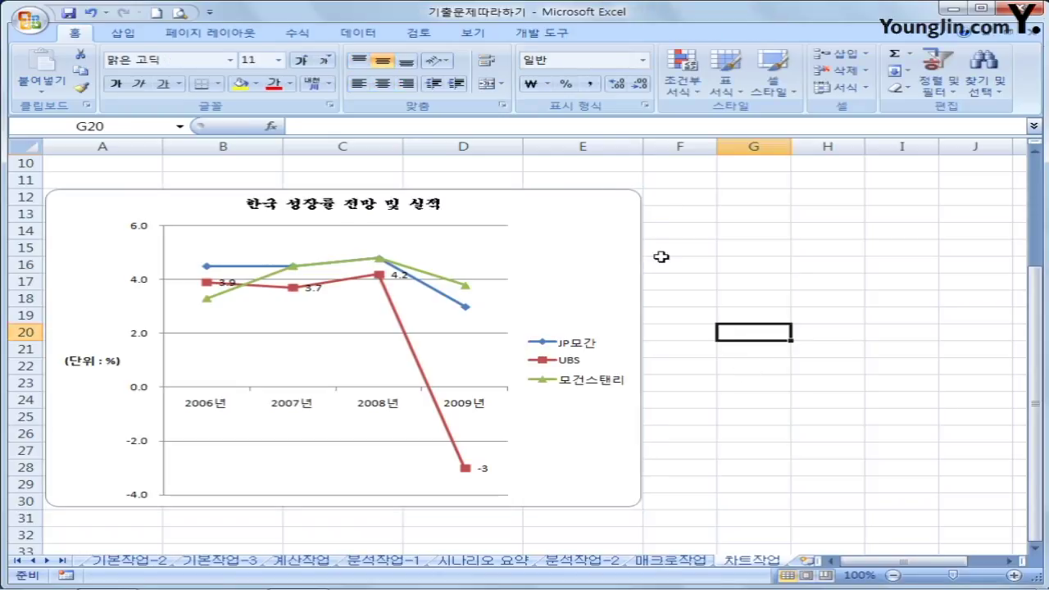
click(783, 468)
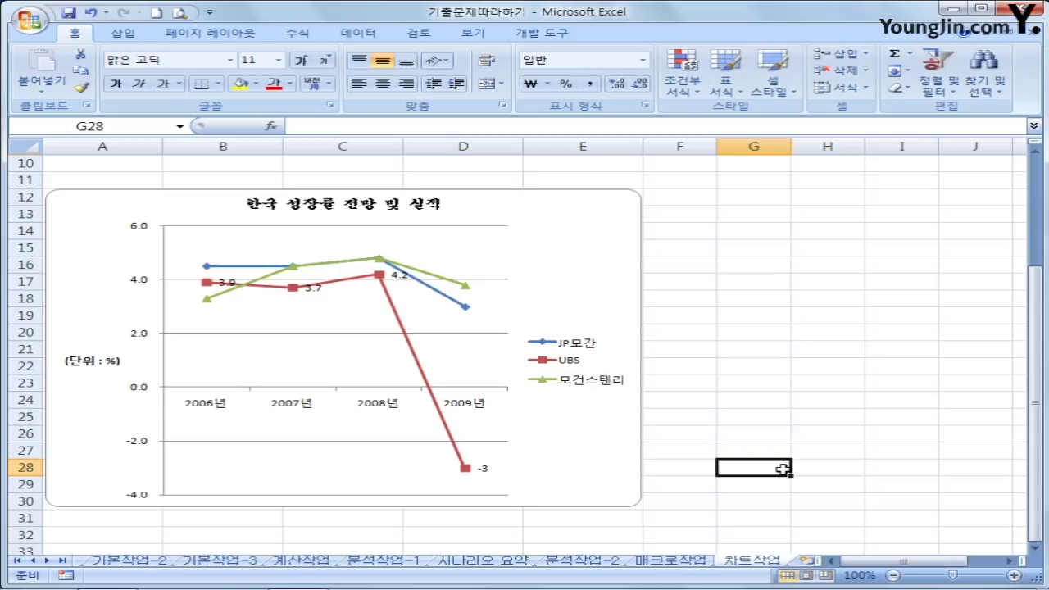
click(742, 505)
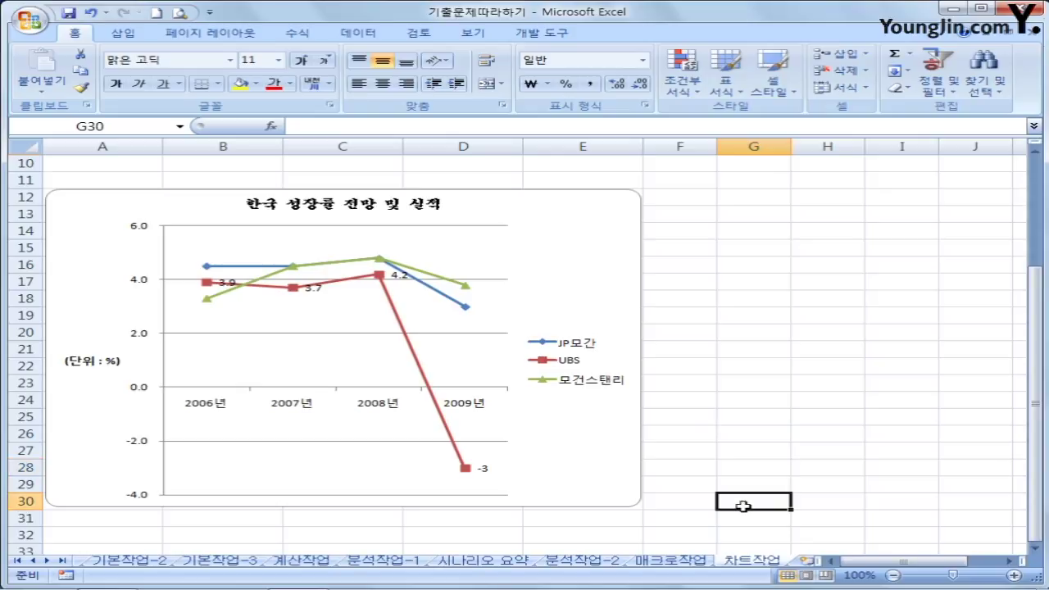